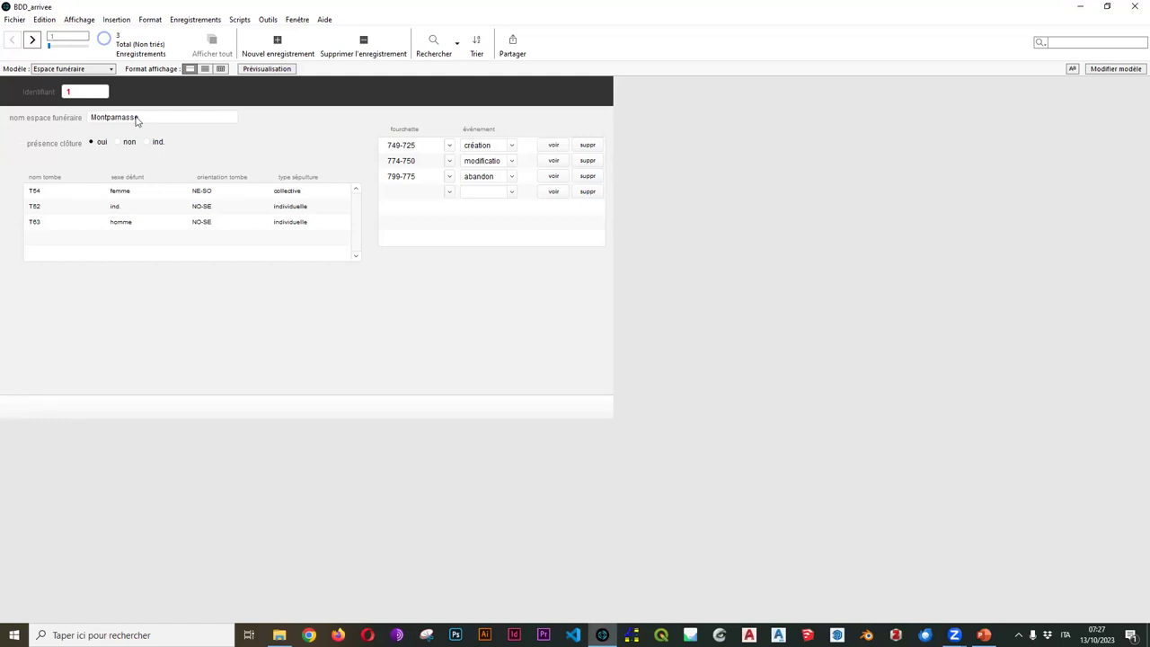
Look through the first two records of the Tombe layout and return to the Espace funéraire layout
left_click(41, 70)
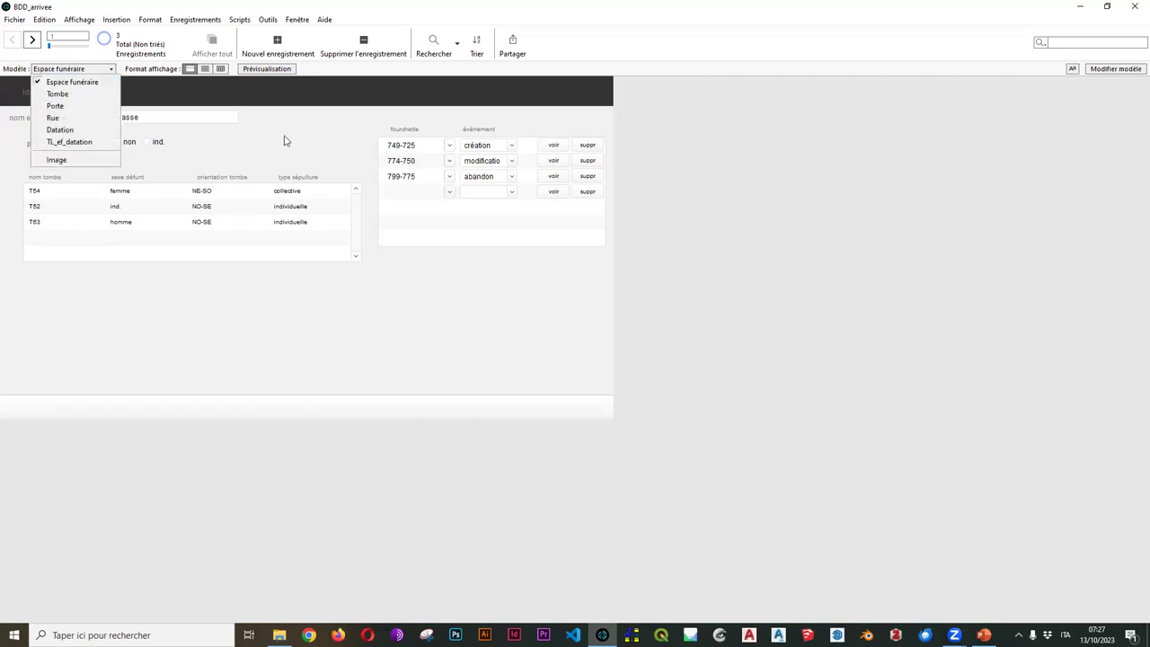
left_click(170, 159)
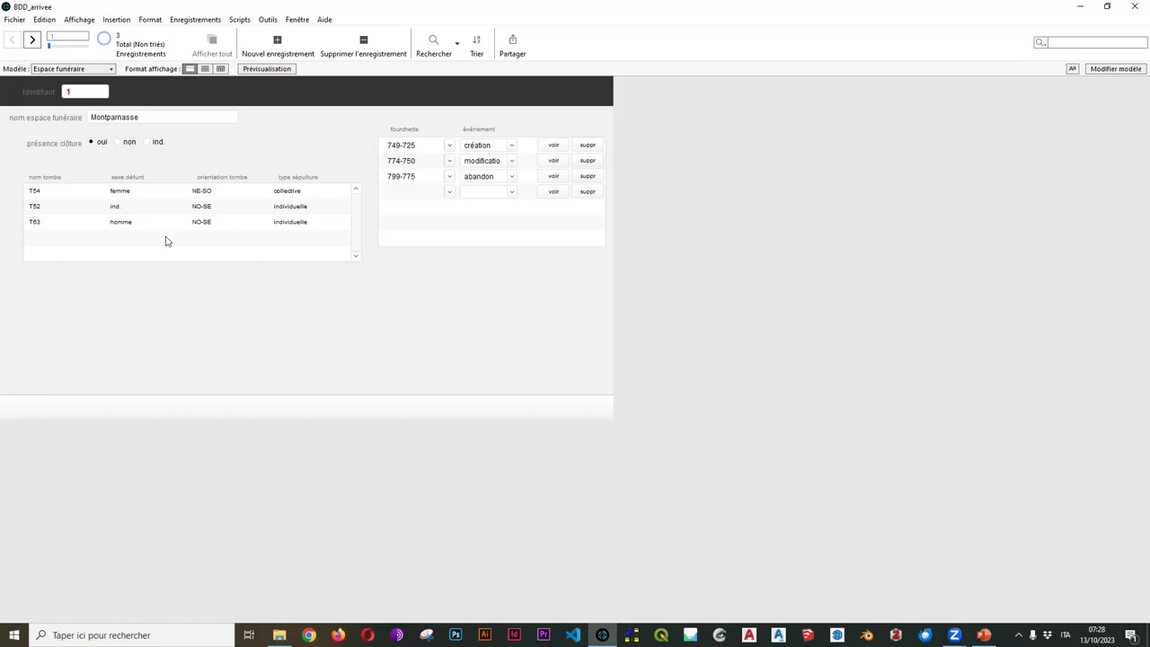
left_click(89, 71)
left_click(58, 93)
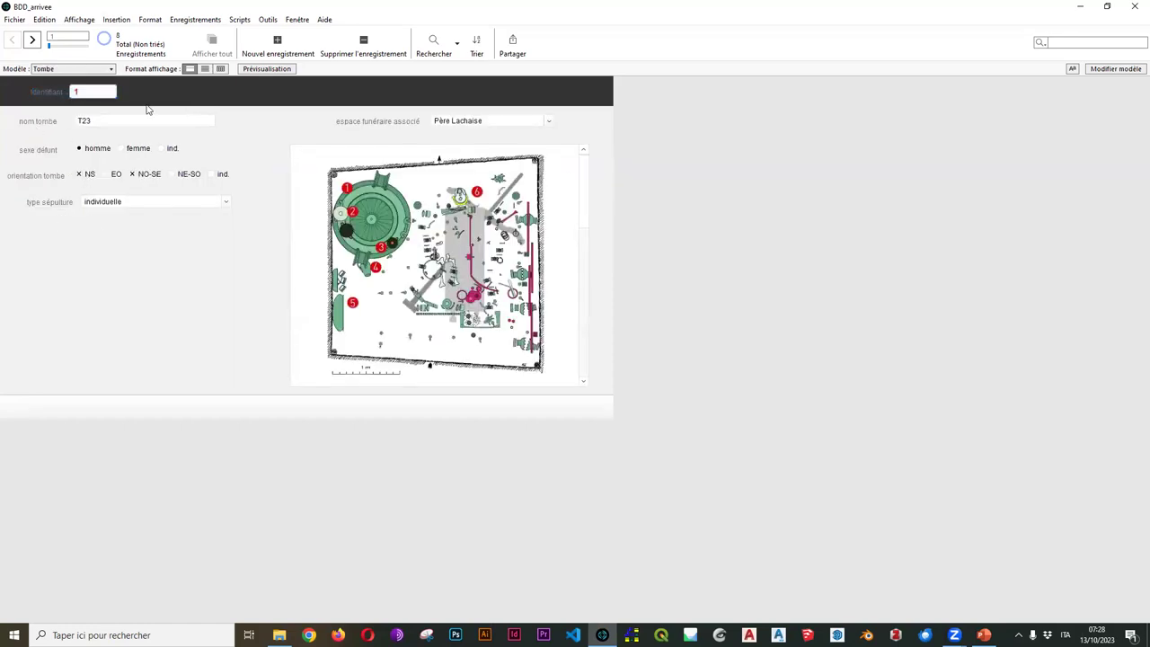
mouse_move(588, 181)
left_mouse_down()
mouse_move(585, 372)
mouse_move(585, 165)
left_mouse_up()
left_click(552, 124)
left_click(552, 124)
left_click(32, 40)
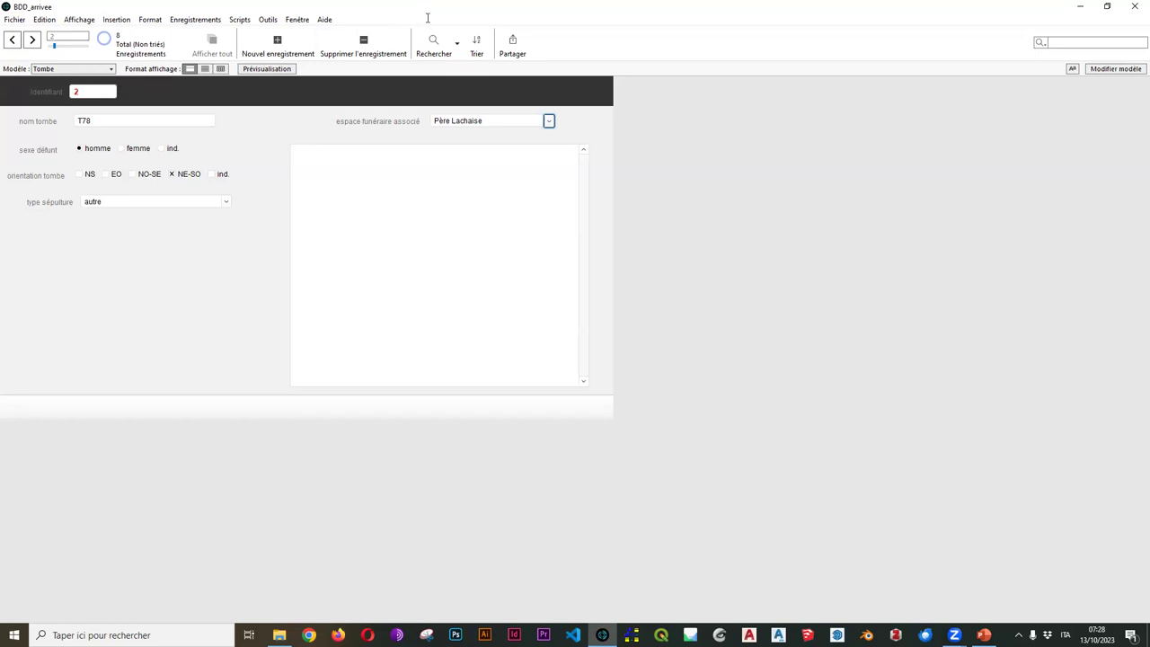
left_click(54, 71)
left_click(65, 80)
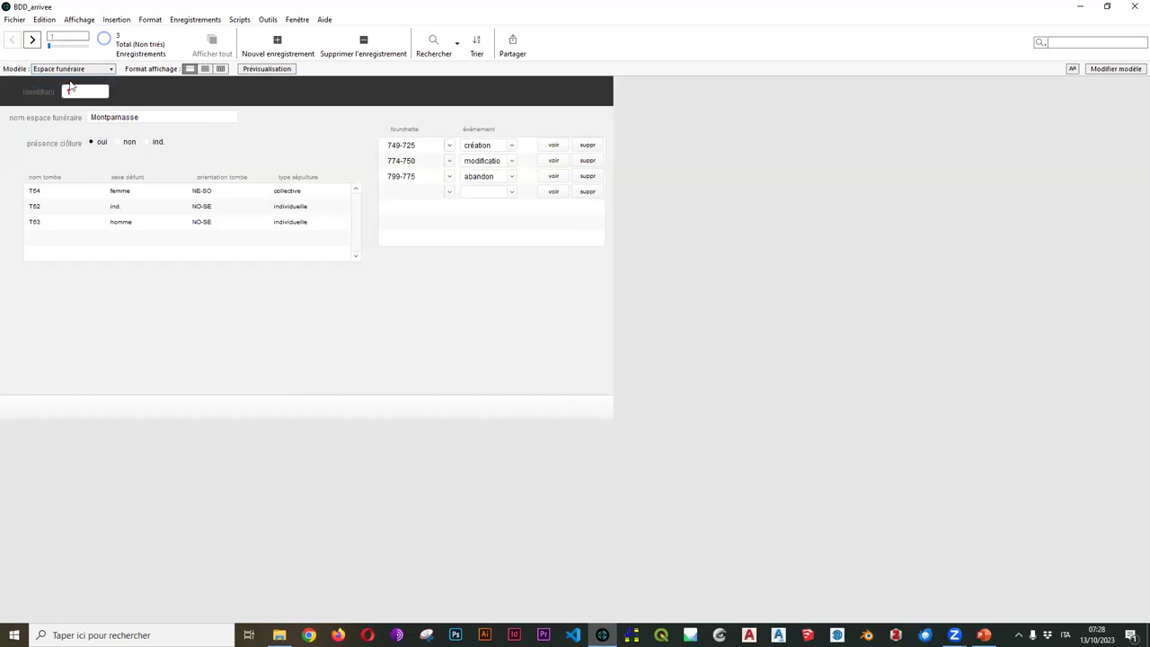
Open the database definition of BDD_arrivee and examine its table list and full relationships graph in a widened window
left_click(64, 70)
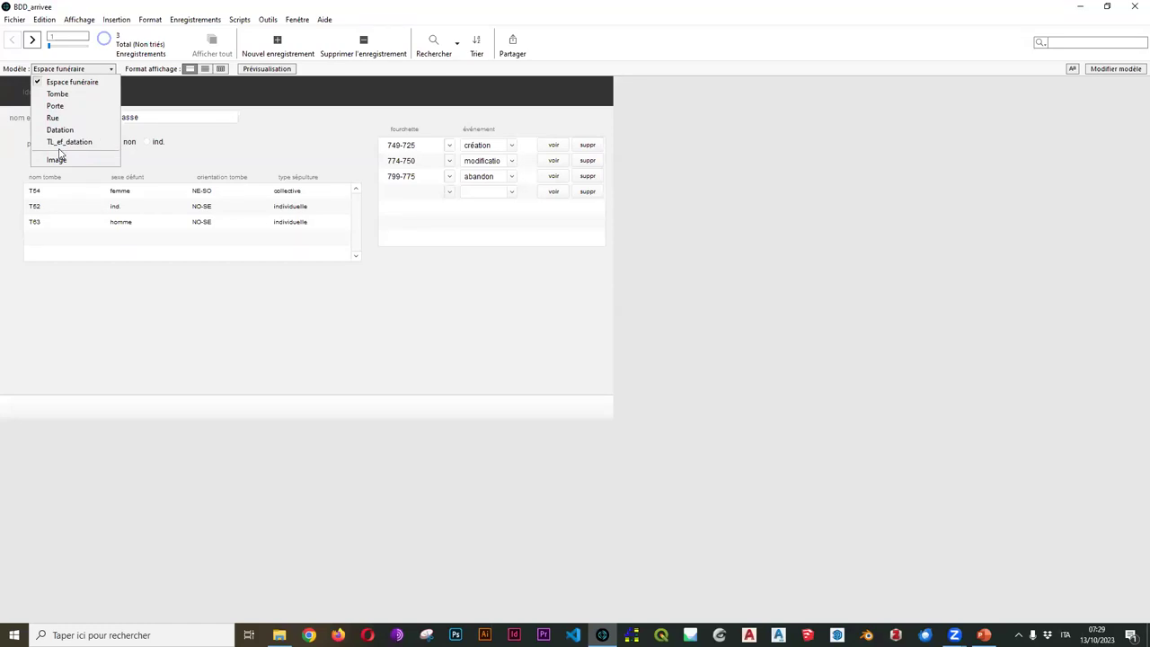
left_click(15, 20)
mouse_move(54, 116)
left_click(240, 116)
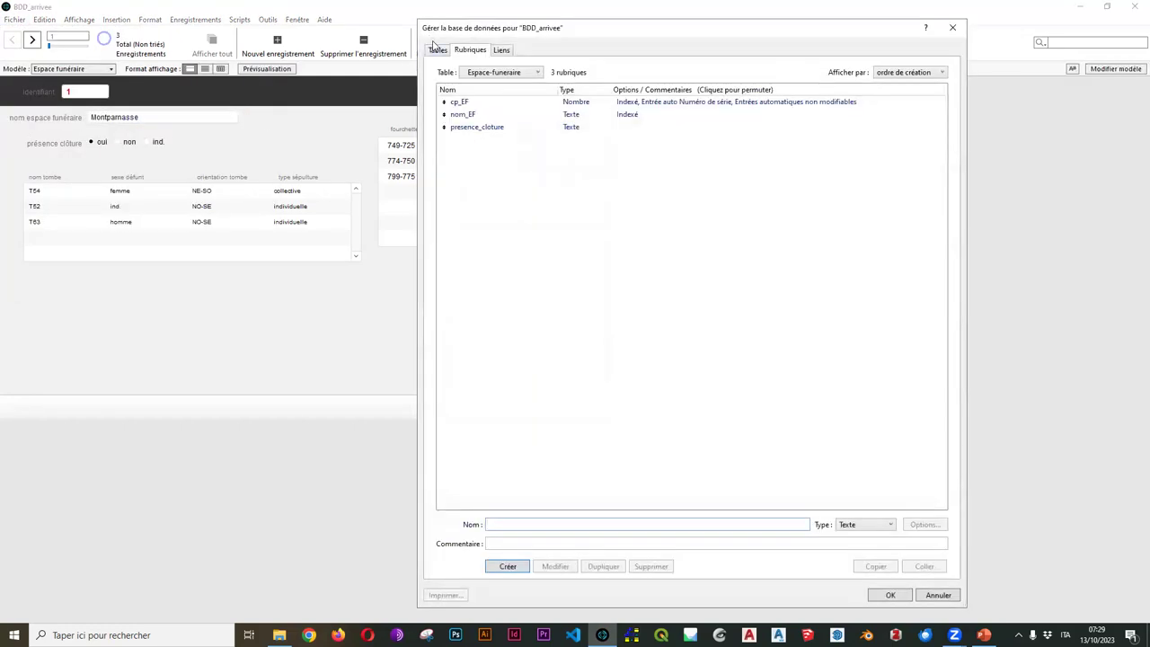
left_click(437, 50)
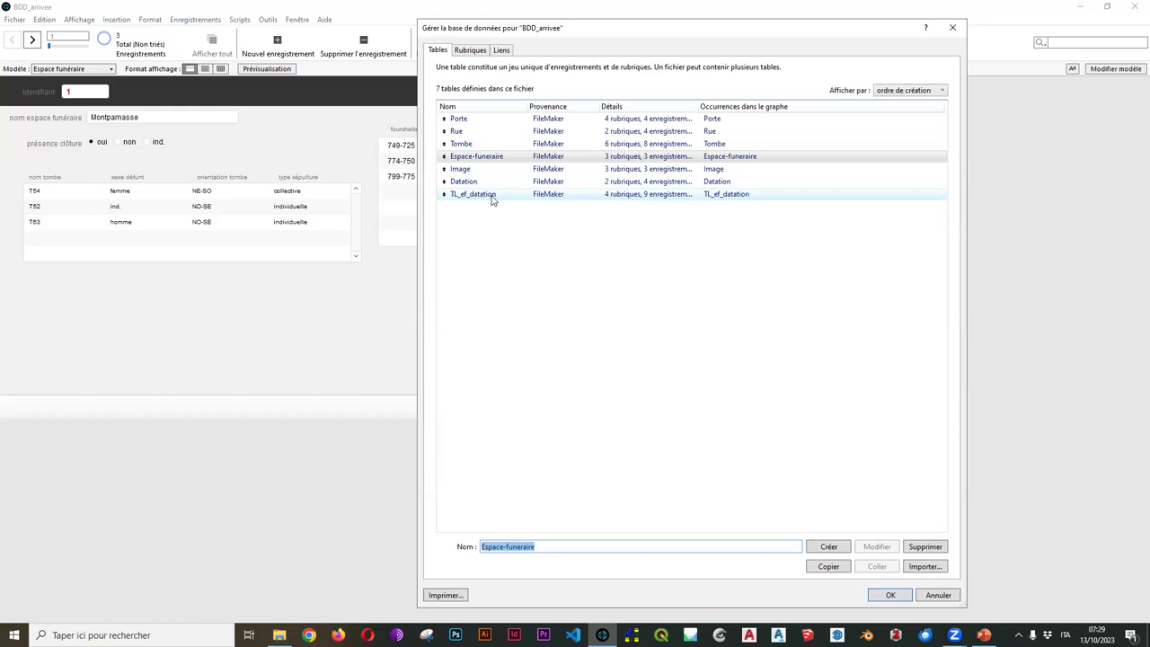
left_click(501, 51)
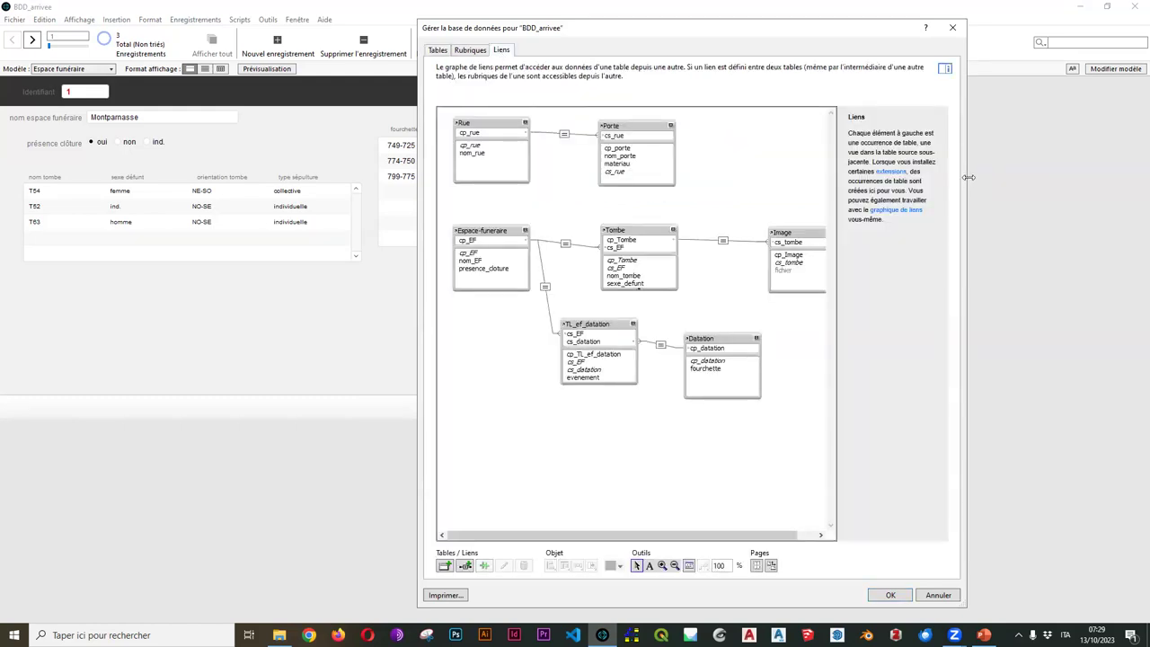
left_click_drag(968, 177, 1084, 178)
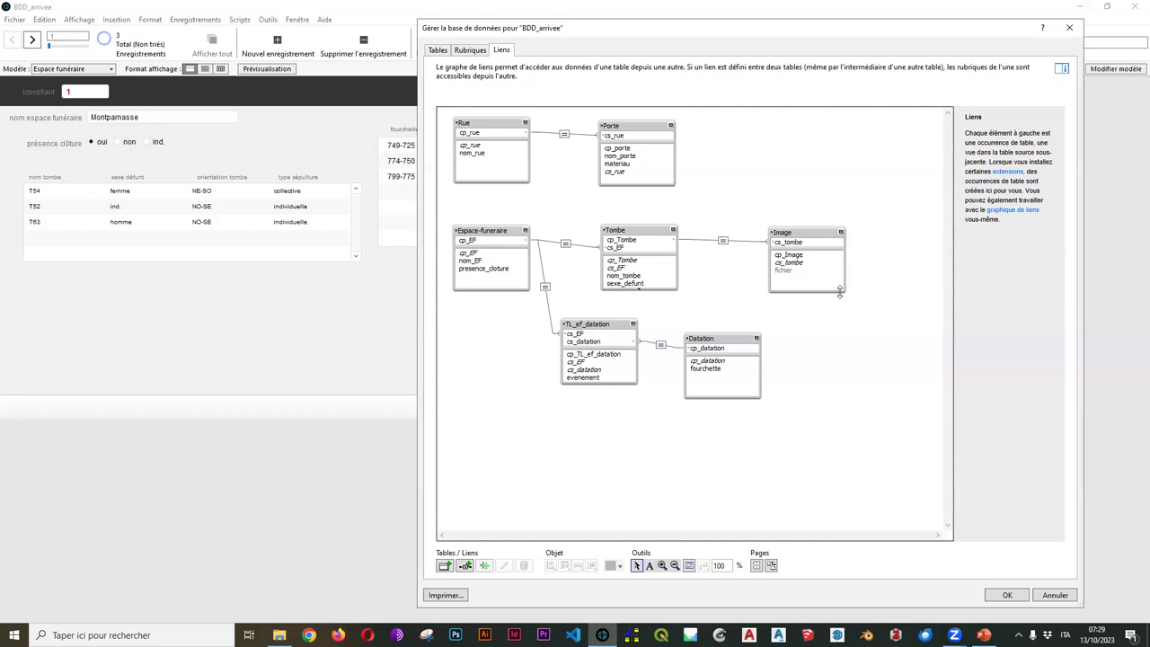
Collapse TL_ef_datation to its key fields and spread the linked table occurrences farther apart in the relationships graph
left_click(634, 324)
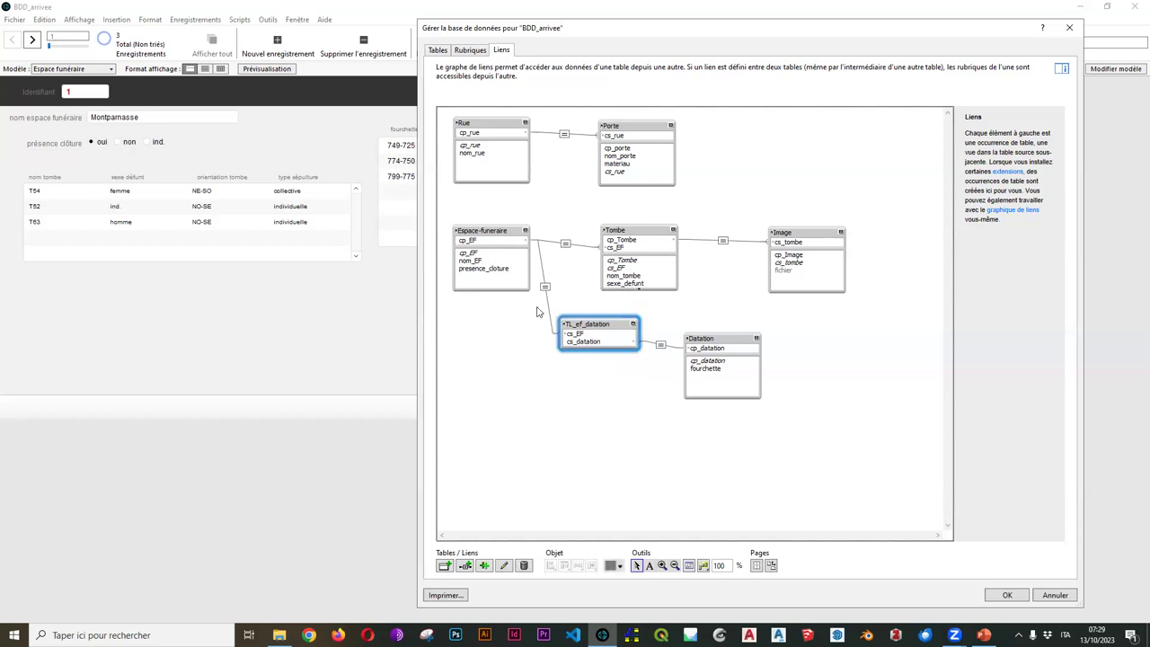
left_click_drag(509, 234, 512, 295)
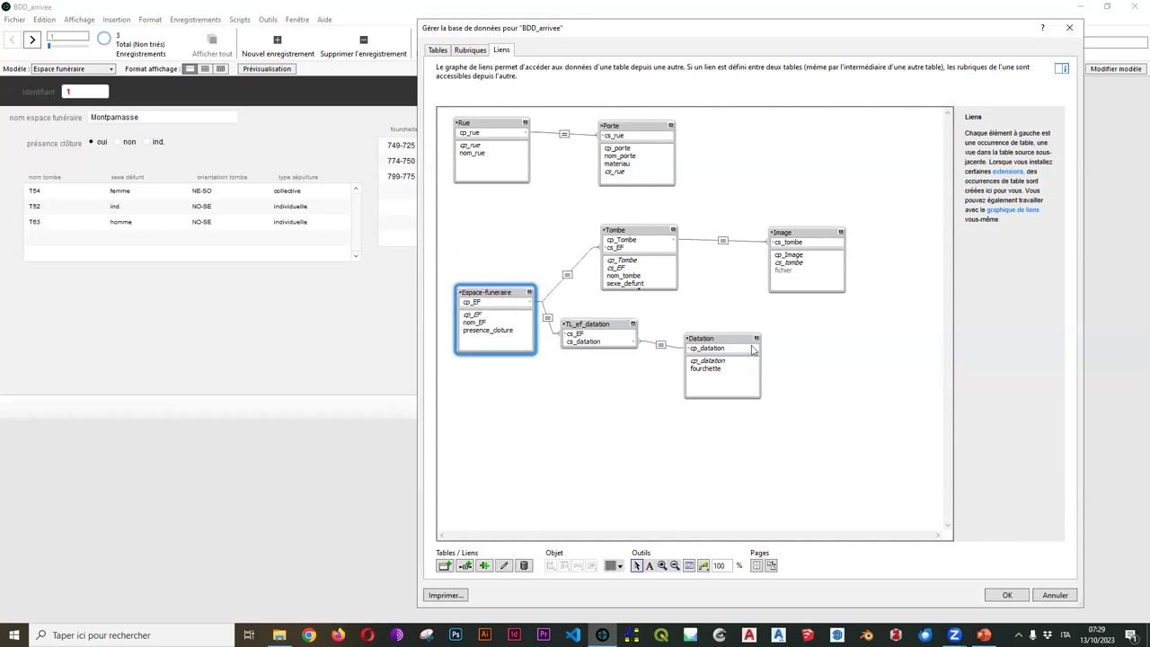
left_click_drag(655, 245, 698, 249)
left_click_drag(499, 137, 498, 157)
left_click_drag(608, 136, 700, 153)
left_click_drag(698, 231, 842, 237)
left_click_drag(732, 342, 739, 338)
left_click_drag(622, 327, 640, 324)
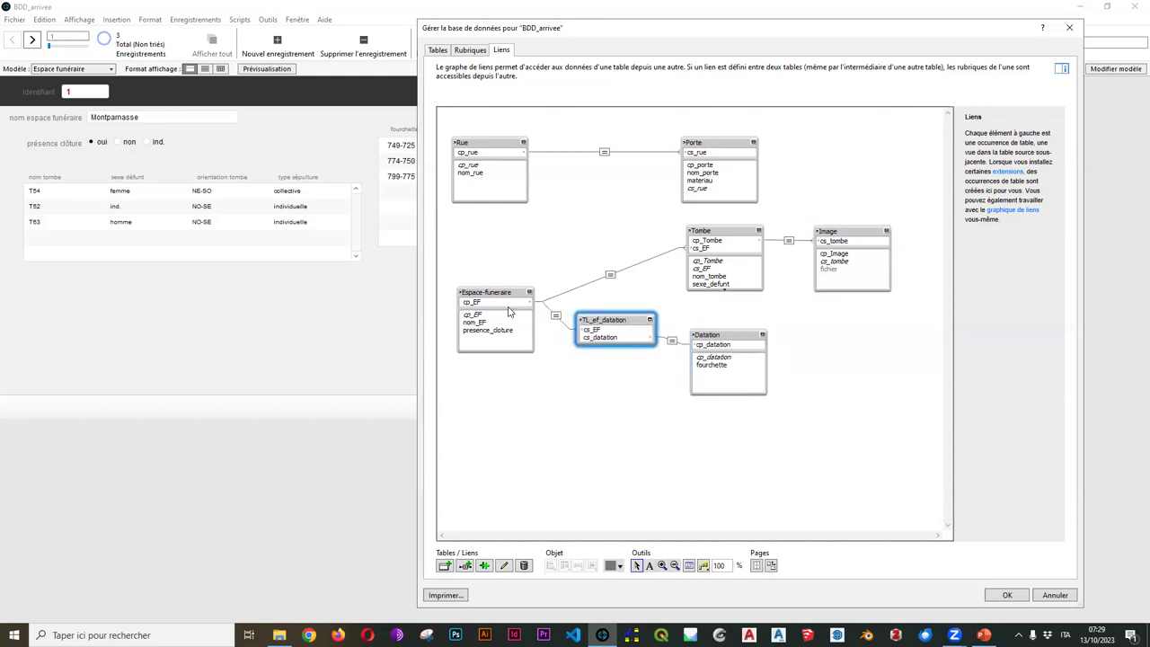
left_click_drag(519, 294, 517, 270)
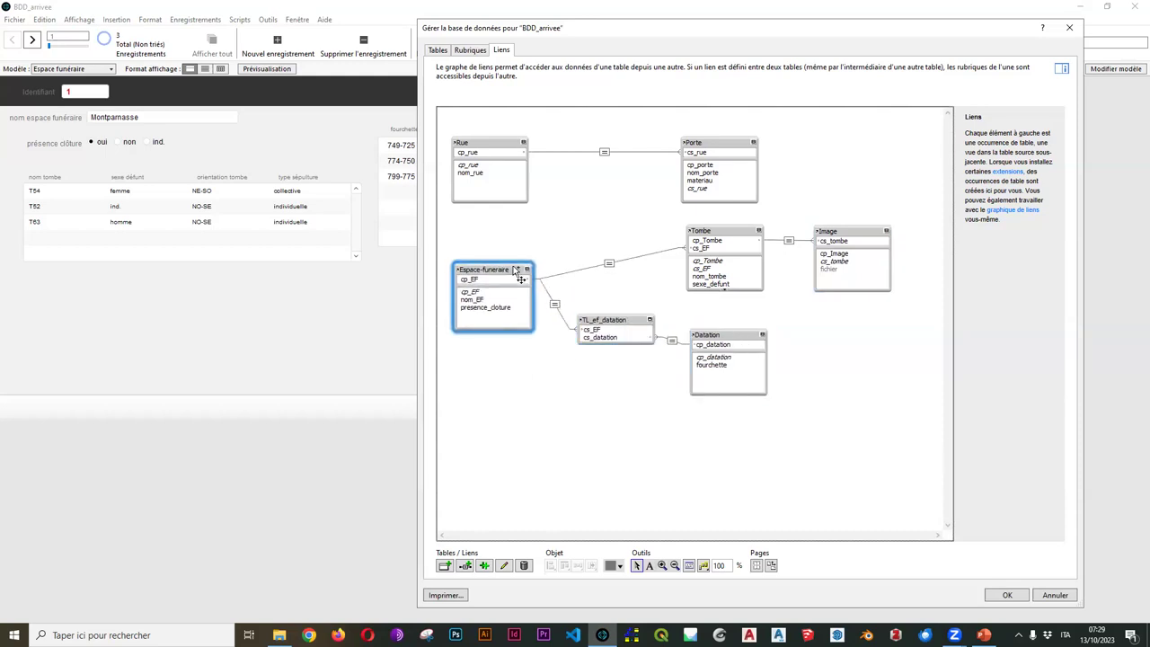
Collapse Espace-funeraire, Datation, Tombe, Image, Porte and Rue to their key fields and save the relationships graph
left_click(527, 271)
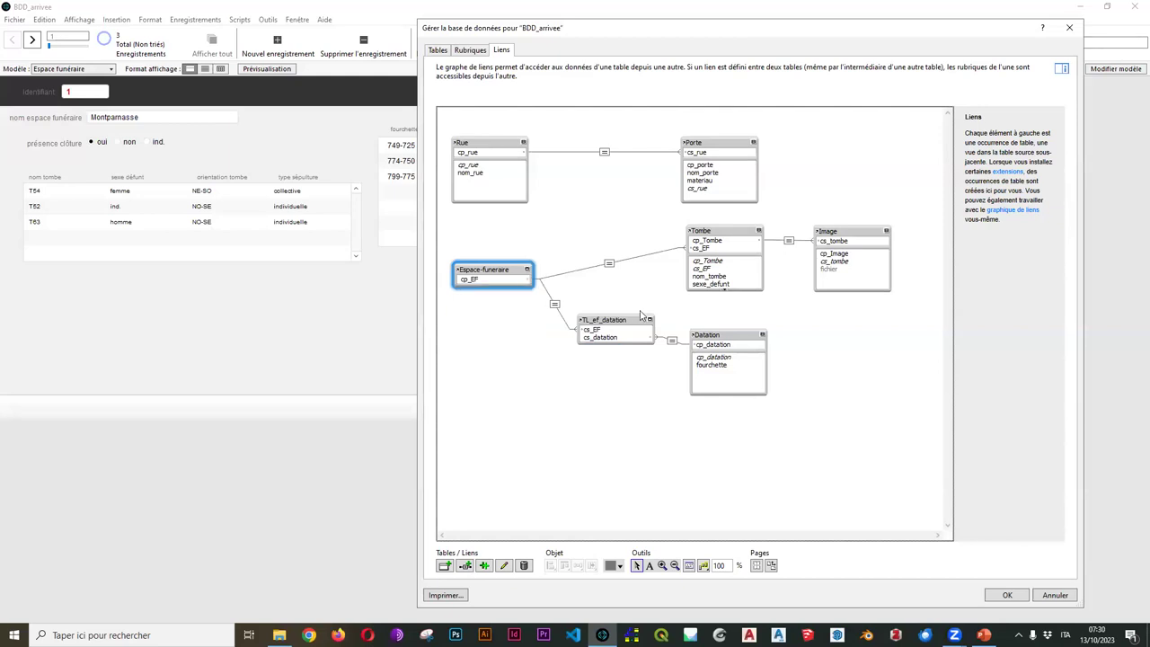
left_click(650, 320)
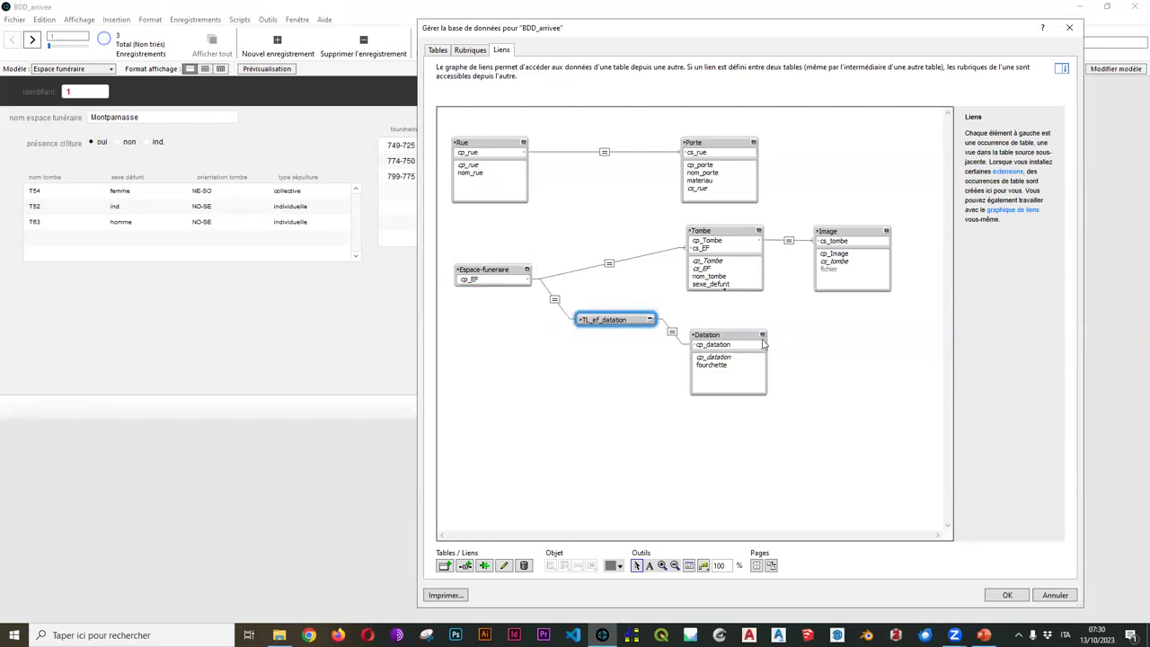
left_click(650, 320)
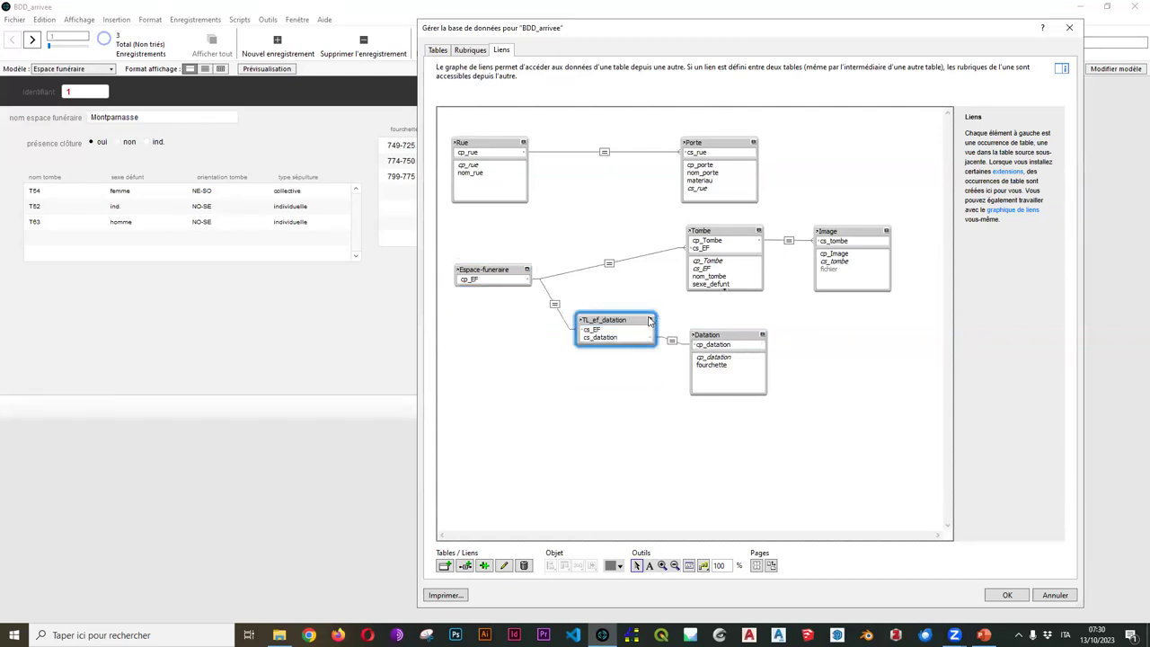
left_click(761, 335)
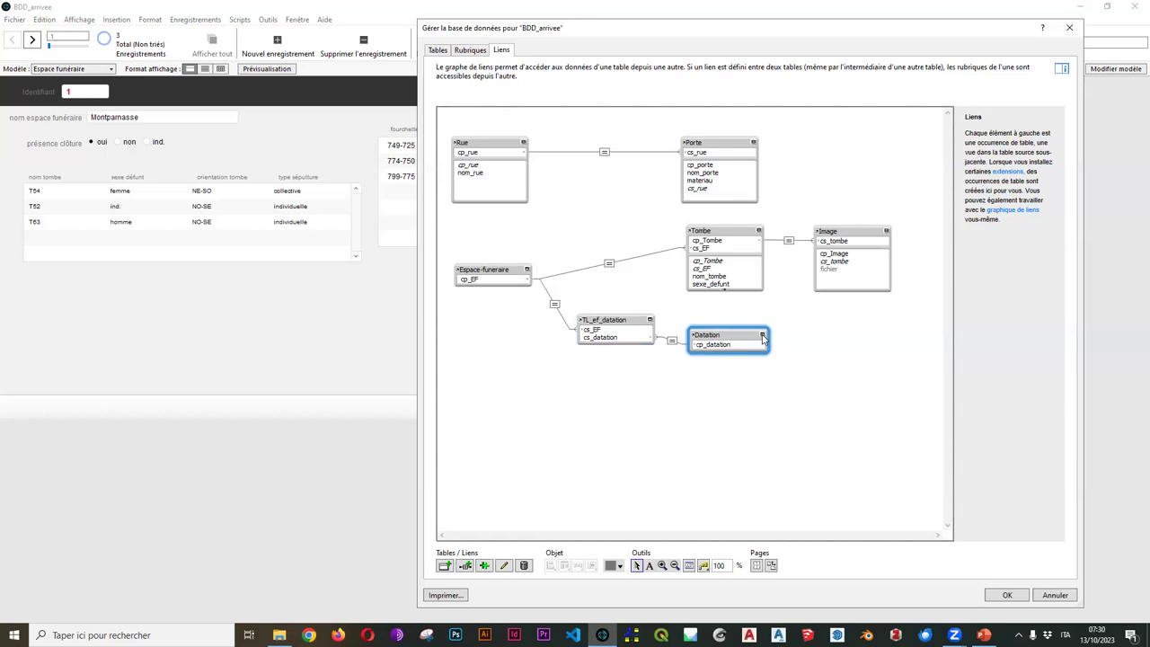
left_click(758, 231)
left_click(887, 231)
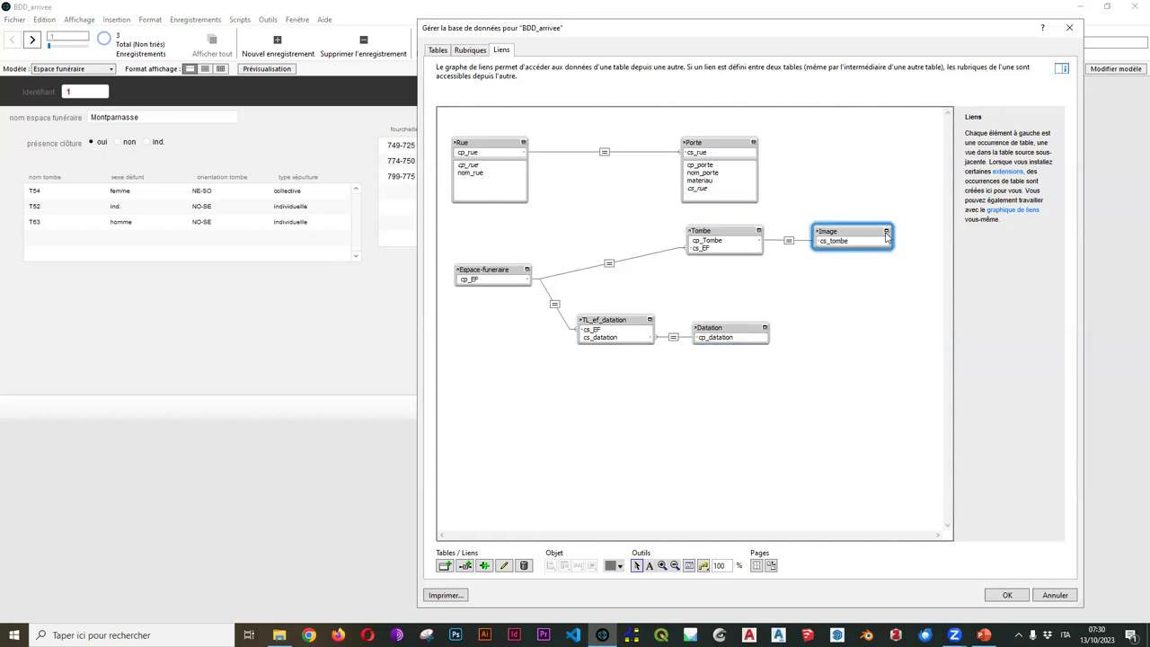
left_click(754, 142)
left_click(523, 144)
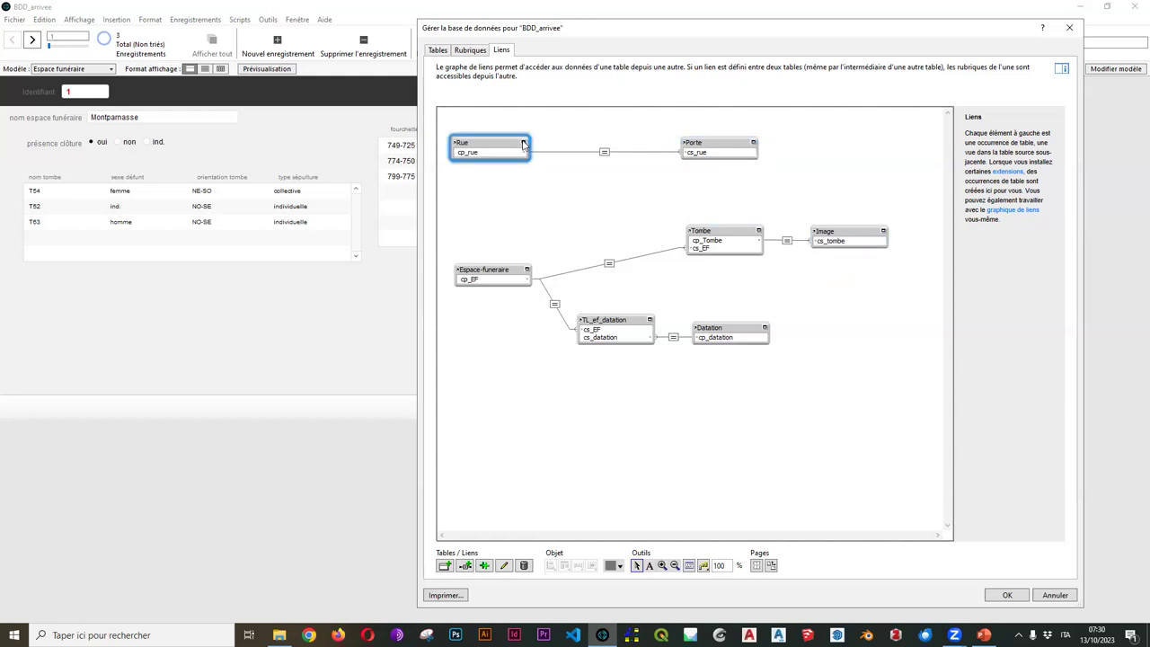
left_click(514, 356)
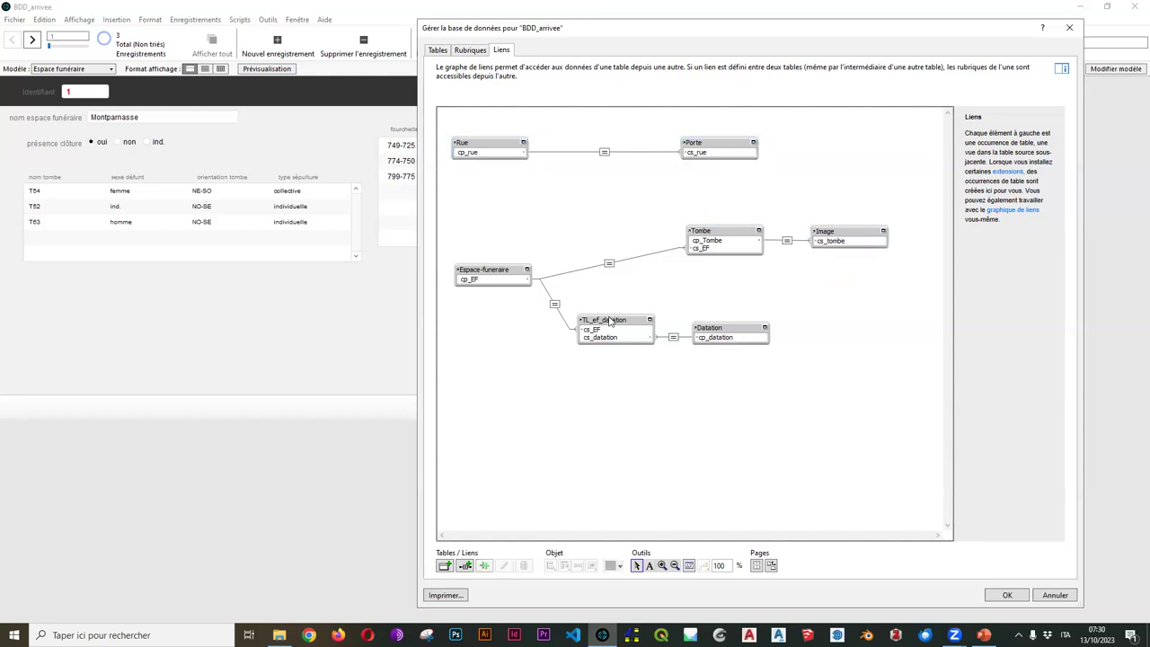
left_click(745, 329)
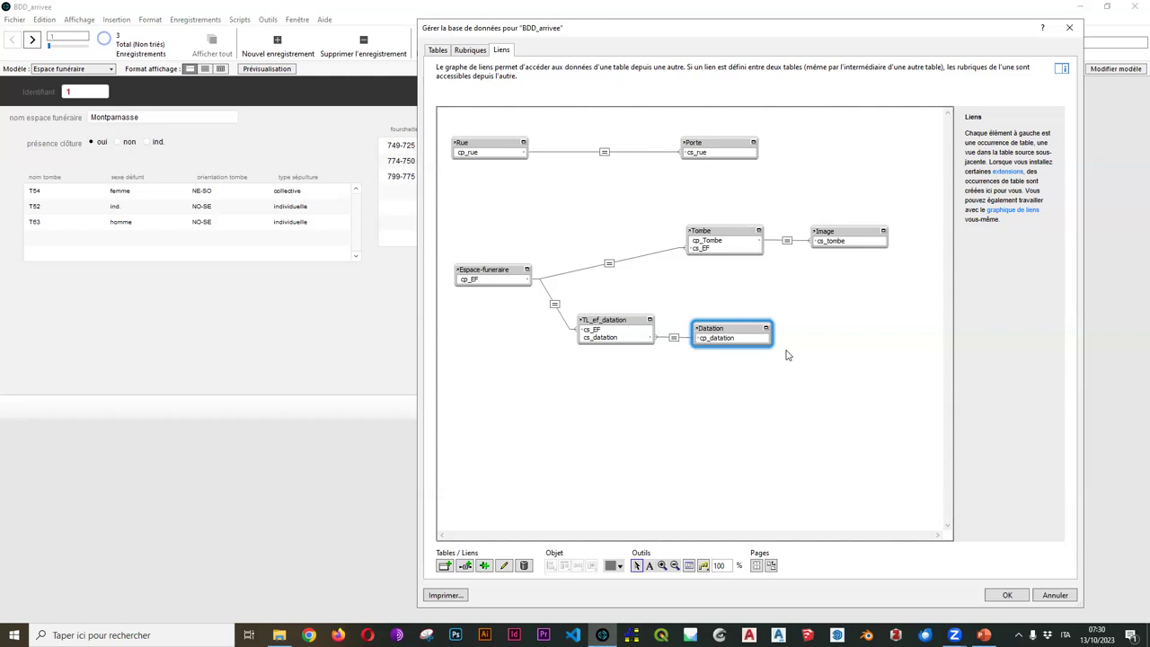
left_click(1007, 595)
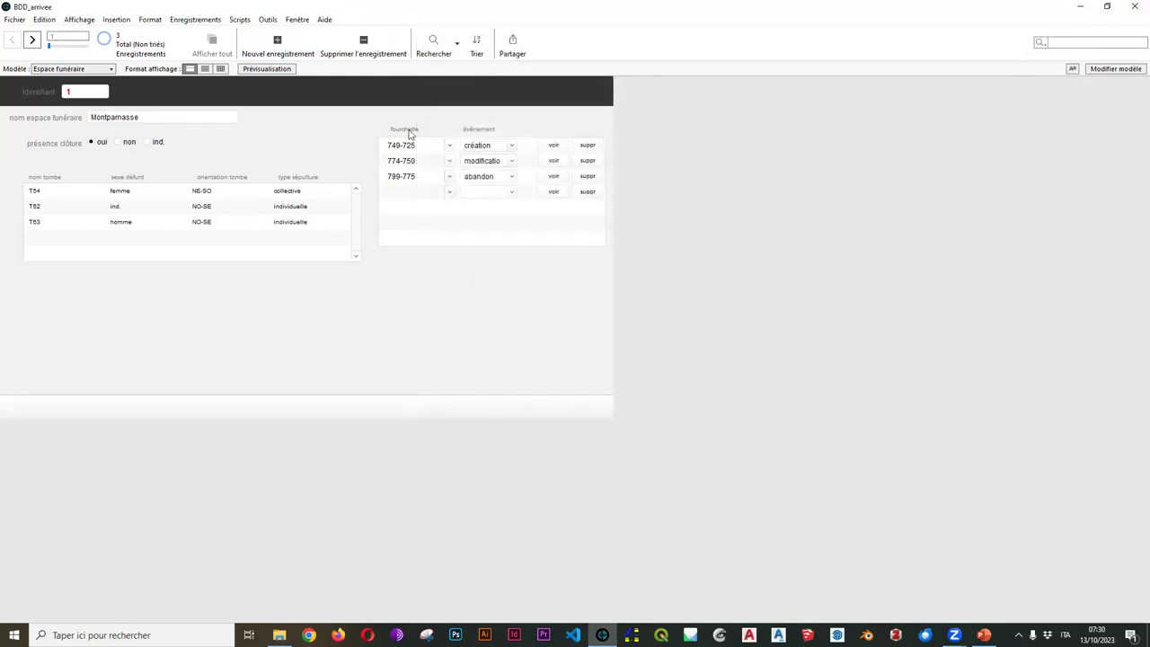
Close the BDD_arrivee database and open the BDD_depart database from its desktop folder
left_click(1134, 9)
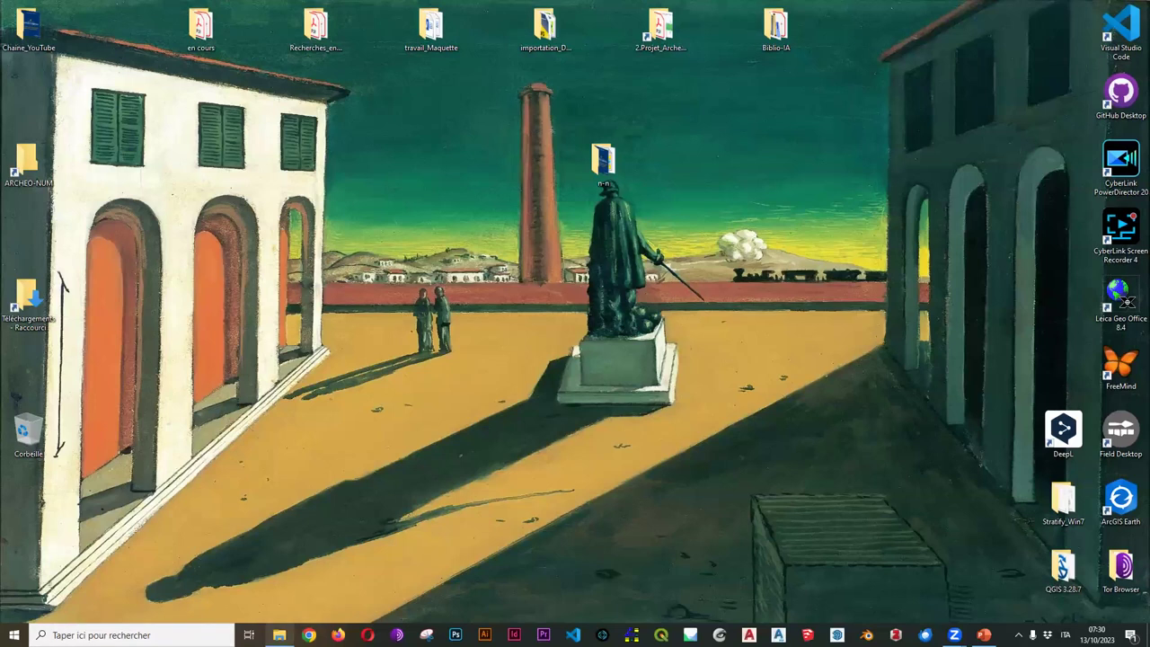
double_click(627, 180)
double_click(736, 201)
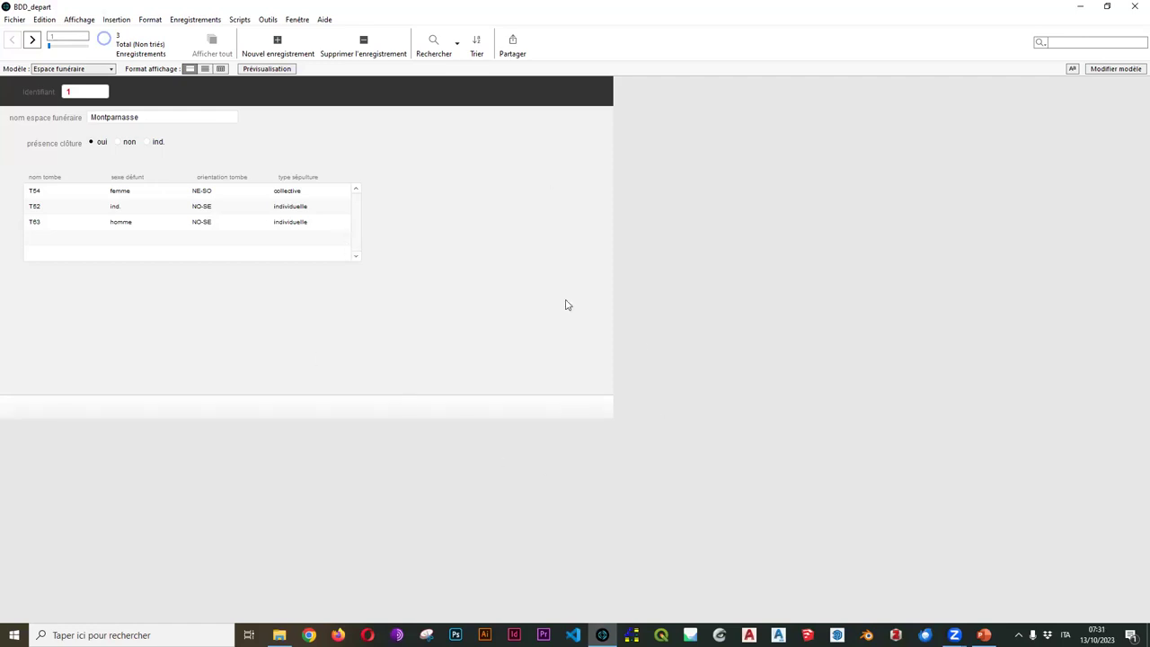
Look at the available screen size presets in the Espace funéraire layout's edit mode and return to the record view
left_click(1121, 71)
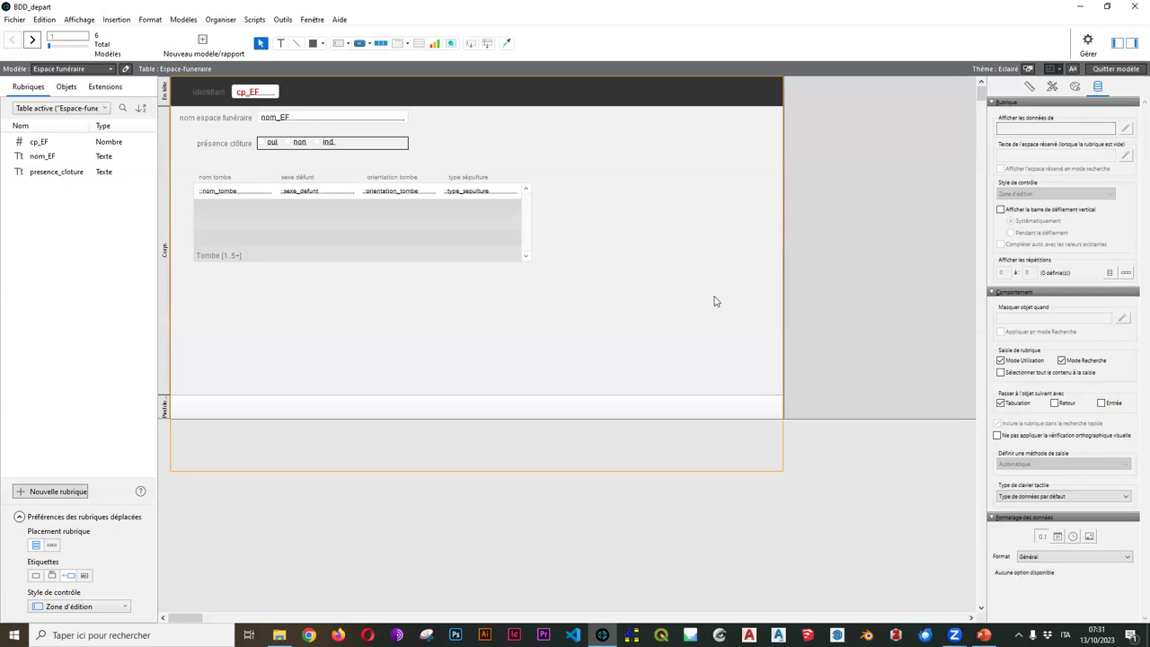
left_click(1060, 72)
left_click(1061, 71)
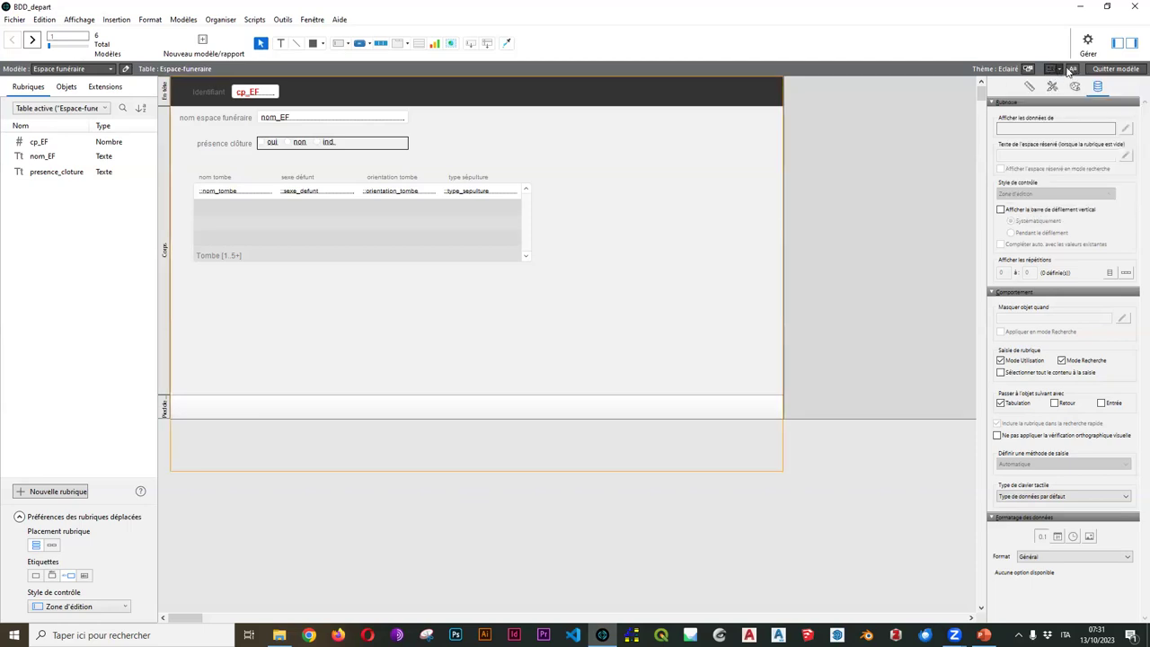
left_click(1060, 70)
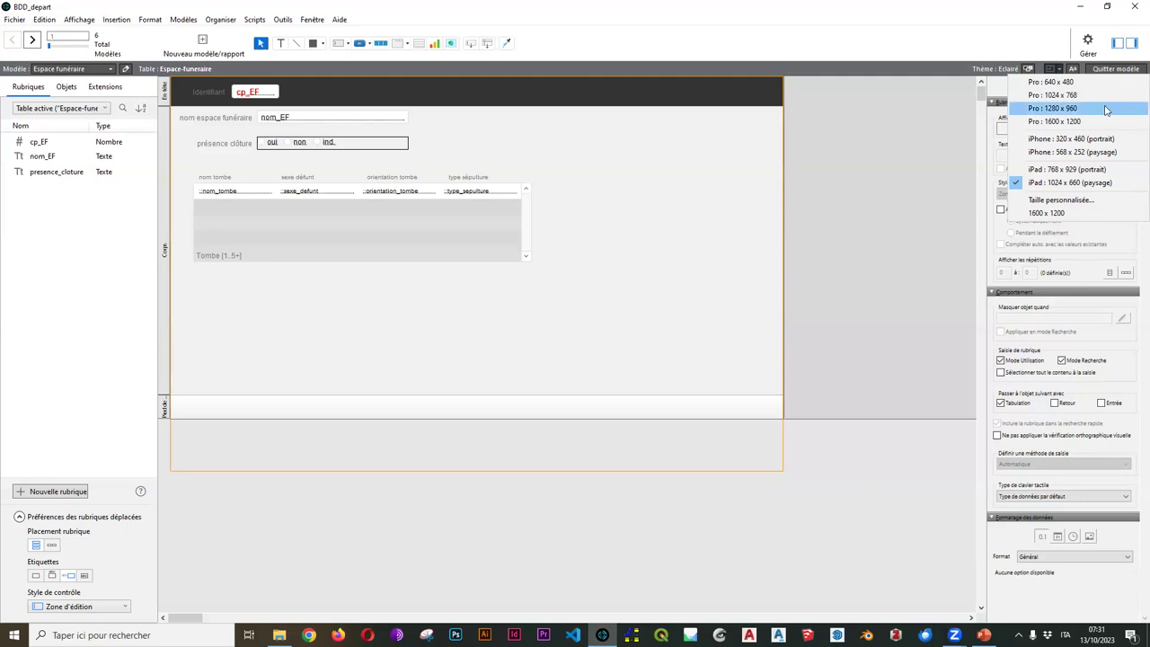
left_click(1117, 69)
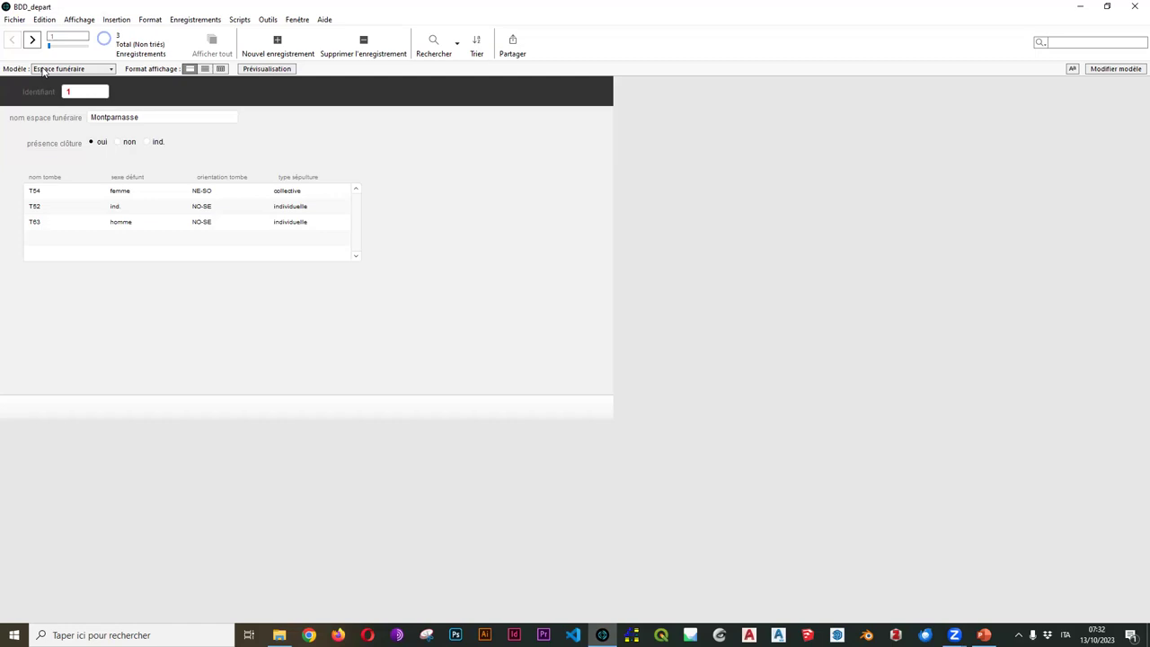
Create a new table named Datation in the BDD_depart database definition
left_click(13, 20)
mouse_move(99, 117)
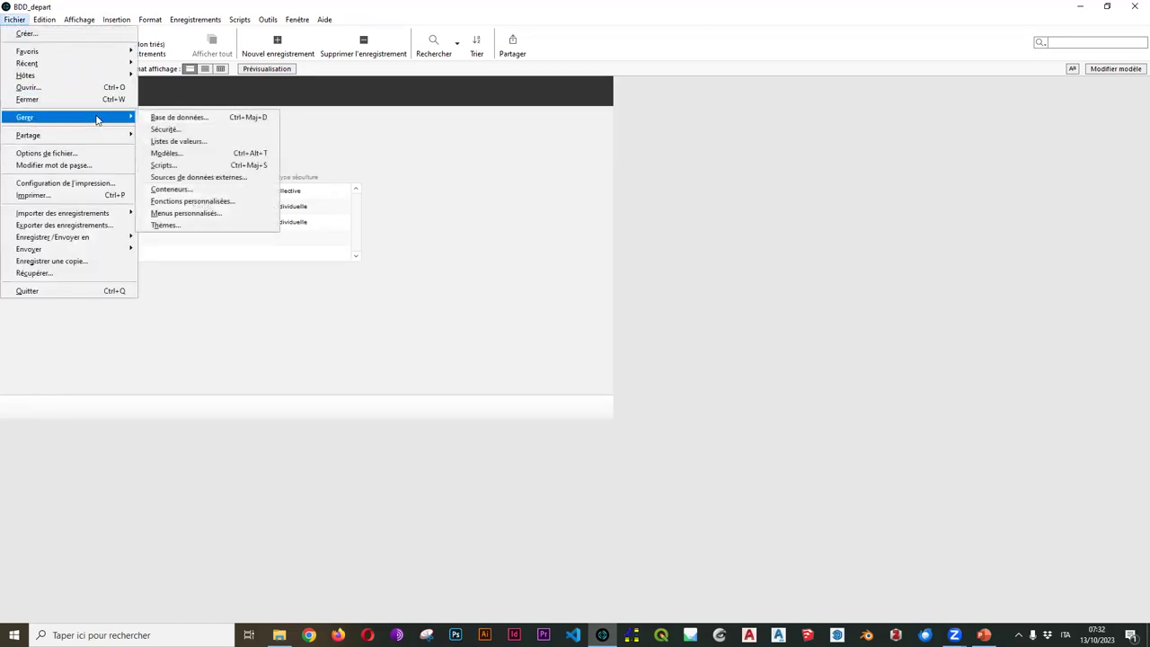
left_click(179, 118)
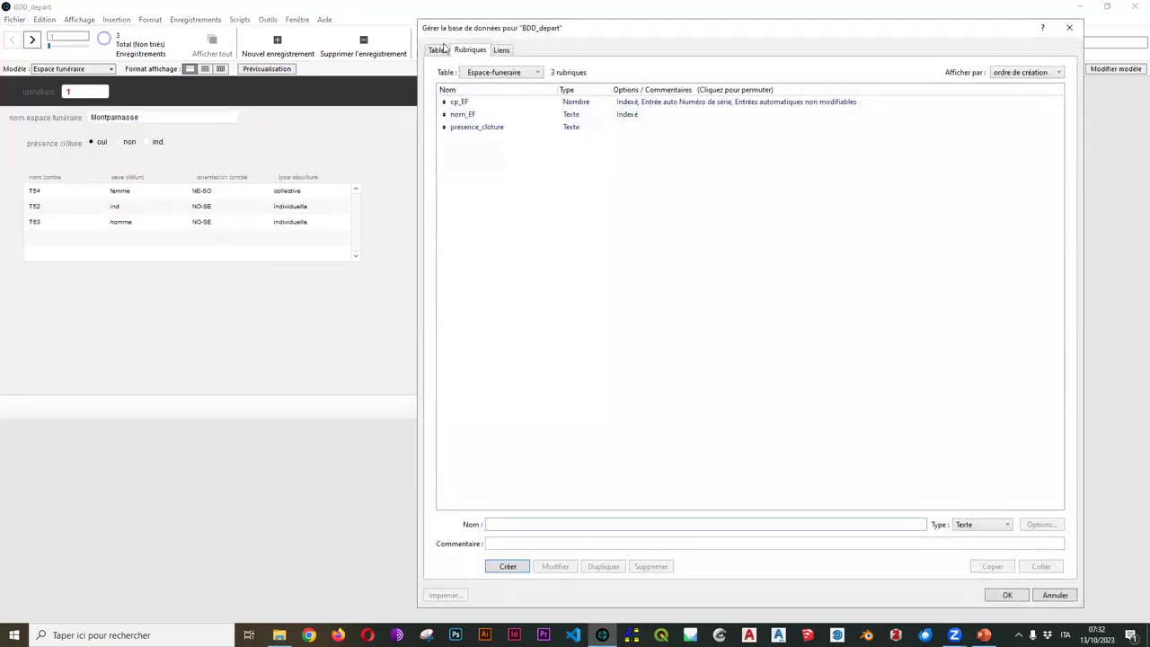
left_click(438, 50)
left_click(539, 547)
key("ctrl+a")
type("Datation")
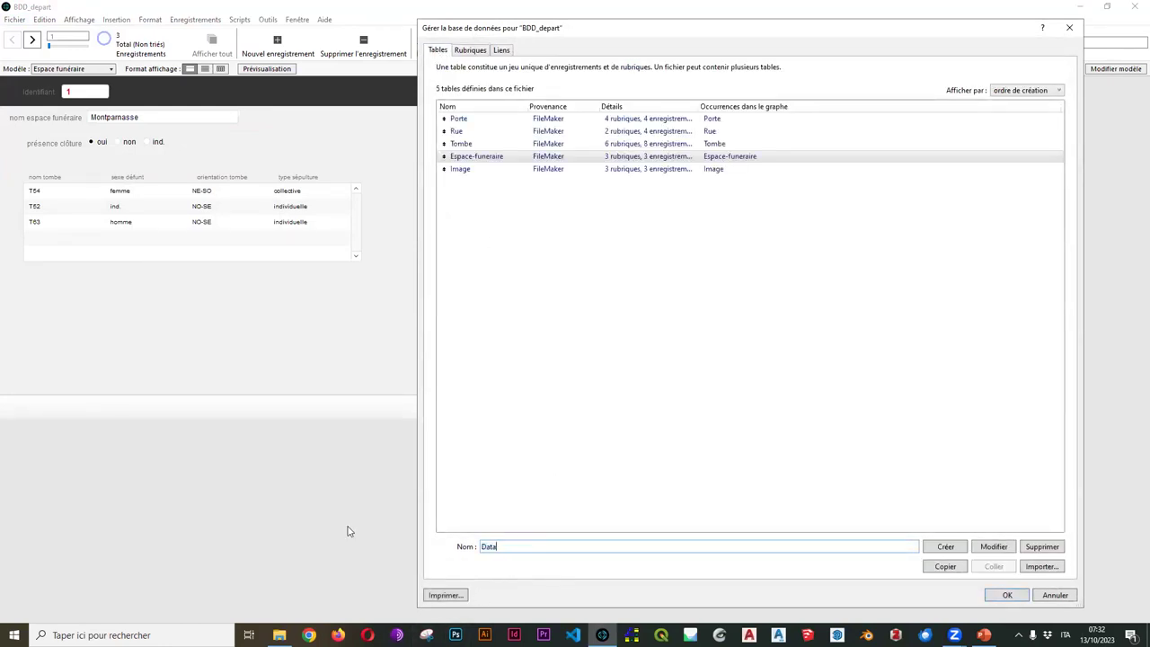
left_click(945, 548)
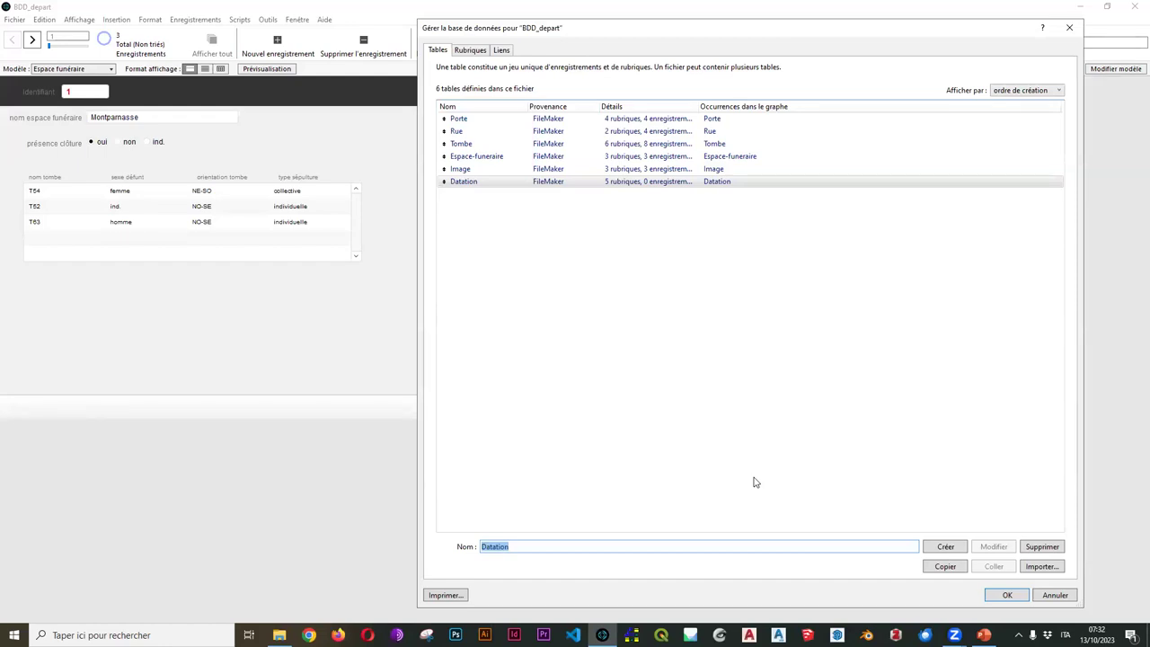
Examine the Datation table's default fields and the calculation behind the automatic entry of Clé primaire
left_click(470, 50)
left_click(472, 101)
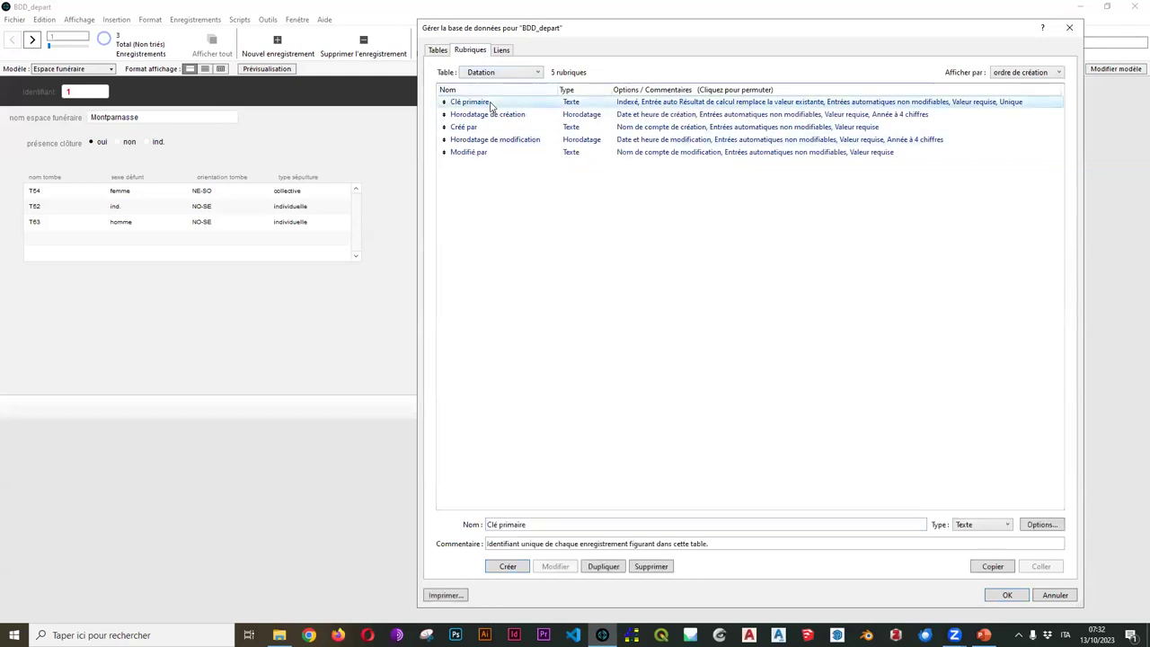
left_click(474, 153, "shift")
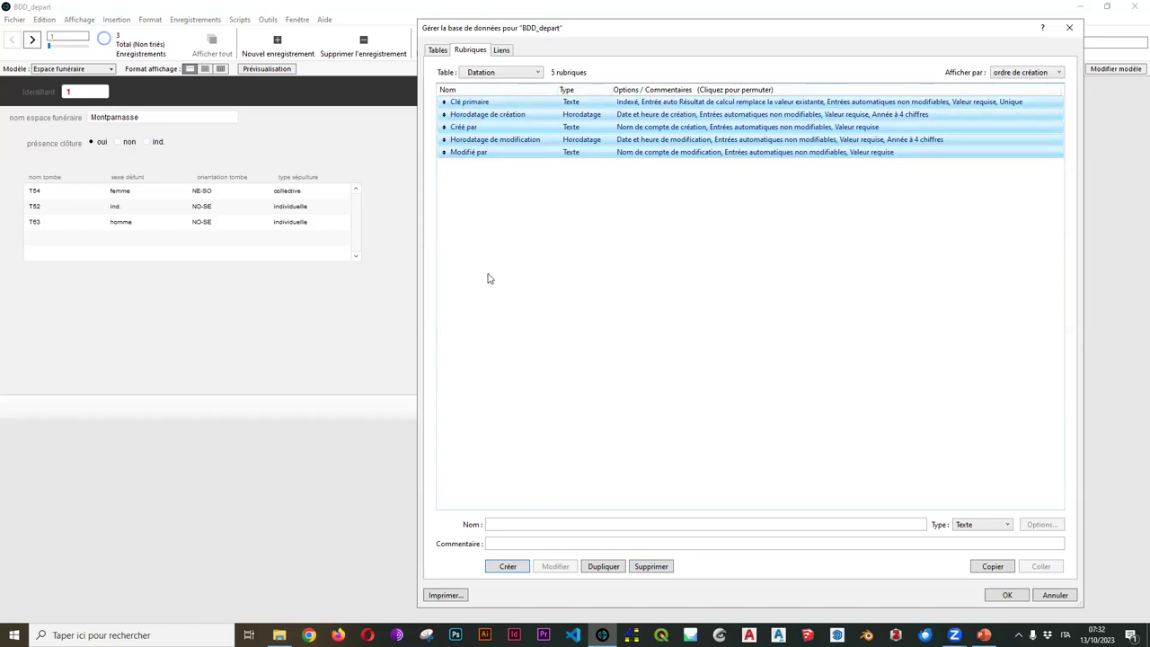
left_click(547, 260)
double_click(519, 103)
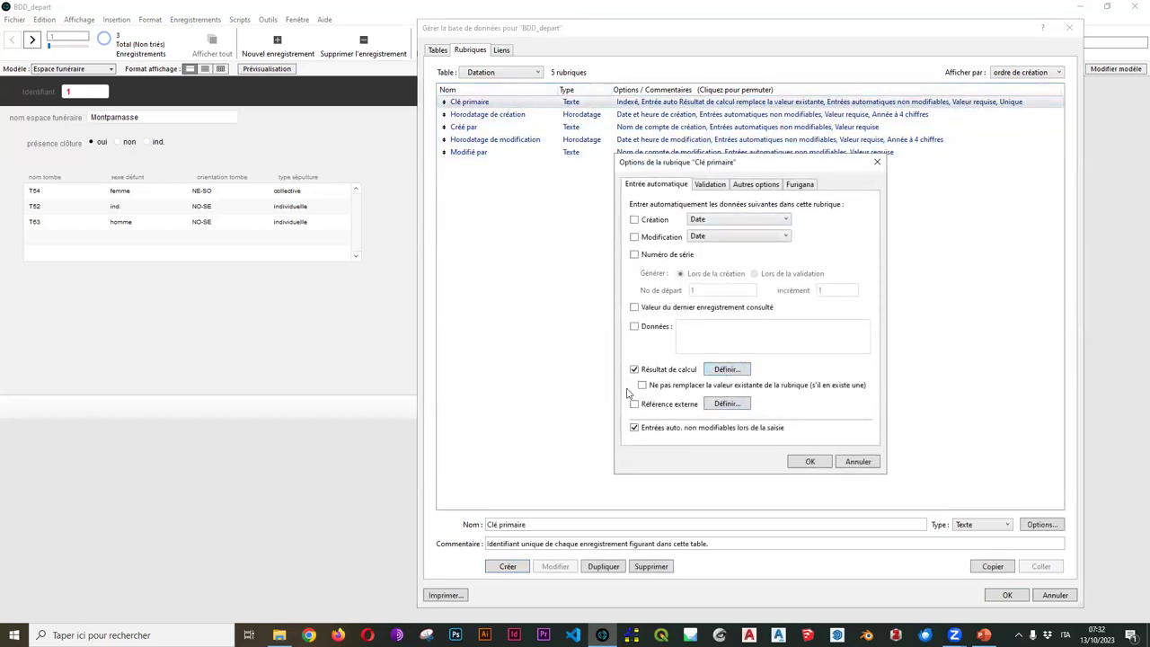
left_click(739, 371)
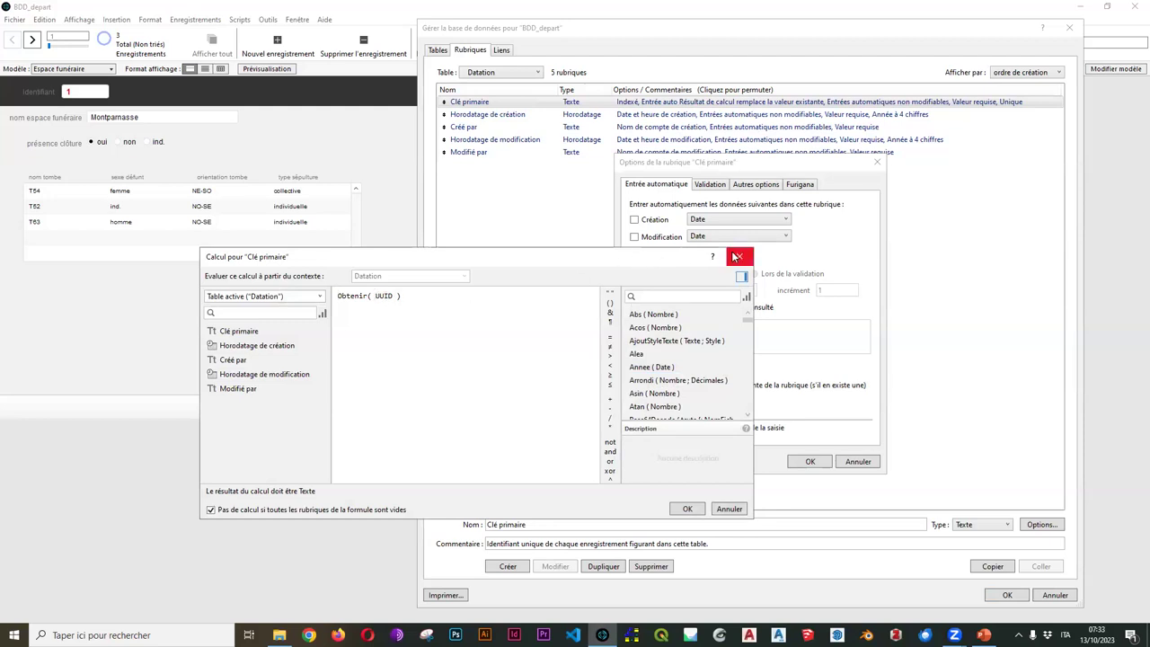
left_click(740, 257)
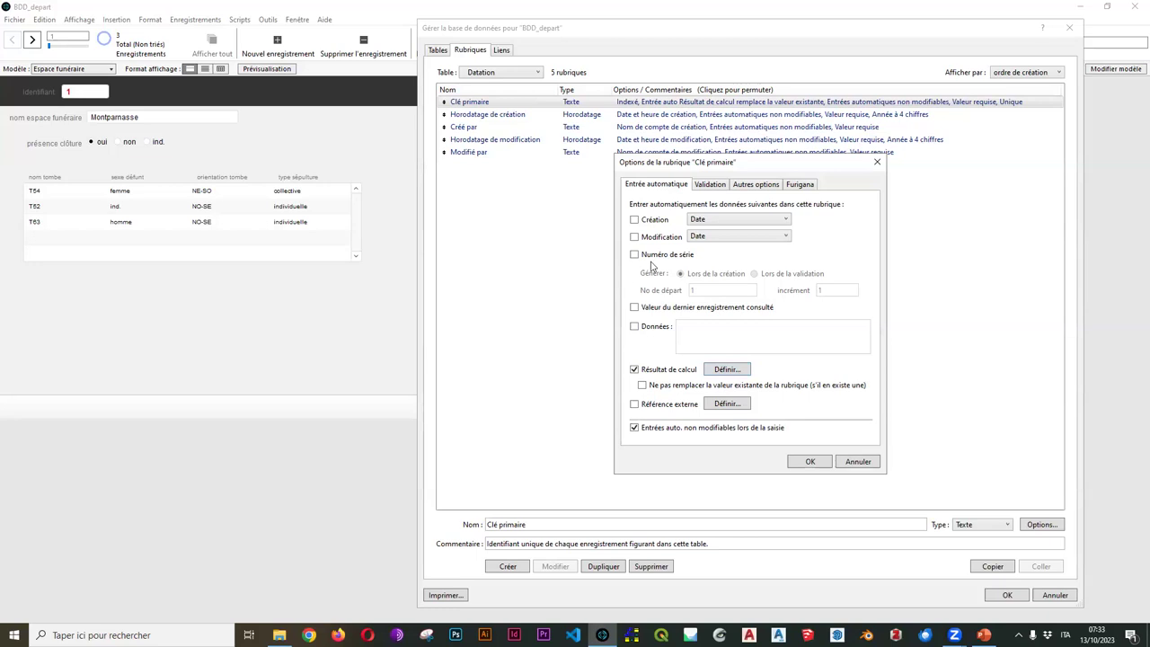
left_click(809, 461)
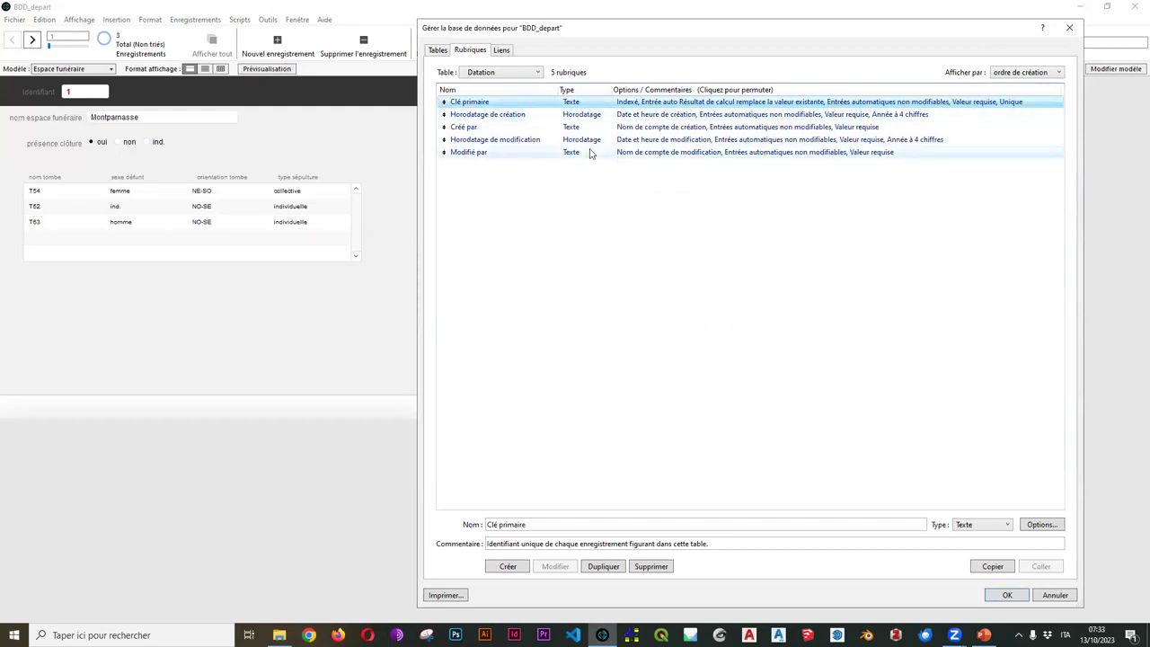
Delete all five default fields from the Datation table
left_click(590, 153, "shift")
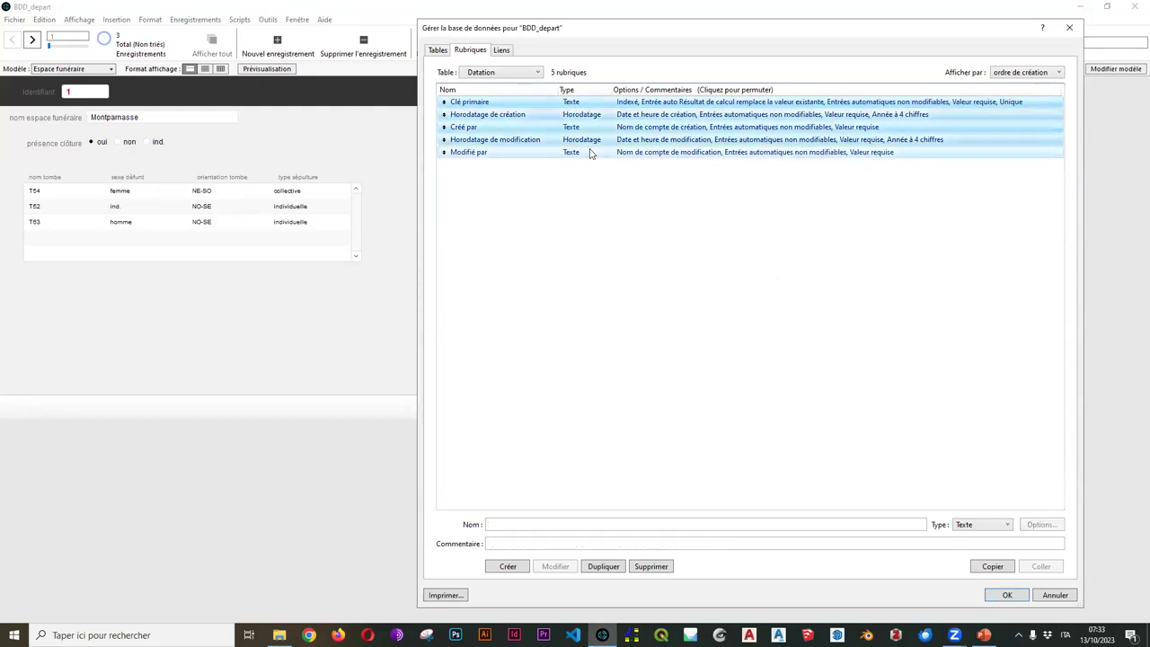
left_click(652, 567)
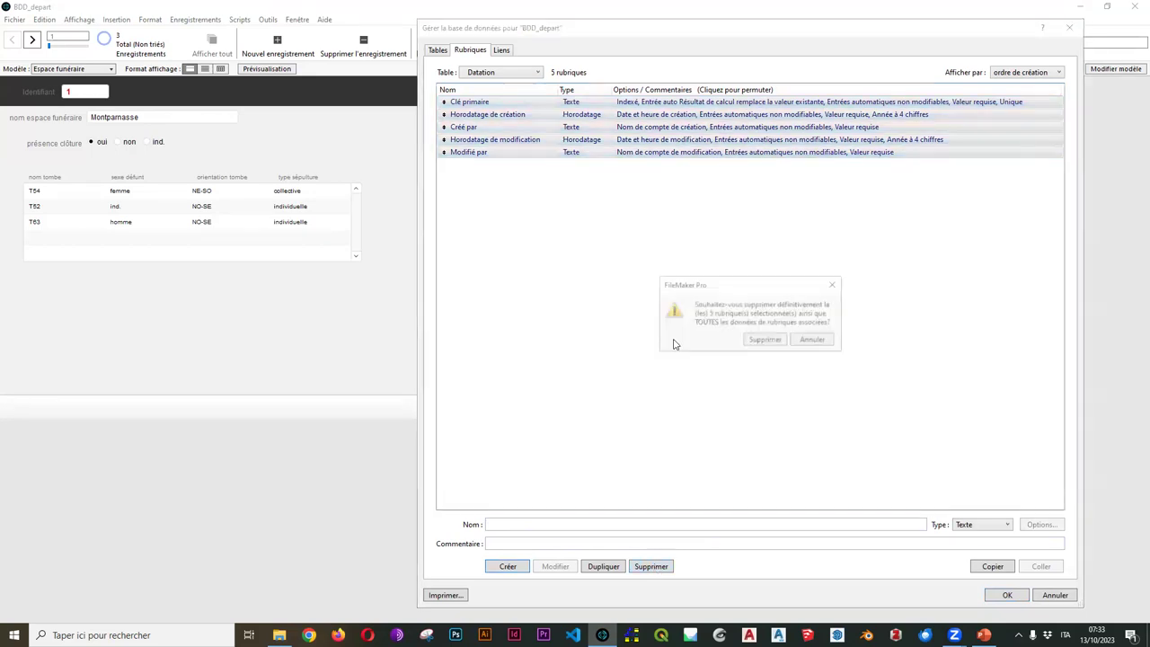
left_click(767, 340)
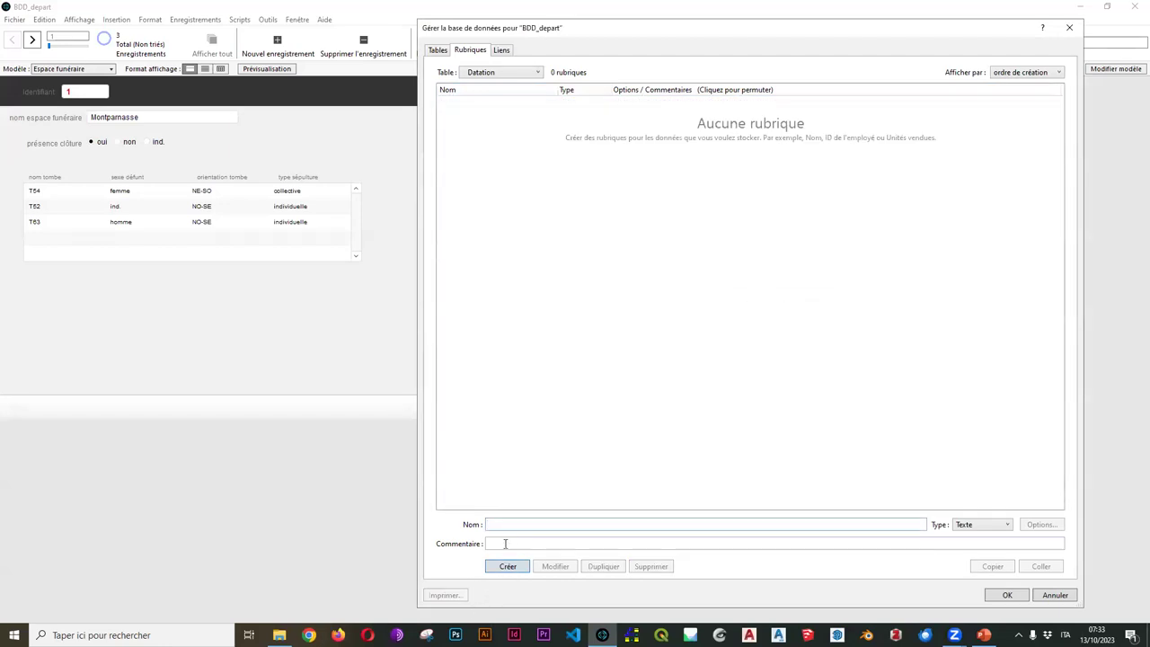
Create a field named cp_datation of type Nombre in the Datation table
type("cp_Datation")
left_click(500, 524)
key("BackSpace")
type("d")
left_click(972, 528)
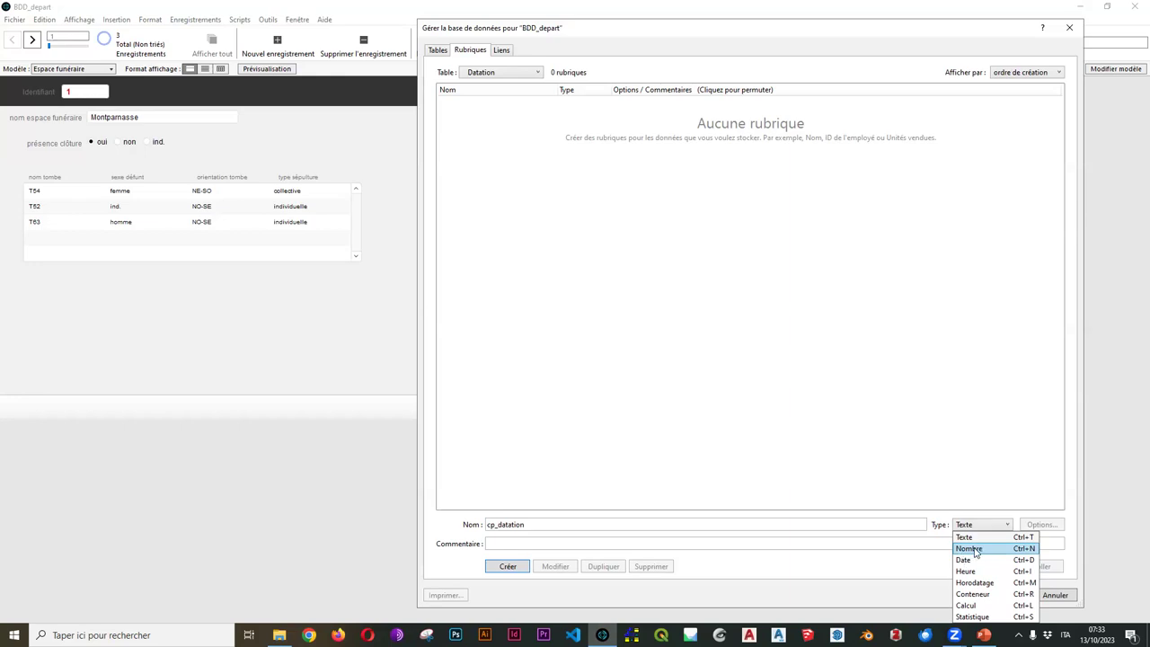
left_click(969, 549)
left_click(508, 567)
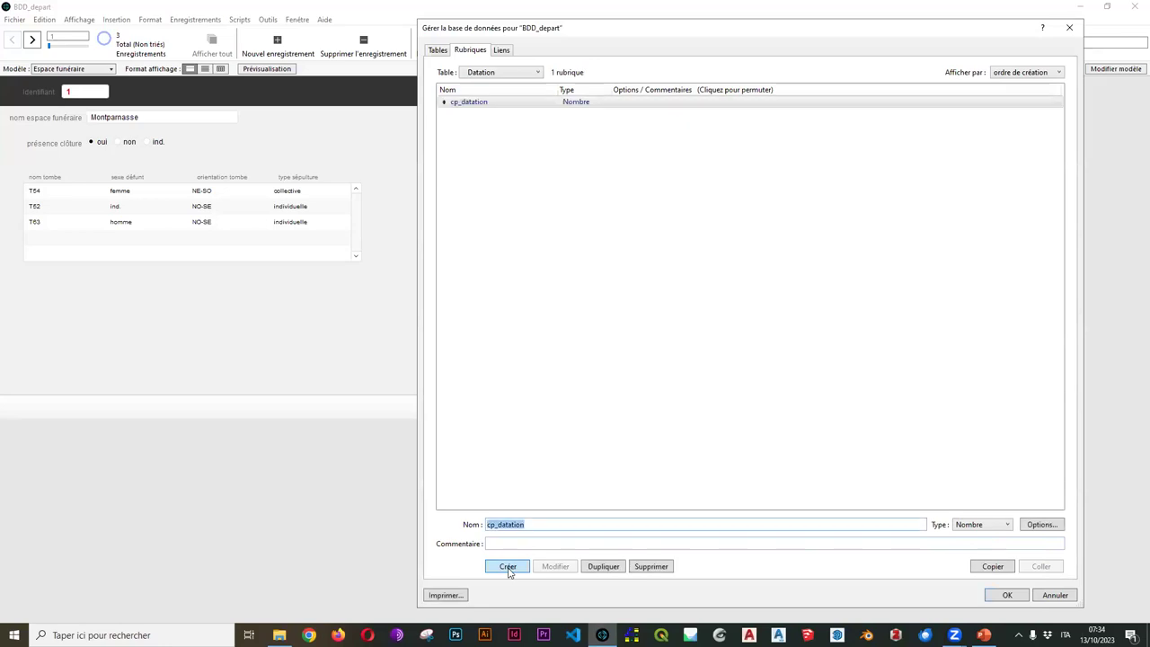
Give cp_datation an automatic serial number generated on creation, starting at 1 with increment 1, and not modifiable during entry
left_click(1042, 525)
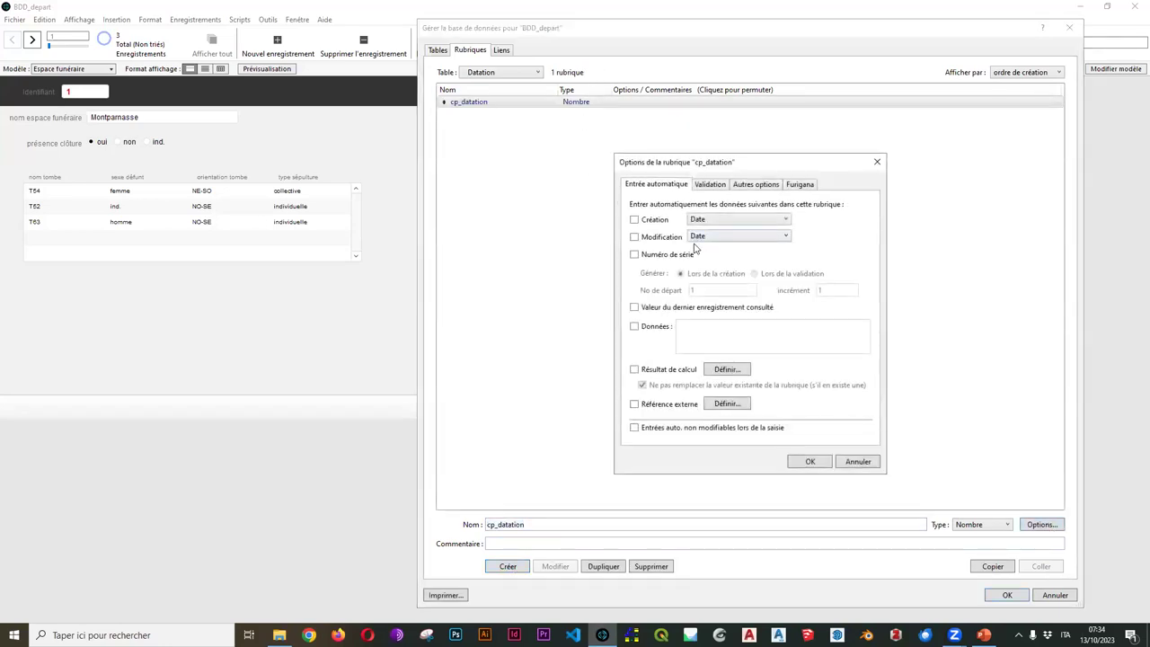
left_click(644, 257)
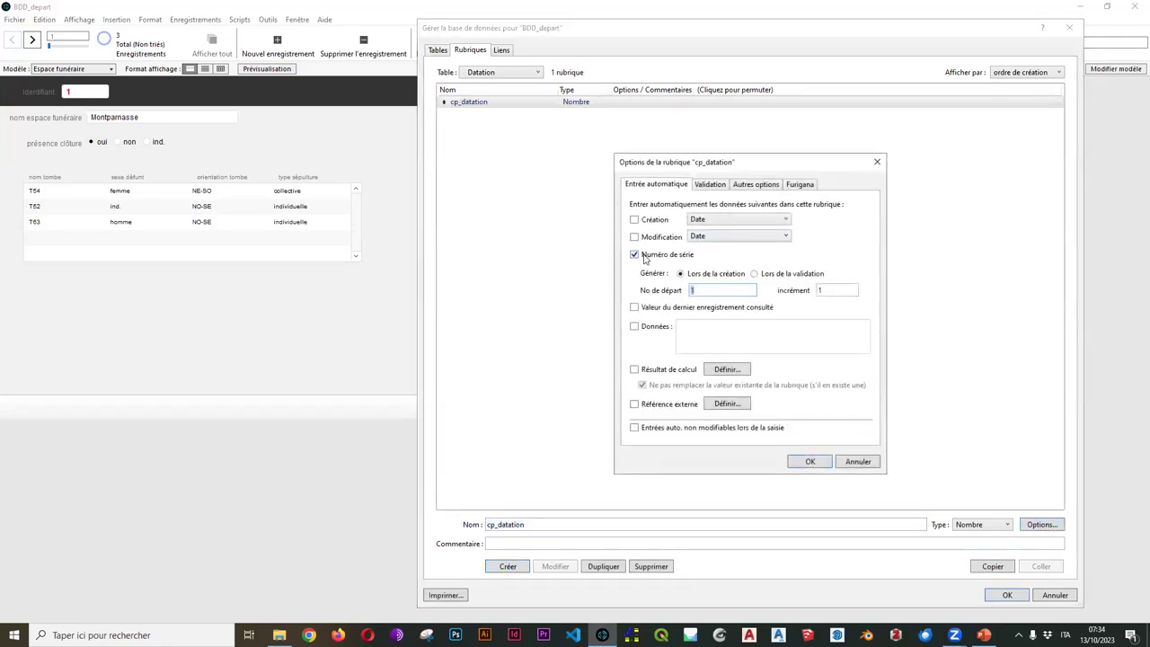
left_click(636, 428)
double_click(825, 291)
left_click(811, 462)
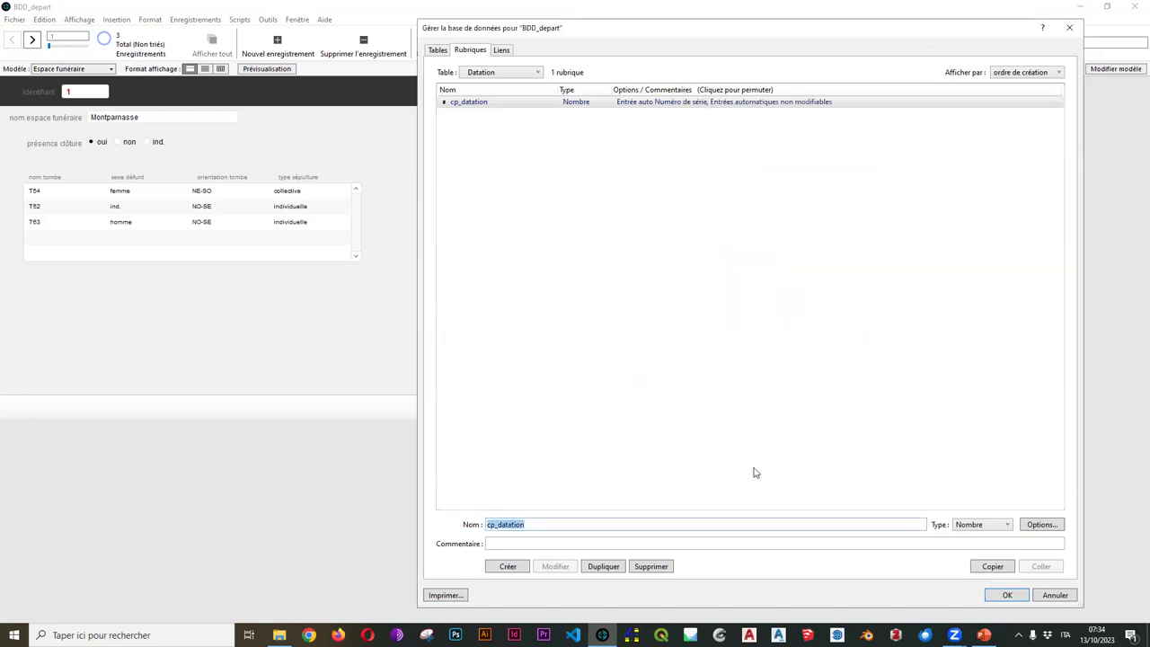
Move Espace-funeraire lower in the relationships graph and collapse Espace-funeraire, Tombe and Image to their key fields
left_click(502, 51)
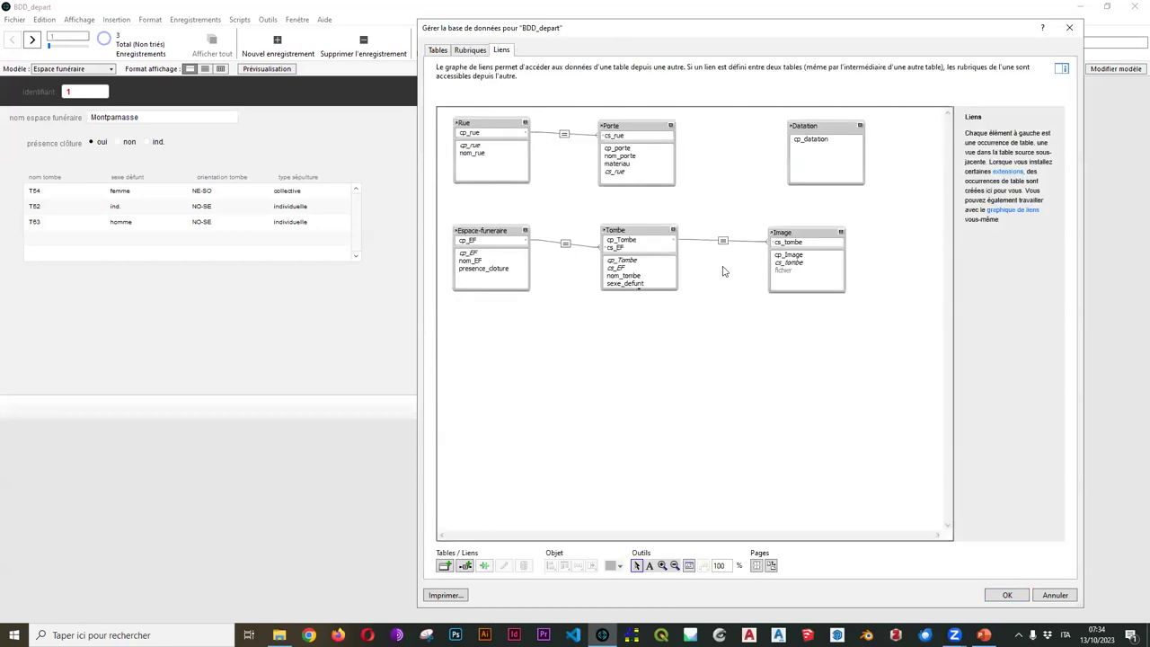
left_click_drag(514, 240, 528, 303)
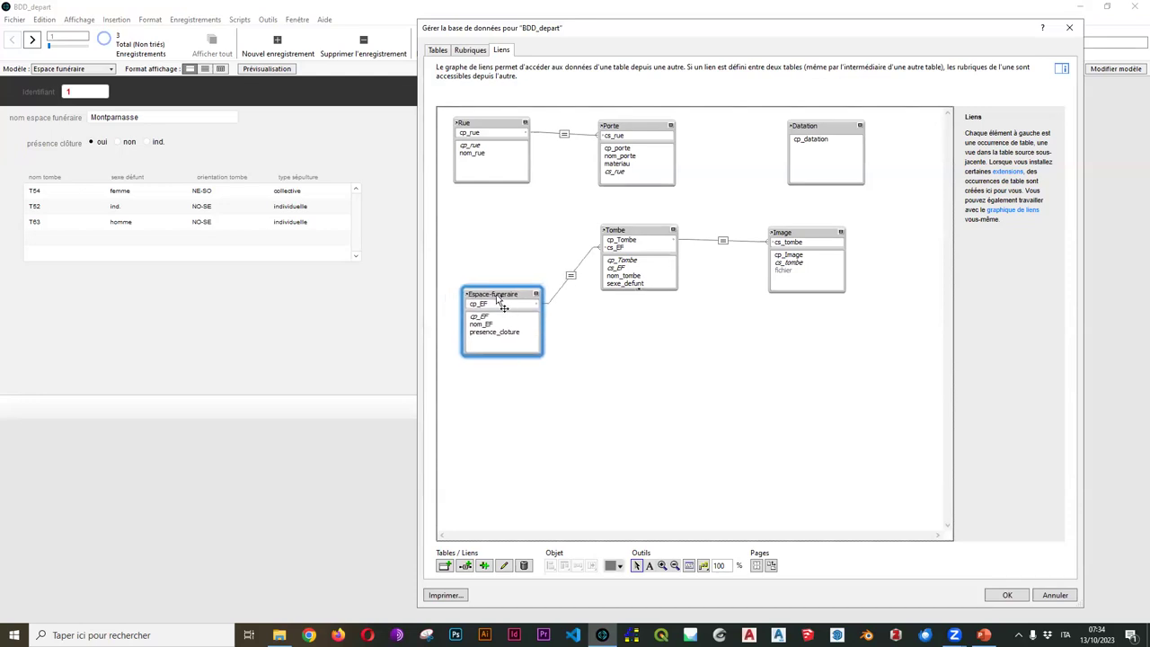
left_click(537, 294)
left_click(674, 230)
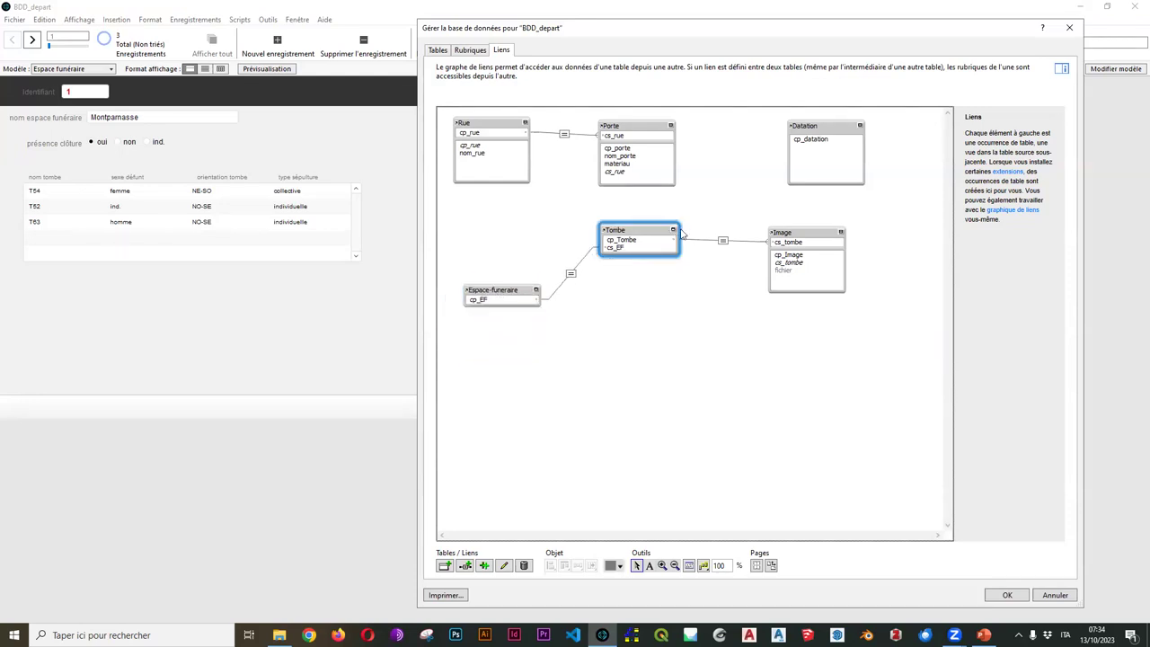
left_click(841, 232)
left_click_drag(827, 236, 839, 239)
Rearrange the graph with Datation below the other tables, Porte farther right and Rue slightly lower
left_click(491, 124)
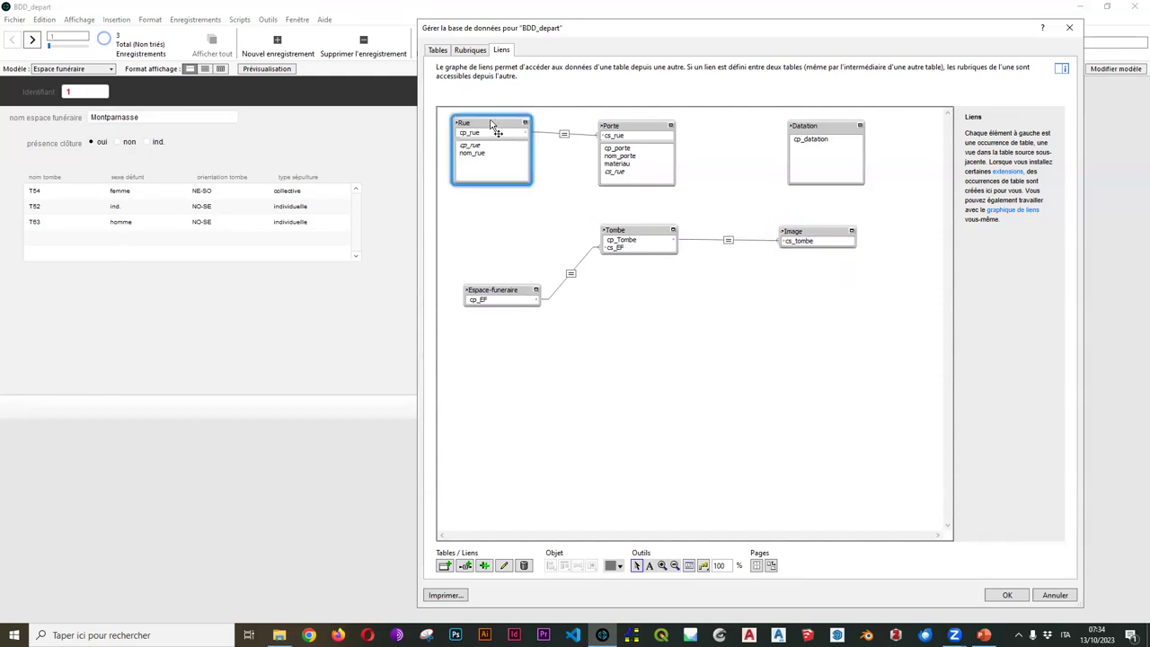
left_click_drag(820, 126, 711, 381)
left_click_drag(648, 126, 773, 126)
left_click_drag(500, 134, 509, 171)
left_click_drag(744, 128, 751, 123)
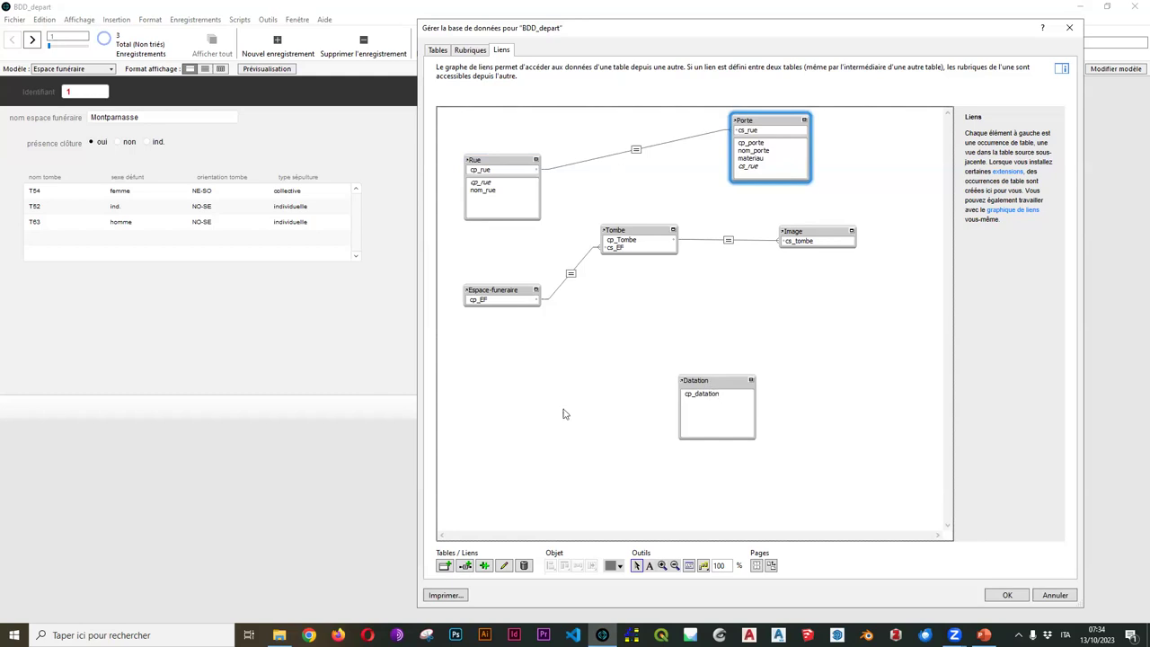
Align Tombe and Datation beneath Porte in the graph, with Image beside Tombe and Espace-funeraire slightly lower
left_click_drag(498, 286, 500, 306)
left_click(656, 237)
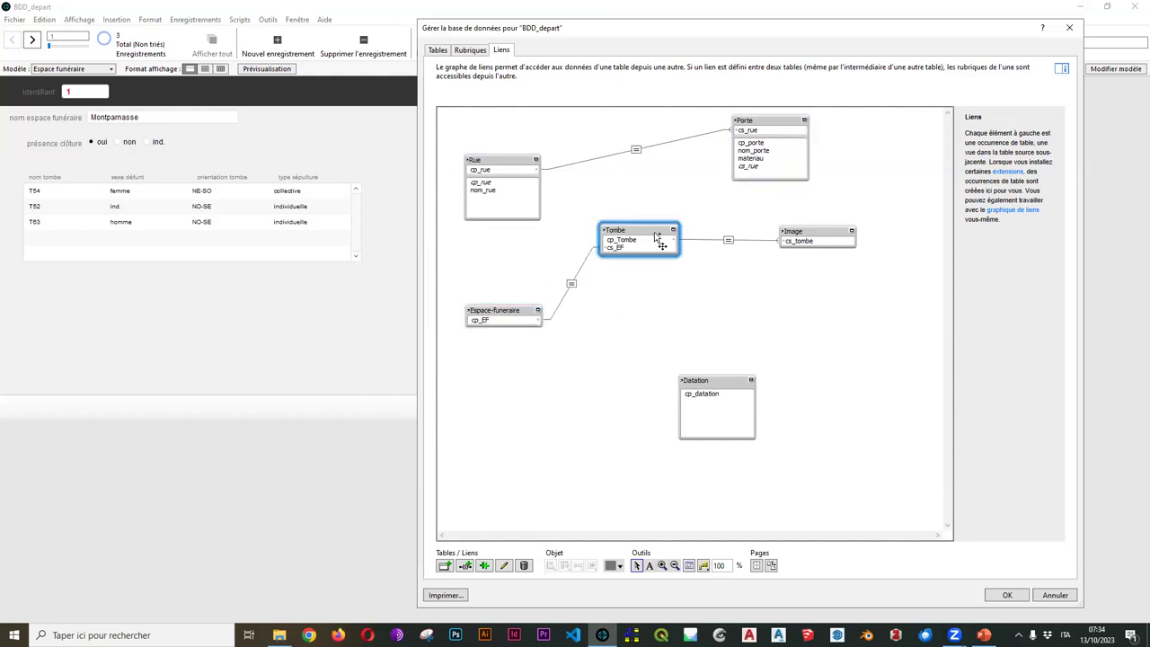
left_click_drag(656, 236, 762, 235)
left_click_drag(840, 232, 901, 253)
left_click_drag(730, 232, 756, 233)
left_click_drag(732, 378, 788, 373)
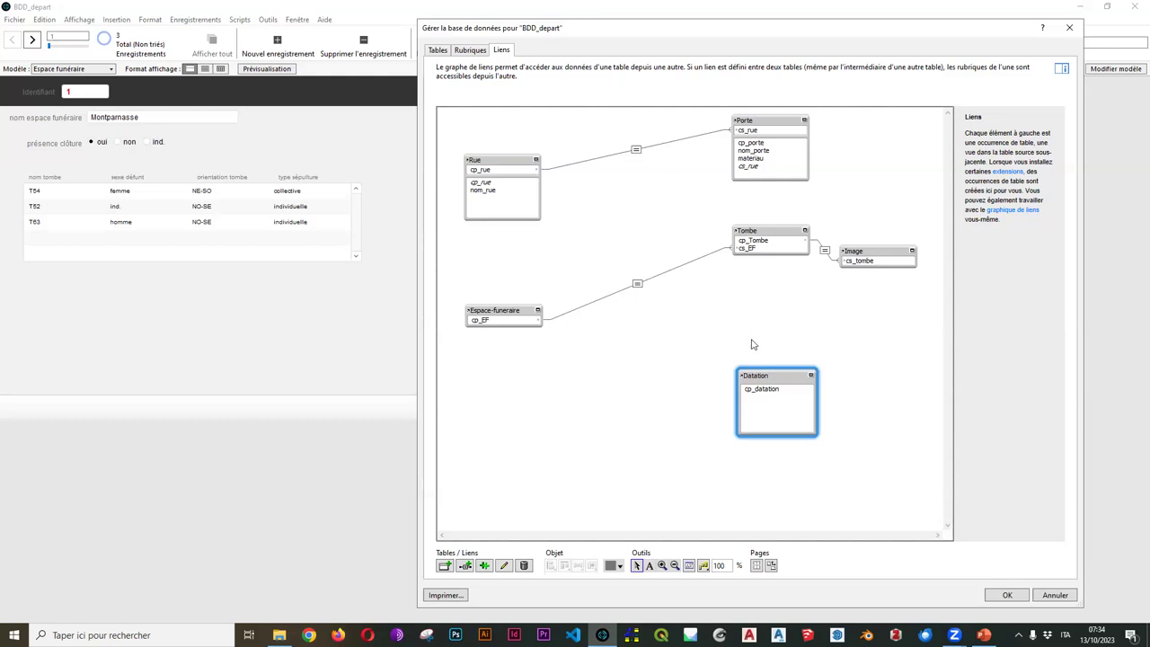
left_click_drag(767, 371, 766, 368)
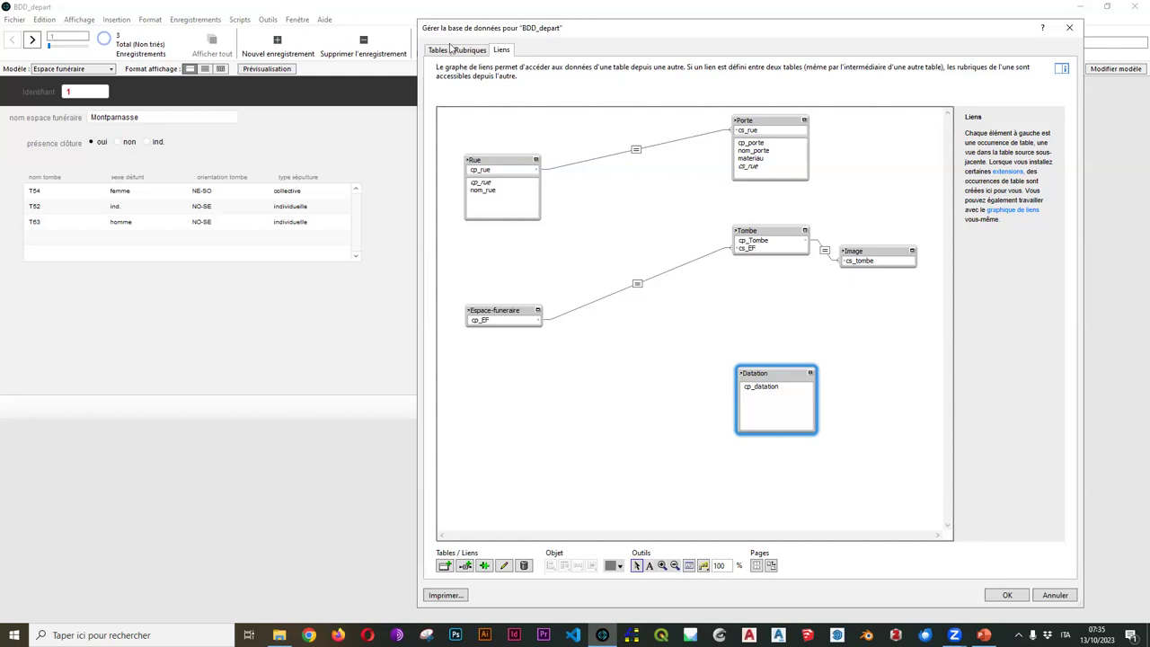
Try to create a new table named TI_ef-data in the database definition
left_click(448, 50)
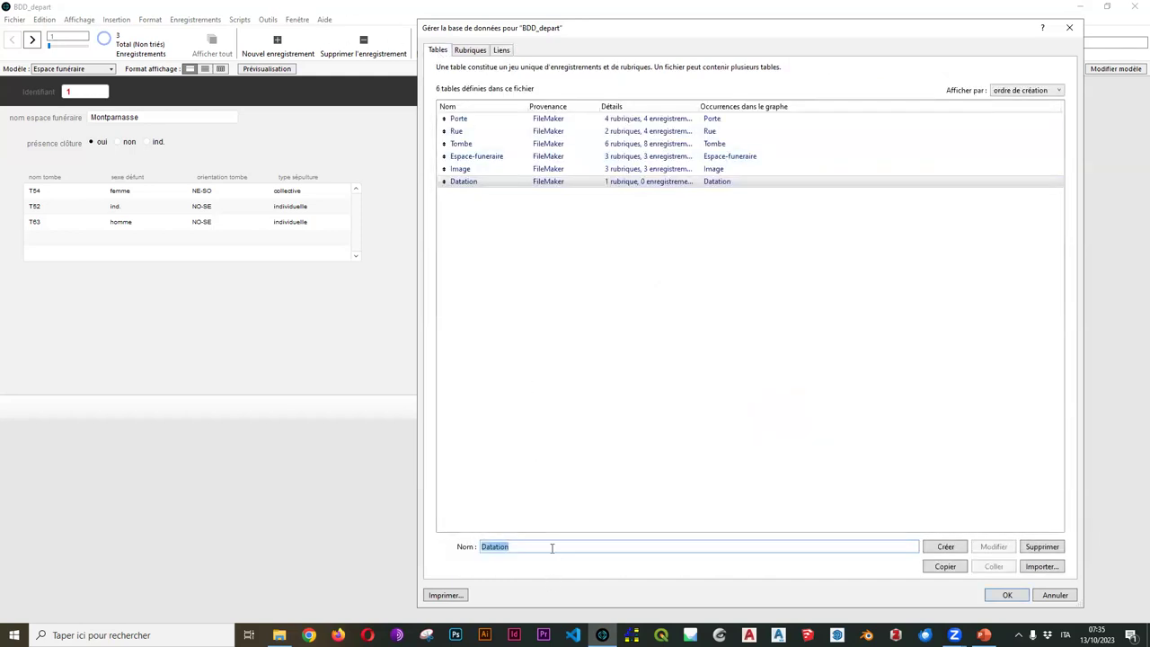
type("T")
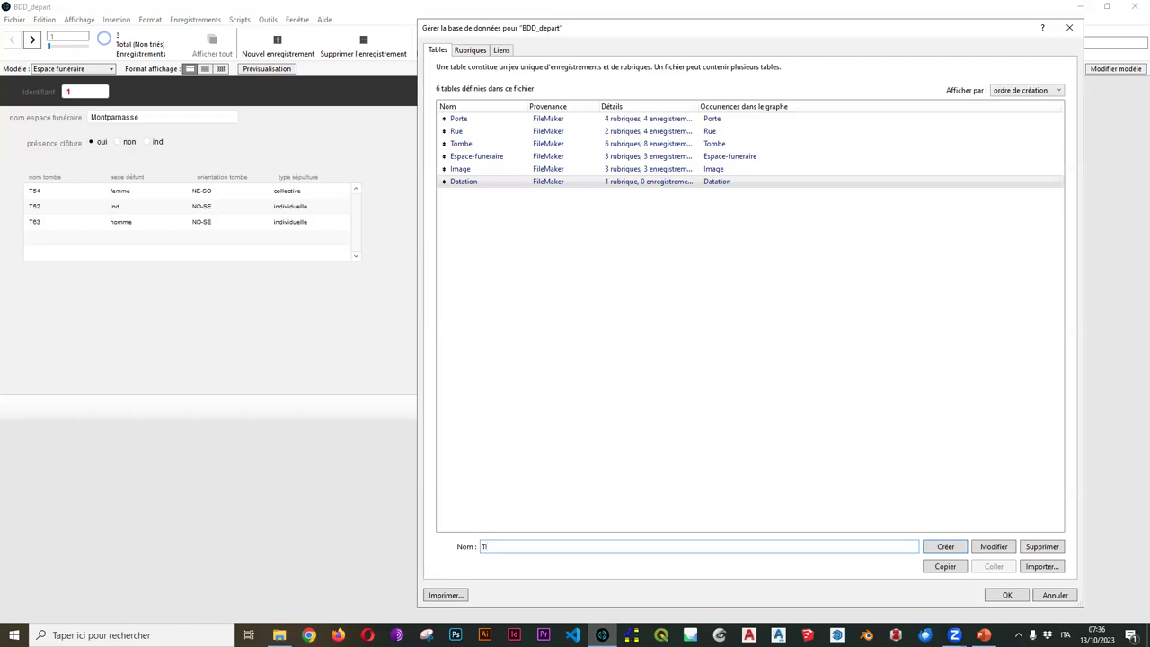
type("_ef")
type("-datation")
key("BackSpace")
key("BackSpace")
key("BackSpace")
left_click(483, 547)
left_click_drag(490, 547, 522, 550)
left_click(946, 547)
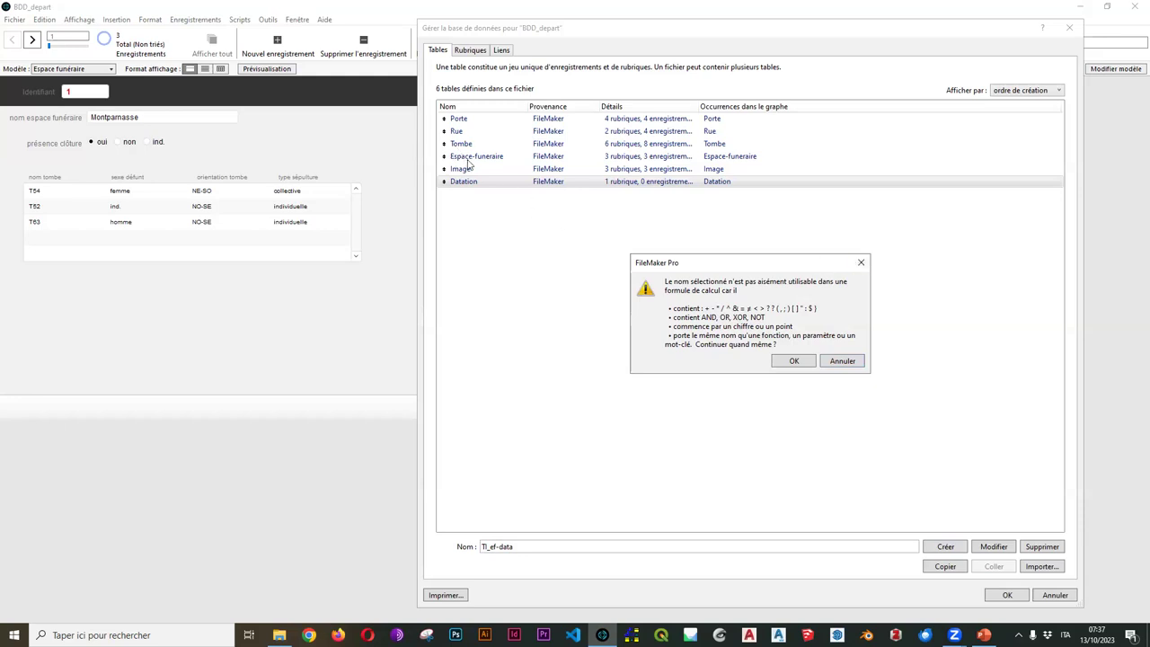
left_click(842, 361)
Replace the hyphen in the new table's name with an underscore and create the table as TI_ef_data
left_click(494, 546)
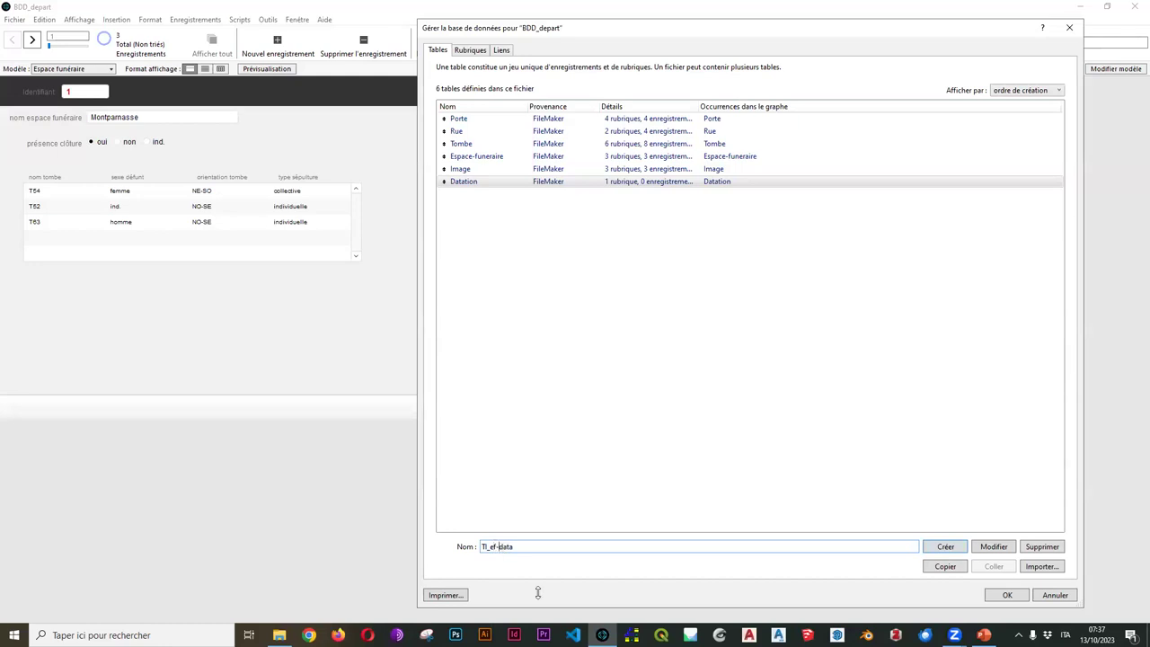
key("BackSpace")
type("_")
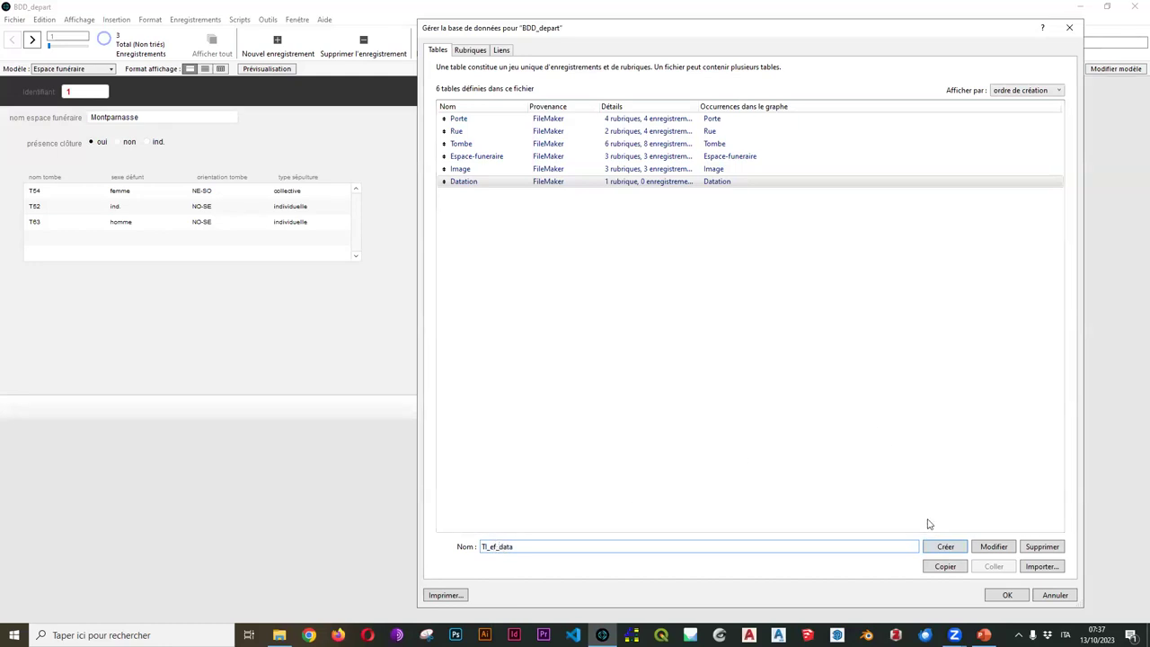
left_click(947, 547)
Open the fields of the TI_ef_data table and delete all five default fields
left_click(513, 197)
double_click(514, 197)
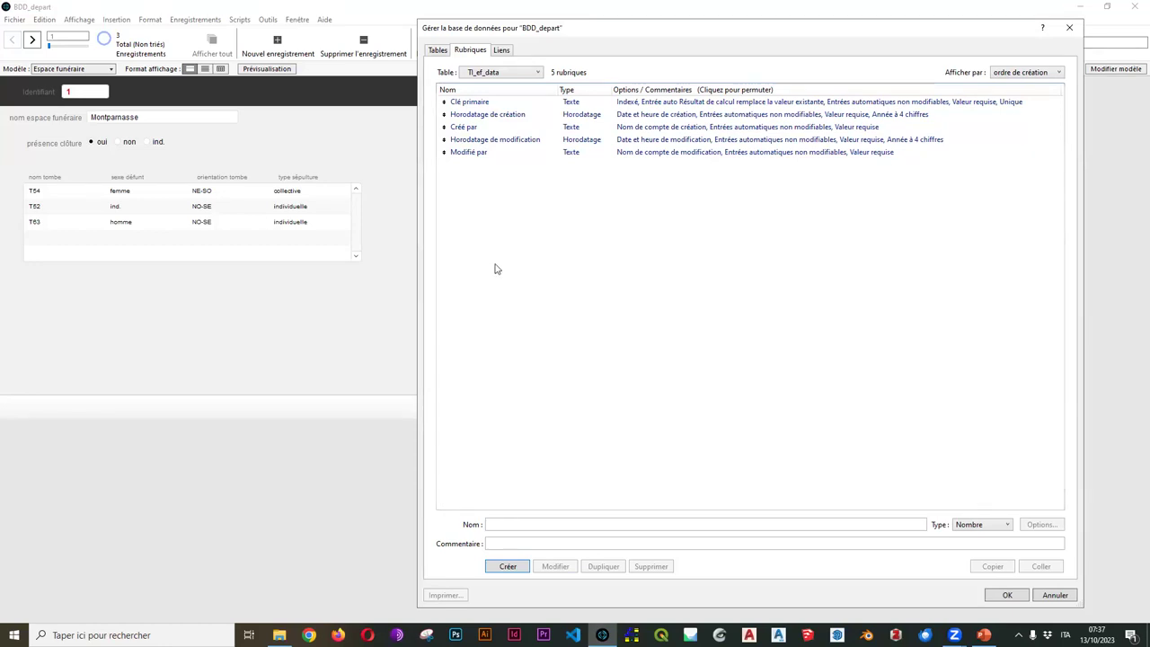
left_click(489, 103)
left_click(488, 154, "shift")
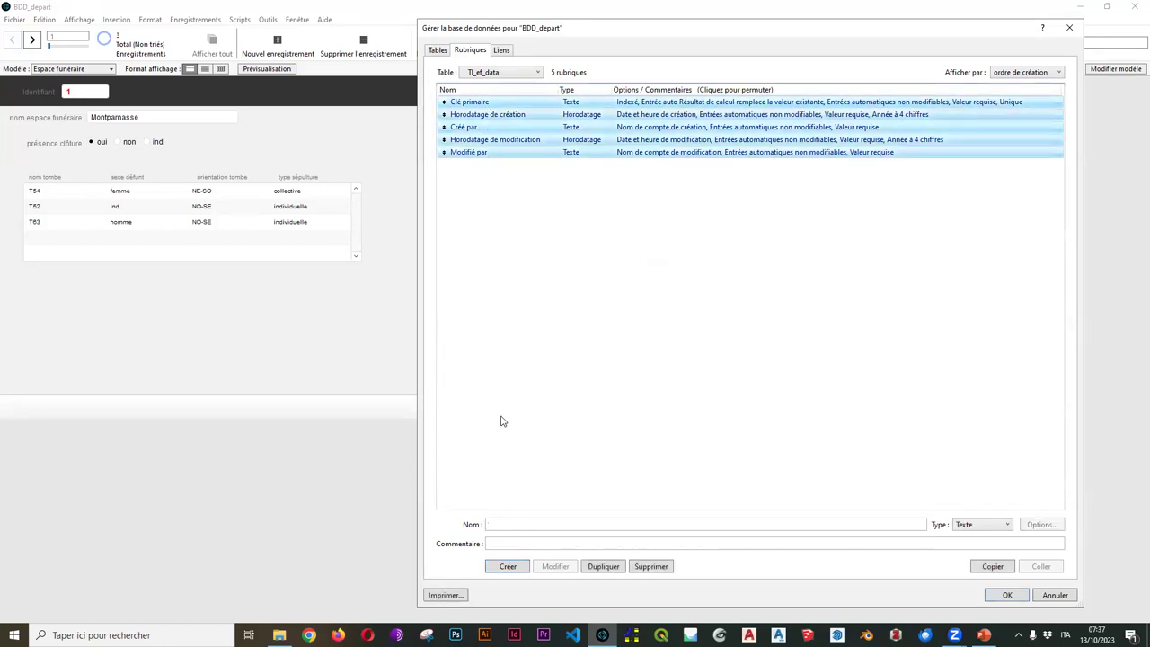
left_click(654, 567)
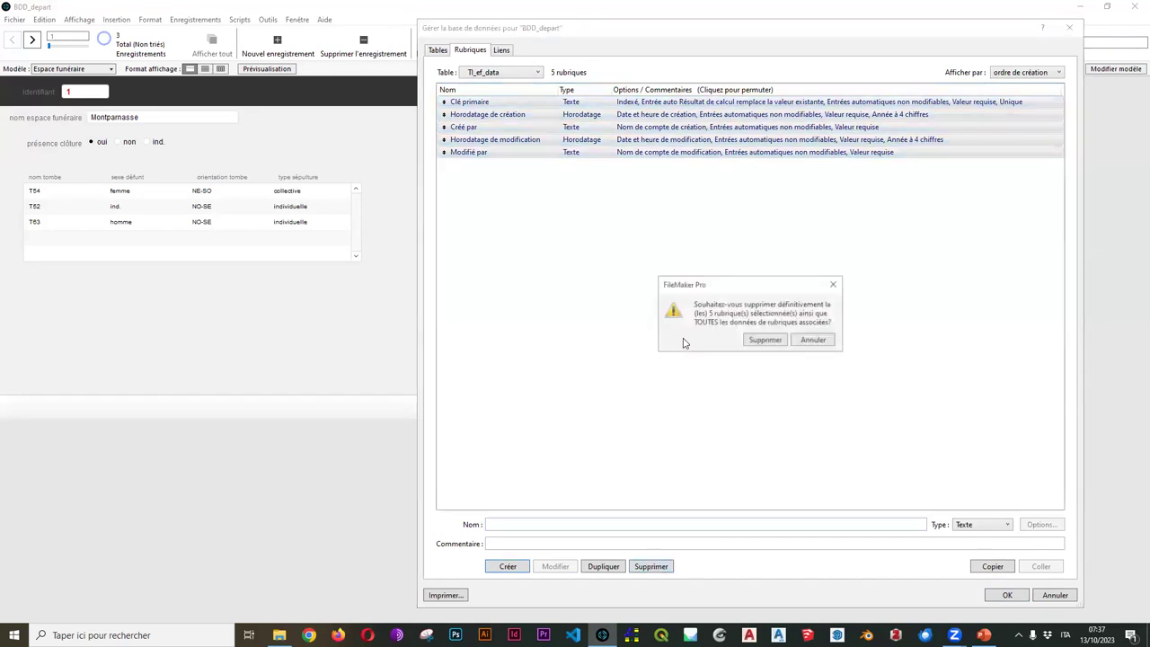
left_click(760, 340)
Create a field named cp_TI of type Nombre in the TI_ef_data table
type("cp")
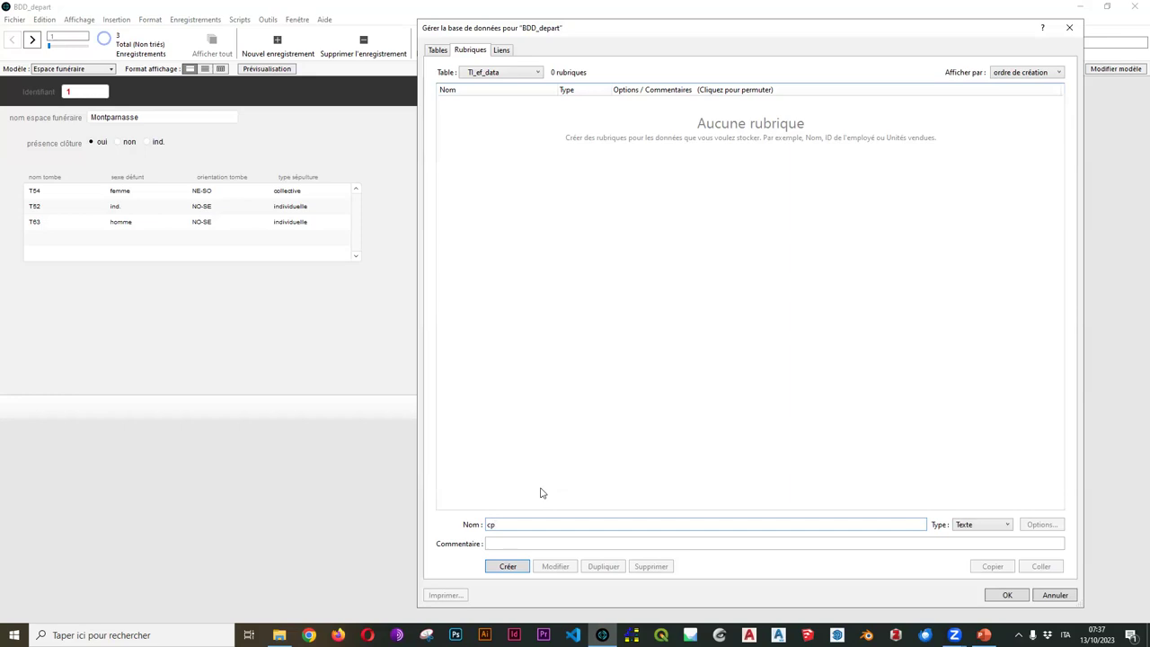
type("_")
type("Tl")
left_click(964, 525)
left_click(966, 545)
left_click(508, 567)
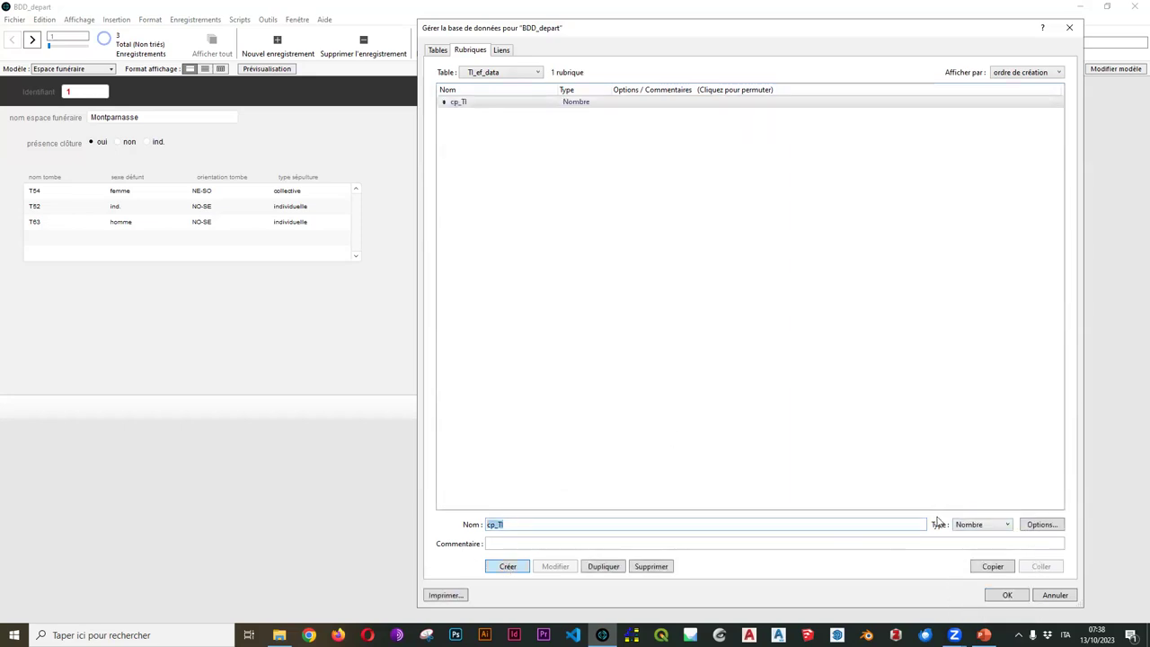
Set the cp_TI field to auto-enter a serial number generated on creation and prohibit modification of automatic entries
left_click(1038, 524)
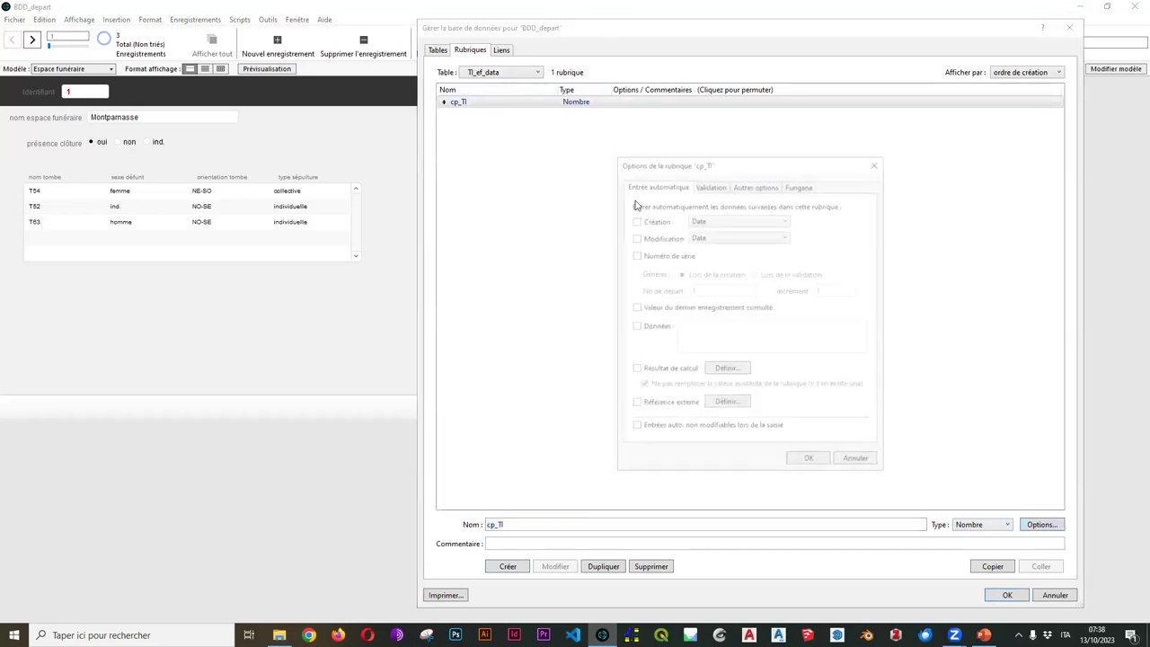
left_click(634, 257)
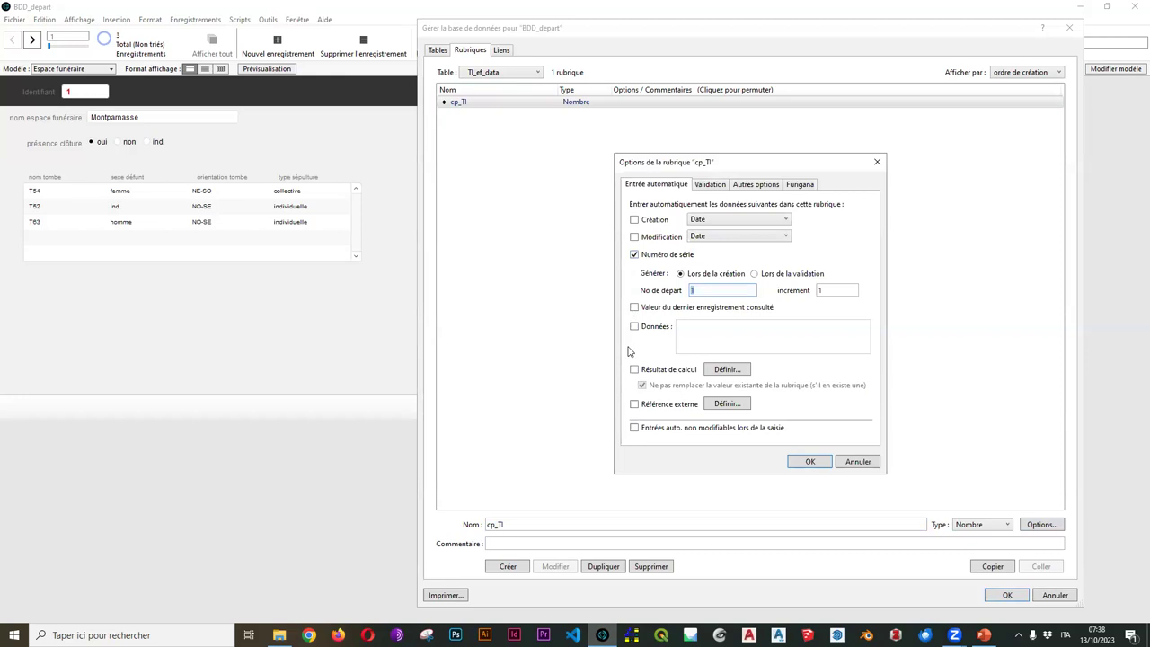
left_click(635, 428)
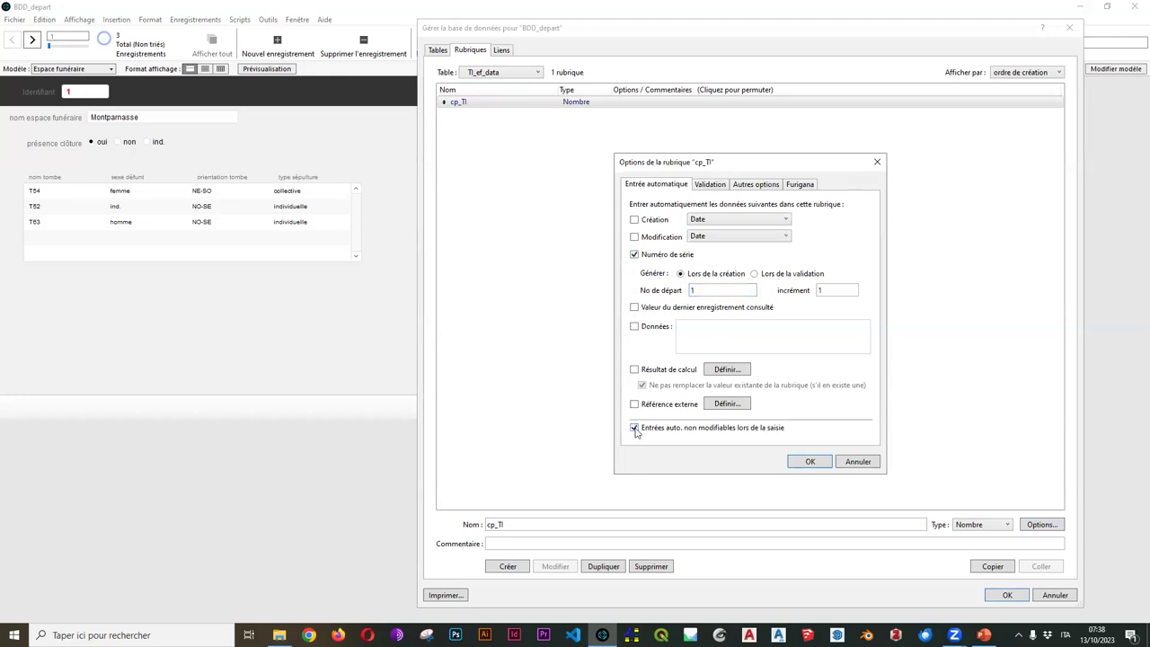
left_click(799, 464)
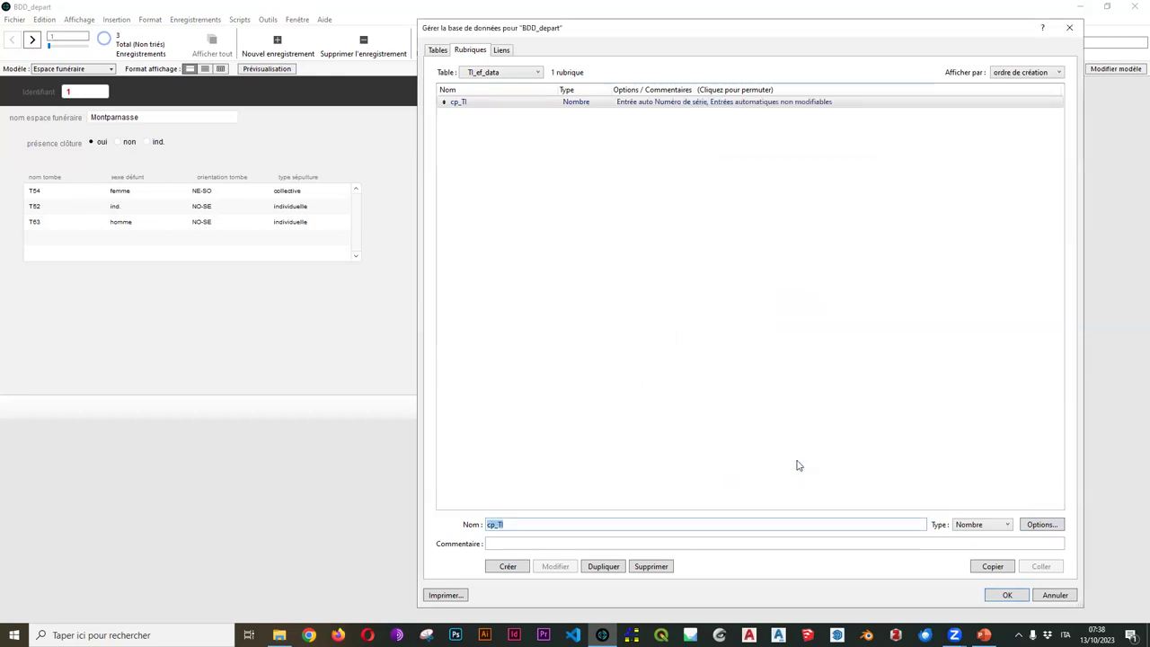
Move the TI_ef_data table in the relationship graph to the space between Espace-funeraire and Datation
left_click(518, 110)
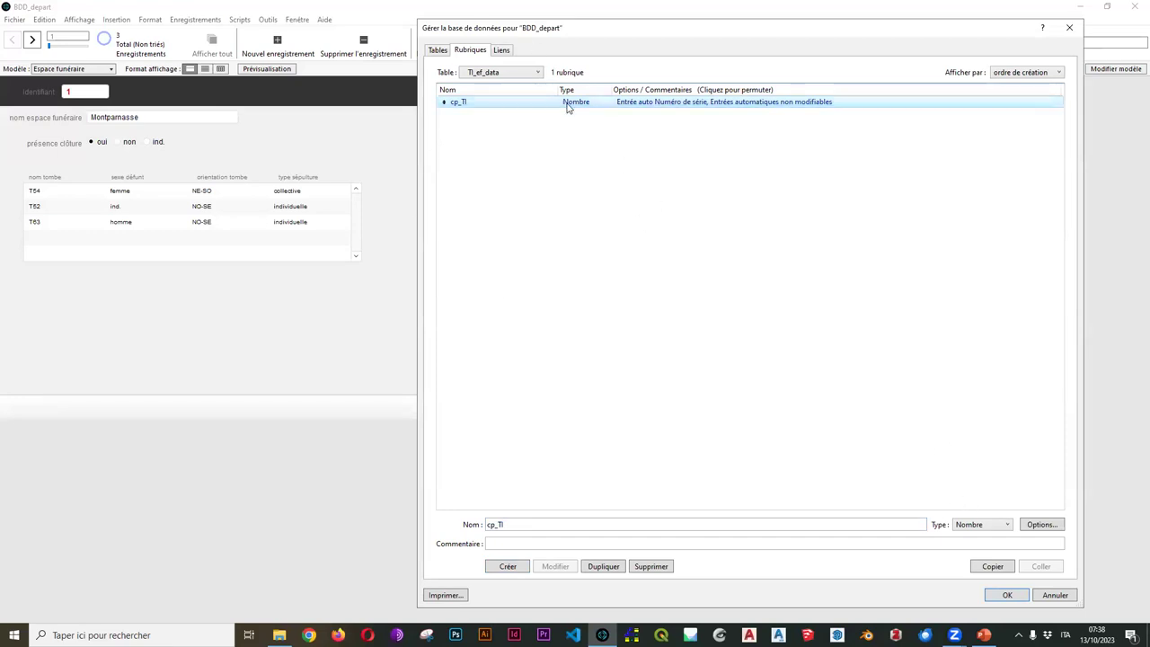
left_click(502, 51)
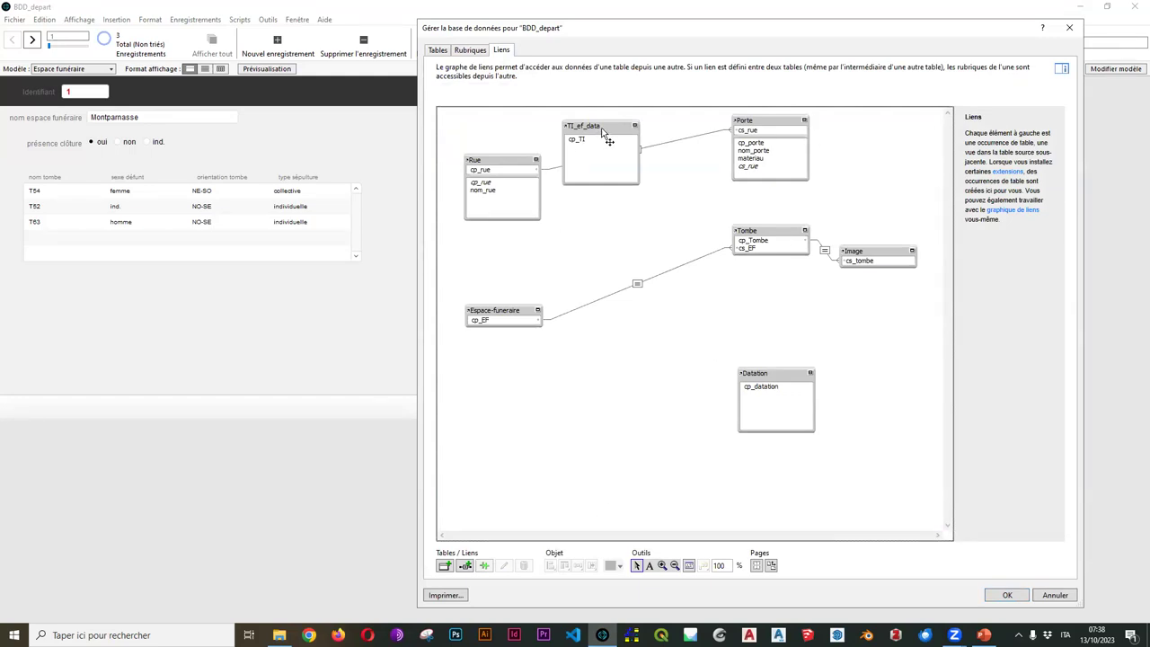
left_click_drag(604, 135, 641, 351)
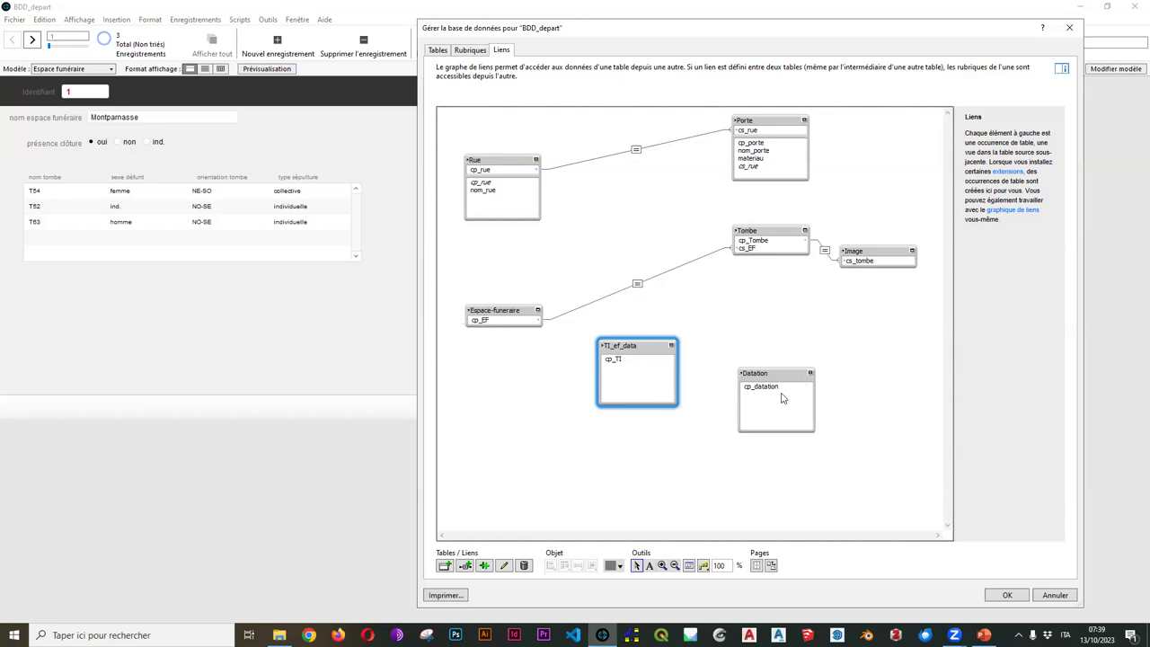
Create a field named cs_EF of type Nombre in the TI_ef_data table
left_click(438, 50)
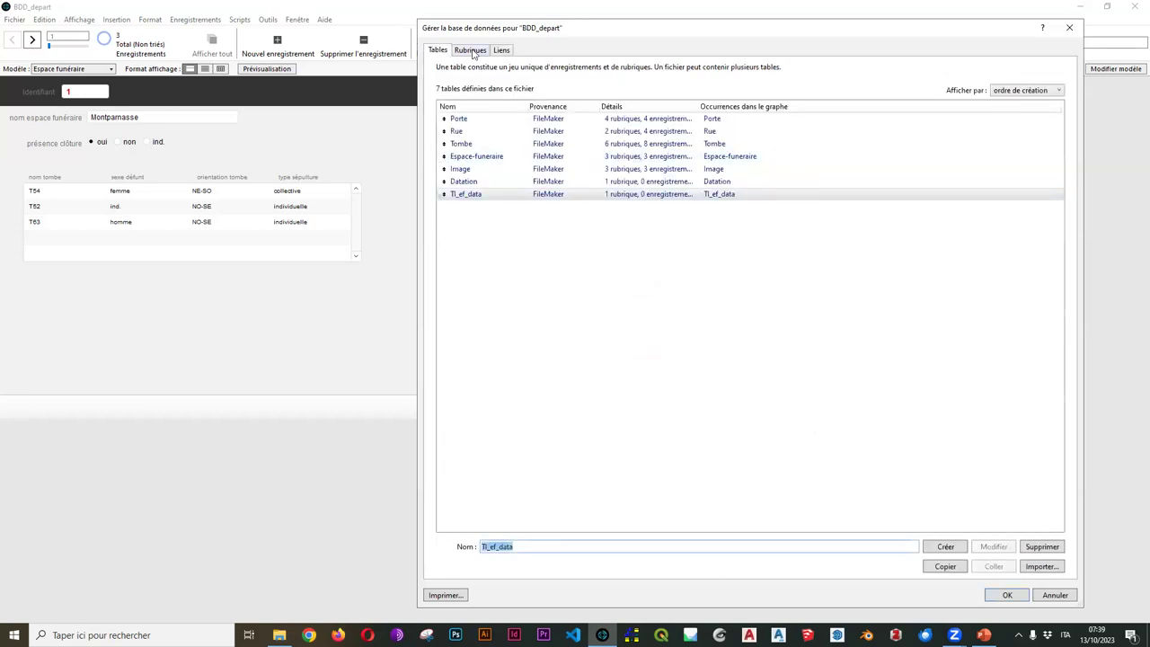
left_click(470, 51)
type("cs_")
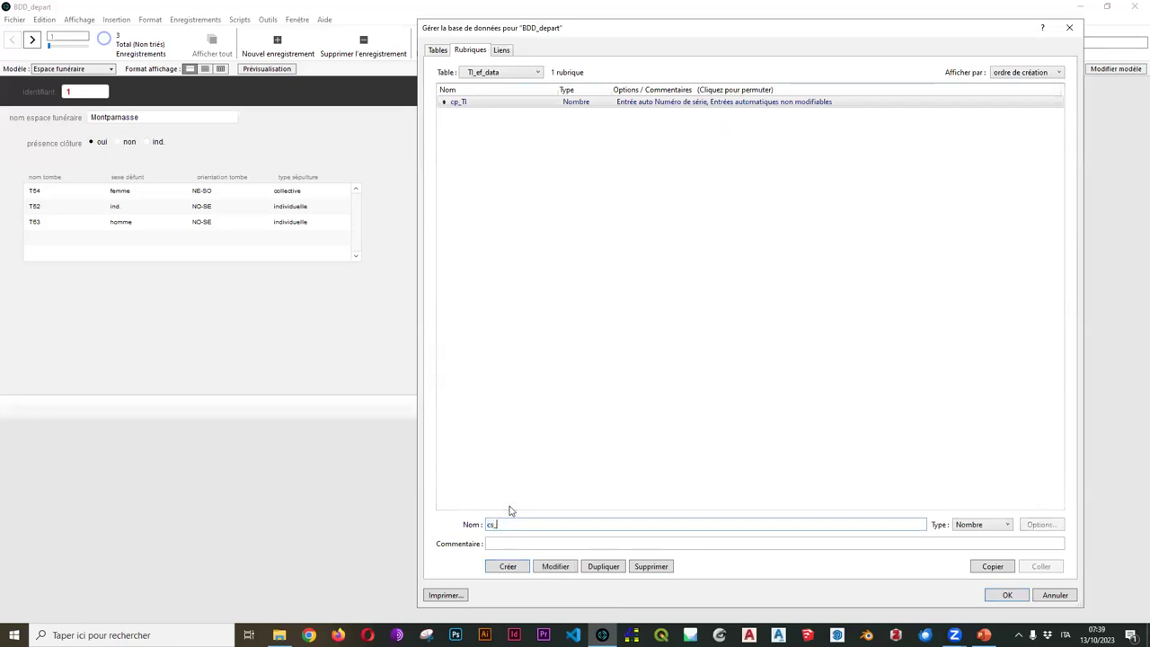
type("EF")
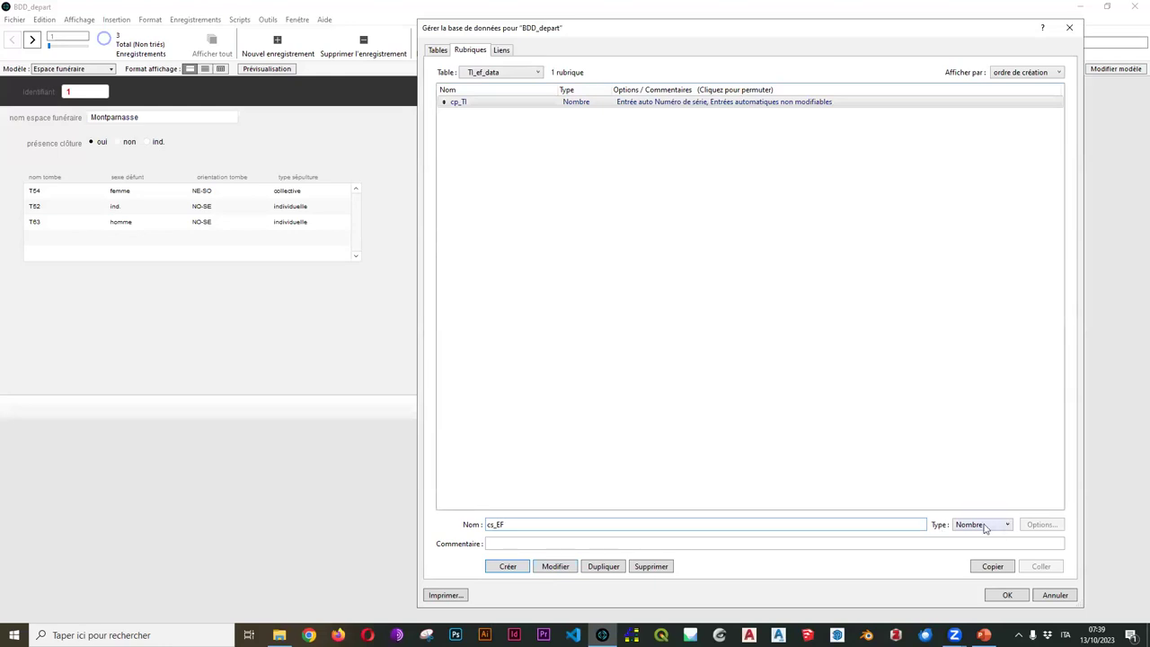
left_click(514, 570)
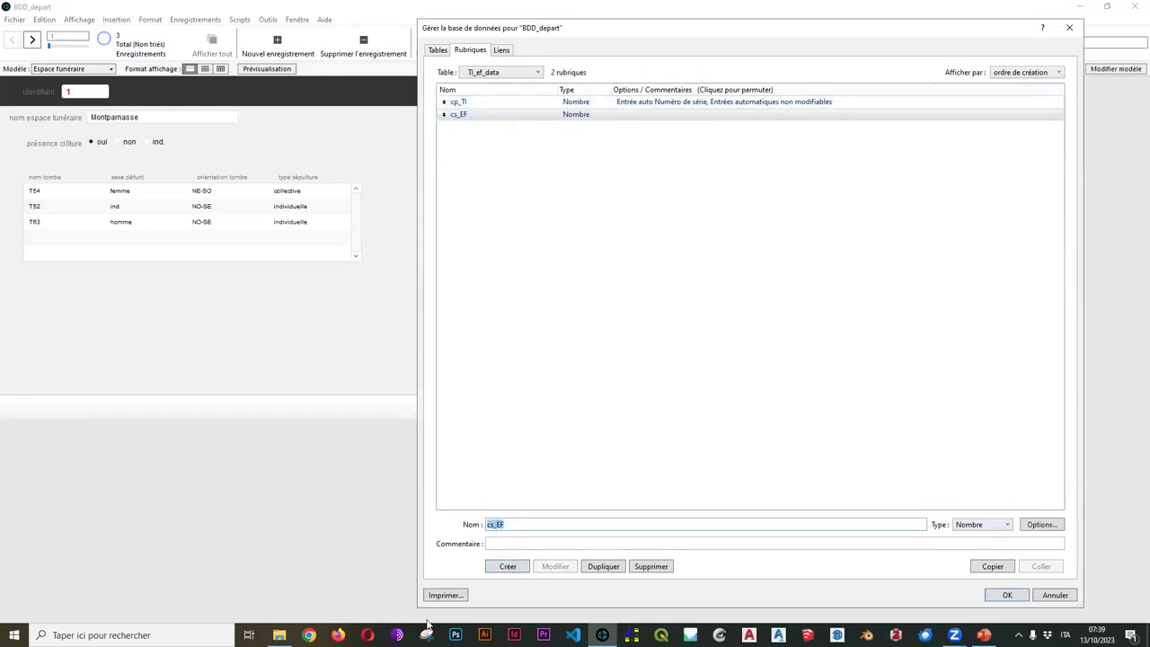
Create a field named cs_data of type Nombre in the TI_ef_data table
key("BackSpace")
type("cs_")
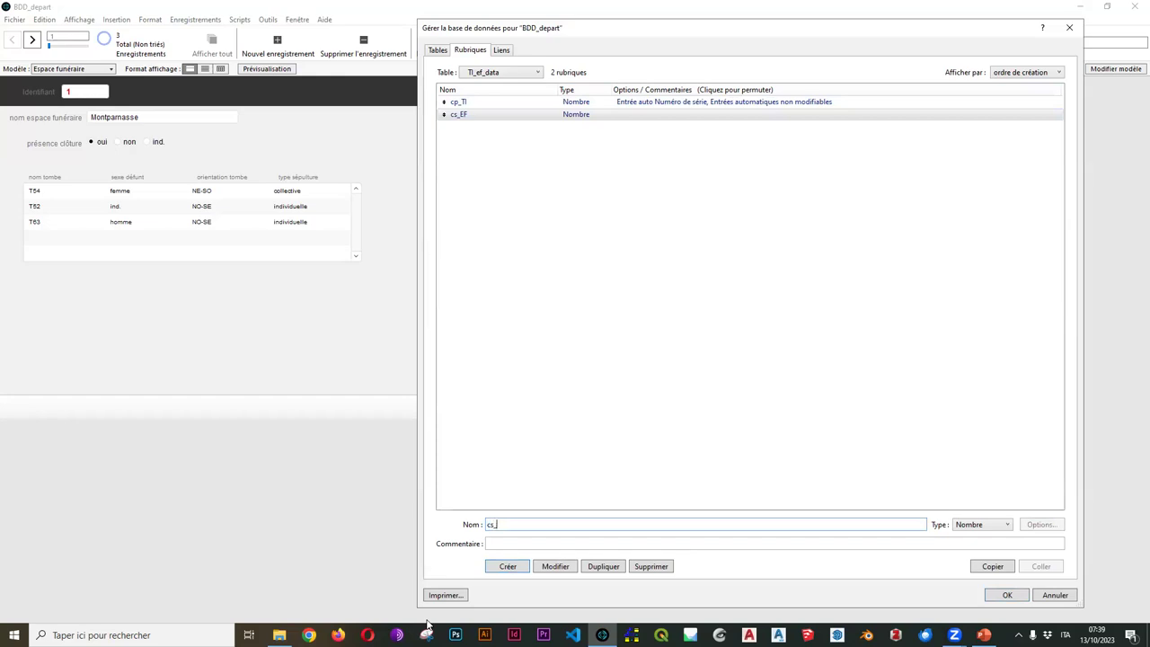
type("Data")
key("BackSpace")
key("BackSpace")
key("BackSpace")
key("BackSpace")
type("data")
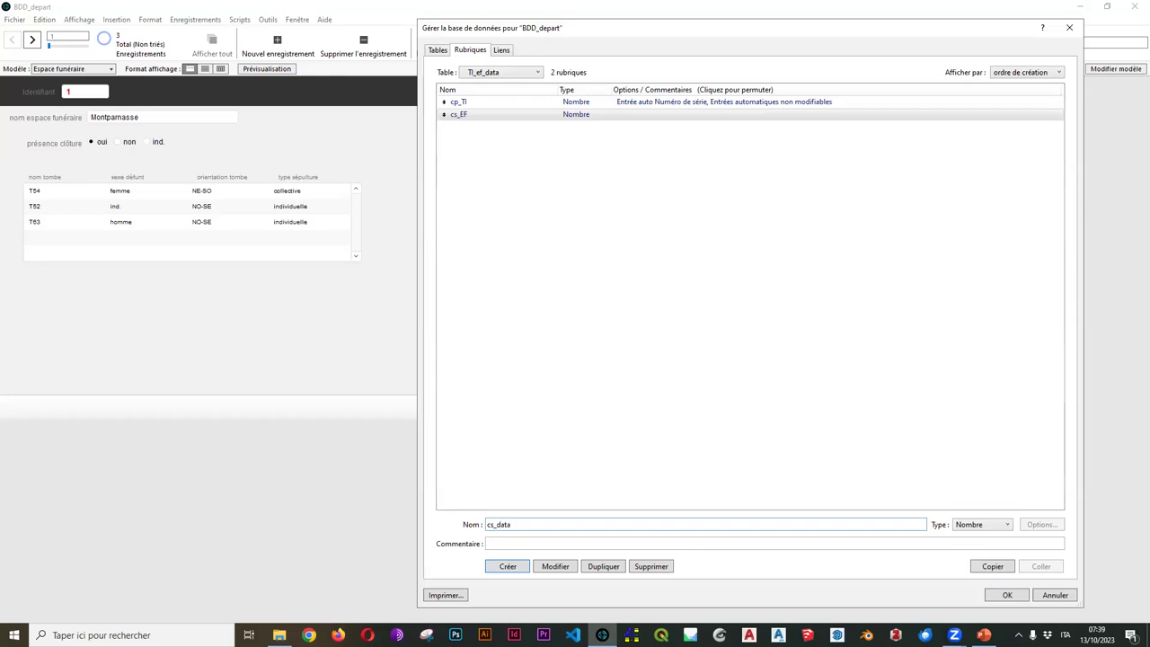
left_click(507, 567)
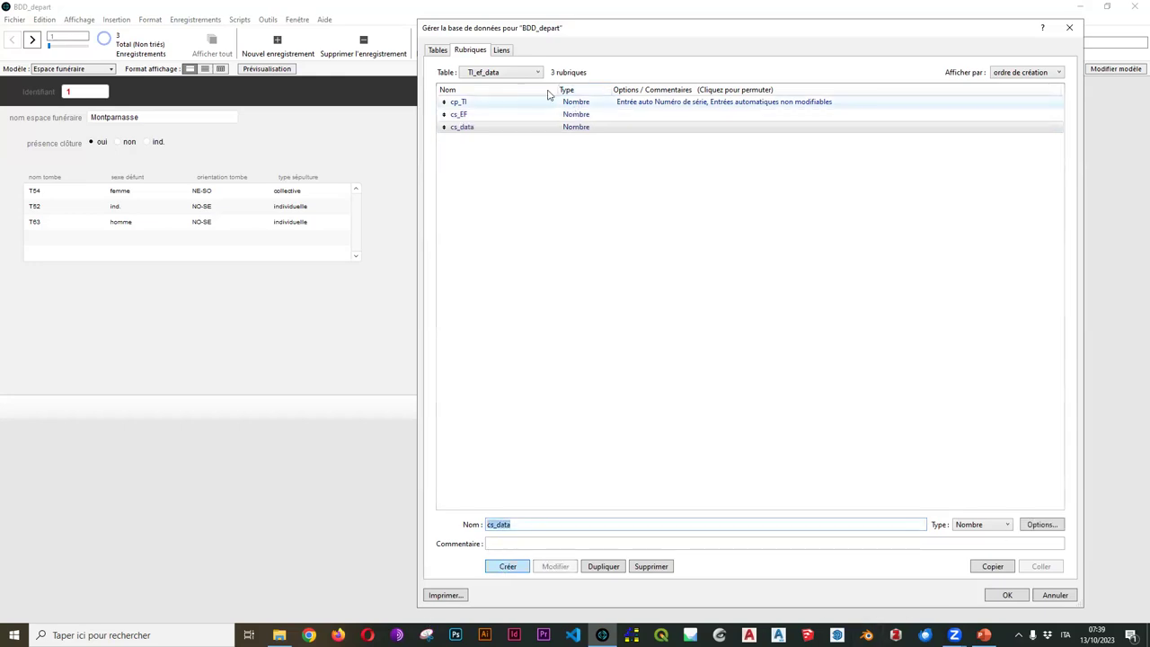
In the relationship graph, link cp_EF of Espace-funeraire to cs_EF of TI_ef_data, and cp_datation of Datation to cs_data
left_click(501, 50)
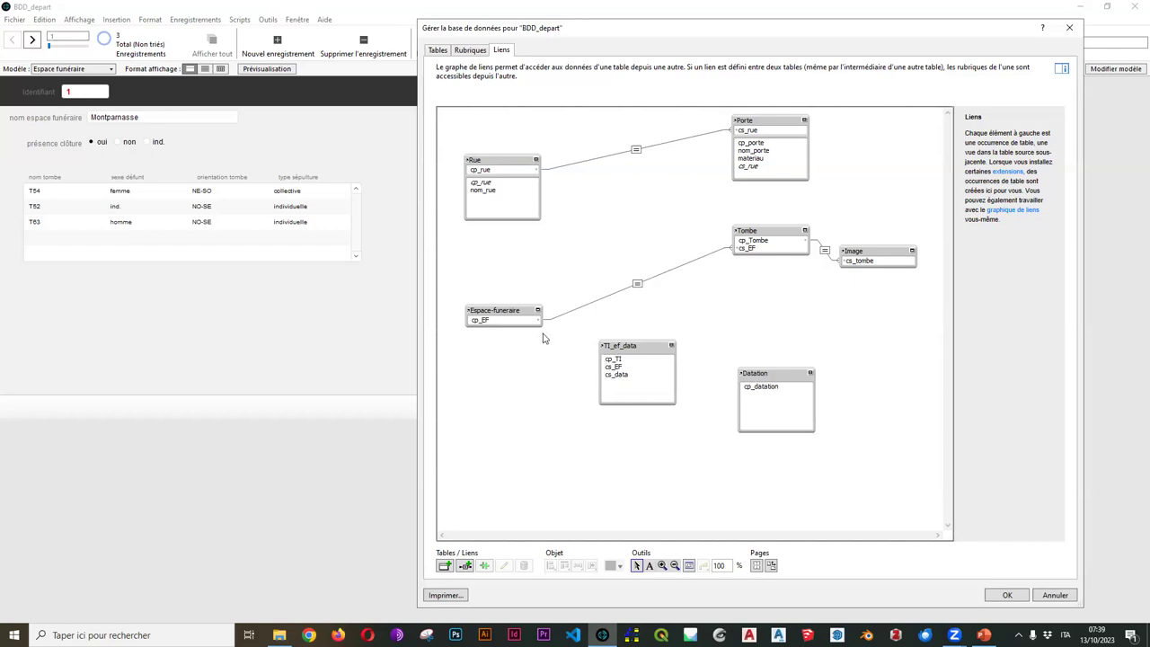
left_click(487, 325)
left_click_drag(535, 327, 607, 369)
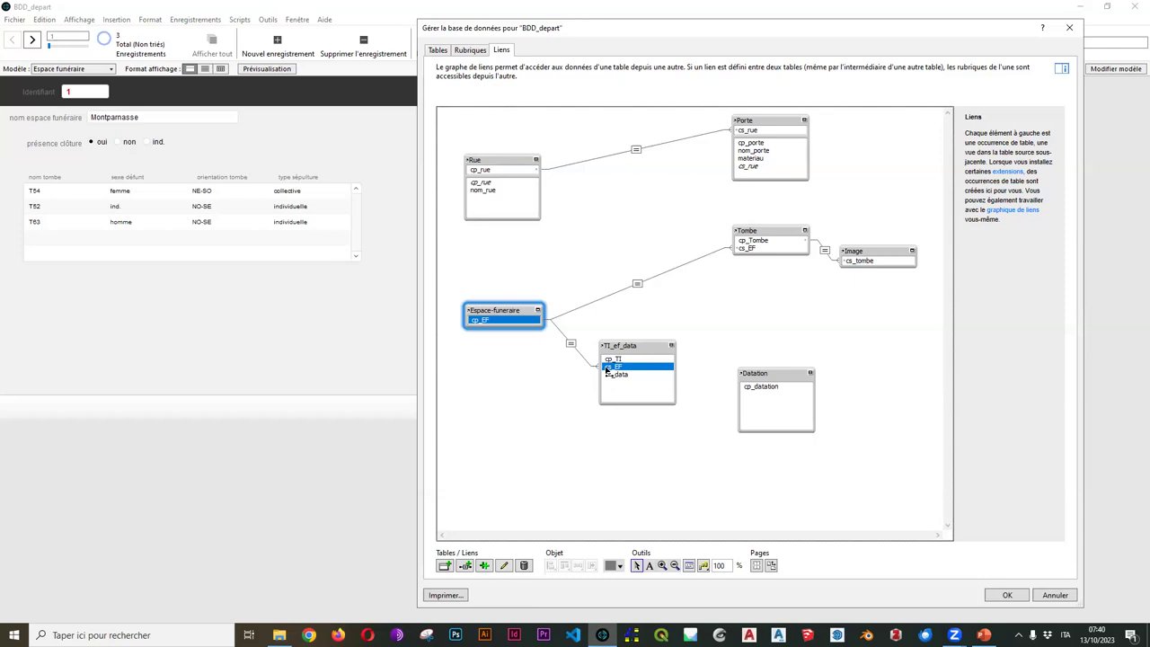
left_click_drag(608, 370, 609, 371)
left_click_drag(761, 388, 637, 389)
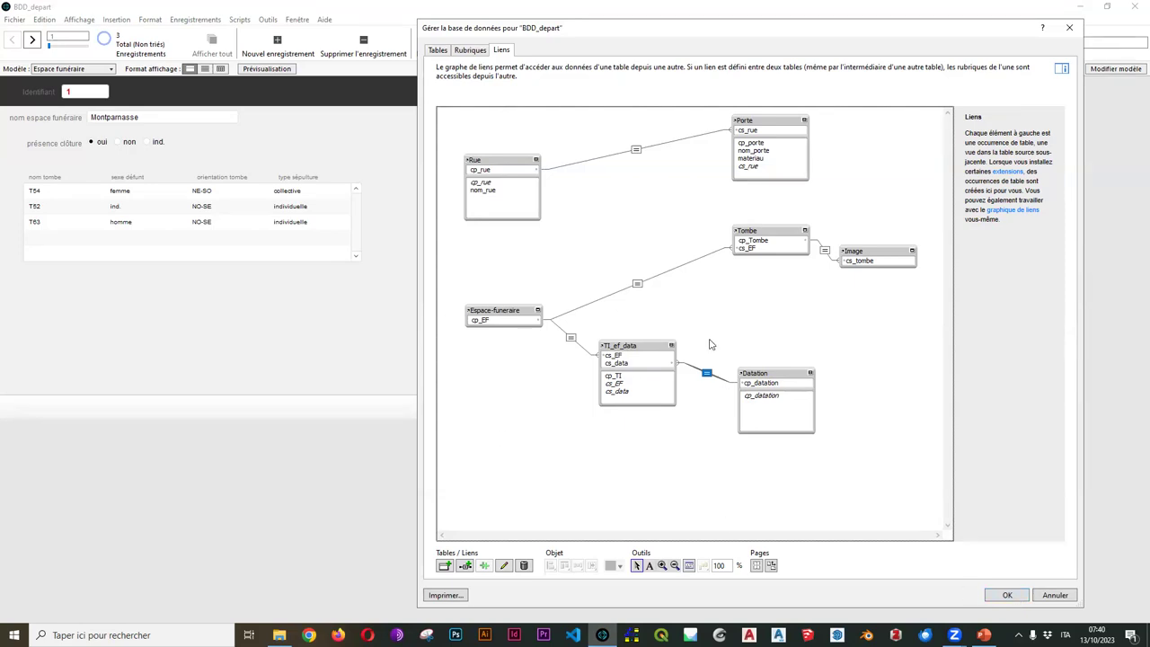
Reduce the TI_ef_data table in the graph to its linked key fields and save the database definition
left_click(669, 350)
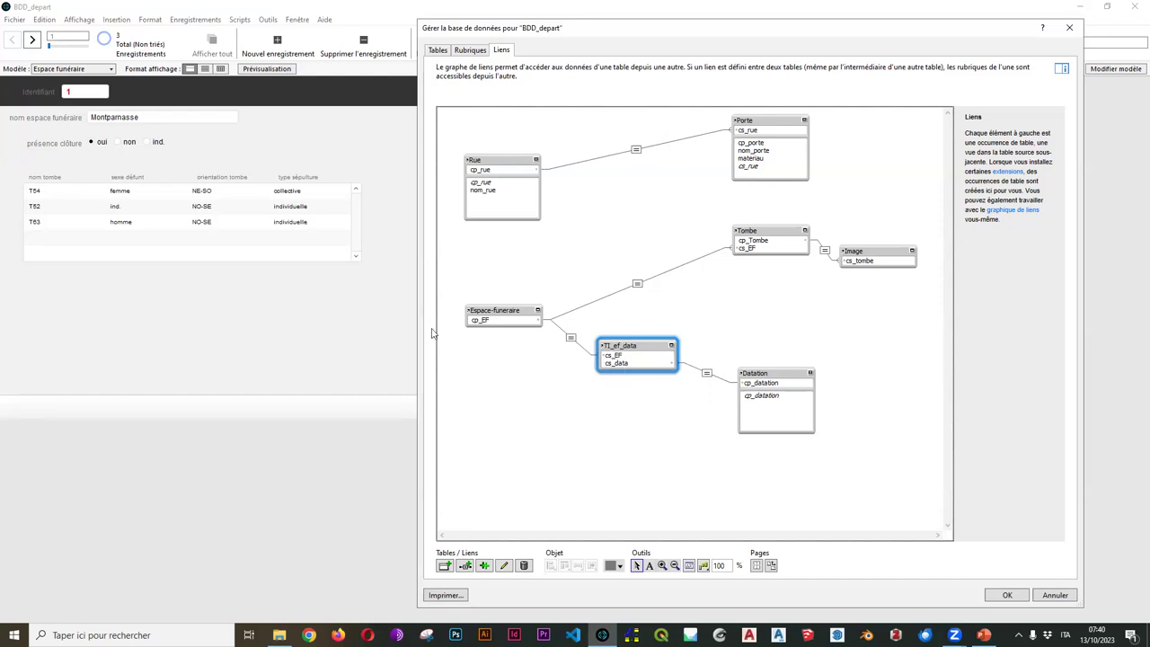
left_click(672, 346)
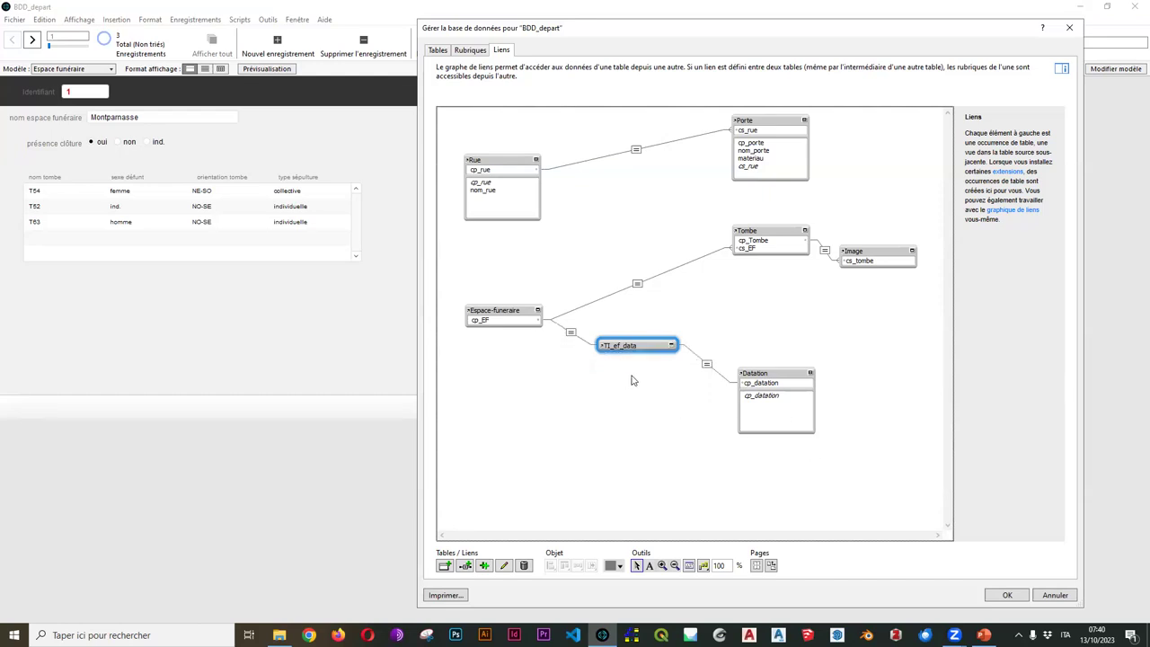
left_click(671, 346)
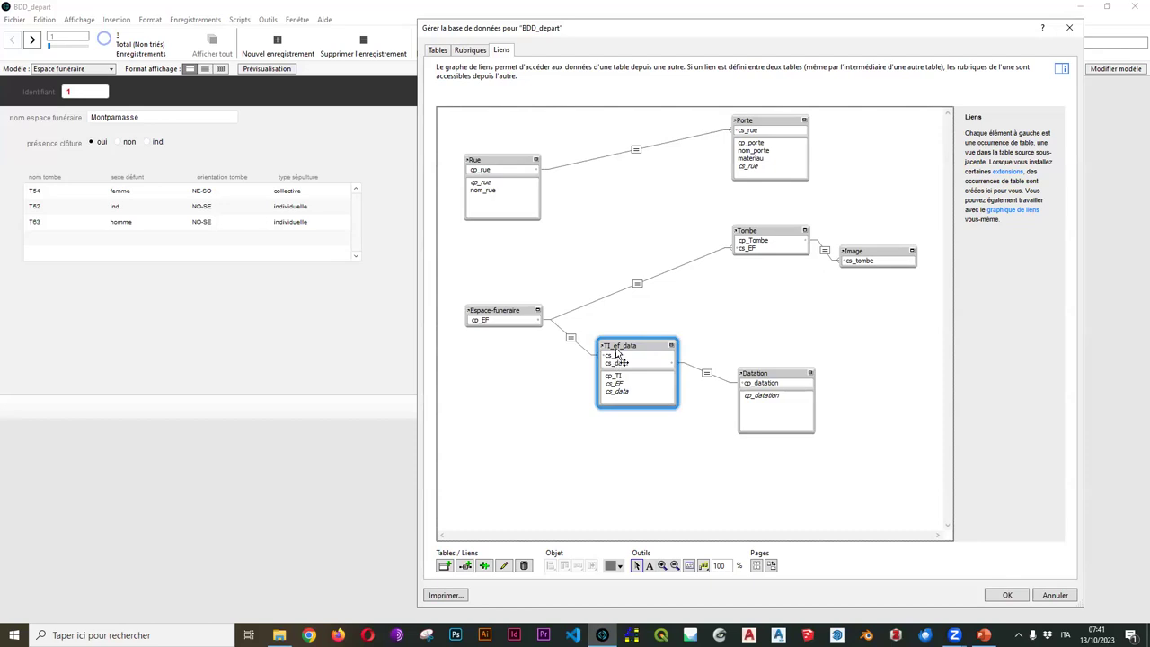
left_click(670, 345)
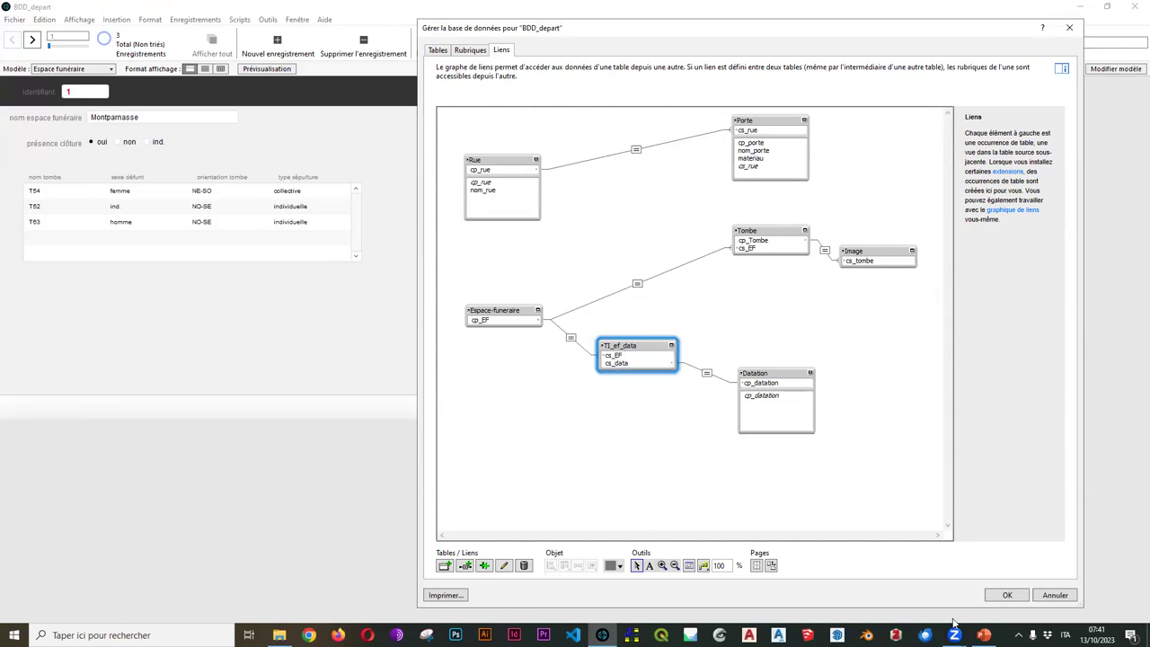
left_click(1008, 596)
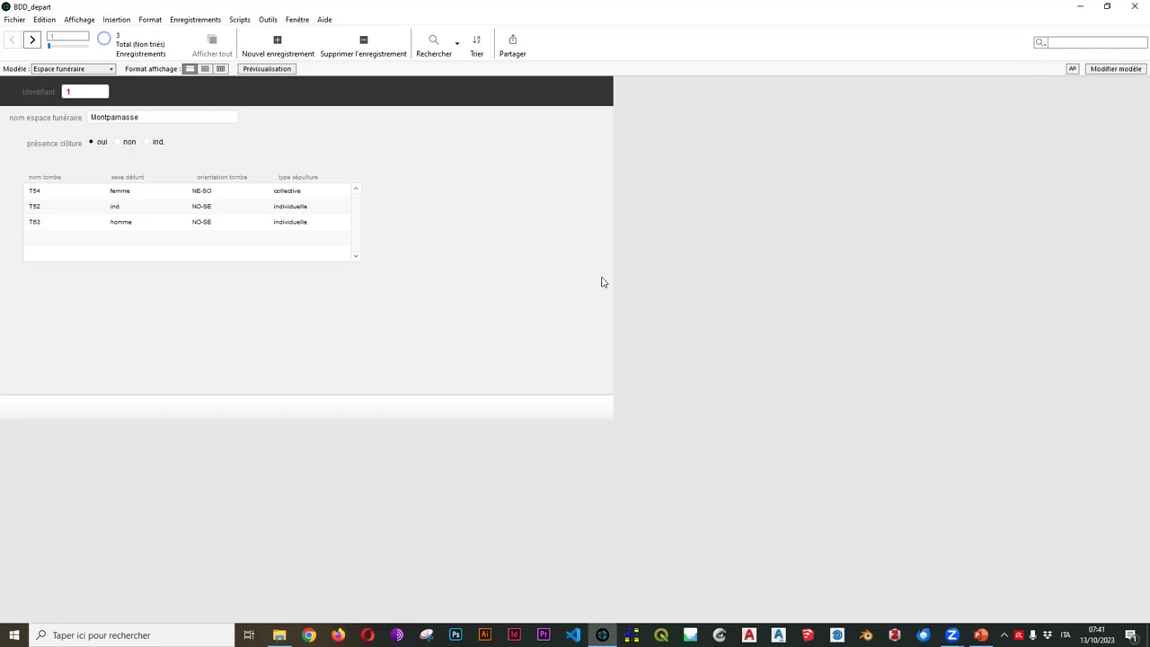
Display the Datation layout, create a field named fourchette of type Texte in the Datation table and save the definition
left_click(50, 69)
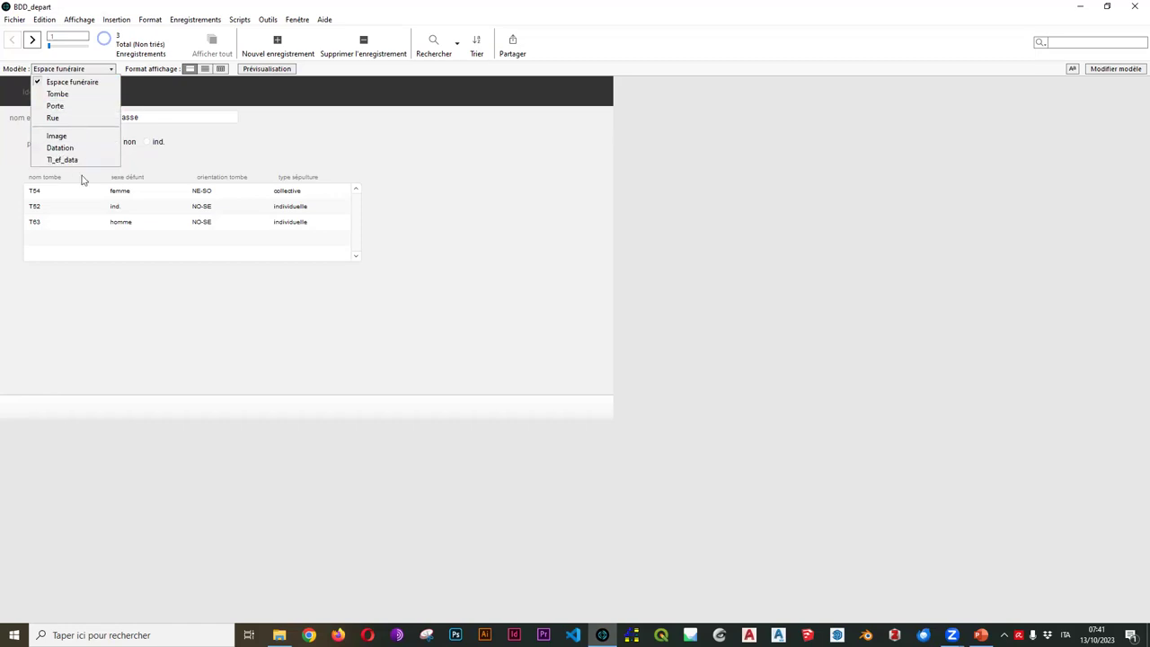
left_click(81, 148)
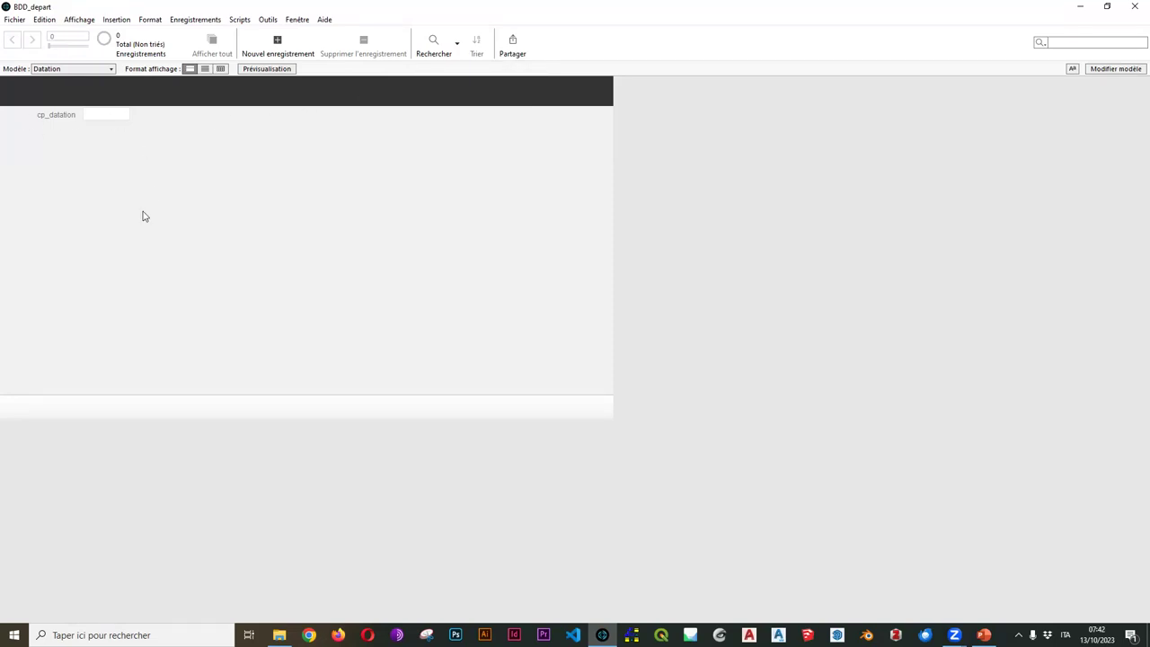
left_click(14, 19)
mouse_move(49, 121)
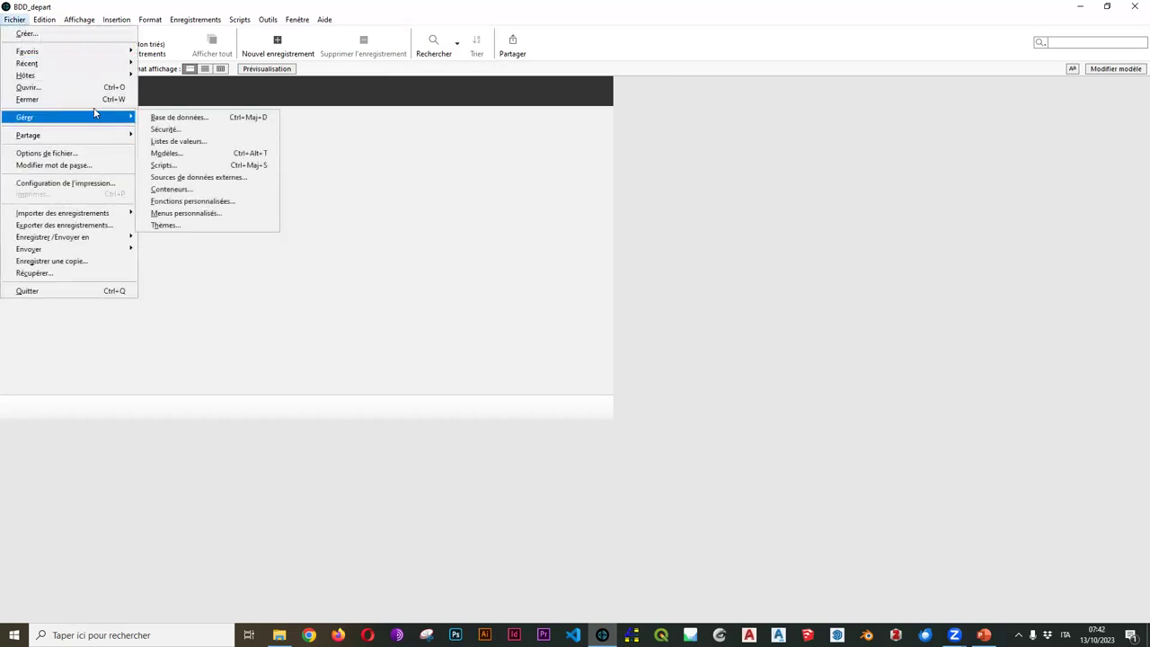
left_click(166, 117)
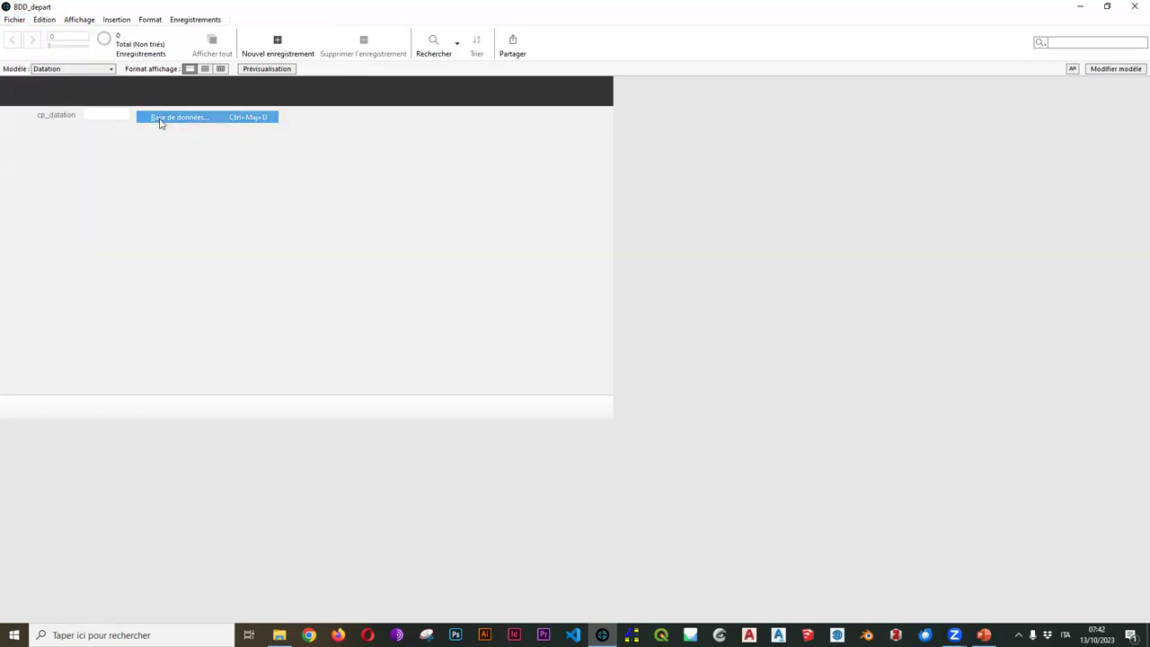
left_click(437, 50)
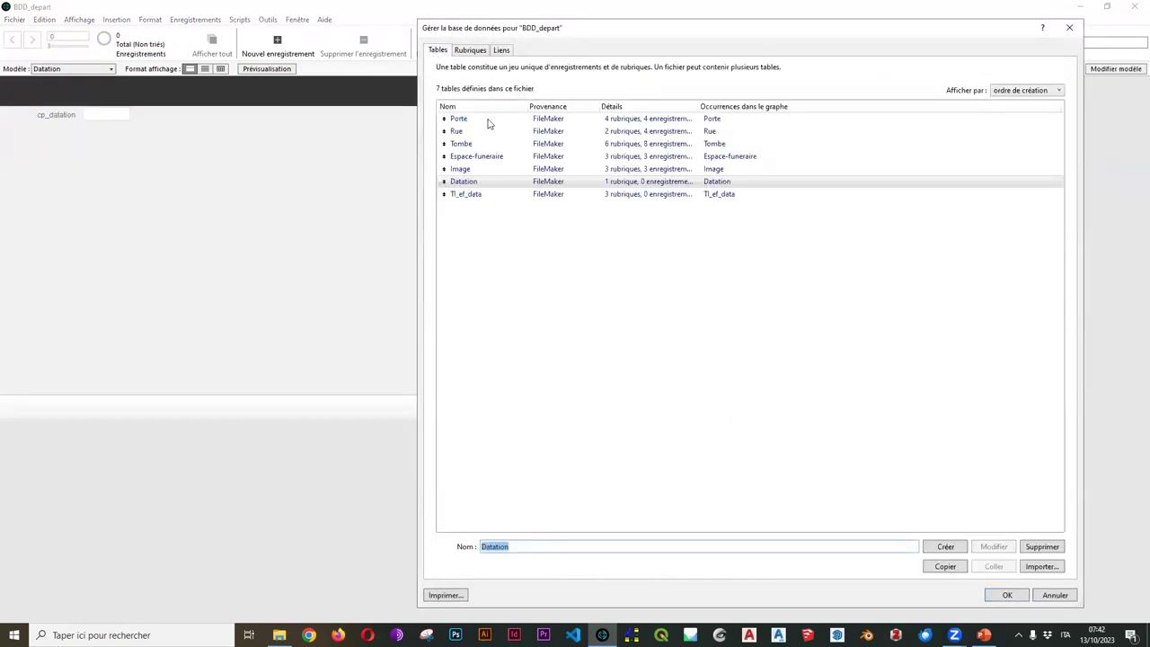
left_click(470, 51)
left_click(545, 529)
type("fourchette")
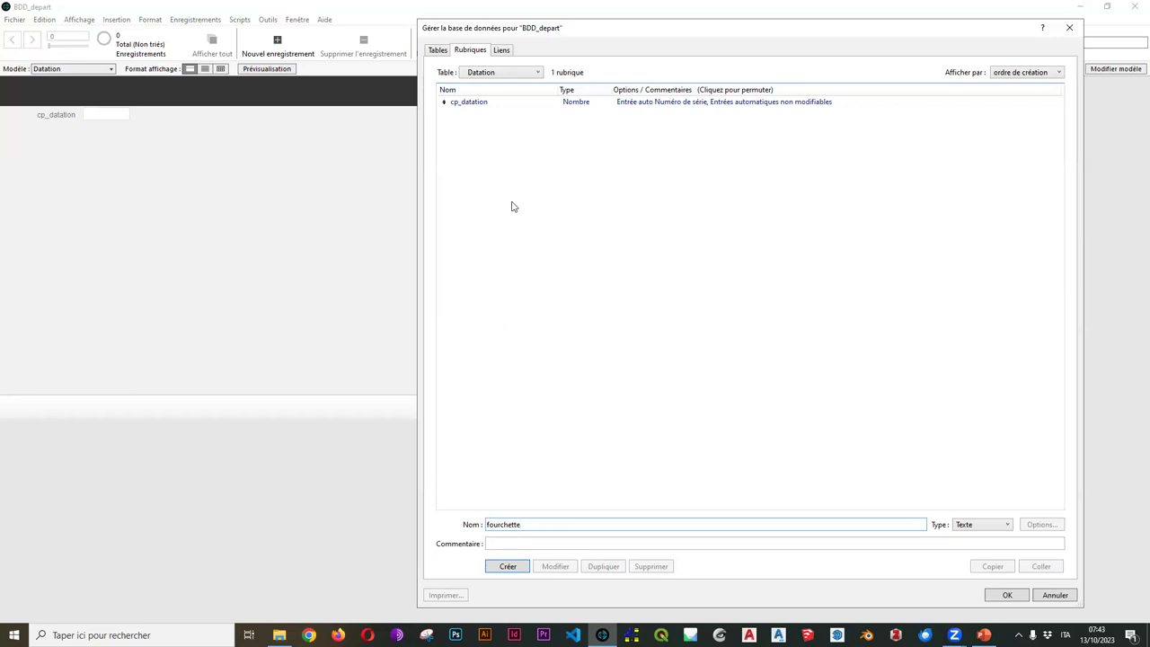
left_click(508, 568)
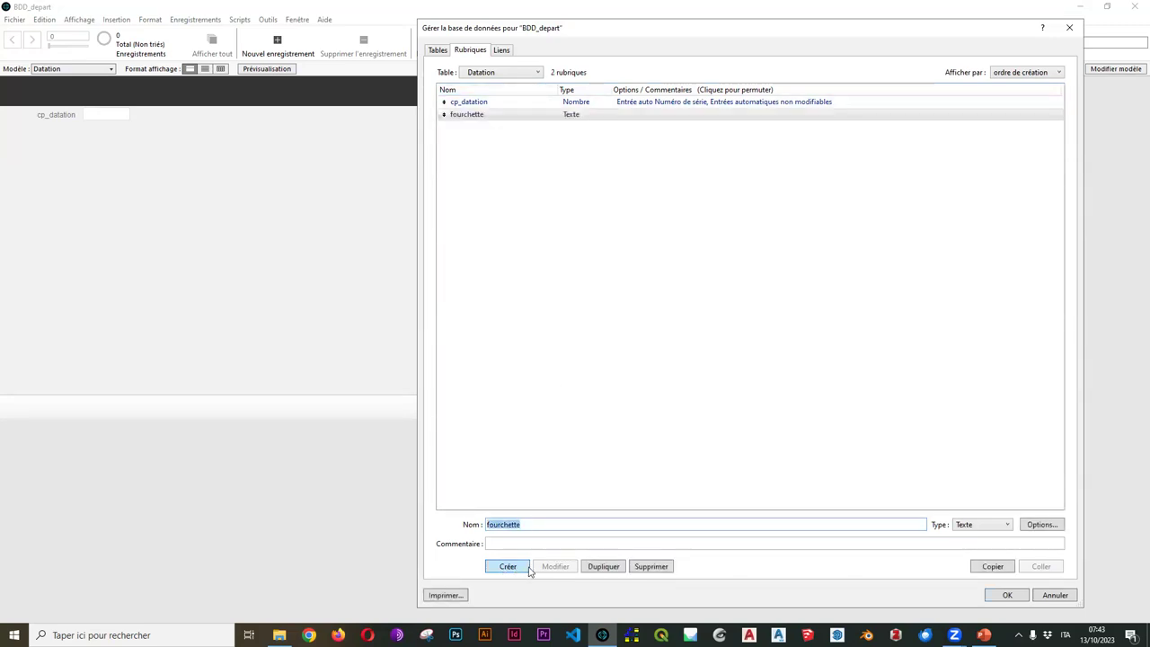
left_click(1007, 595)
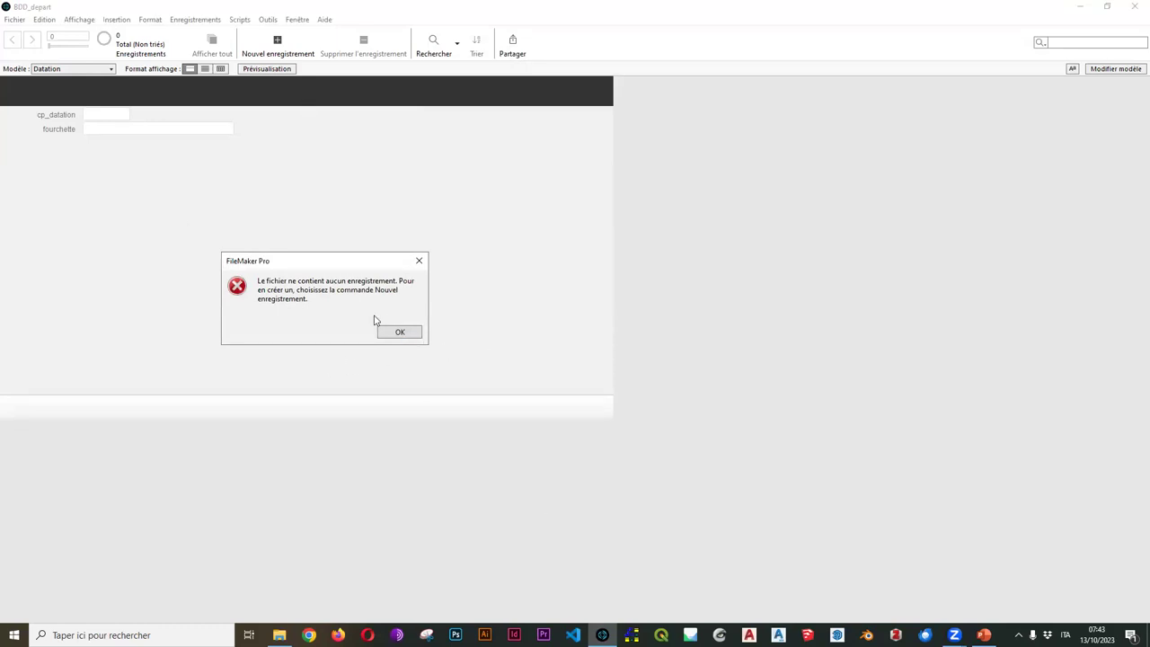
Create a new record in the Datation layout and place the cursor in its fourchette field
left_click(407, 334)
left_click(282, 45)
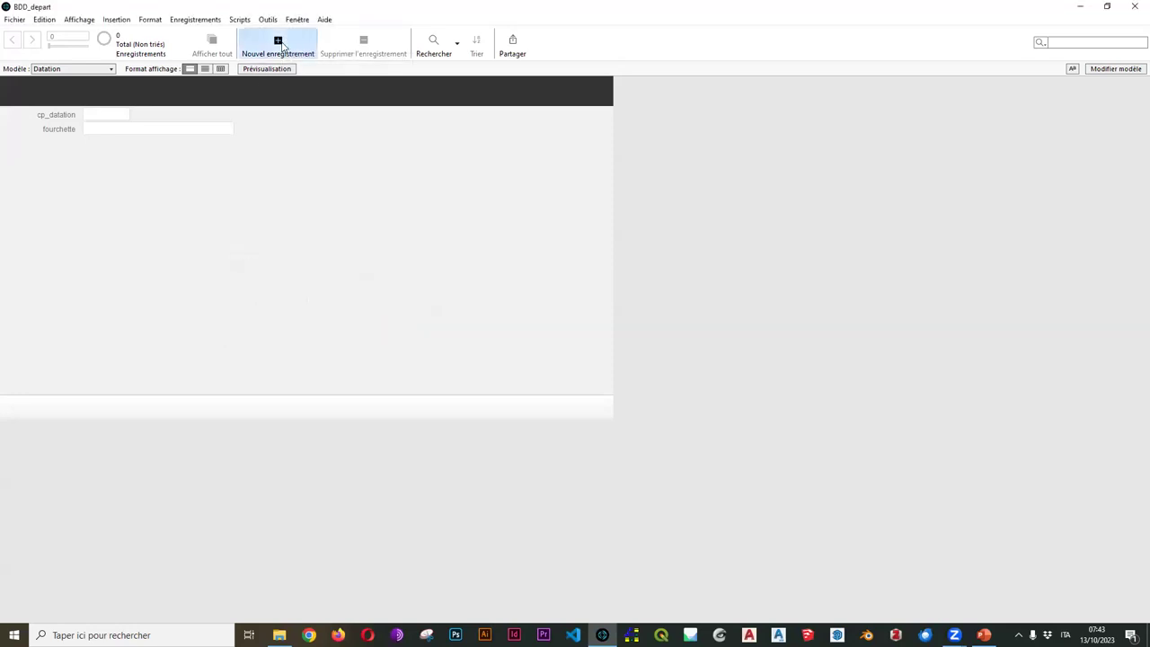
left_click(154, 130)
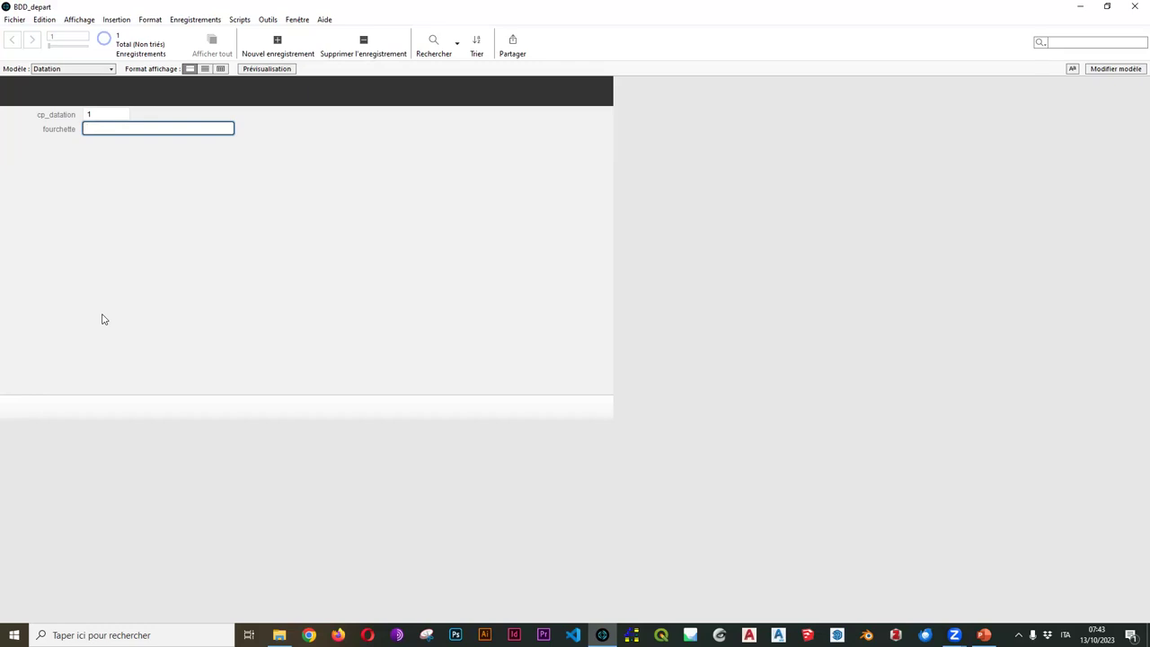
Try entering arbitrary text in the new record's fourchette field and erase it
type("855jlkxk")
key("BackSpace")
key("BackSpace")
key("BackSpace")
key("BackSpace")
key("BackSpace")
key("BackSpace")
key("BackSpace")
Require unique values (Valeur unique) for the Datation table's fourchette field and save the database definition
left_click(10, 19)
mouse_move(80, 119)
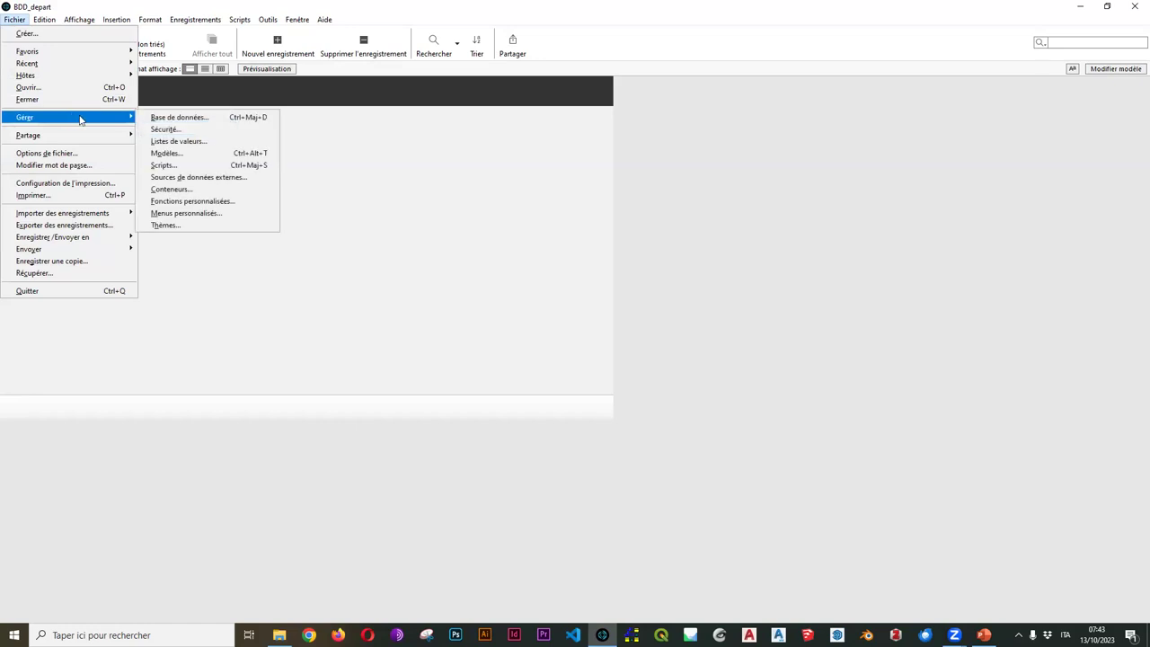
left_click(180, 118)
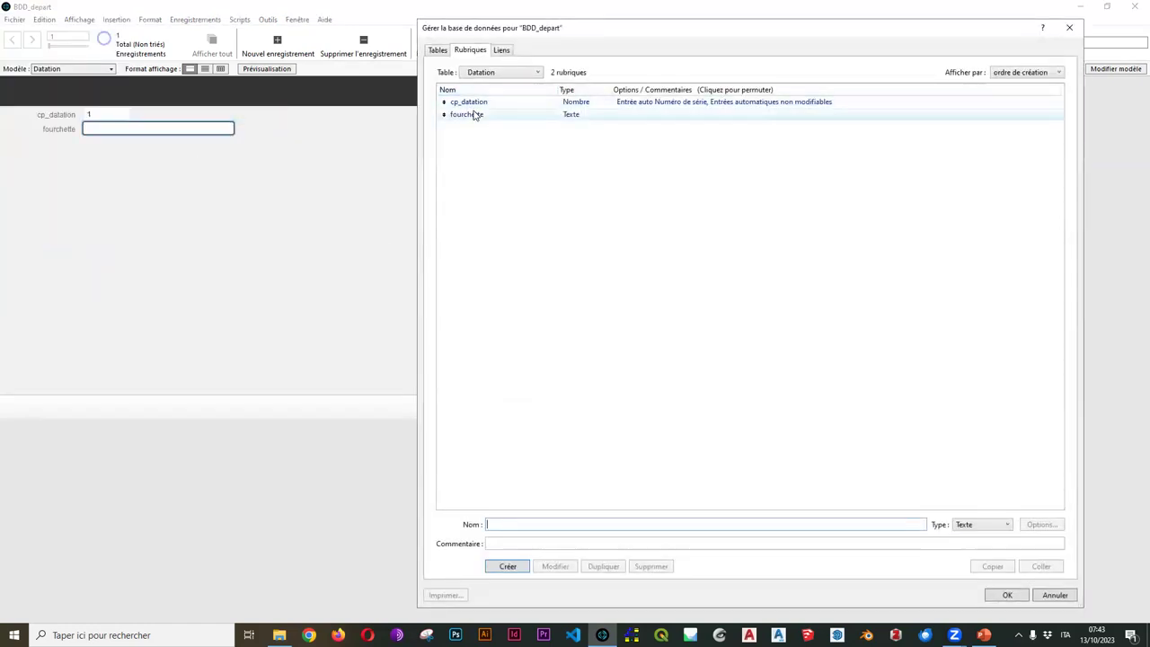
left_click(475, 115)
left_click(1042, 524)
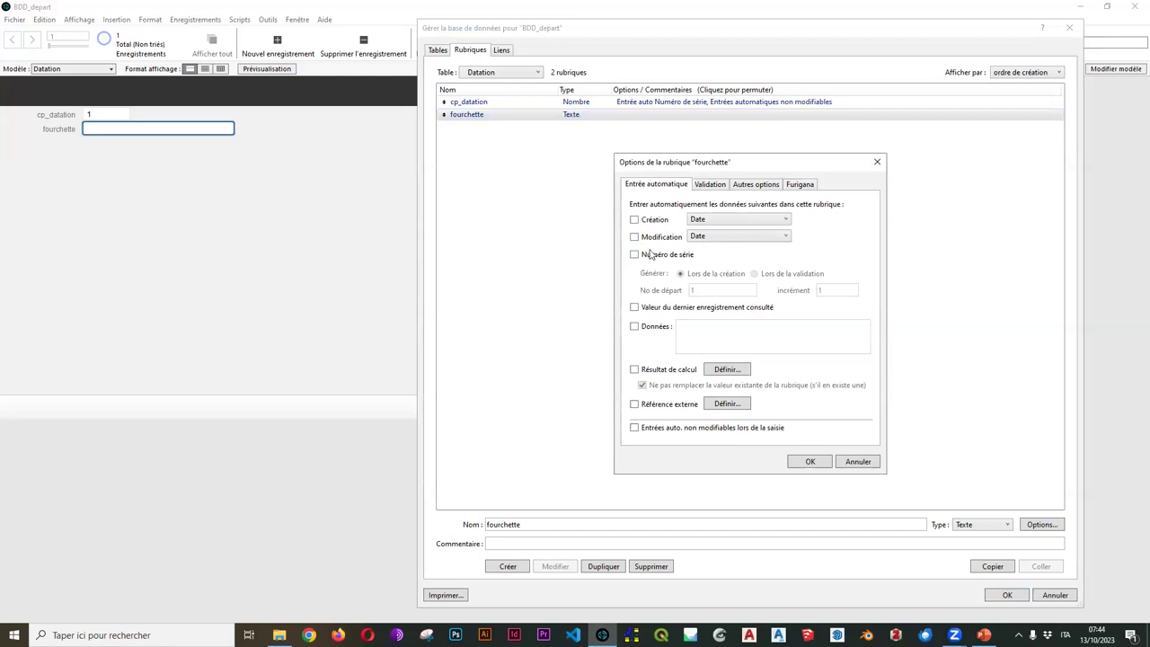
left_click(708, 189)
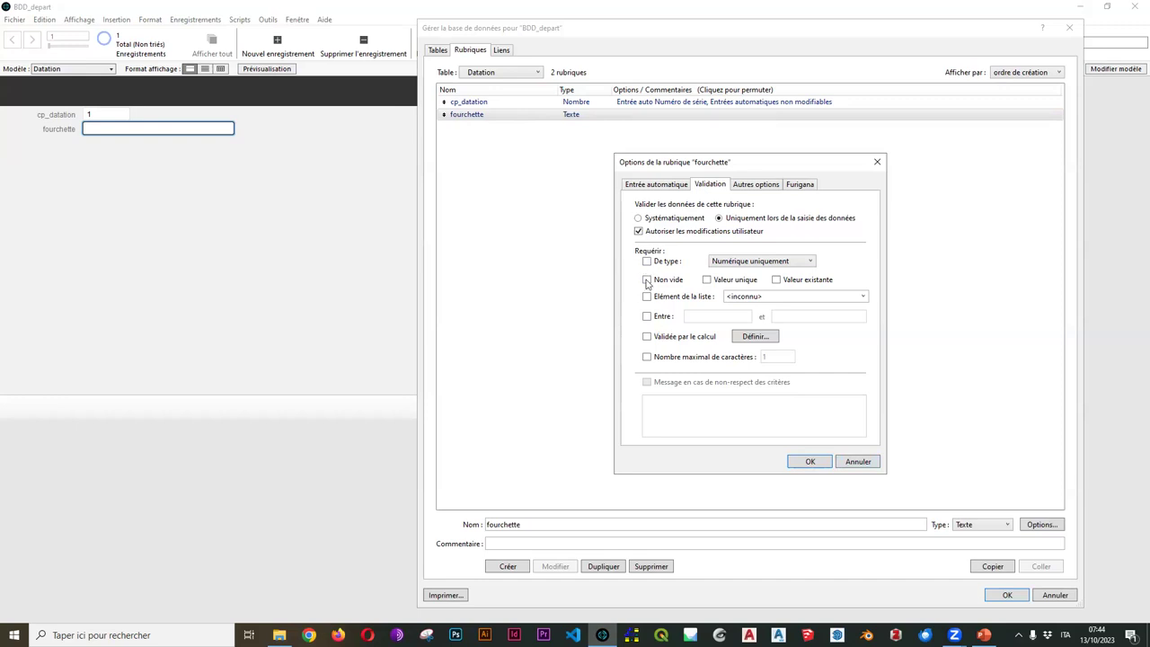
left_click(707, 280)
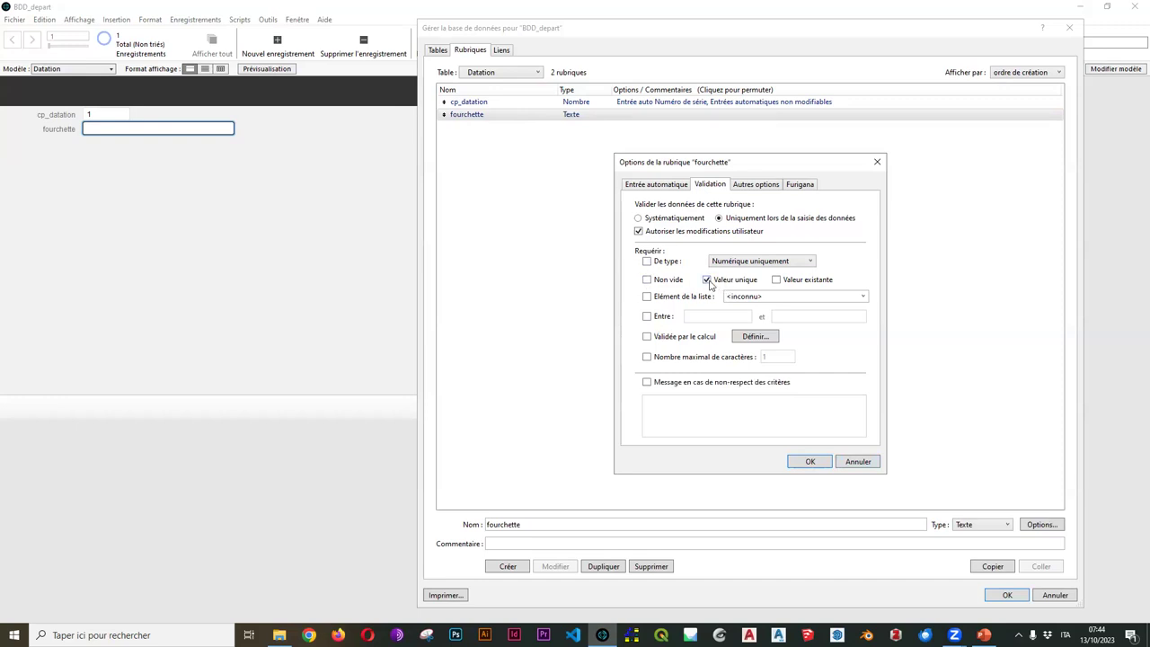
left_click(823, 462)
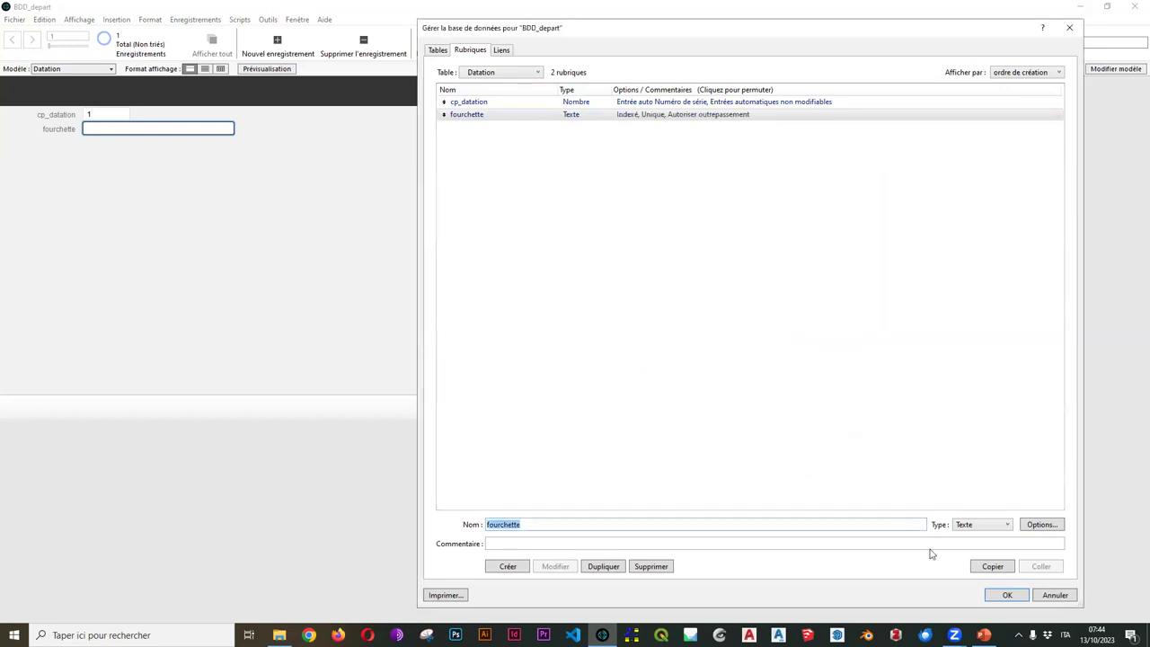
left_click(1005, 595)
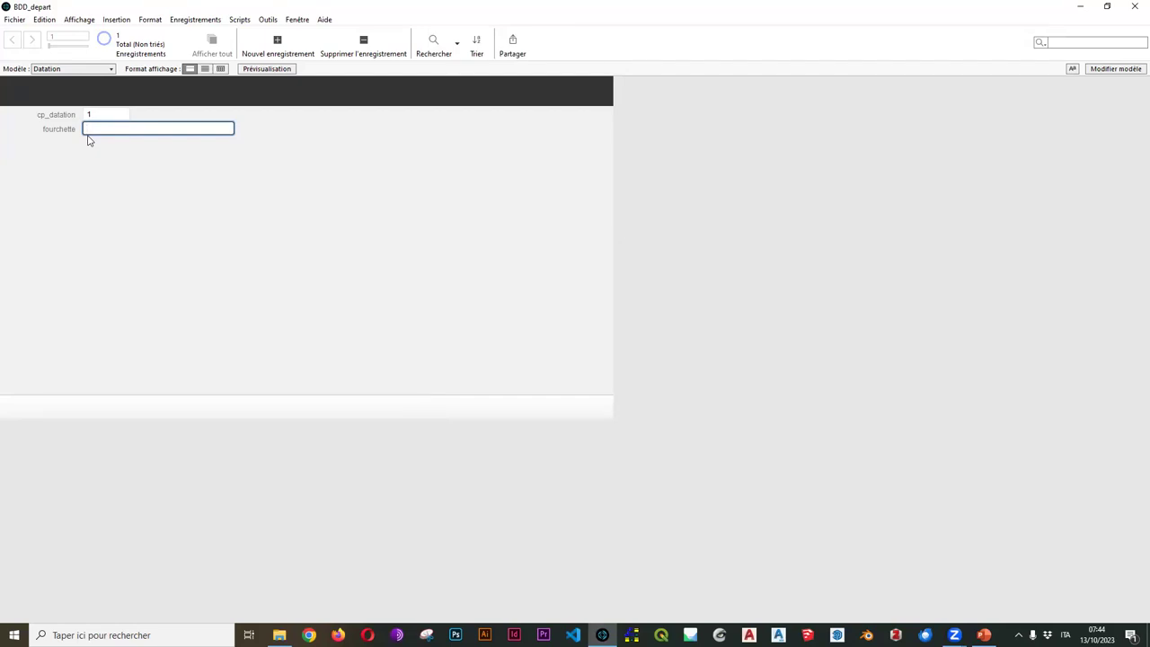
Set the first Datation record's fourchette to 799-775 and add a second record
type("799")
type("-775")
left_click(278, 43)
key("Tab")
Create a third Datation record and enter a date range starting at 749 in its fourchette field
left_click(278, 44)
left_click(105, 131)
left_click(104, 115)
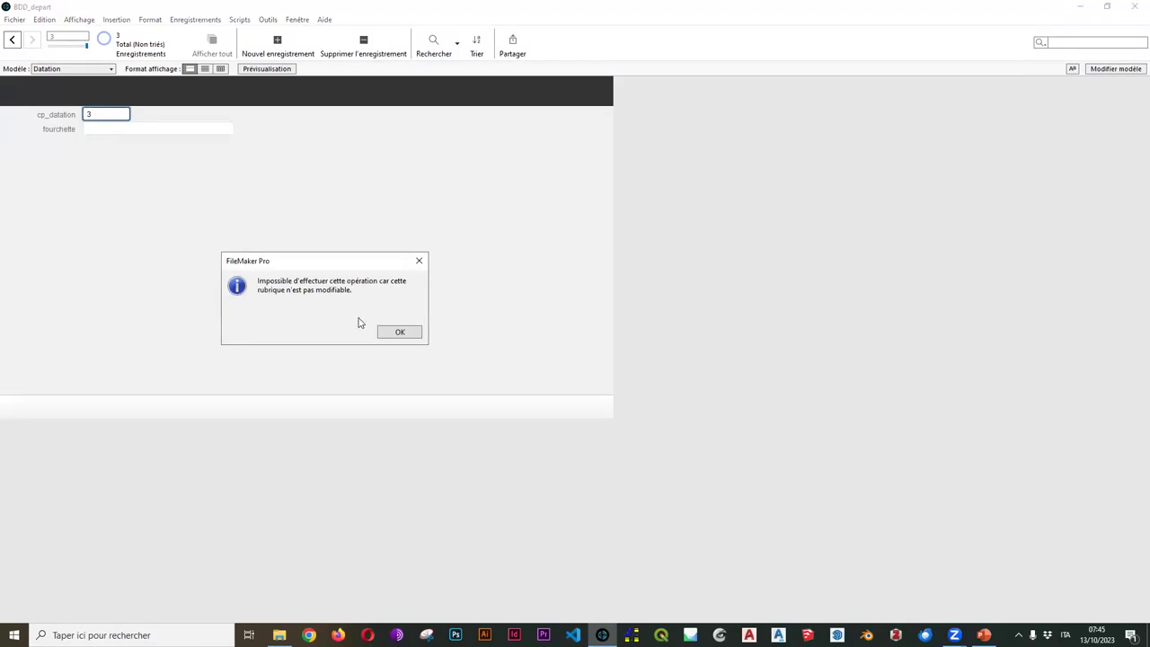
left_click(400, 332)
left_click(105, 129)
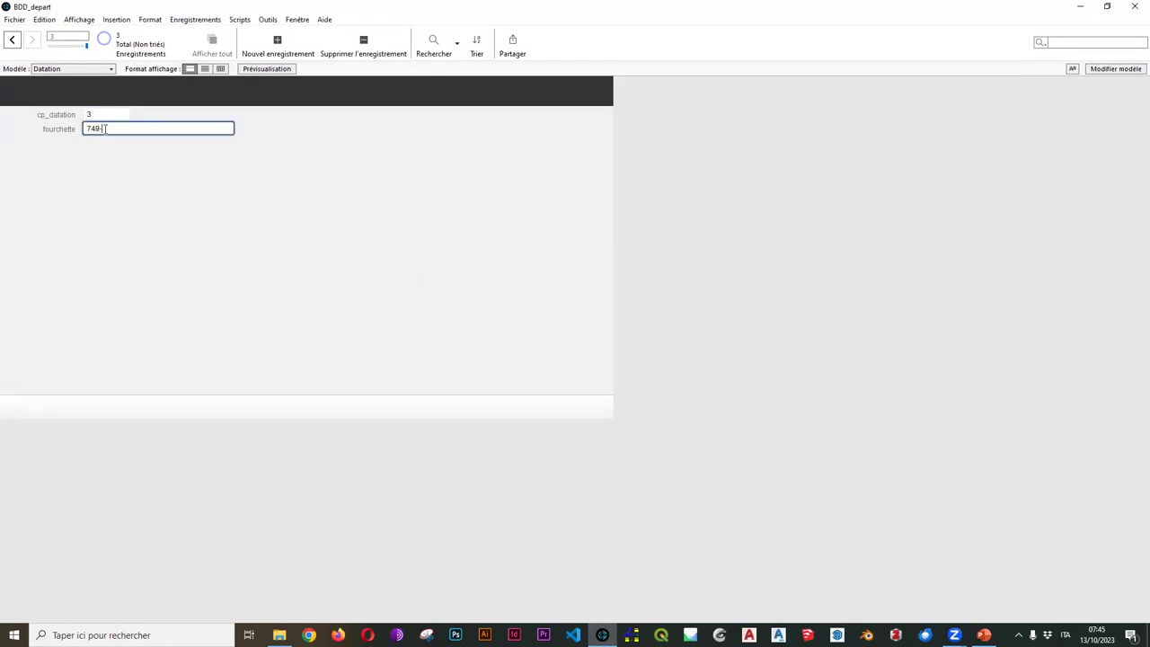
type("749-750")
Create a fourth Datation record, try the duplicate range 799-775 in its fourchette field and decline the duplicate
left_click(278, 45)
left_click(144, 127)
type("799-775")
left_click(248, 226)
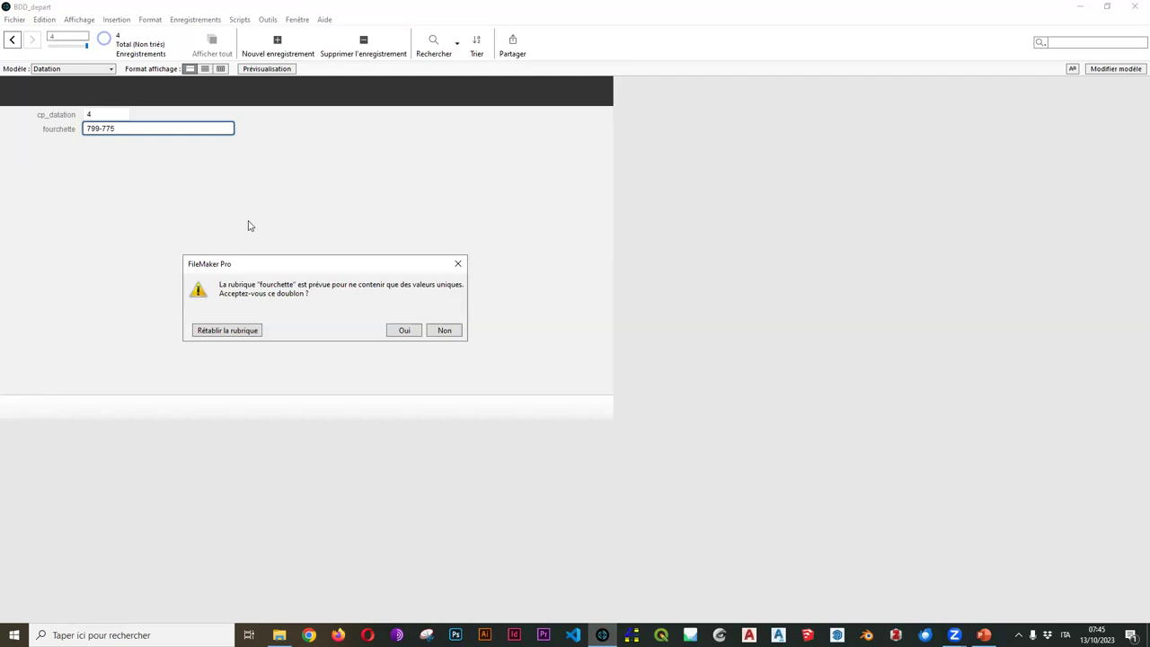
left_click(444, 330)
Set the fourth record's fourchette to 725-700 and commit the record
key("ctrl+a")
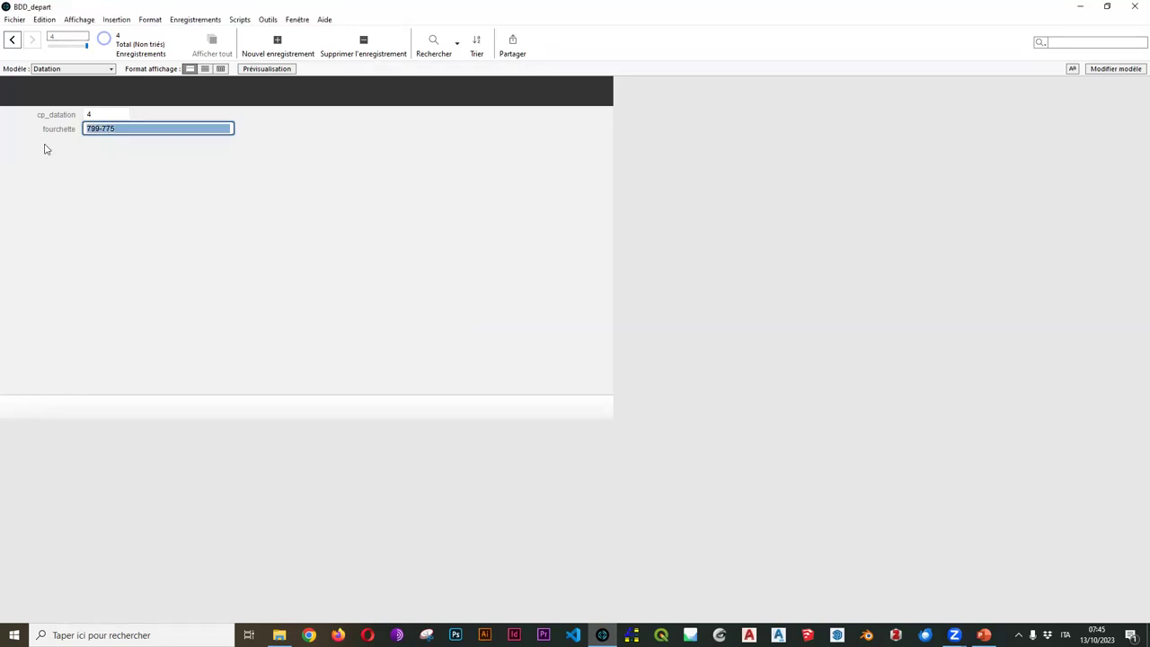
type("725-700")
left_click(252, 258)
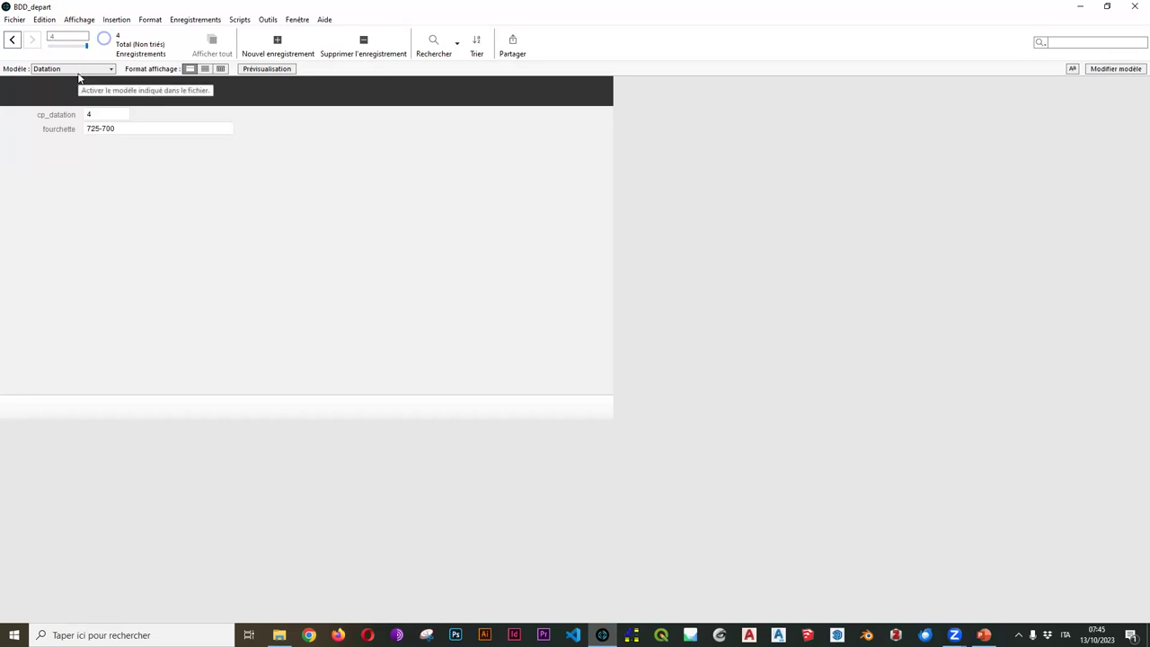
Display the Espace funéraire layout, browse its records back to the first one and open the layout for editing
left_click(112, 70)
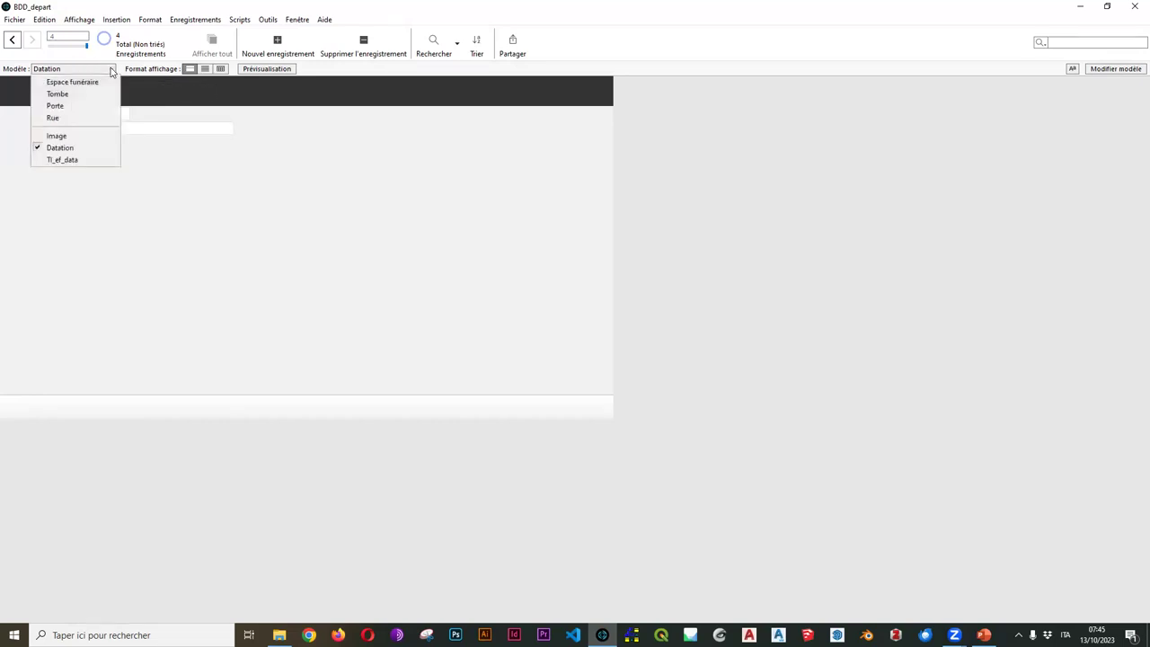
left_click(90, 83)
left_click(29, 45)
left_click(30, 43)
left_click(12, 45)
left_click(12, 46)
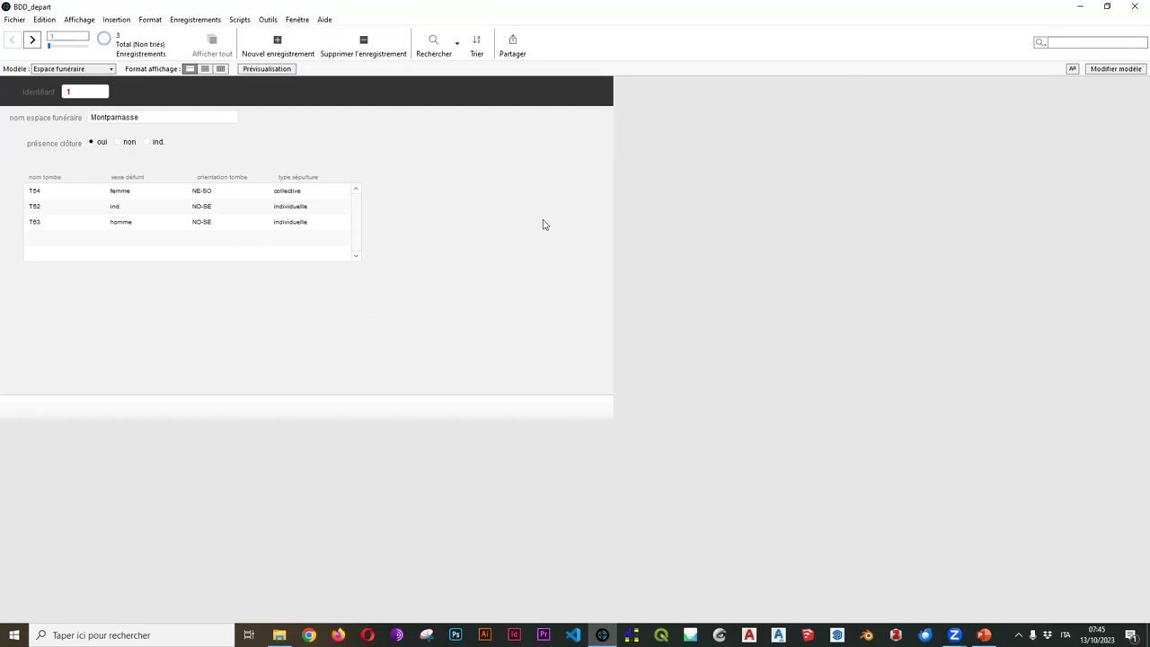
left_click(1093, 70)
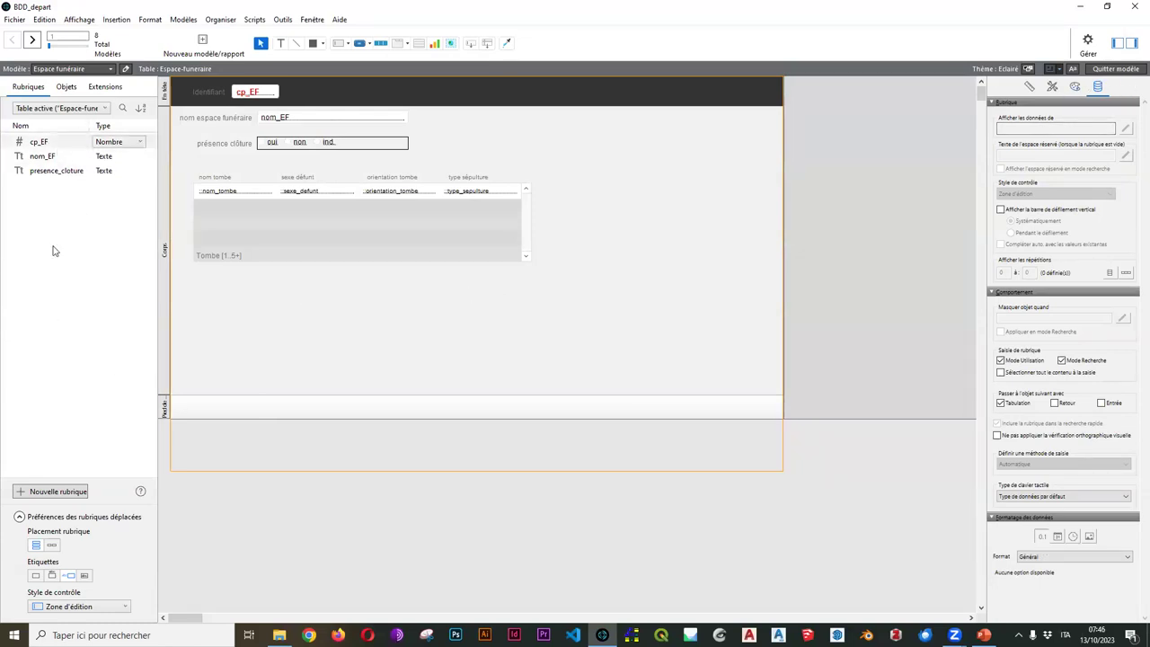
Hide and restore the field list and the inspector around the Espace funéraire layout
left_click(128, 19)
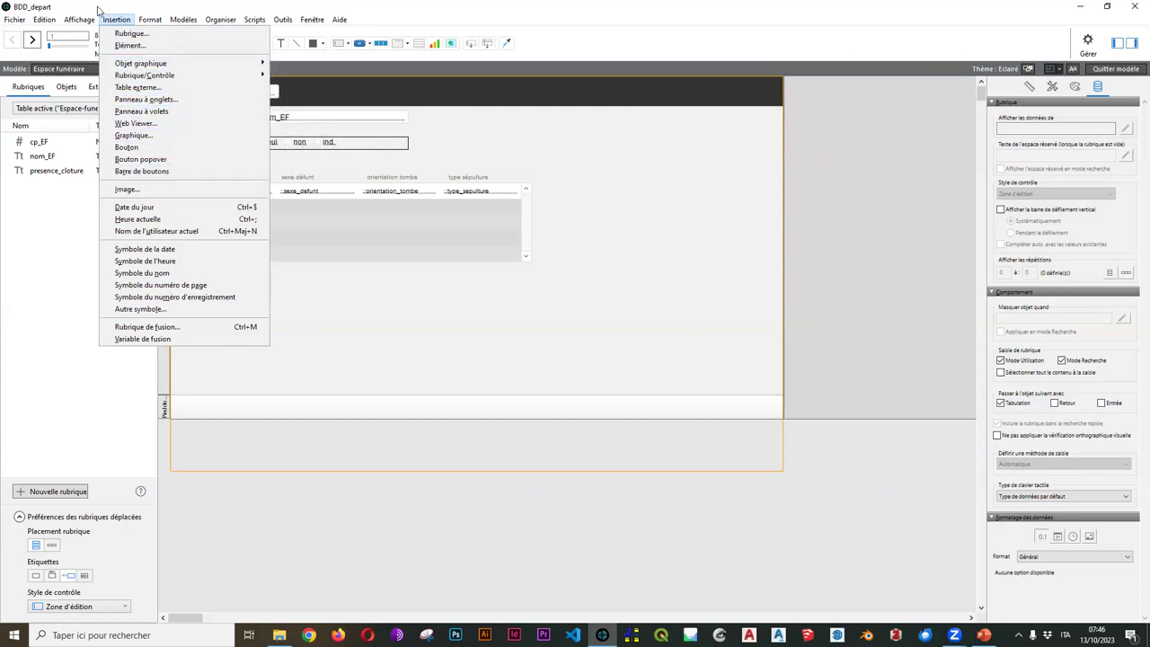
left_click(1078, 48)
left_click(1130, 43)
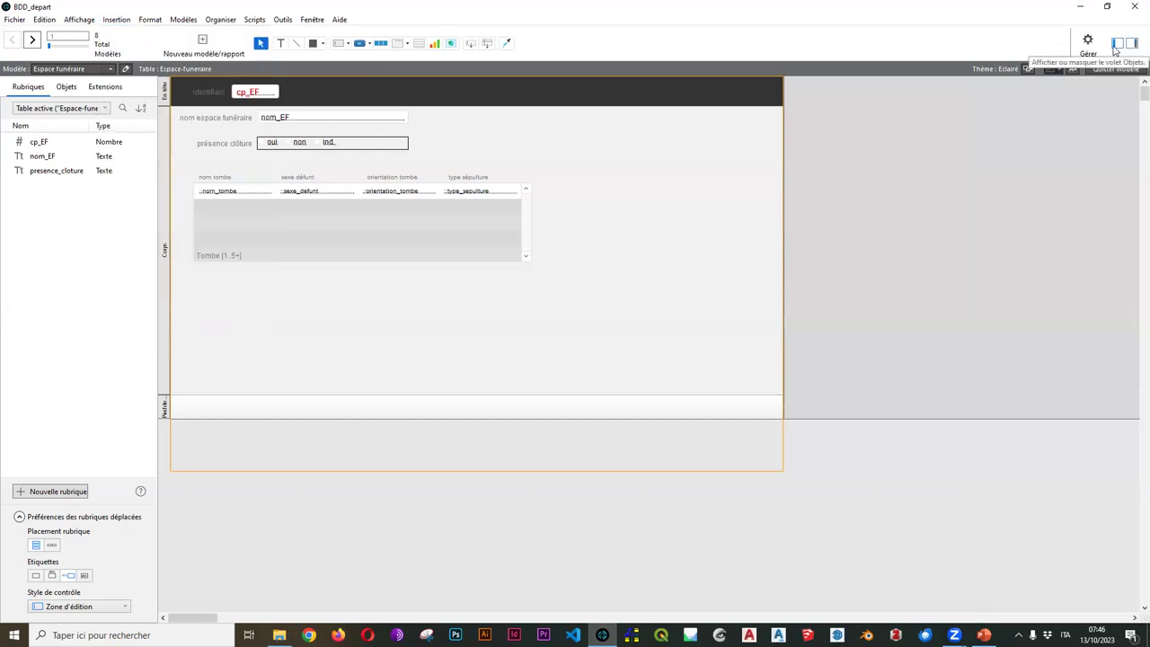
left_click(1117, 45)
left_click(1133, 44)
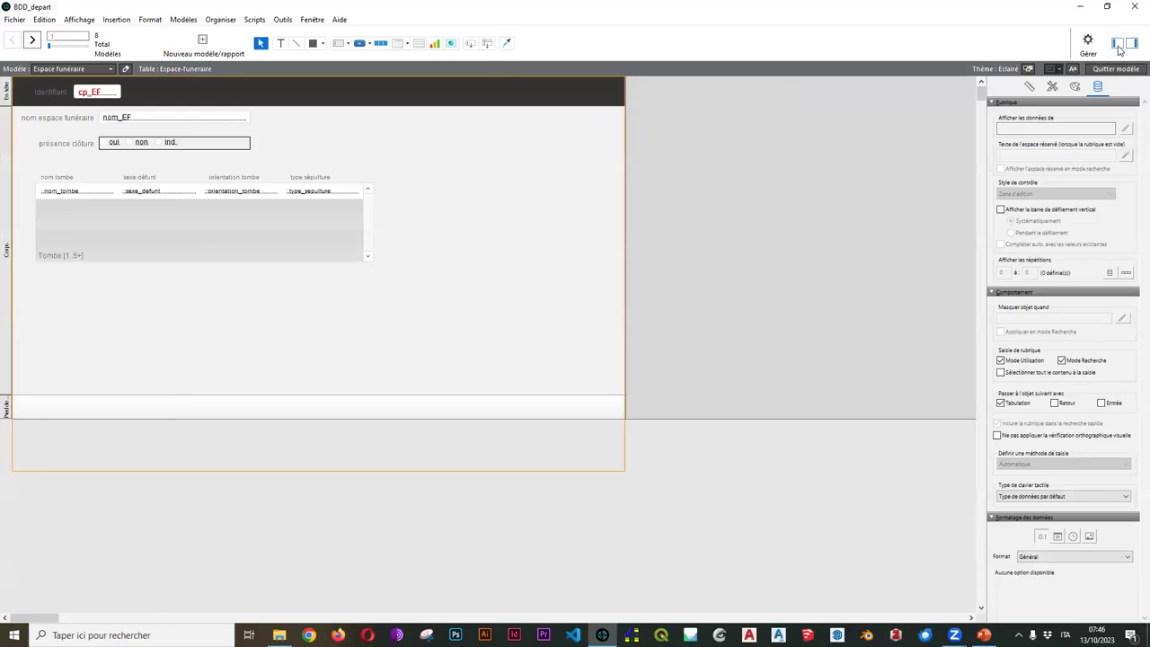
left_click(1118, 47)
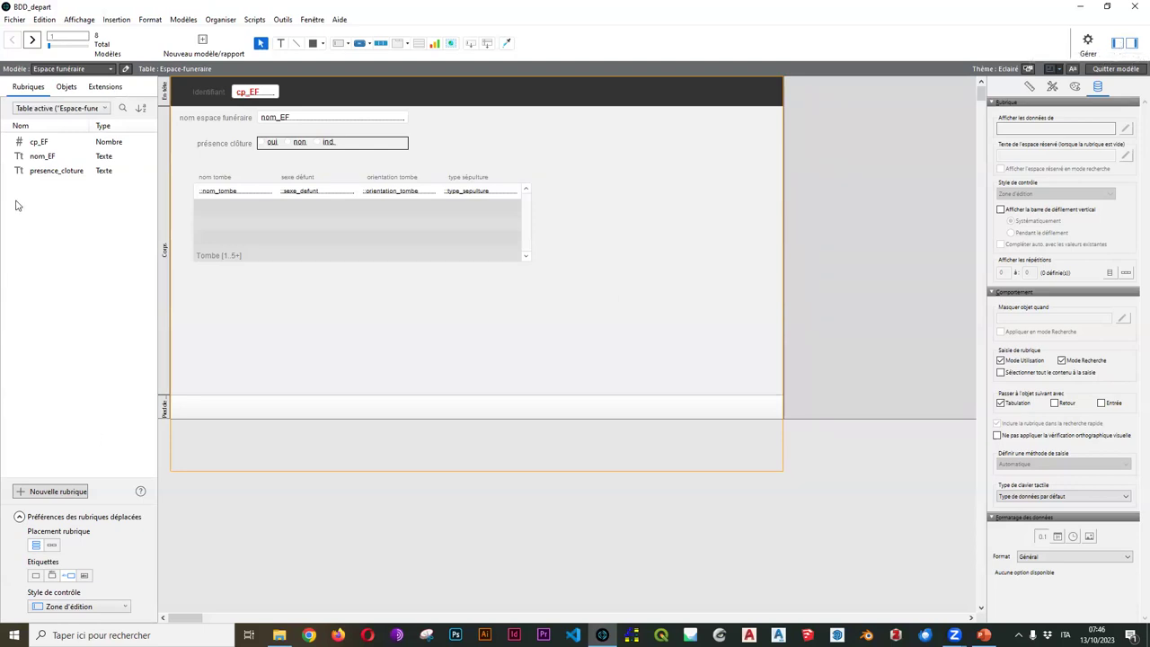
Reorder the layout list so that Datation and TI_ef_data come directly after Rue, above the separator
left_click(67, 70)
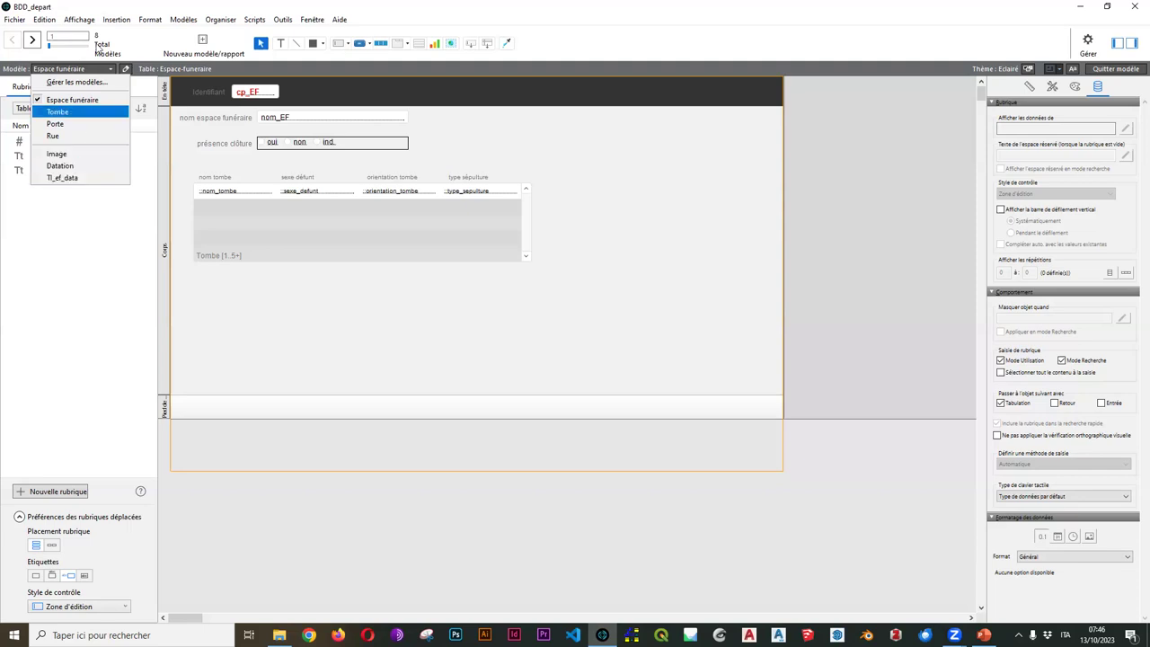
left_click(93, 69)
left_click(94, 70)
left_click(90, 83)
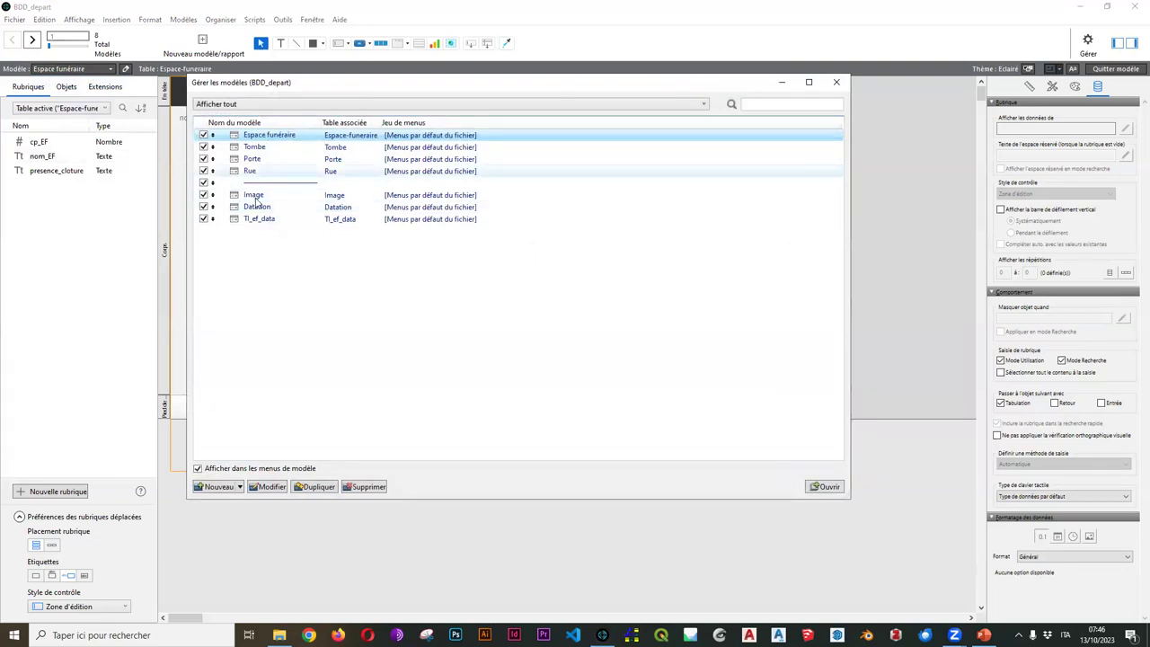
mouse_move(217, 206)
left_mouse_down()
mouse_move(216, 184)
mouse_move(216, 220)
mouse_move(216, 196)
left_mouse_up()
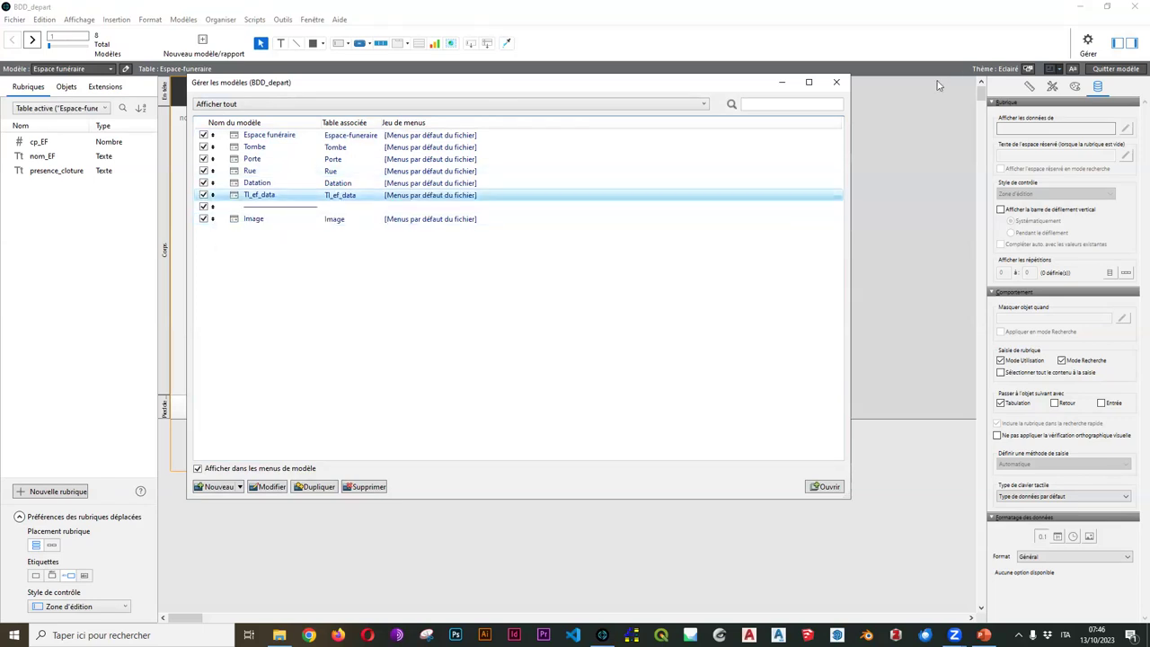
left_click(837, 84)
Display the Datation layout to examine its available fields and return to the Espace funéraire layout
left_click(76, 70)
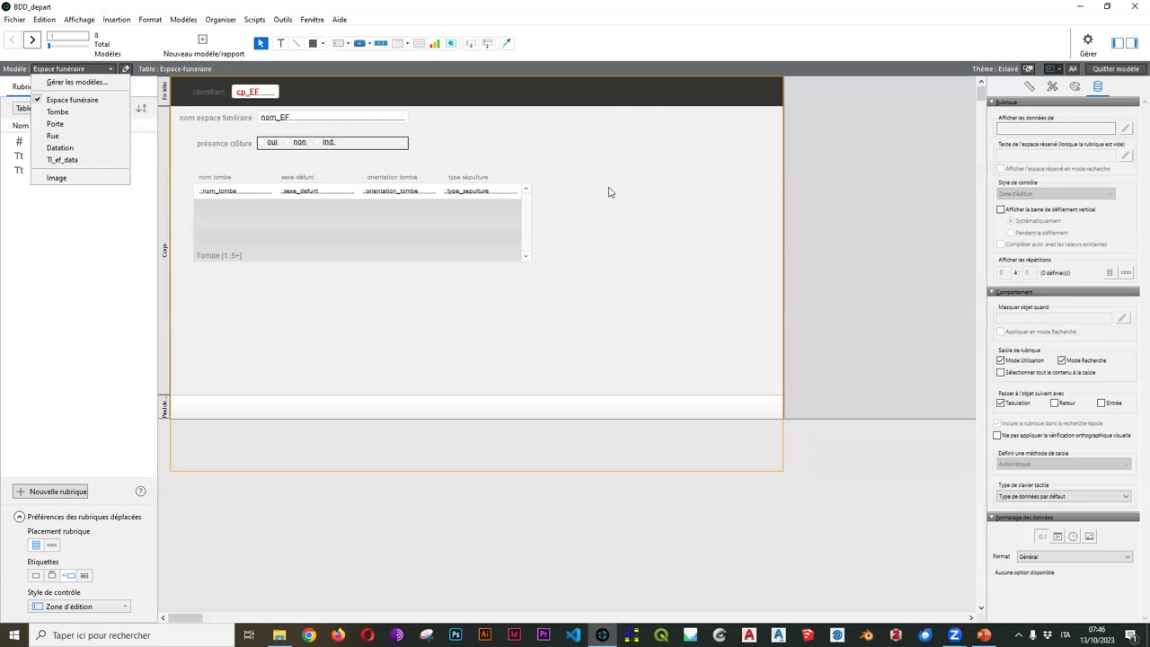
left_click(60, 147)
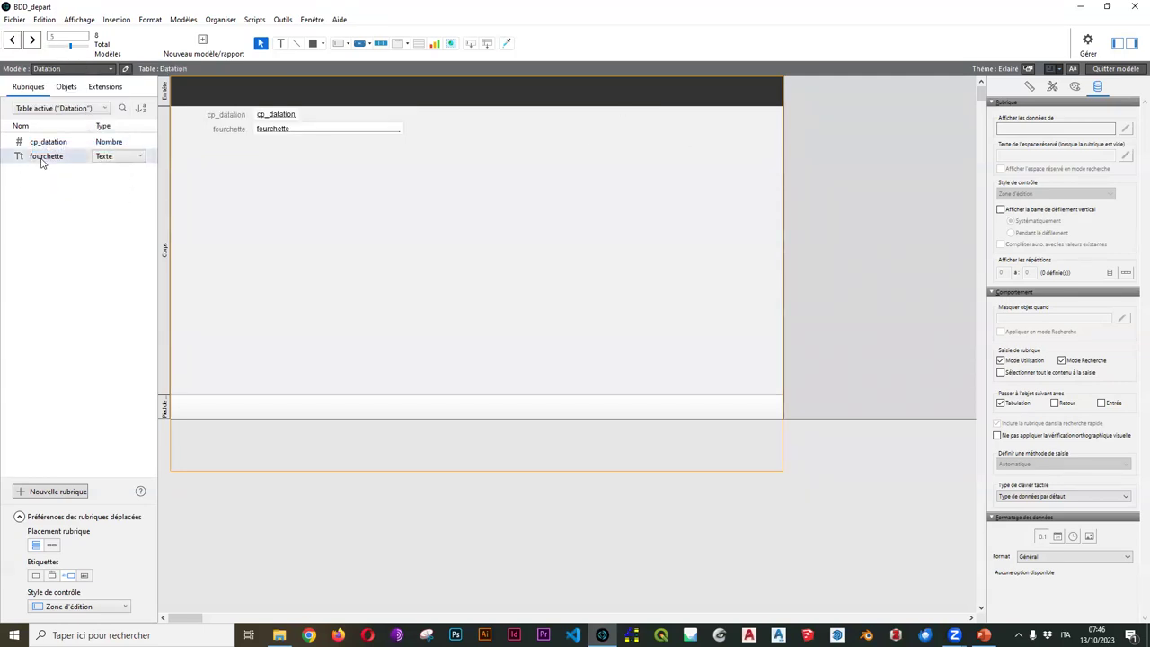
mouse_move(36, 162)
left_mouse_down()
mouse_move(336, 172)
mouse_move(45, 166)
left_mouse_up()
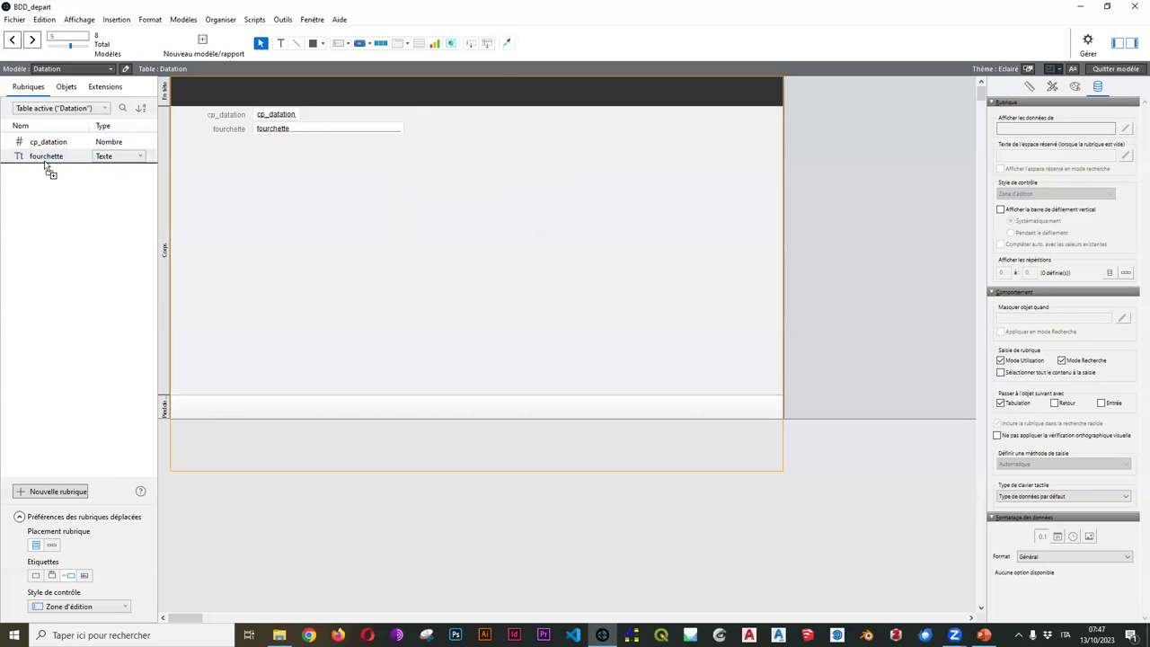
left_click(52, 107)
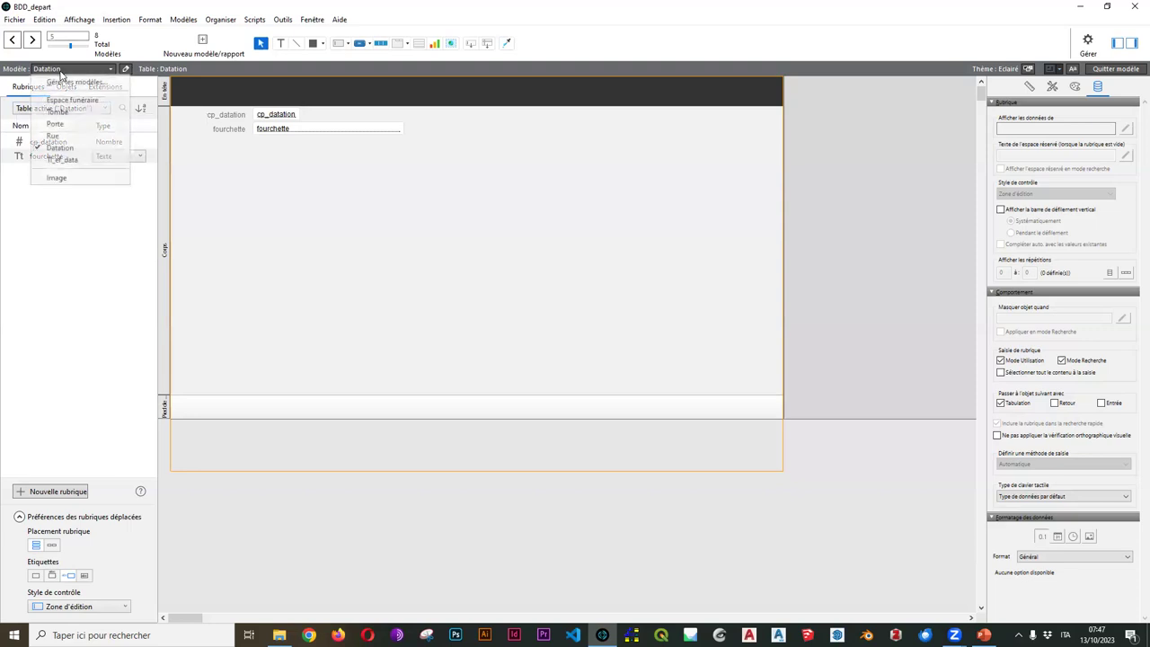
left_click(66, 99)
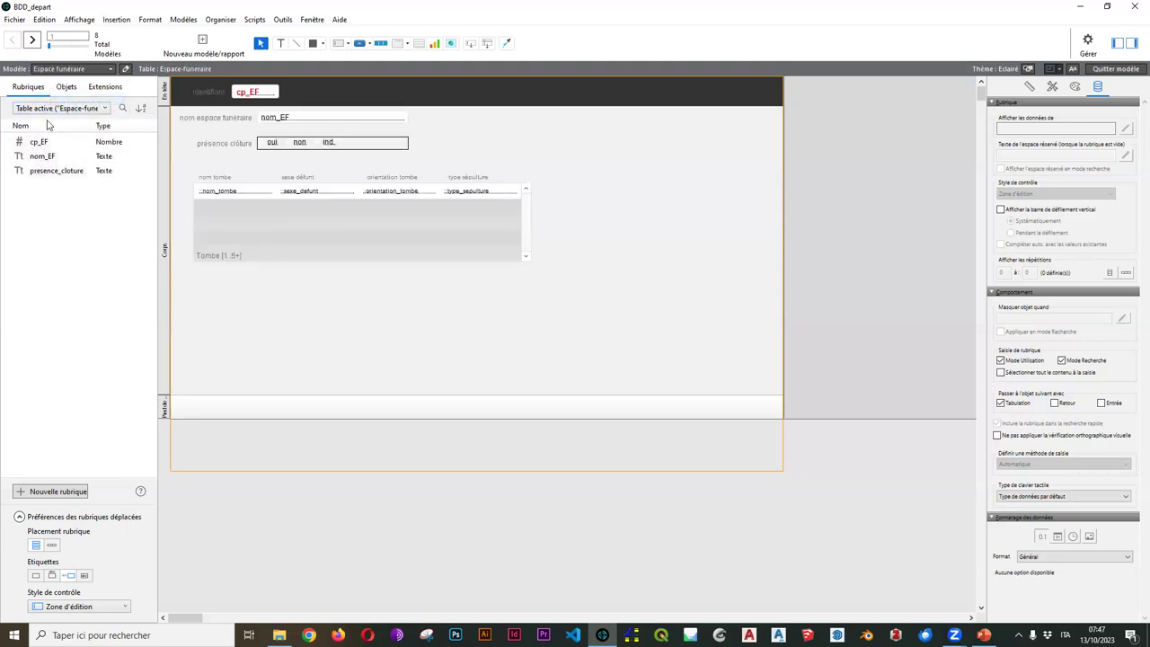
Place the related Datation table's fourchette field beside présence clôture in the Espace funéraire layout and save the layout
left_click(88, 109)
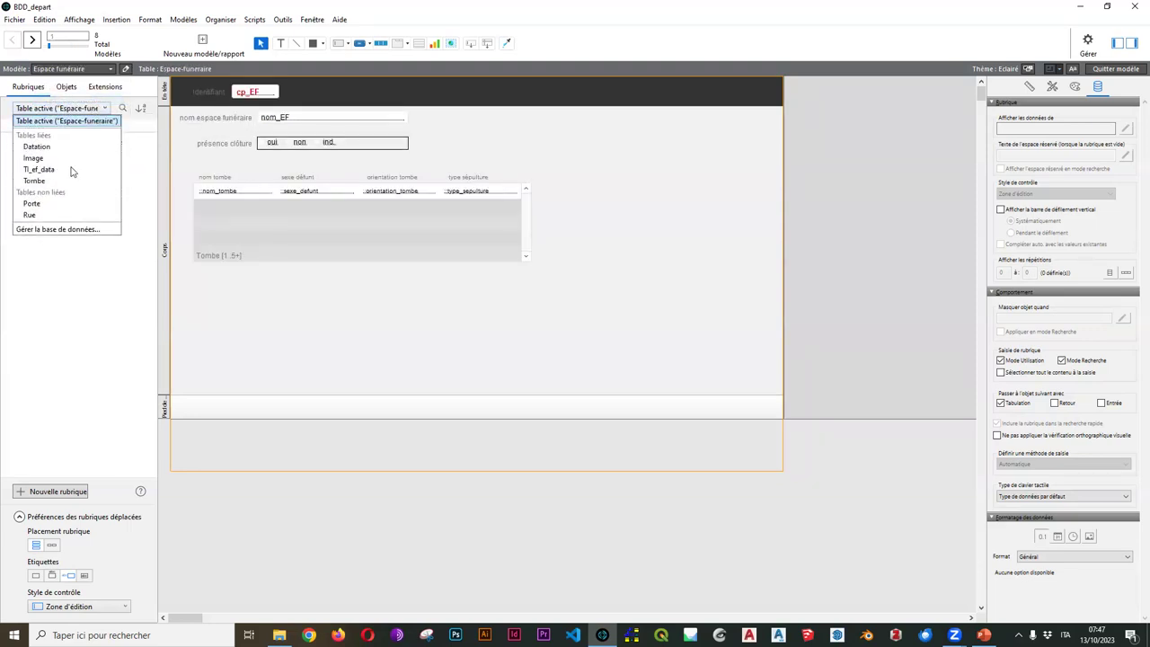
left_click(49, 146)
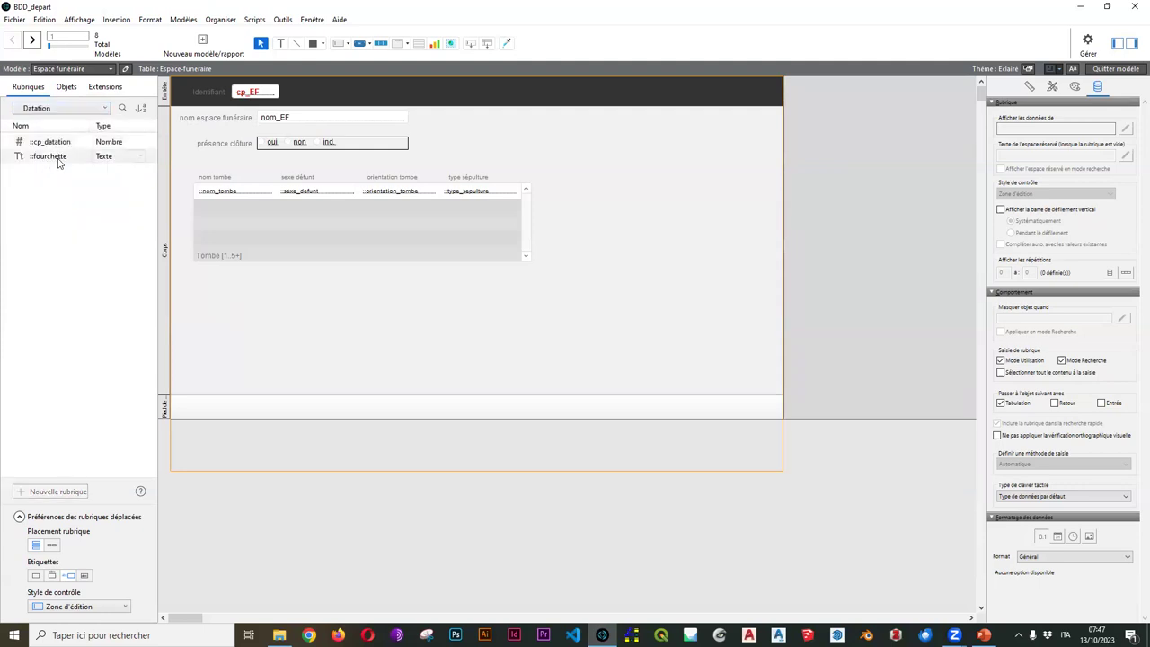
left_click_drag(41, 159, 604, 143)
left_click(659, 206)
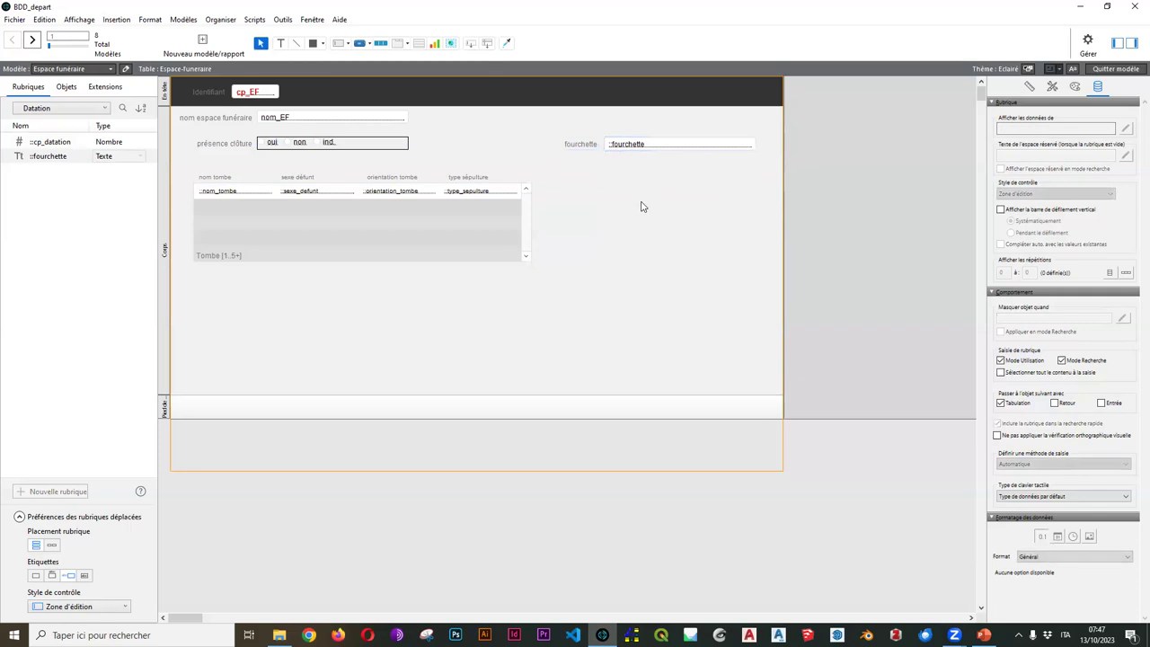
left_click(1116, 69)
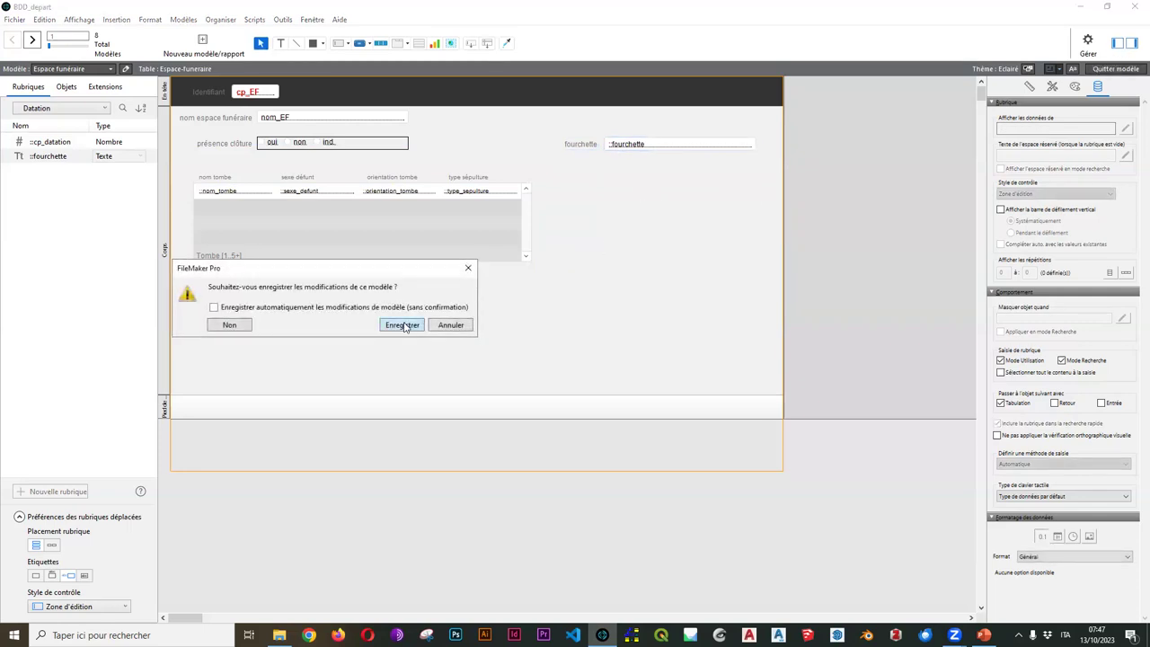
left_click(405, 324)
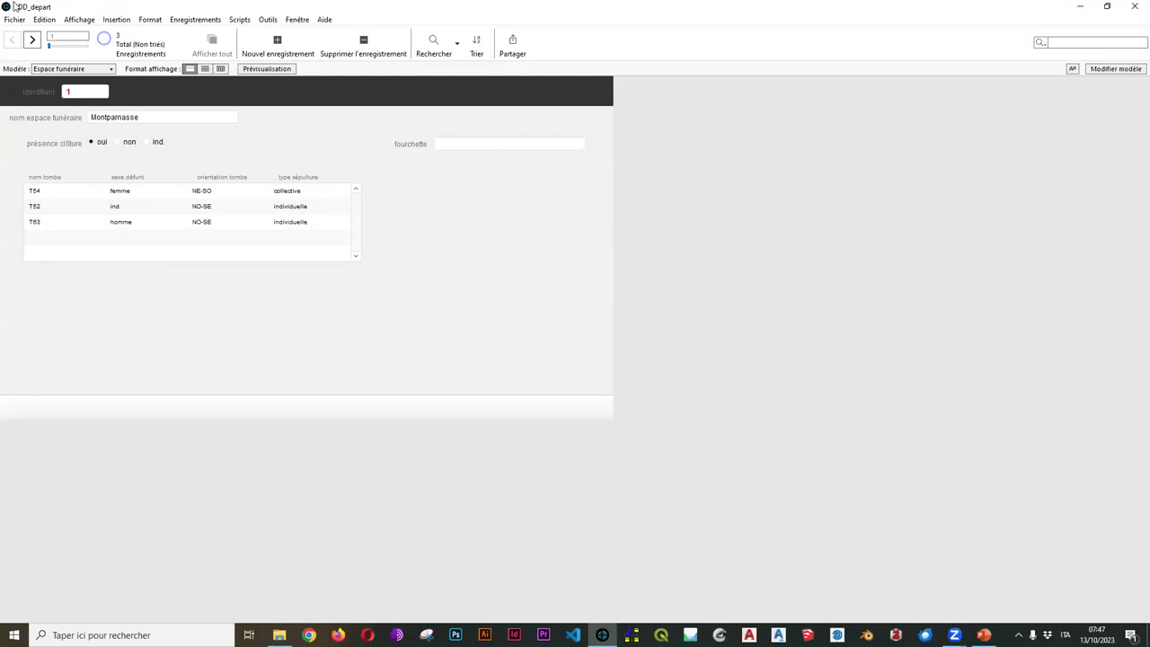
Remove the fourchette field and its label from the Espace funéraire layout
left_click(181, 119)
left_click(575, 165)
left_click(1114, 69)
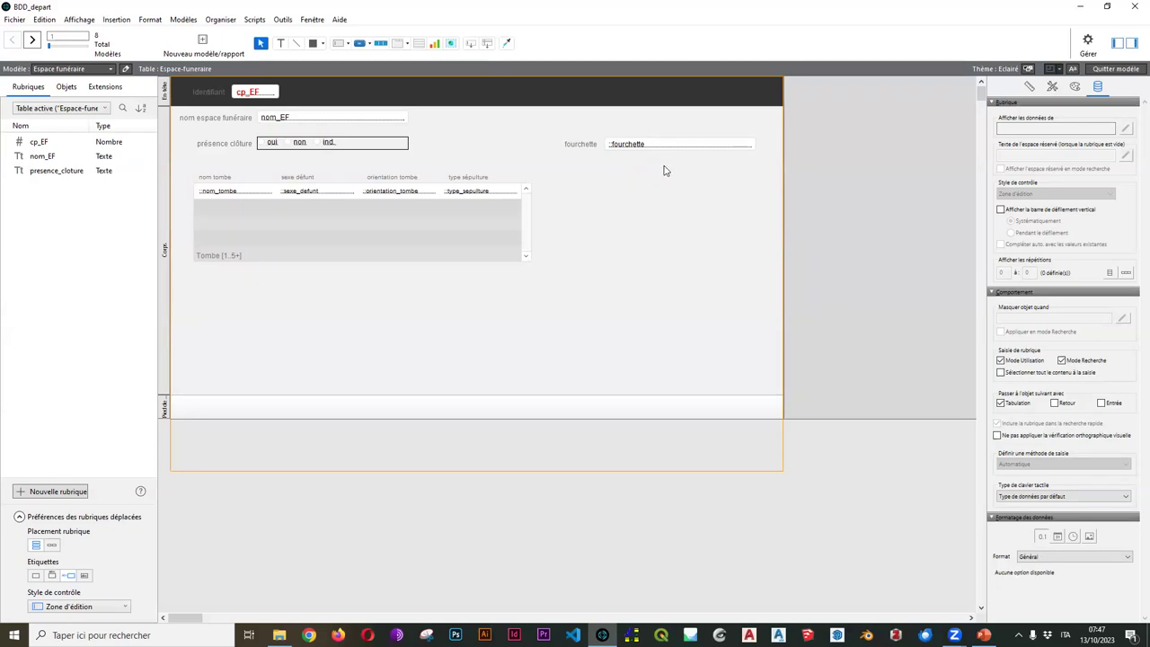
left_click(590, 146)
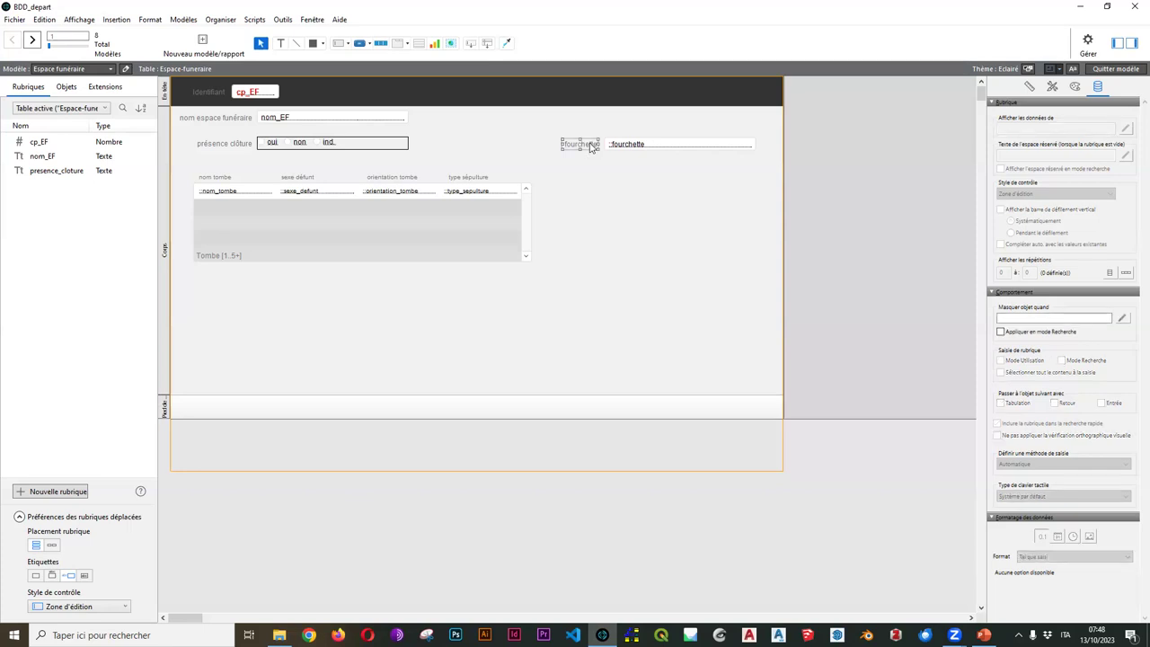
left_click(670, 147)
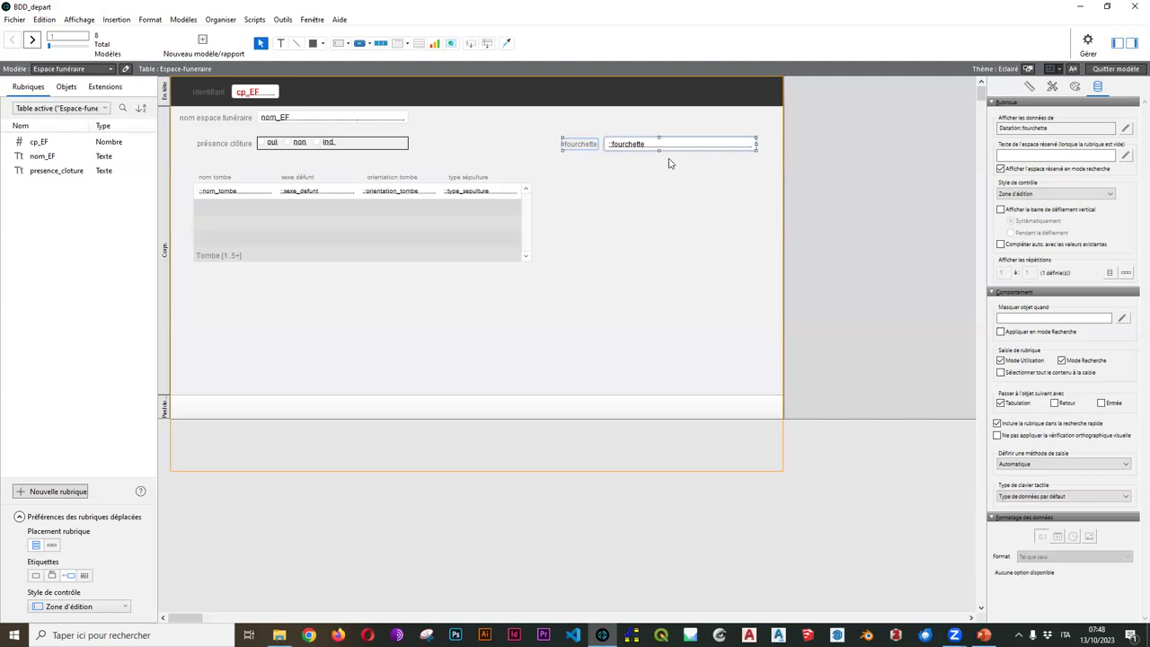
key("Delete")
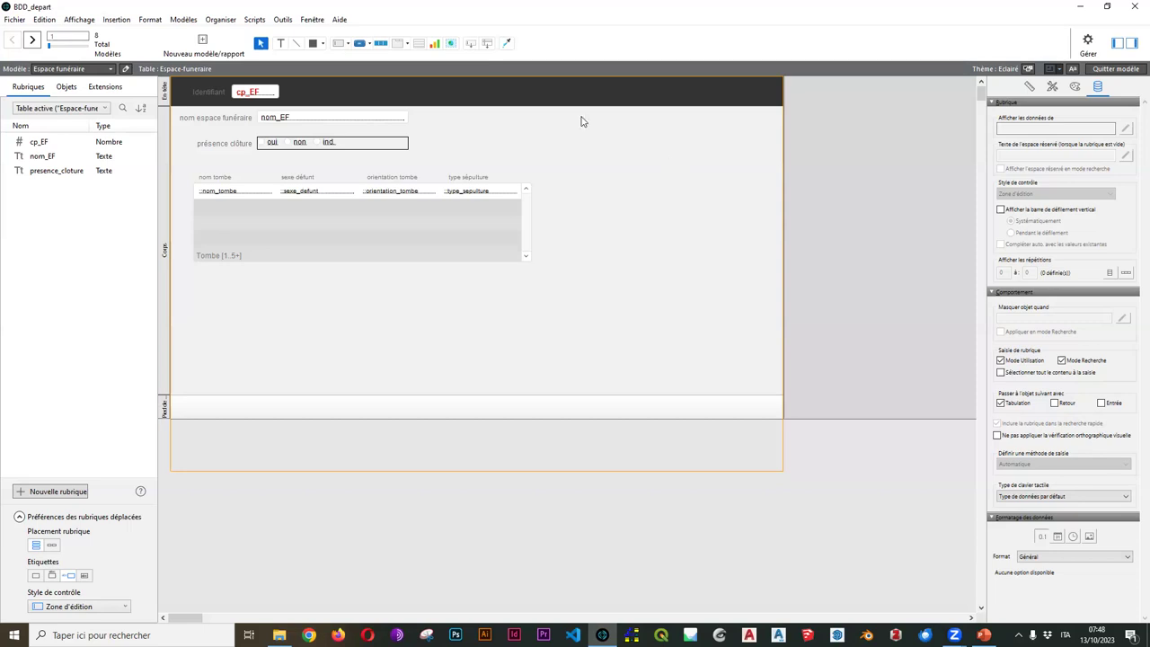
Draw a portal beside the Tombe portal showing TI_ef_data records, with a vertical scroll bar and 4 rows
left_click(419, 47)
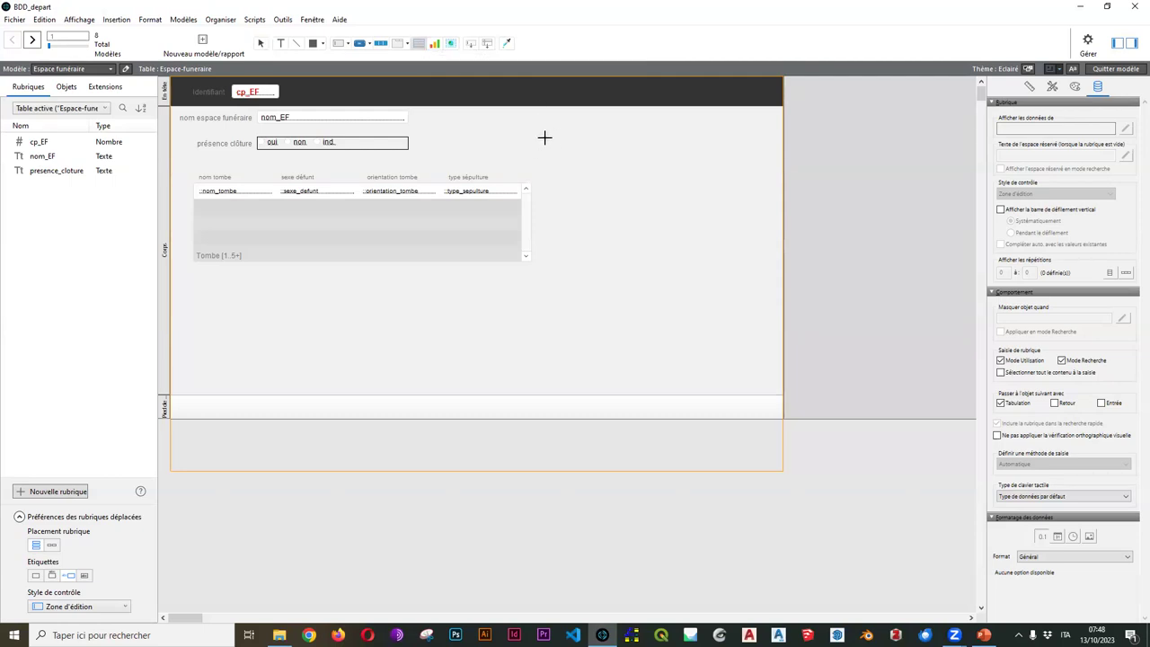
left_click_drag(543, 127, 774, 304)
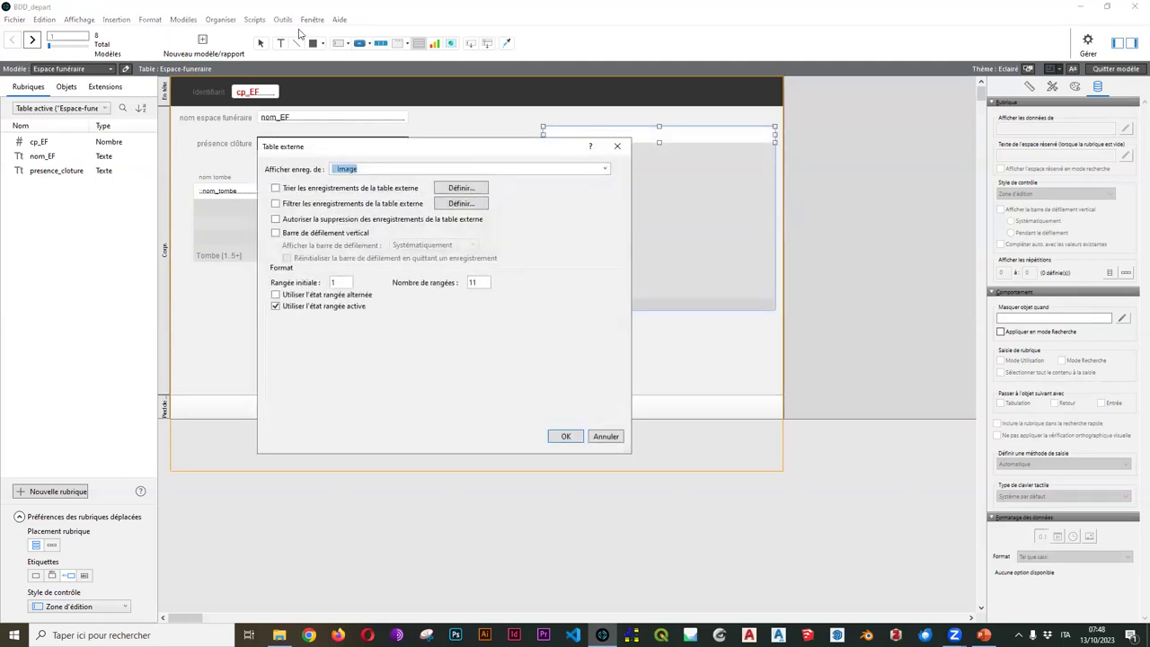
left_click_drag(437, 152, 342, 142)
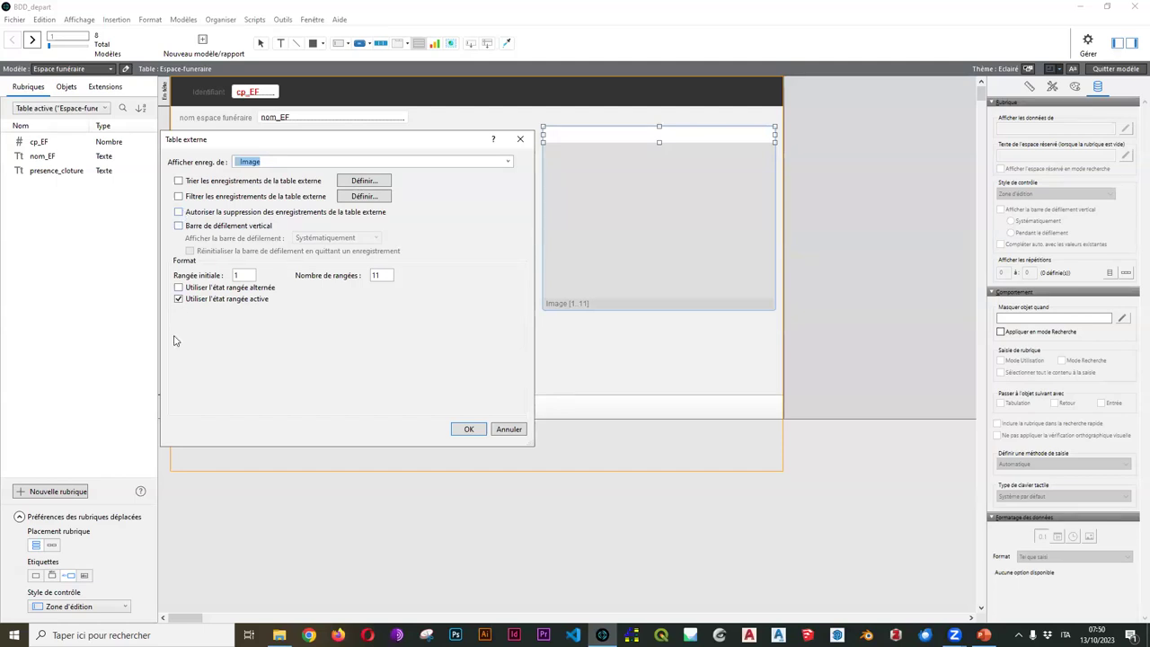
left_click(508, 163)
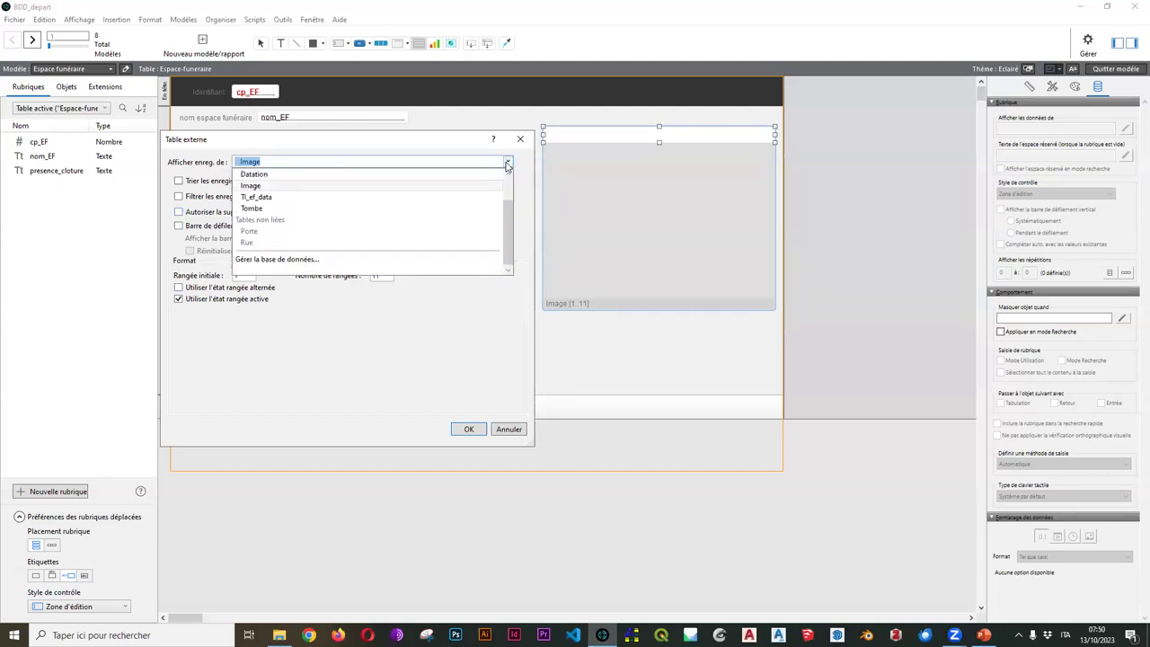
left_click(263, 197)
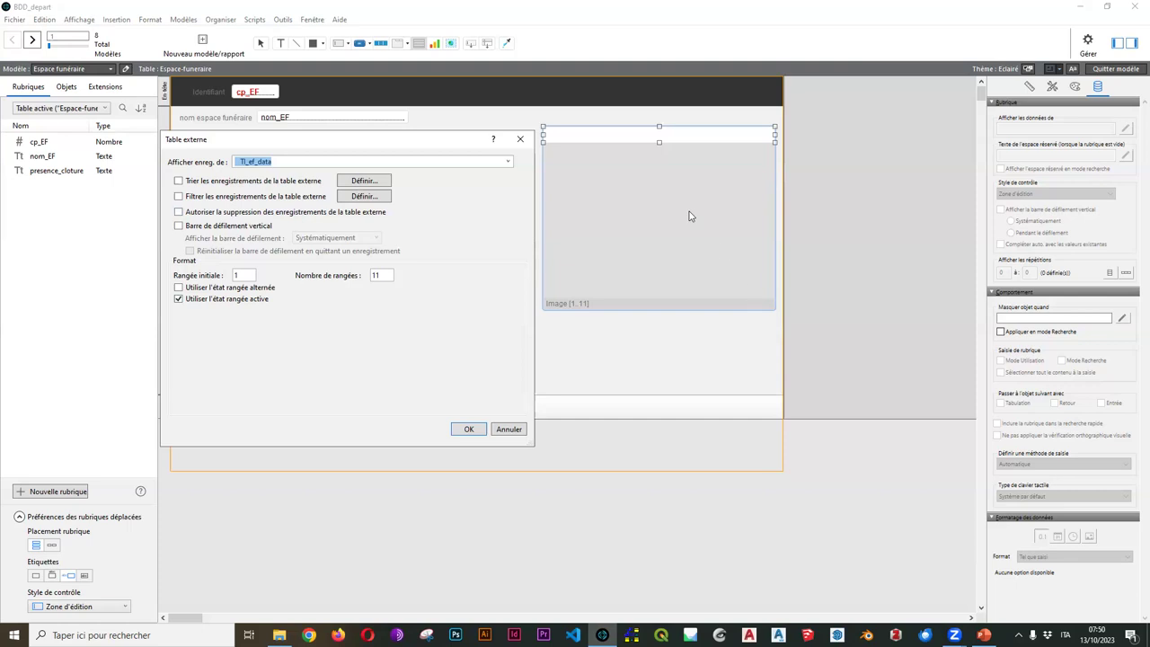
left_click(178, 227)
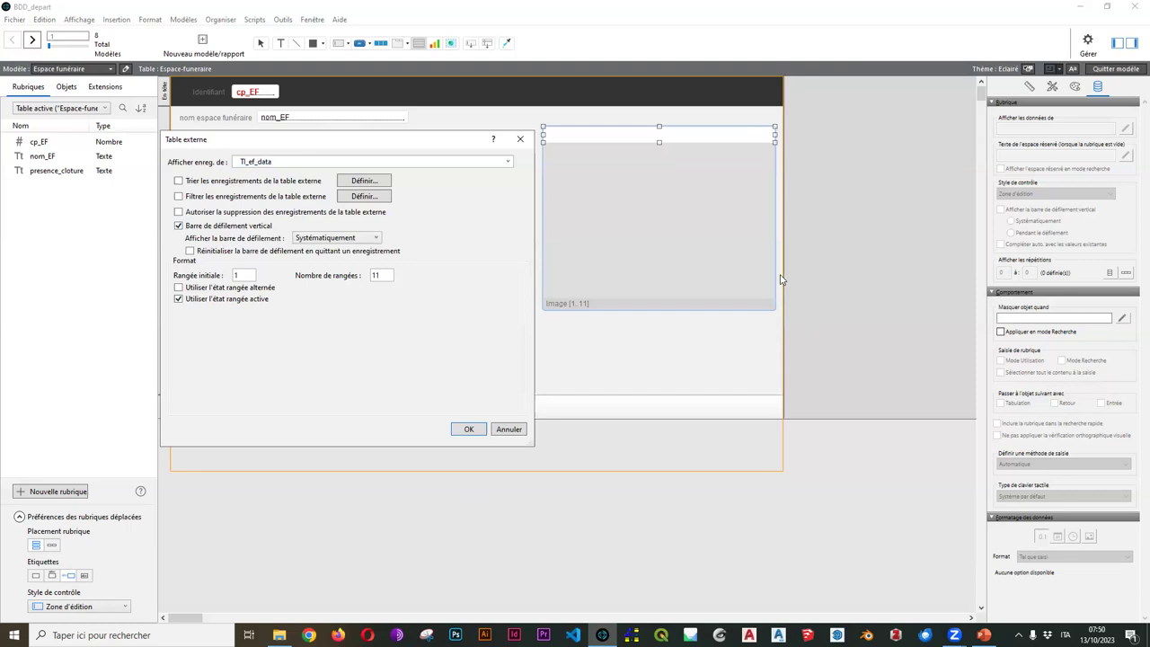
double_click(376, 275)
type("4")
left_click(468, 429)
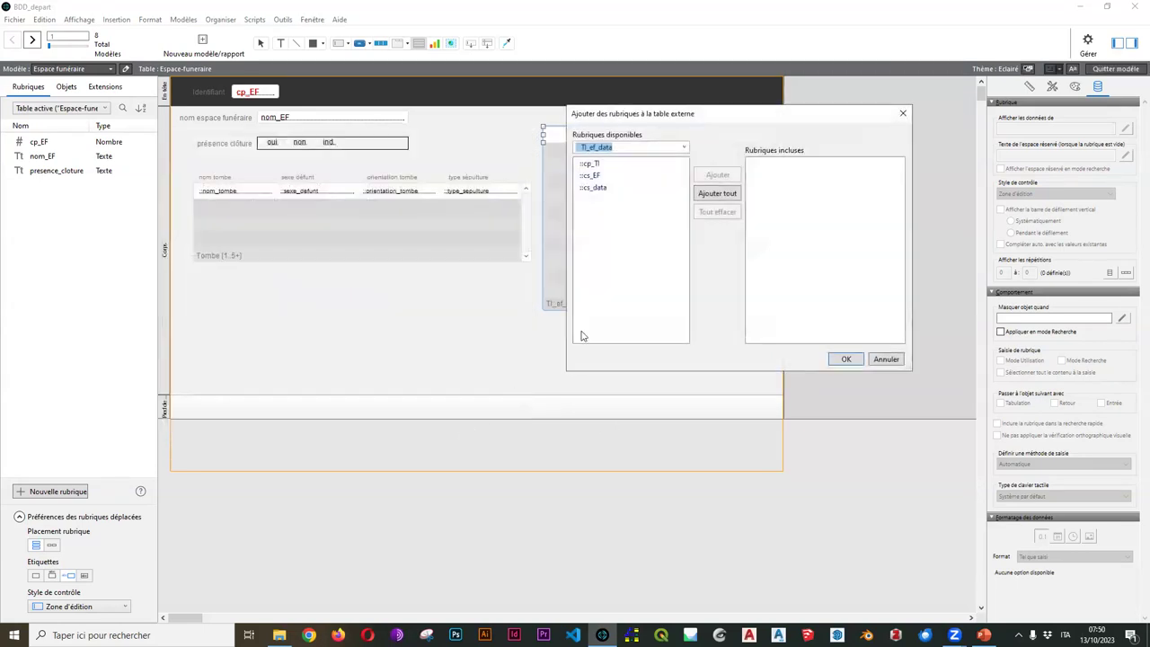
Include only the cs_data field in the TI_ef_data portal and save the layout
left_click_drag(739, 115, 351, 228)
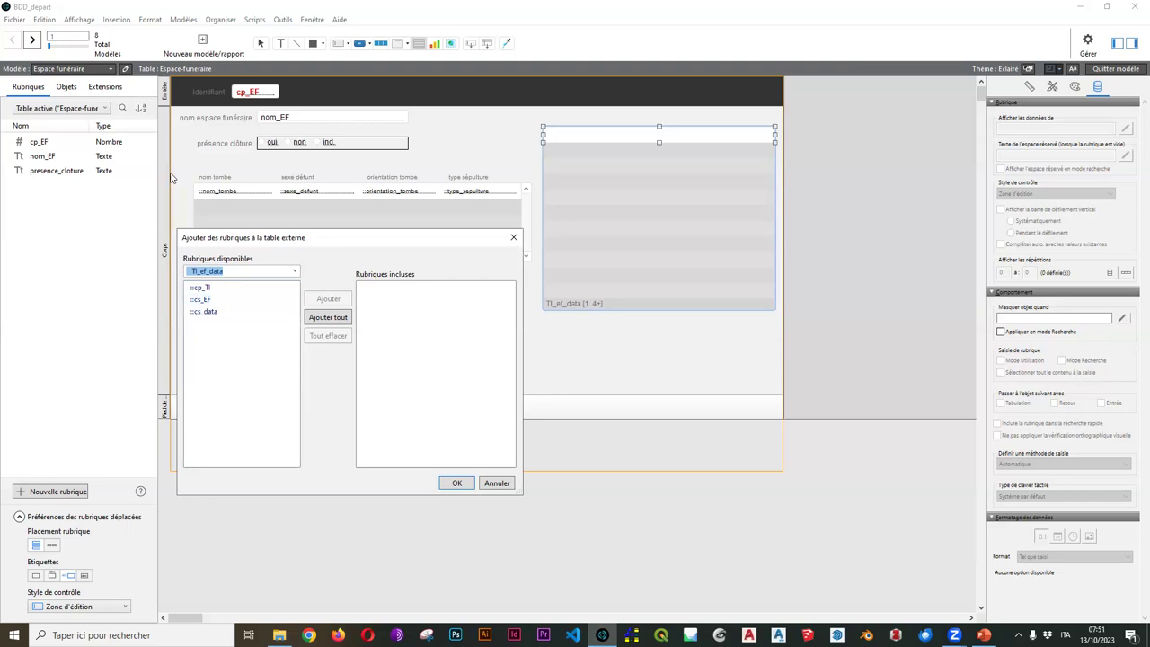
left_click(215, 312)
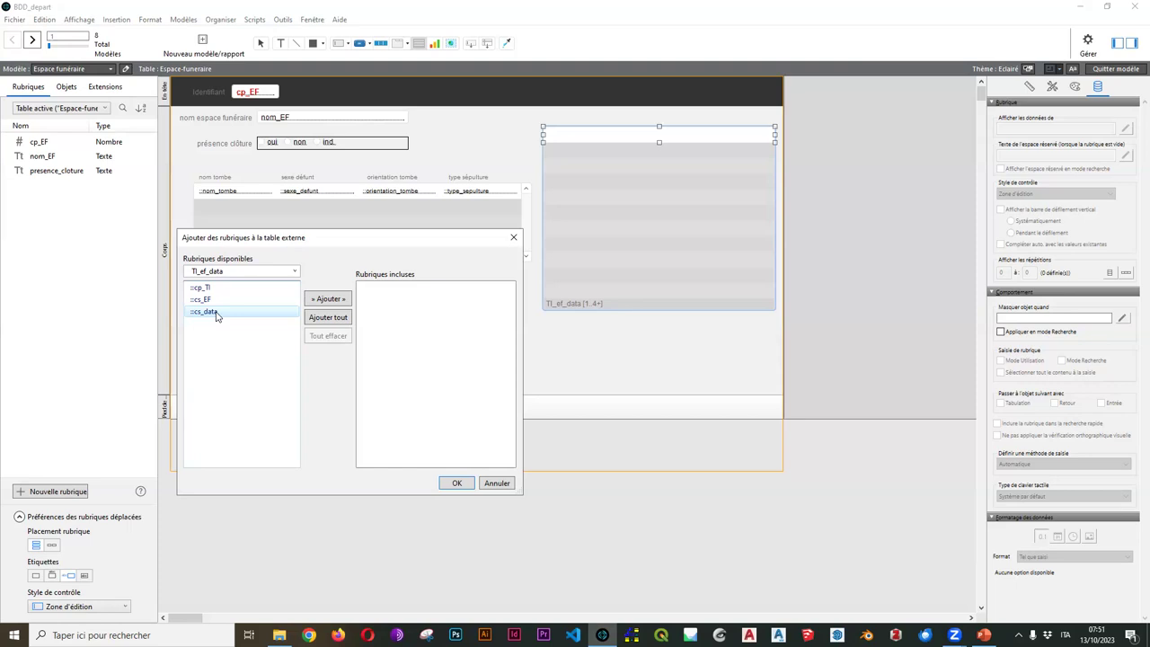
left_click(312, 302)
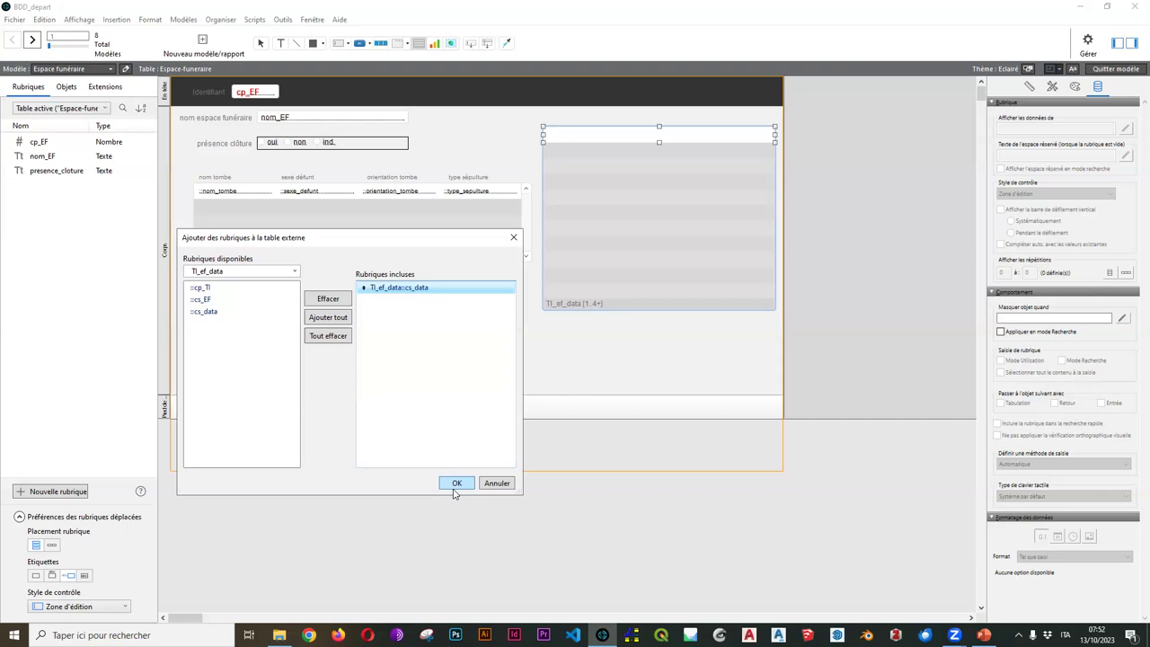
left_click(453, 484)
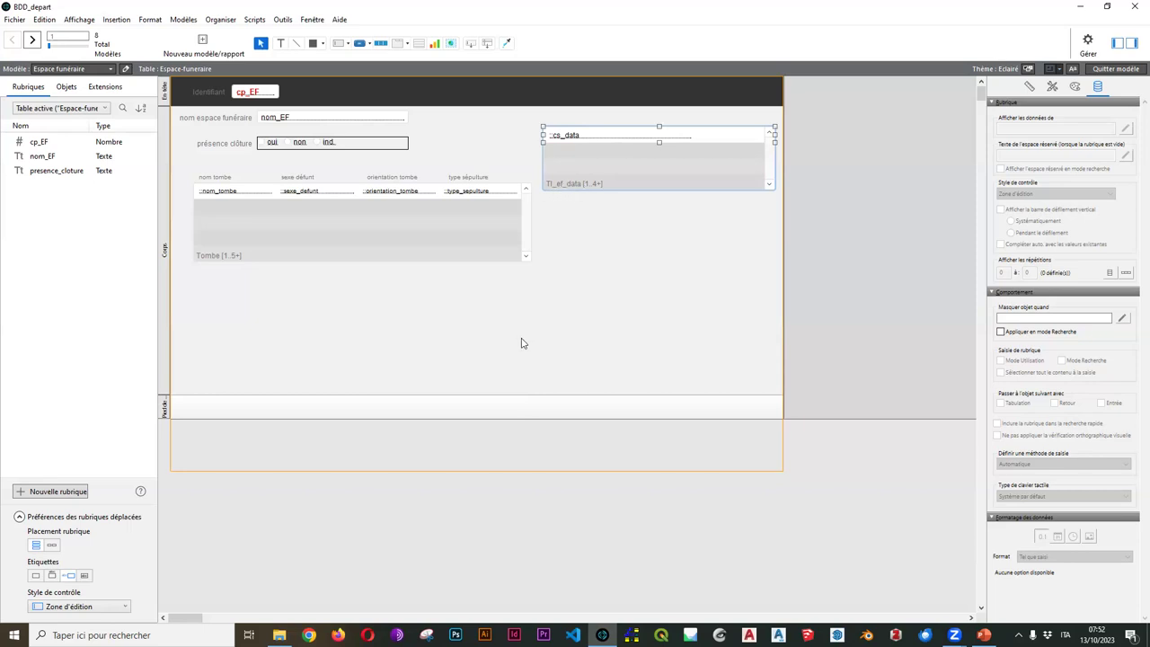
left_click(1115, 70)
left_click(401, 326)
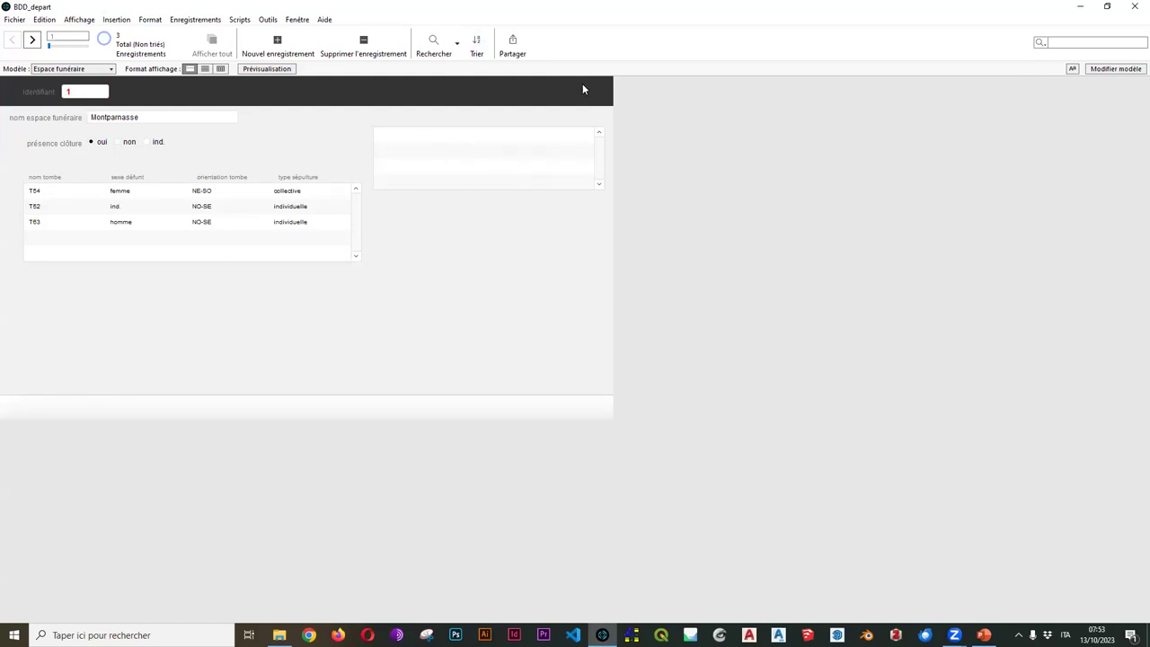
Examine the cs_data portal field and the TI_ef_data layout's fields, and return to the Espace funéraire layout
left_click(1133, 68)
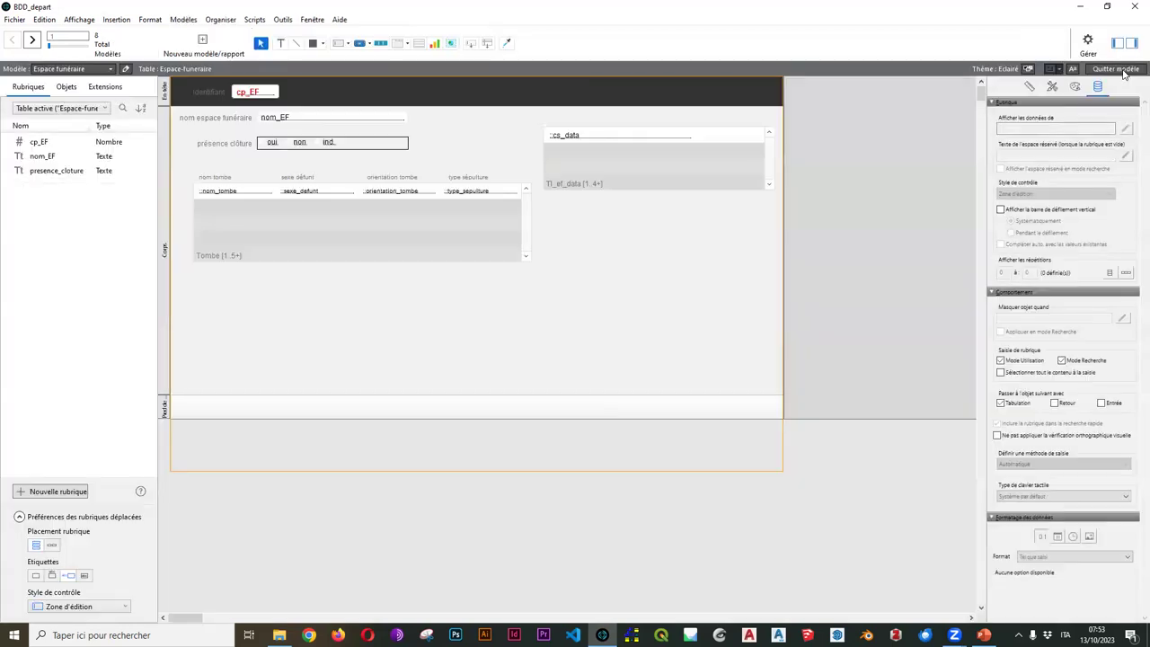
left_click(642, 139)
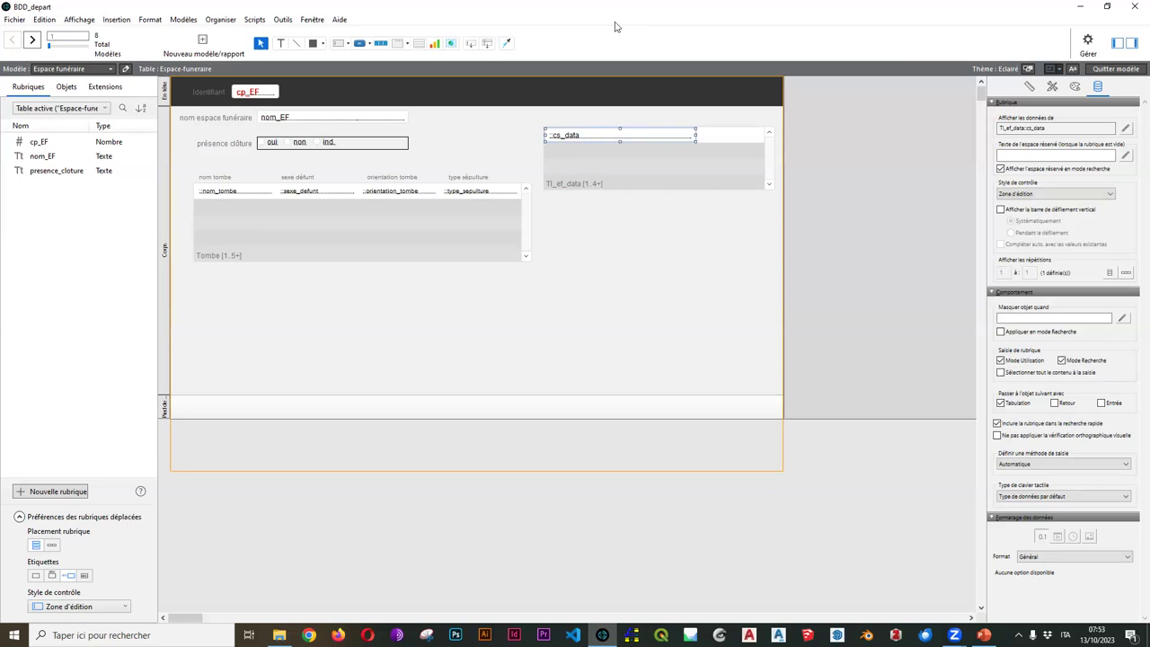
left_click(769, 254)
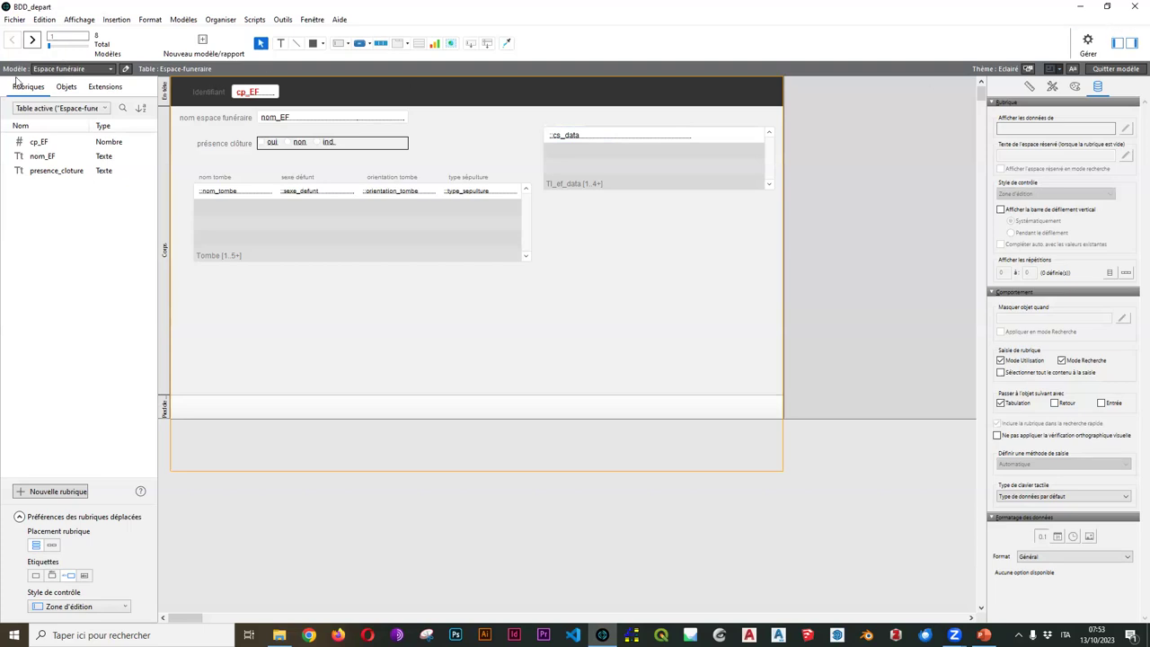
left_click(47, 71)
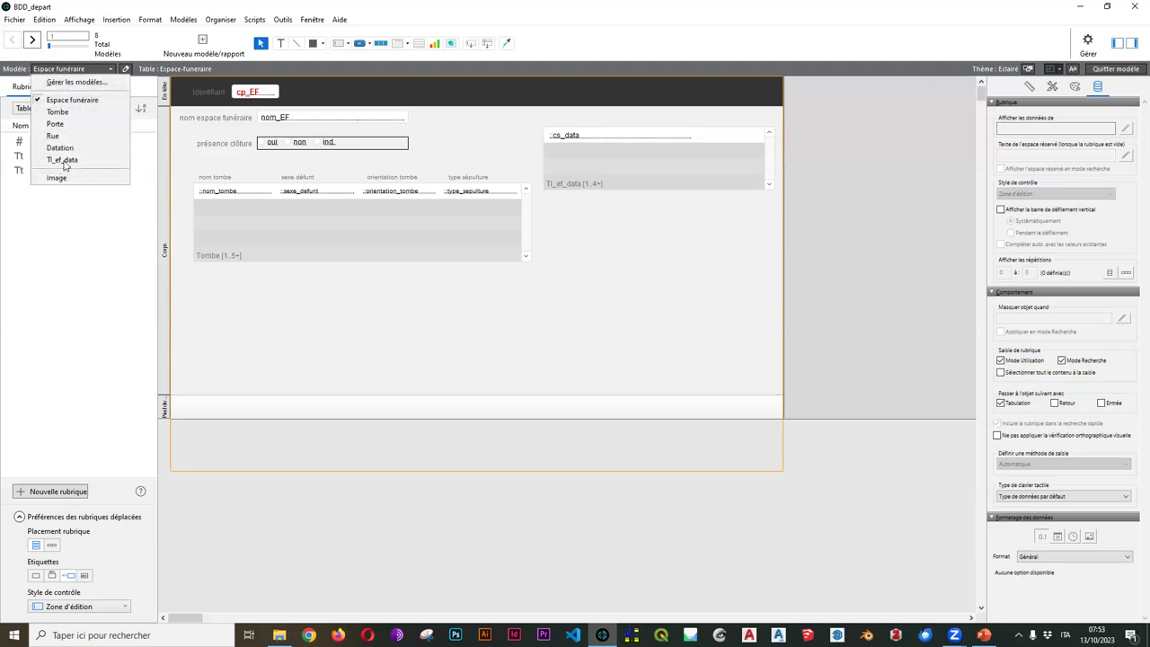
left_click(64, 160)
left_click(1116, 69)
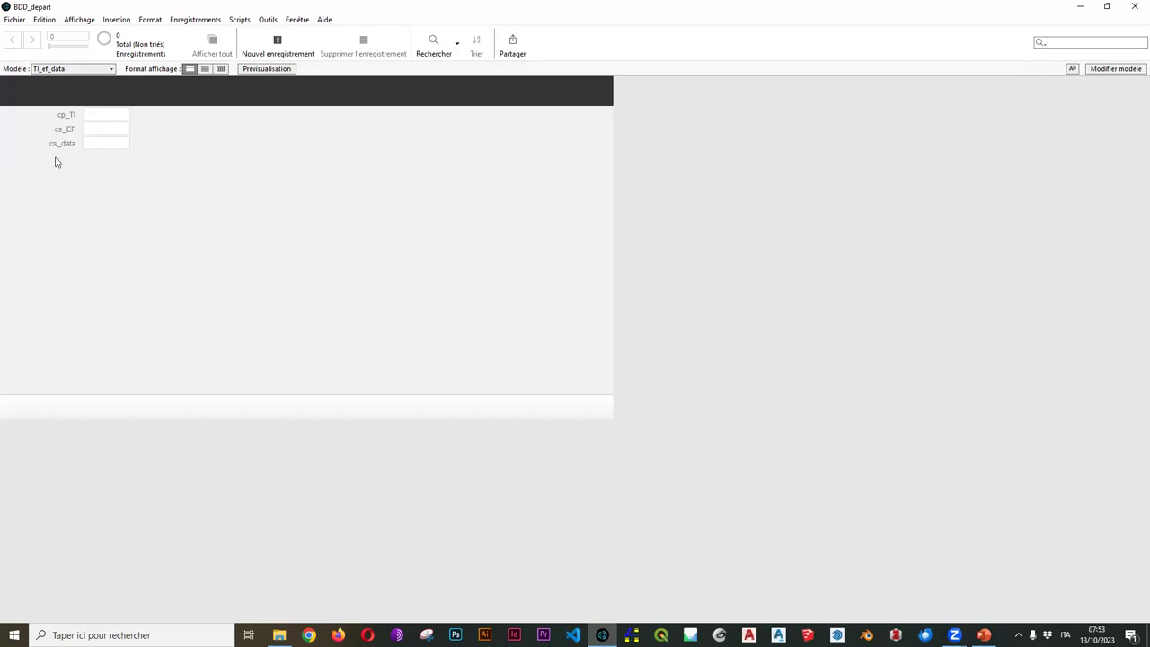
left_click(52, 69)
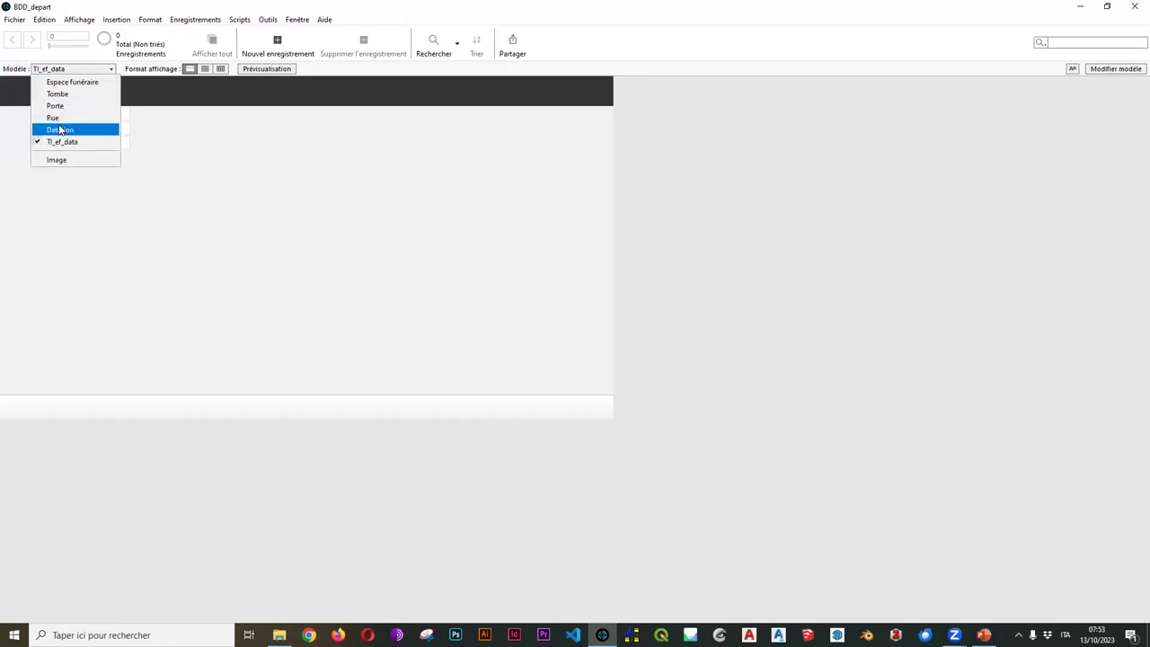
left_click(90, 85)
Set the control style of the portal's cs_data field to Liste déroulante
left_click(1102, 71)
left_click(599, 142)
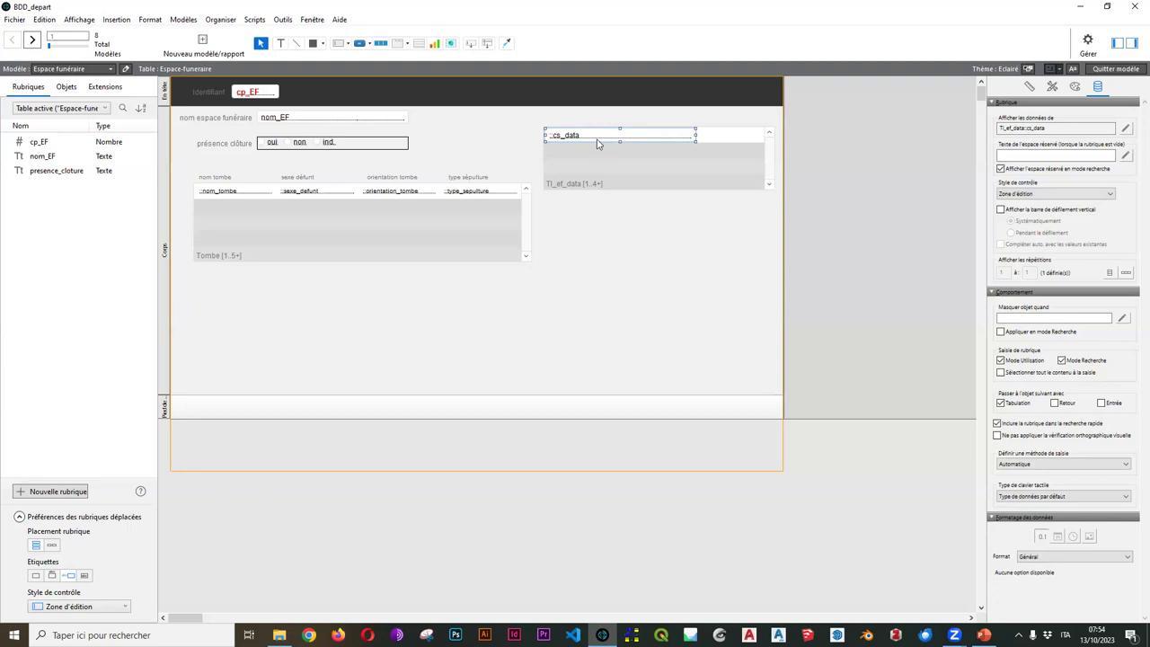
left_click(1040, 194)
left_click(1036, 211)
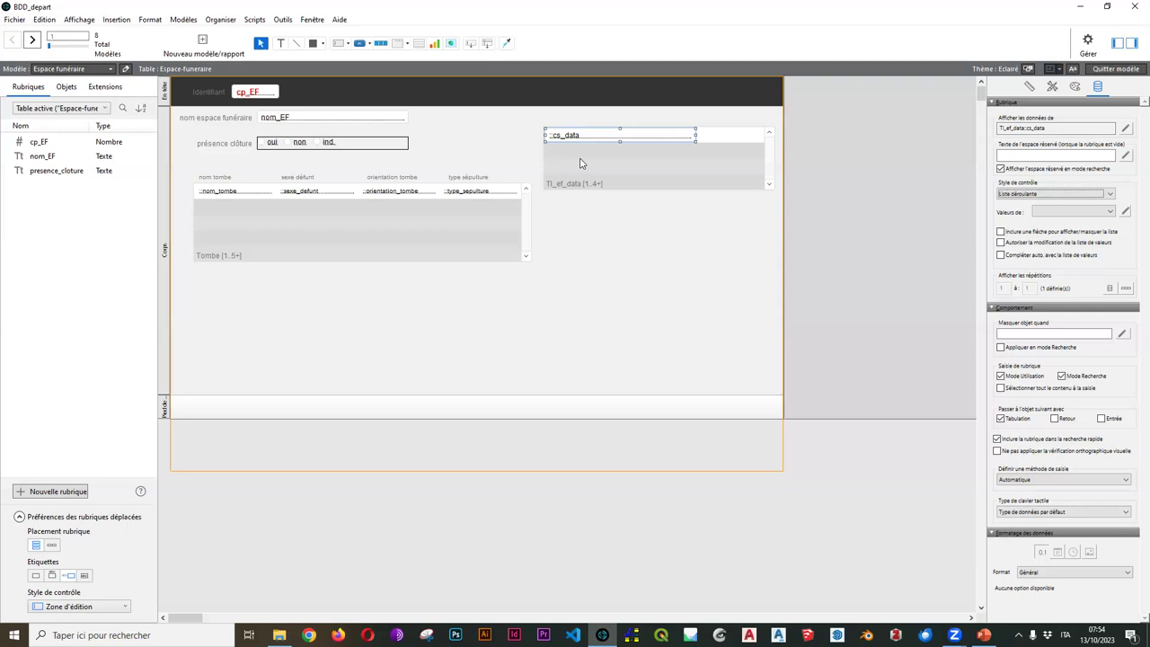
Create a new value list named fourchette for the cs_data field
left_click(1126, 212)
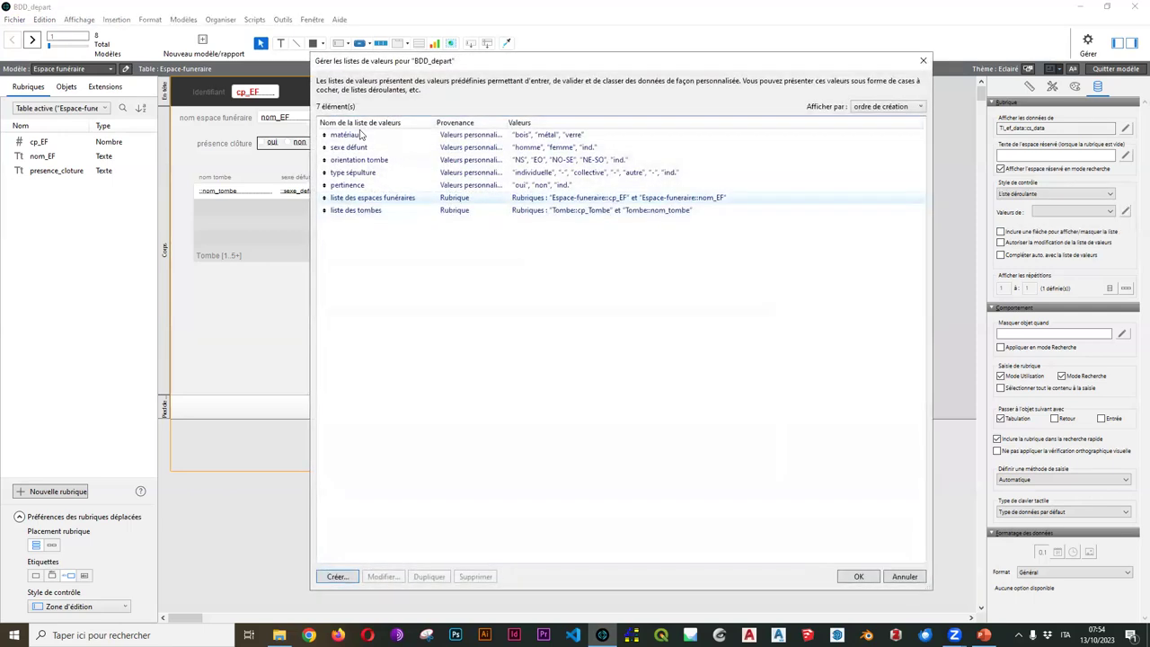
left_click(336, 577)
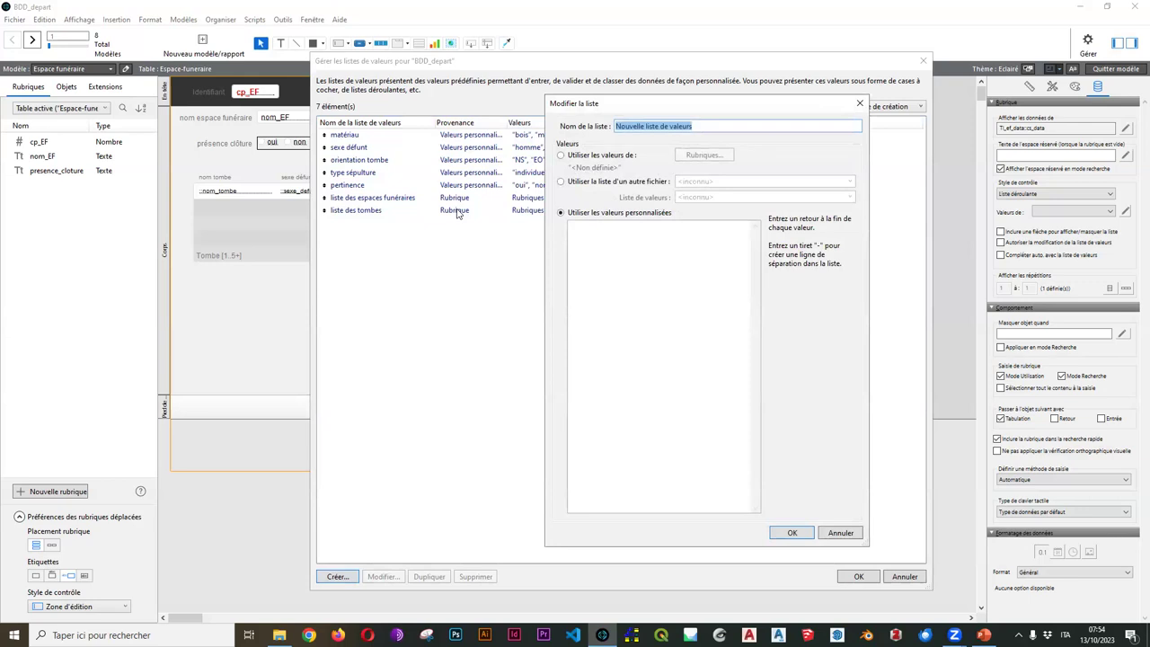
type("fo")
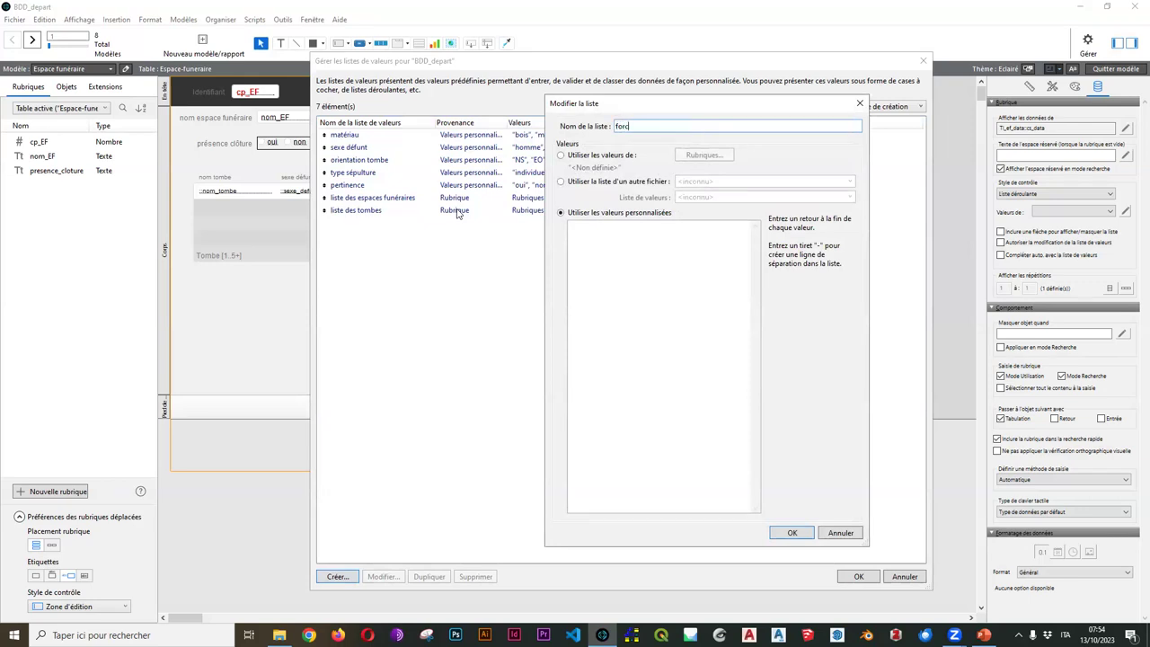
type("urchette")
Base the fourchette value list on field values, using cp_datation from the Datation table as the first field
left_click(570, 156)
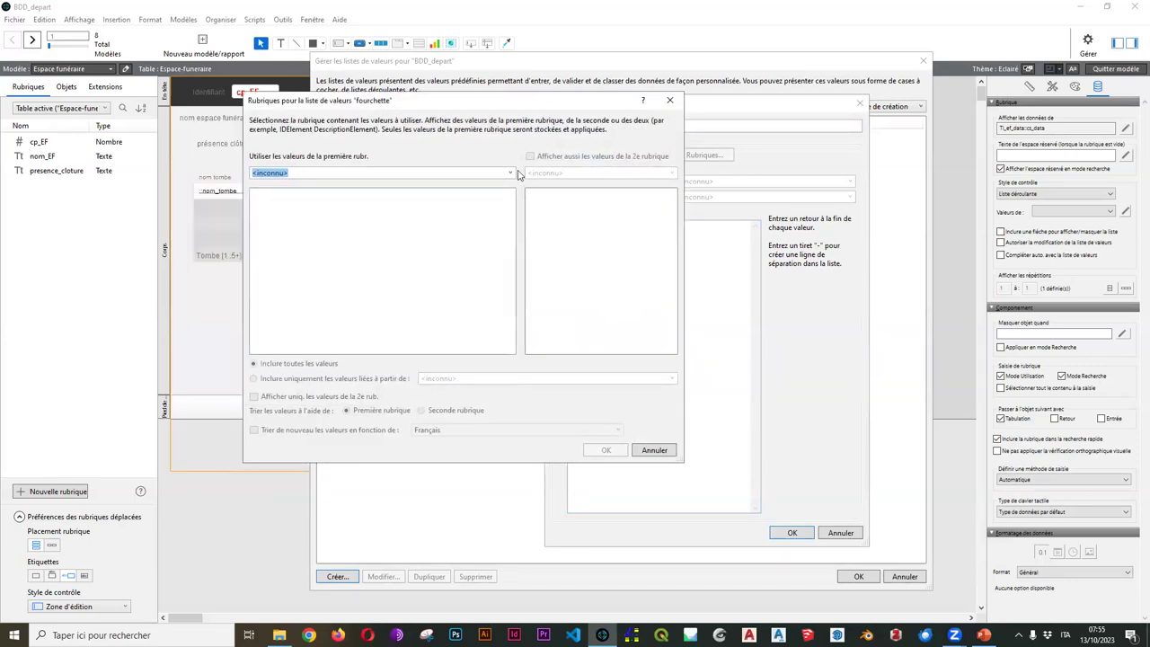
left_click_drag(546, 101, 269, 115)
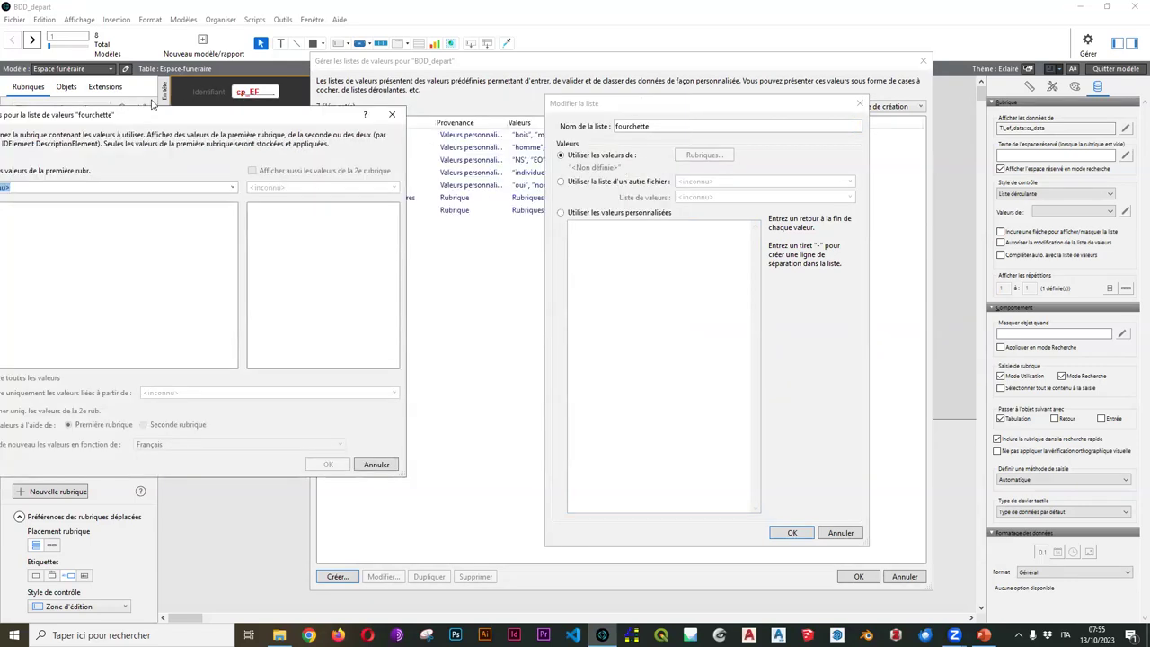
left_click_drag(144, 119, 316, 117)
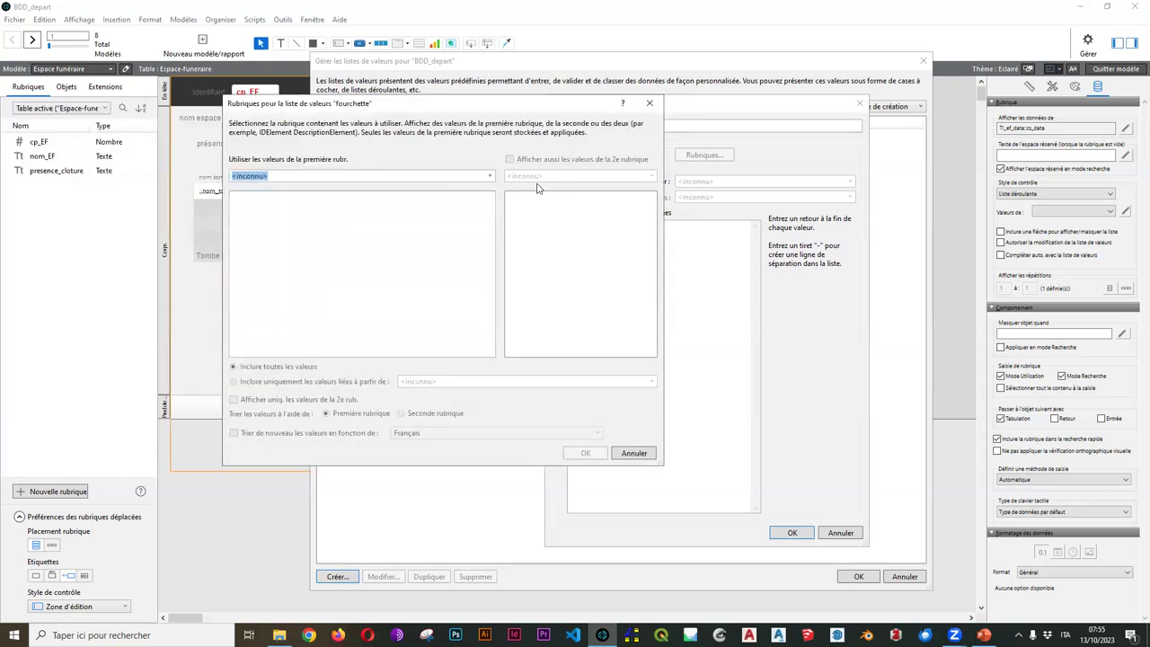
left_click(486, 179)
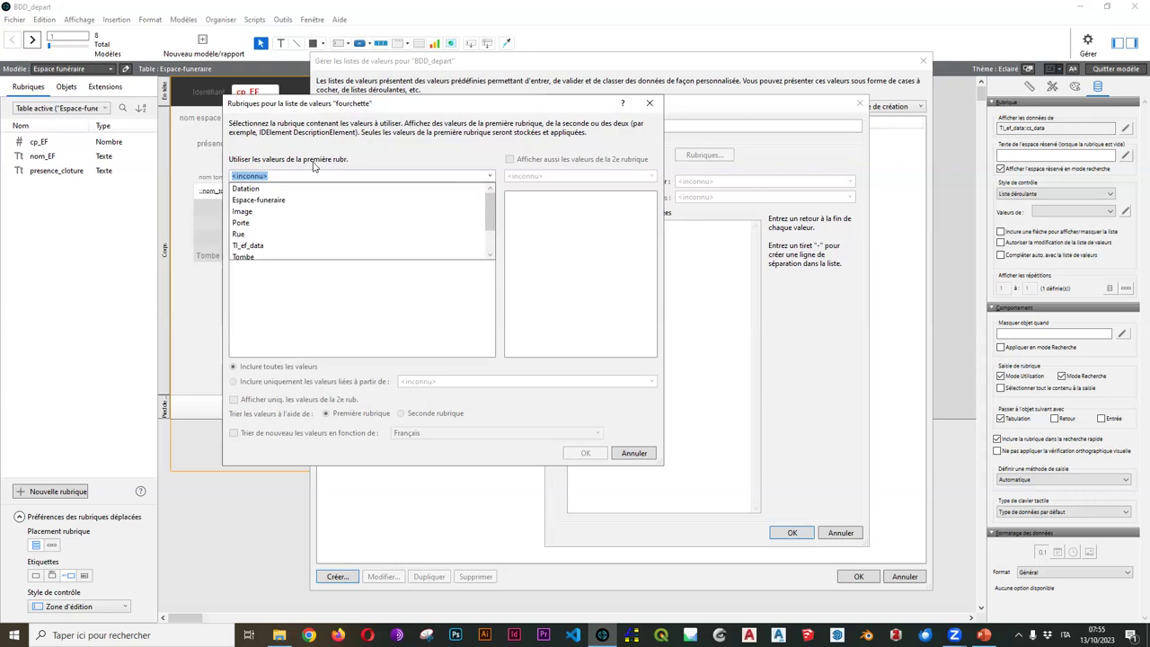
left_click(272, 190)
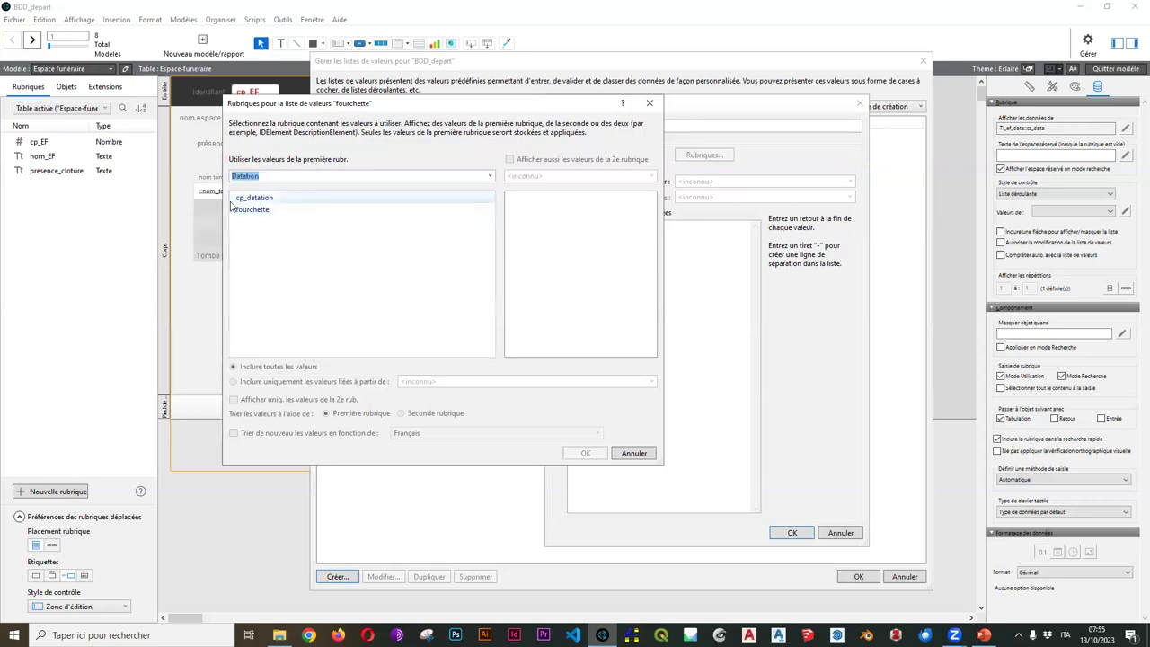
left_click(276, 200)
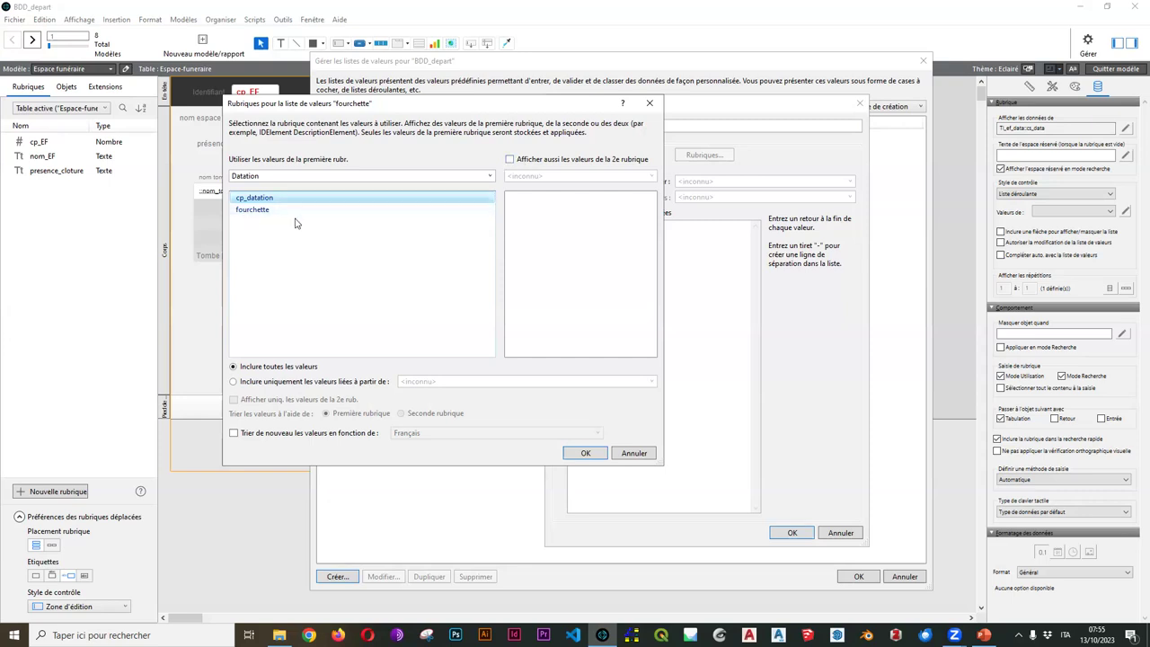
Add Datation's fourchette as the second field, show only the second field's values, and validate the value list
left_click(511, 159)
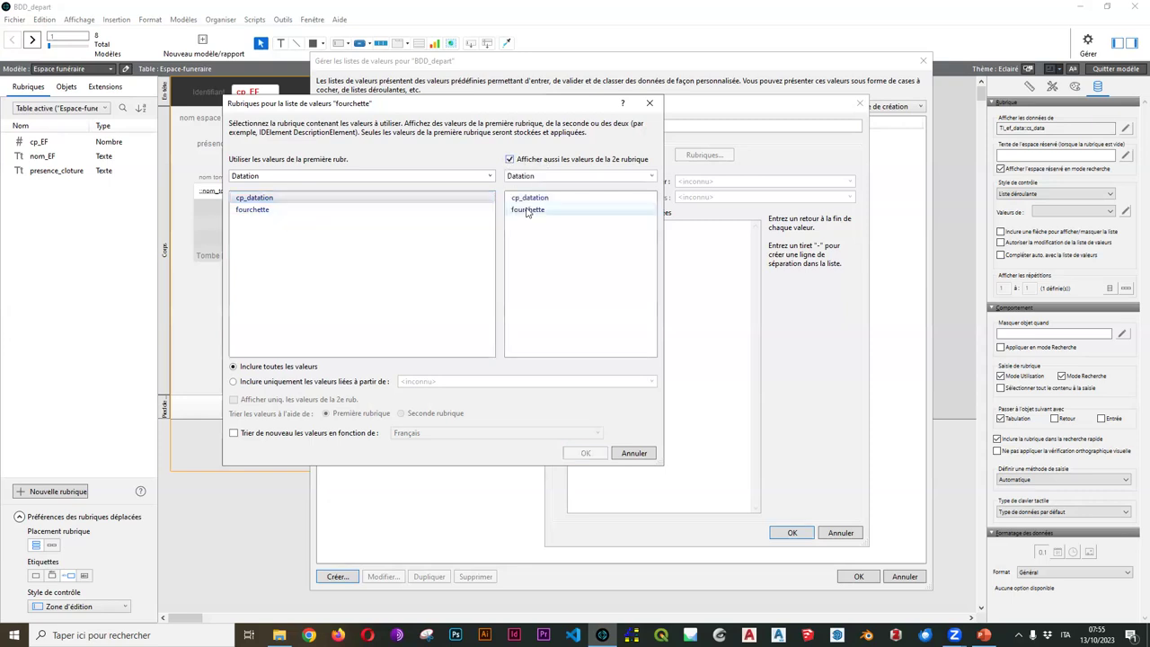
left_click(532, 213)
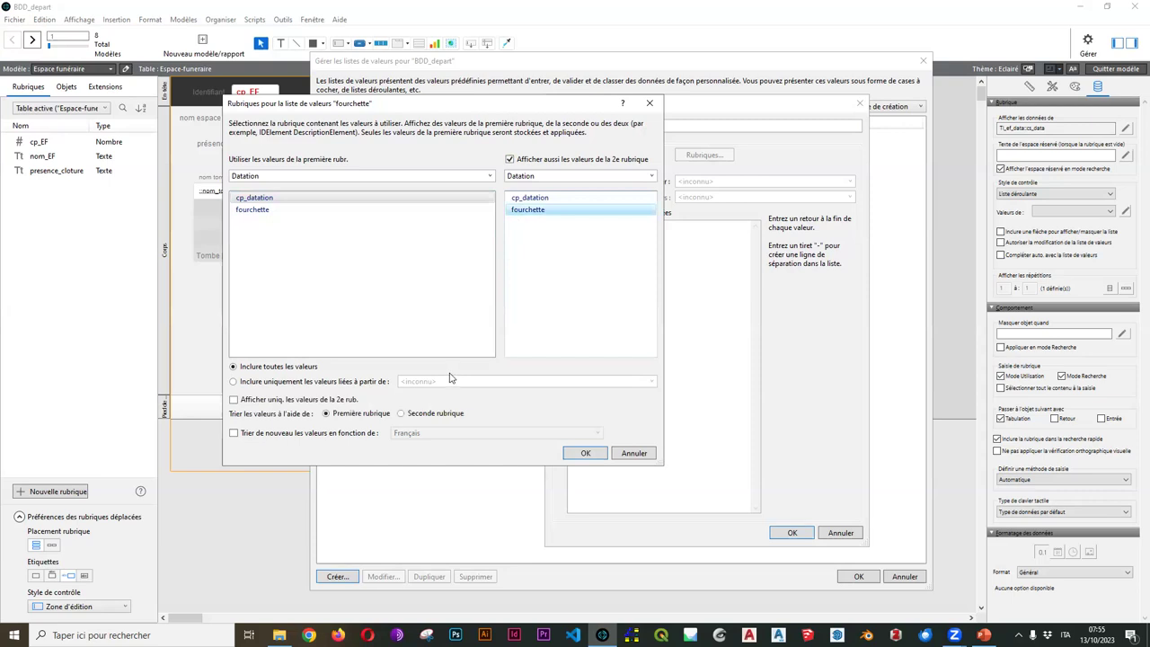
left_click(234, 400)
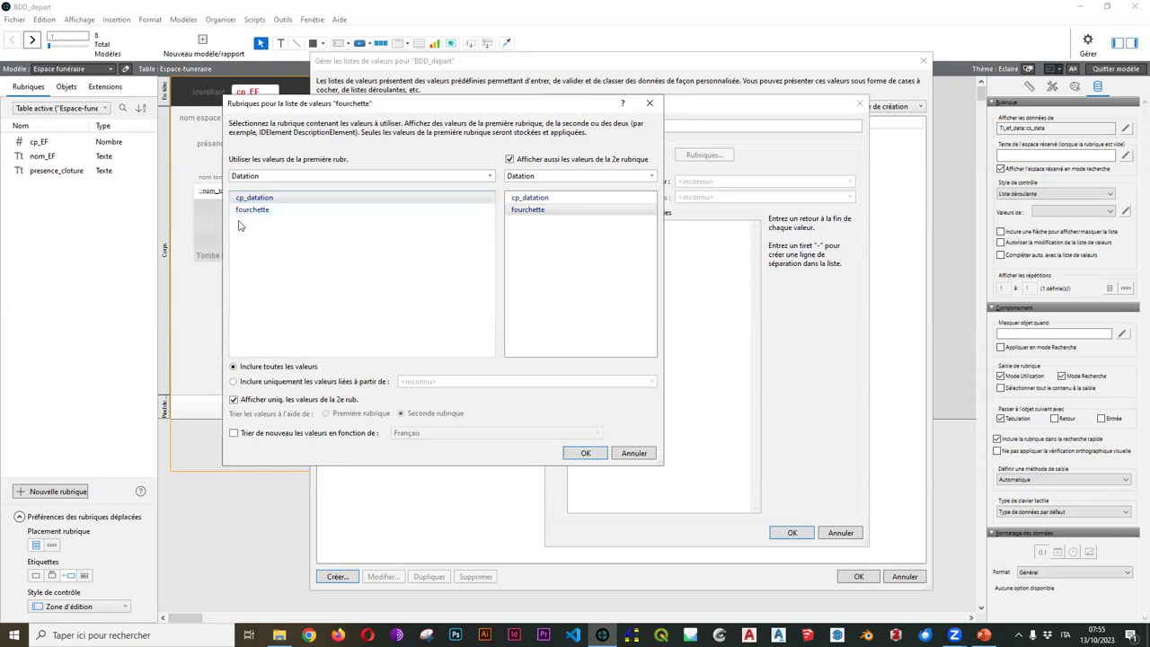
left_click(585, 453)
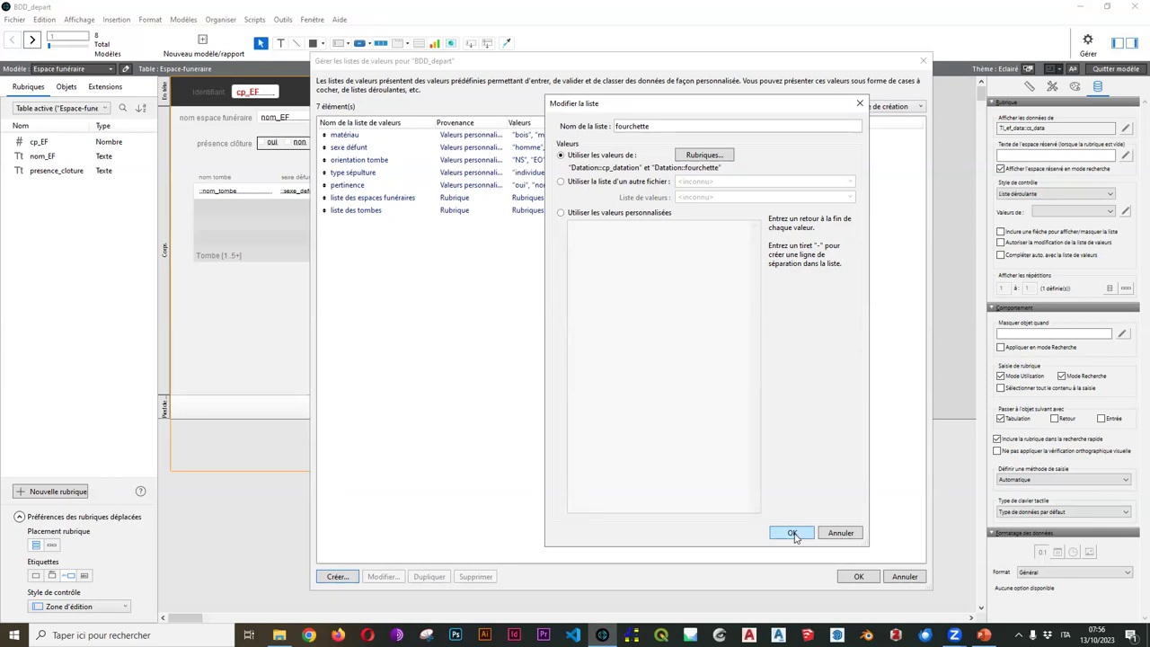
left_click(792, 534)
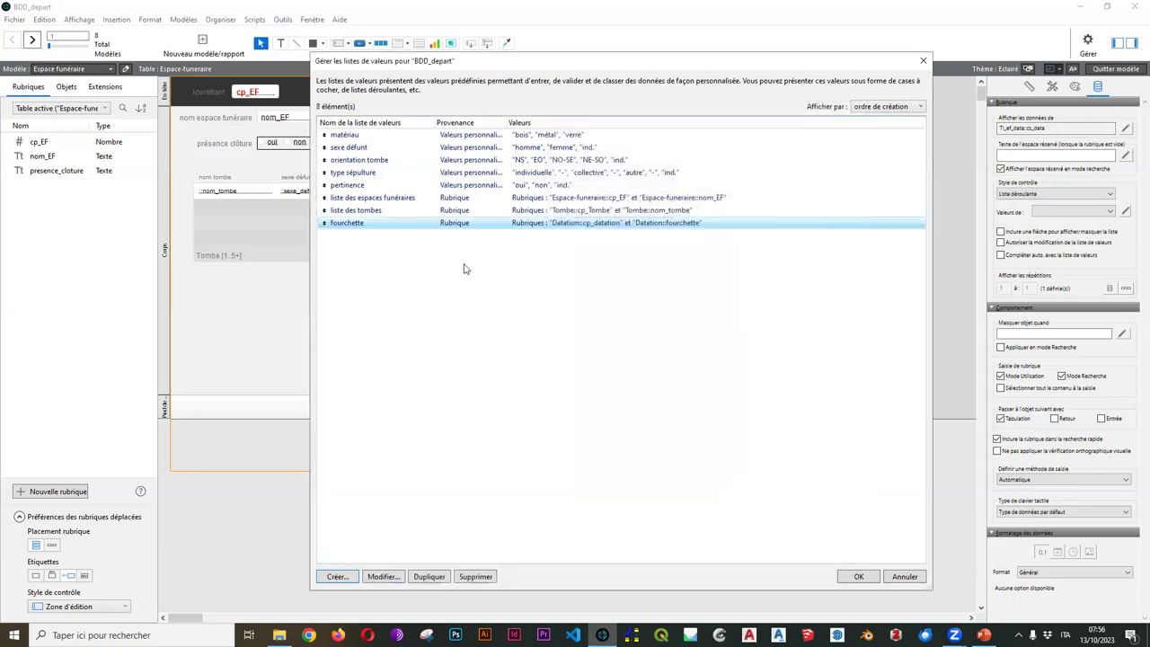
left_click(857, 576)
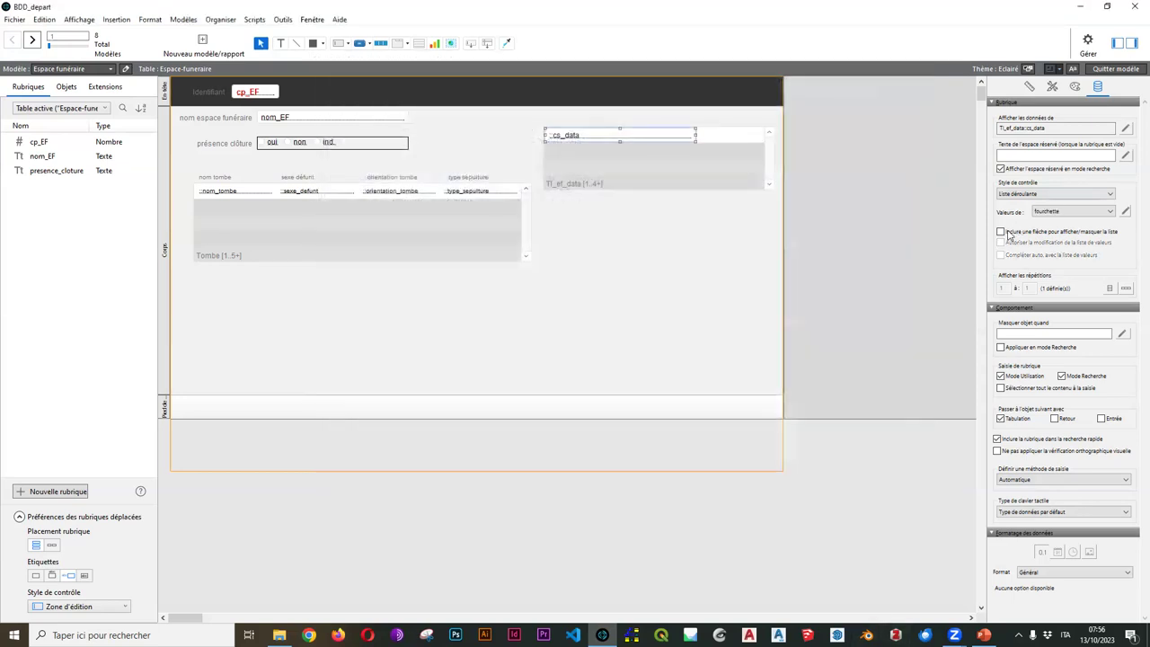
Include an arrow to show or hide the list on the cs_data field and save the layout changes
left_click(1002, 233)
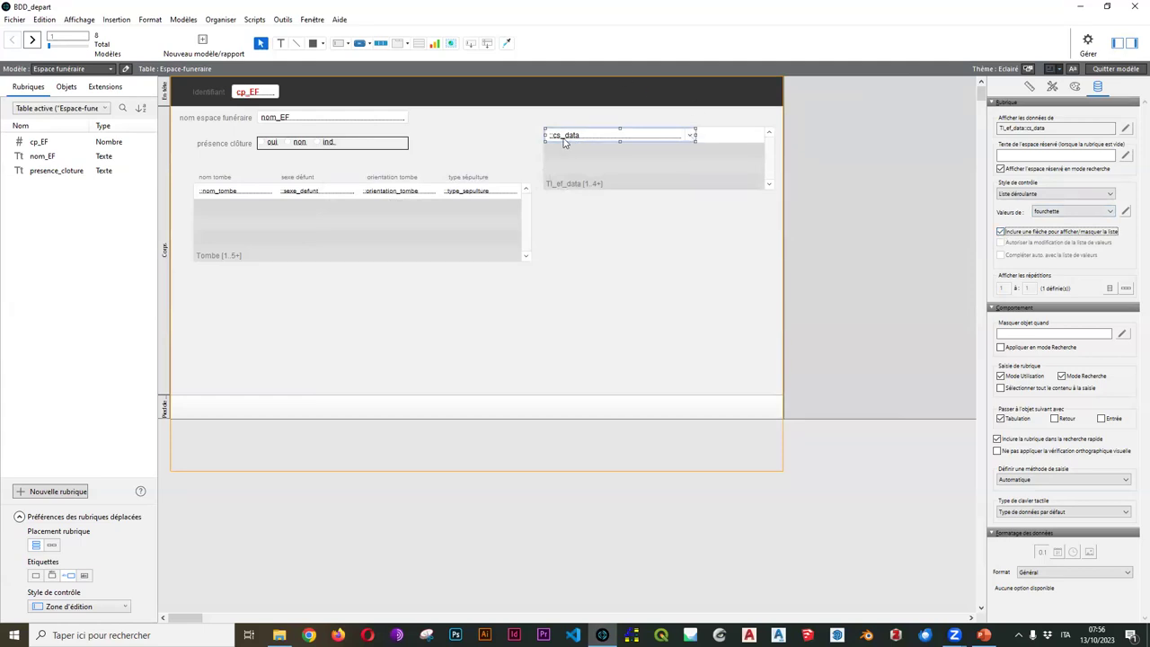
left_click(1104, 74)
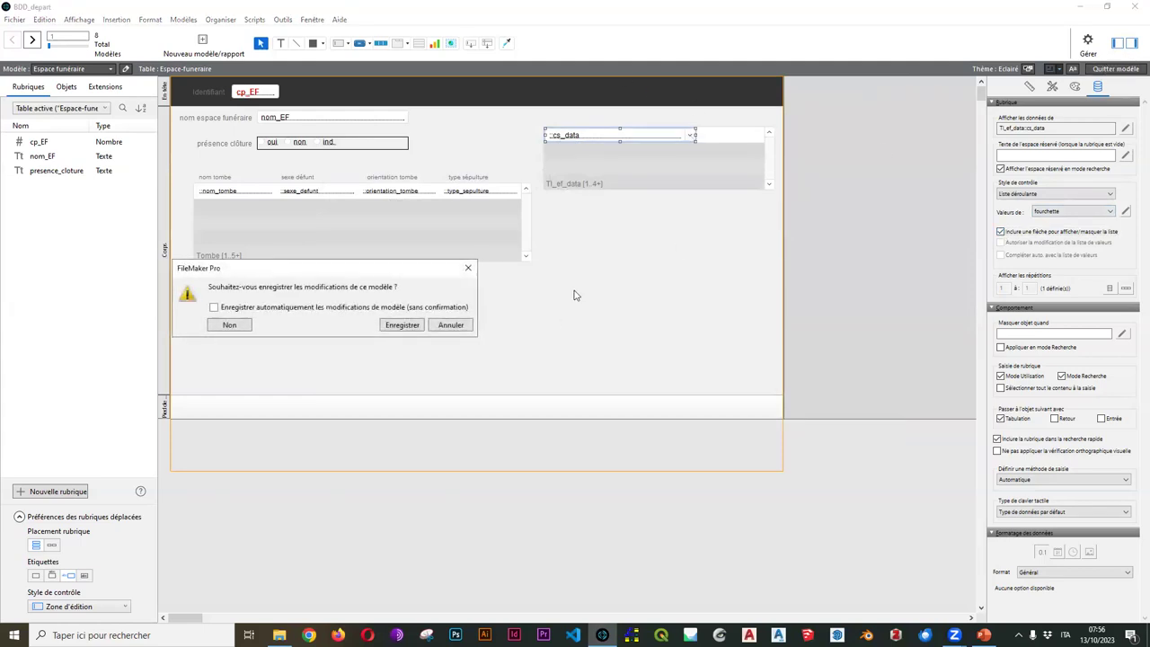
left_click(416, 329)
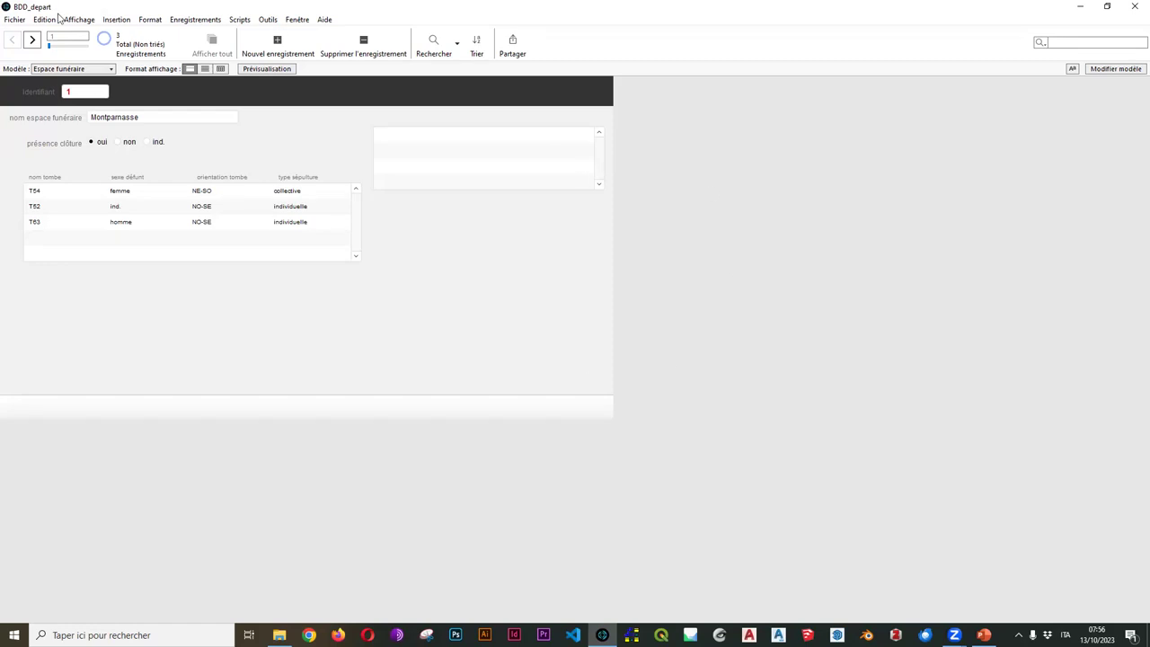
View the Datation layout and return to the Espace funéraire layout
left_click(102, 69)
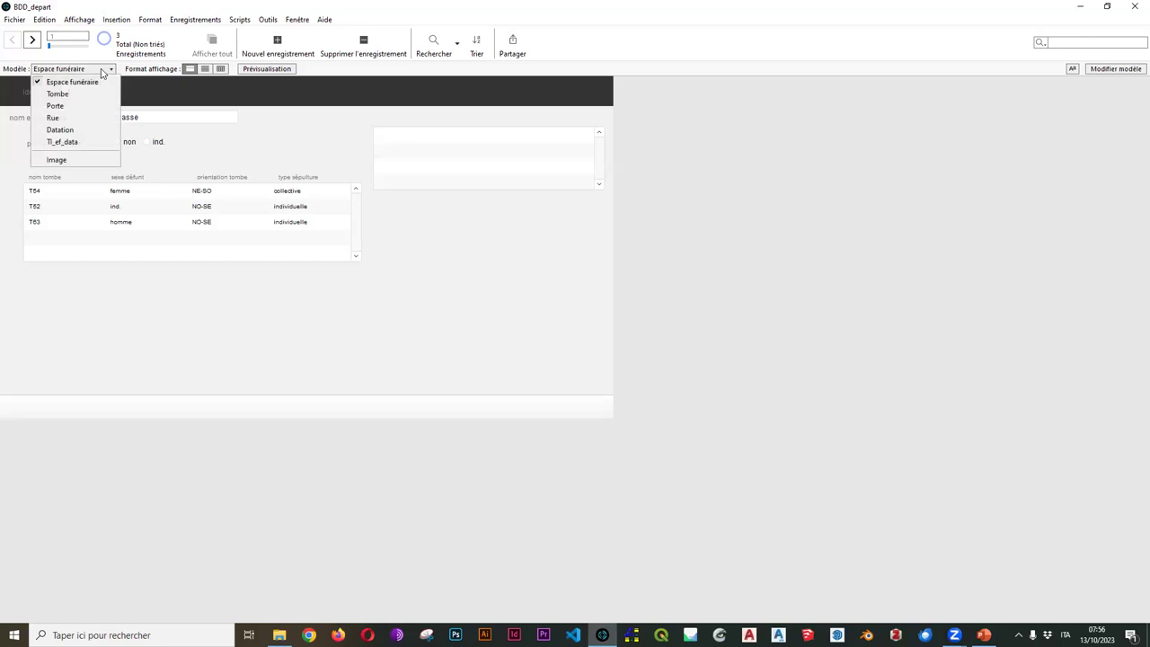
left_click(53, 131)
left_click(44, 70)
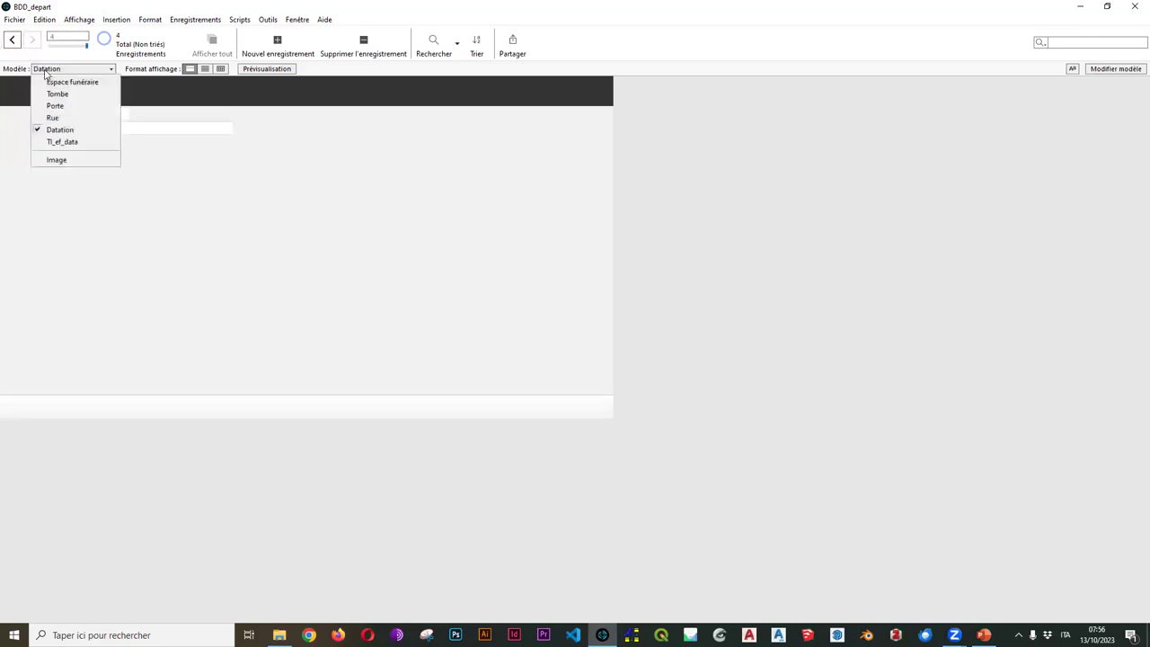
left_click(46, 80)
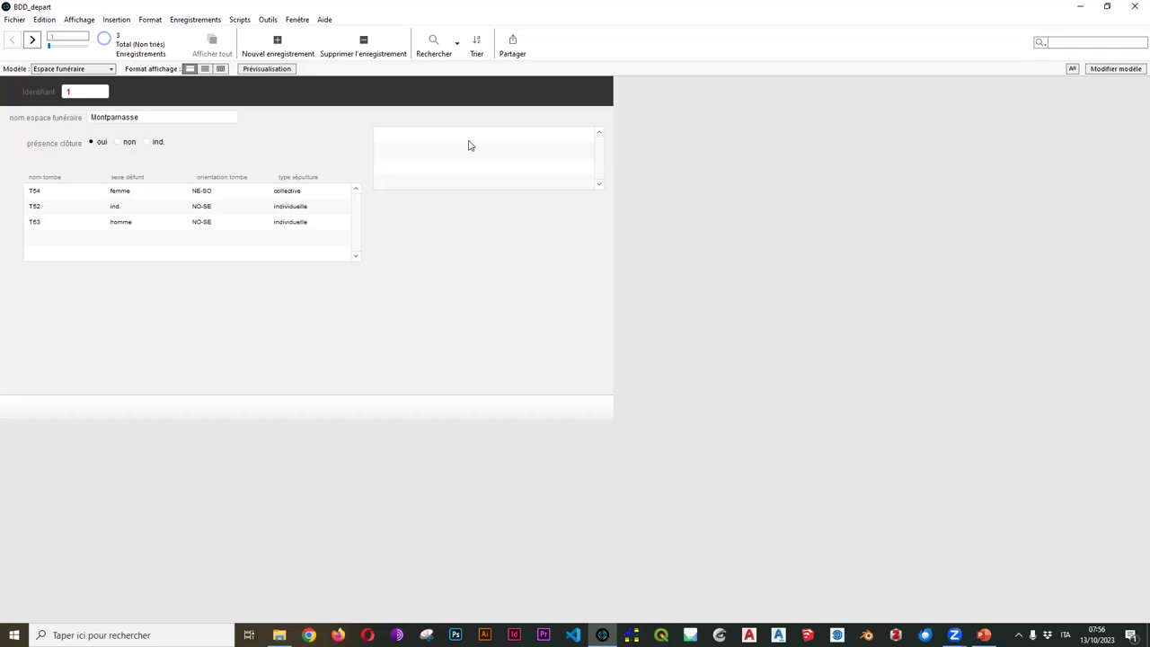
Open the database management of BDD_depart at its graph of links between tables
left_click(16, 21)
mouse_move(63, 116)
left_click(162, 117)
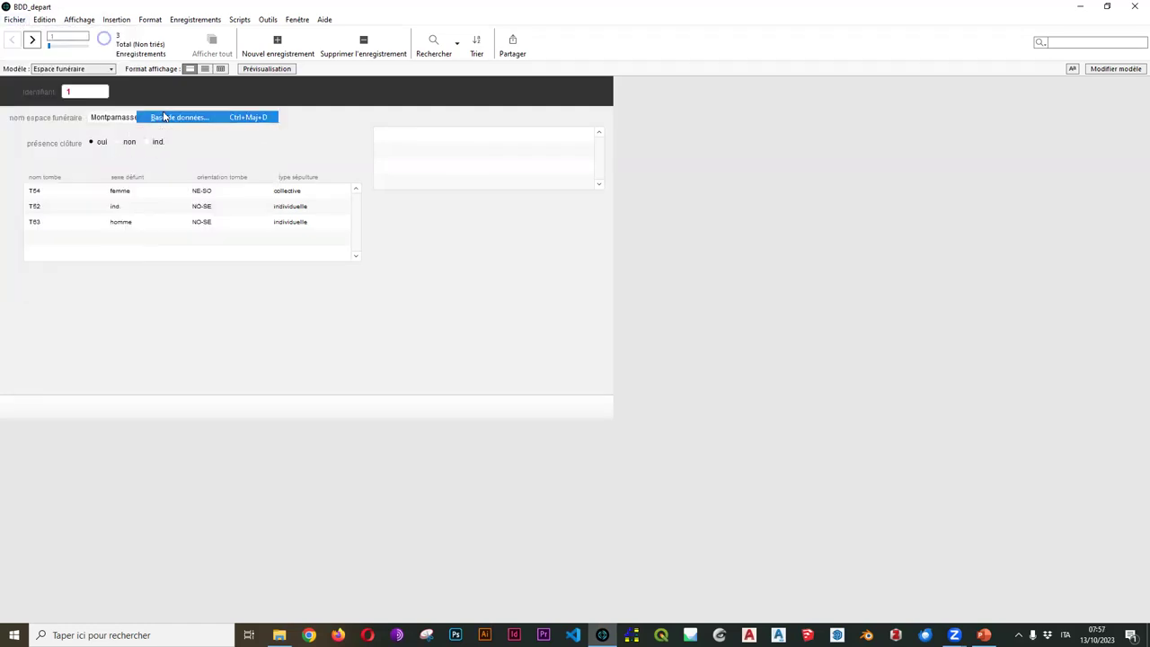
left_click(502, 51)
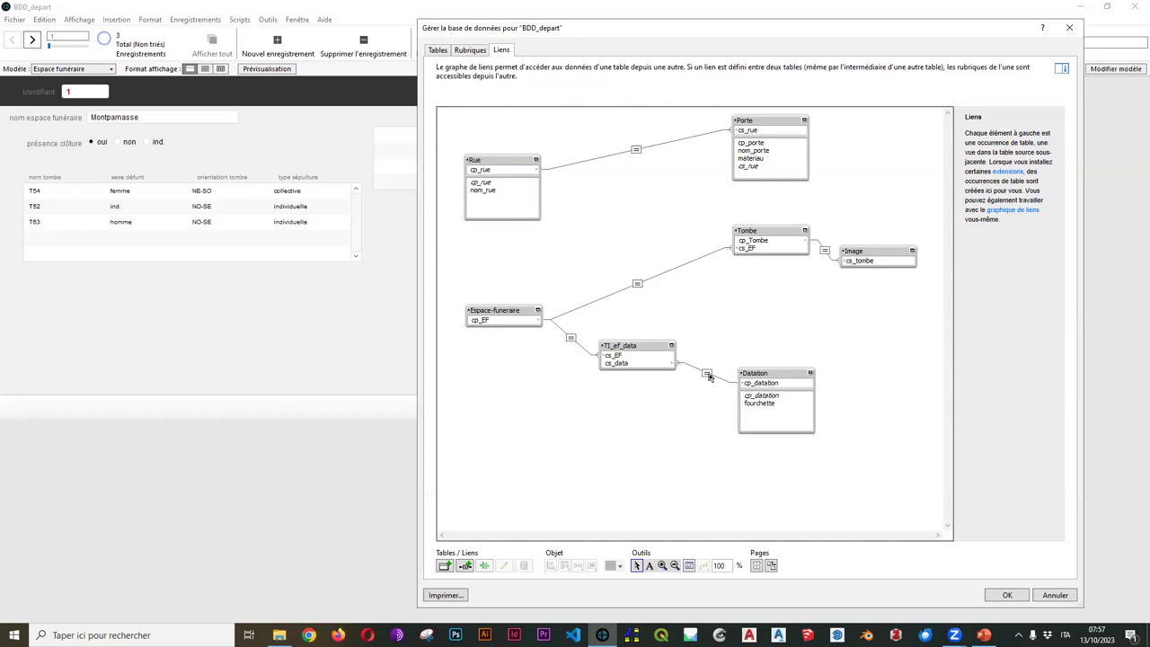
Examine the settings of the links between Espace-funeraire and TI_ef_data and between TI_ef_data and Datation
left_click(570, 339)
double_click(571, 339)
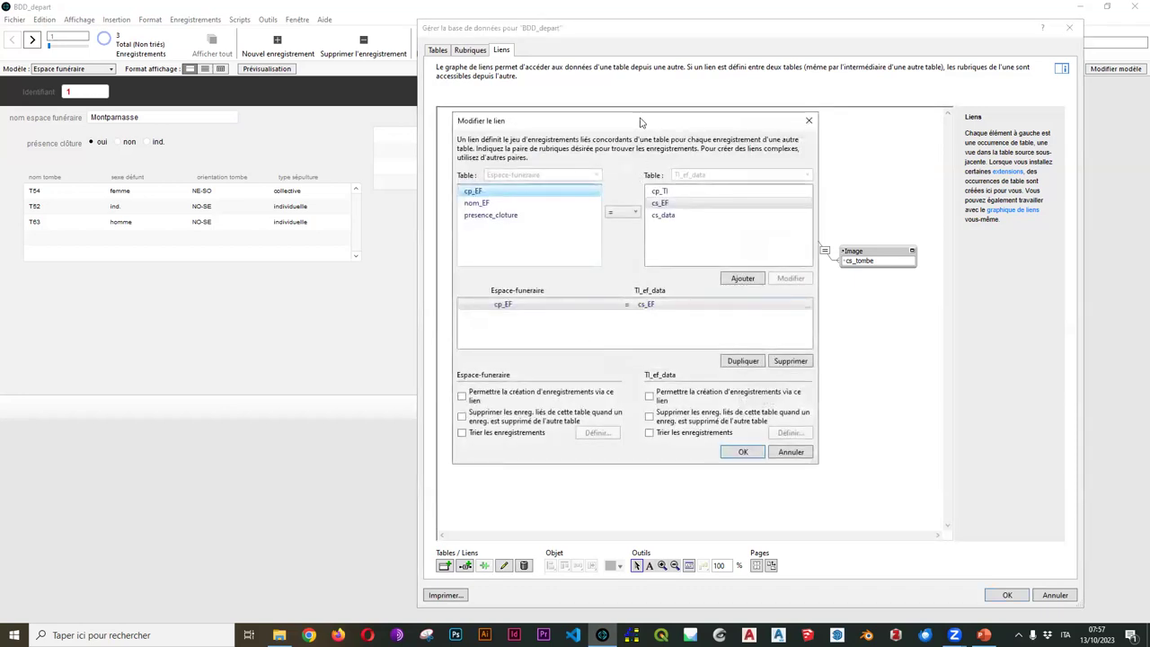
left_click_drag(642, 122, 443, 108)
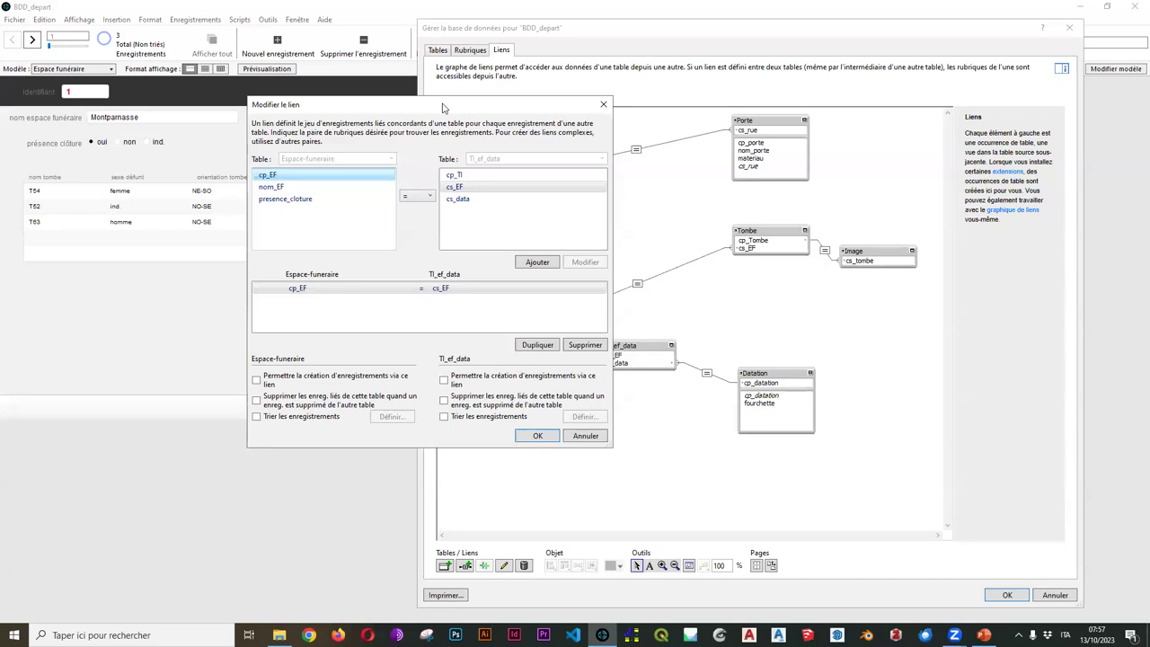
left_click(603, 104)
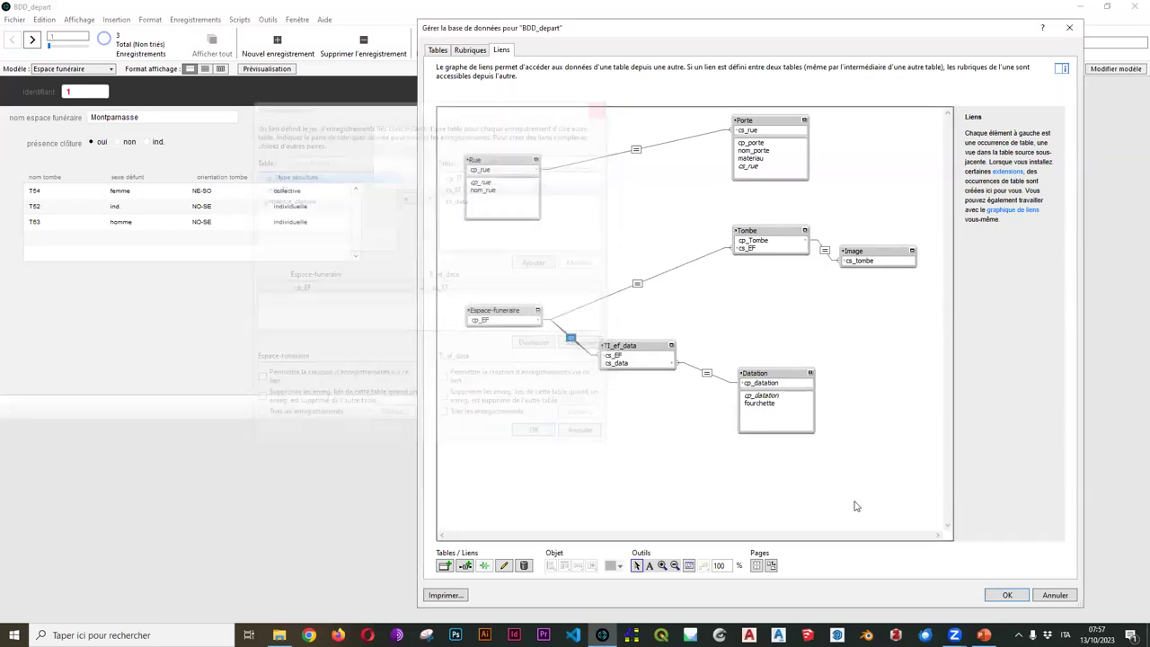
double_click(707, 372)
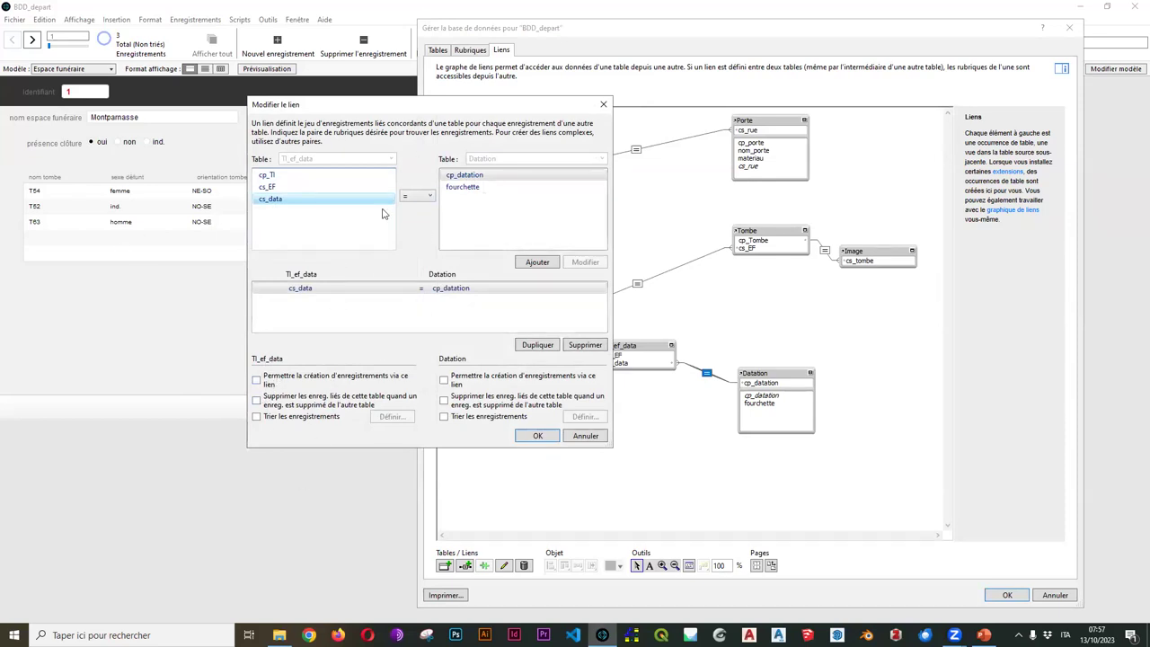
left_click(417, 197)
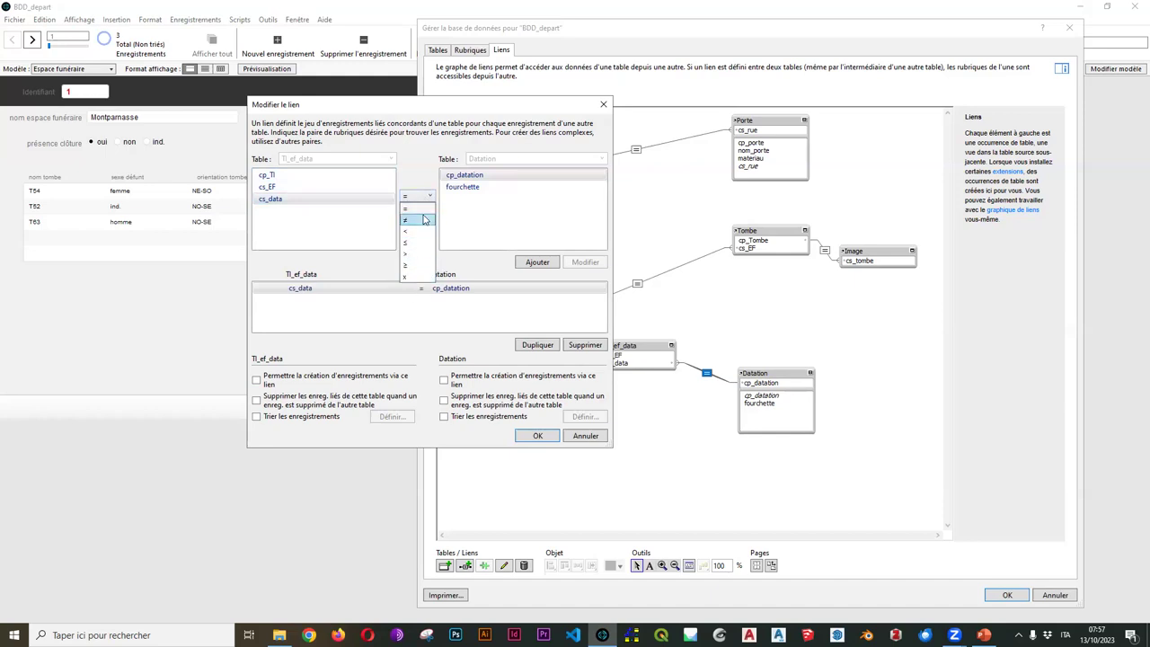
left_click(425, 192)
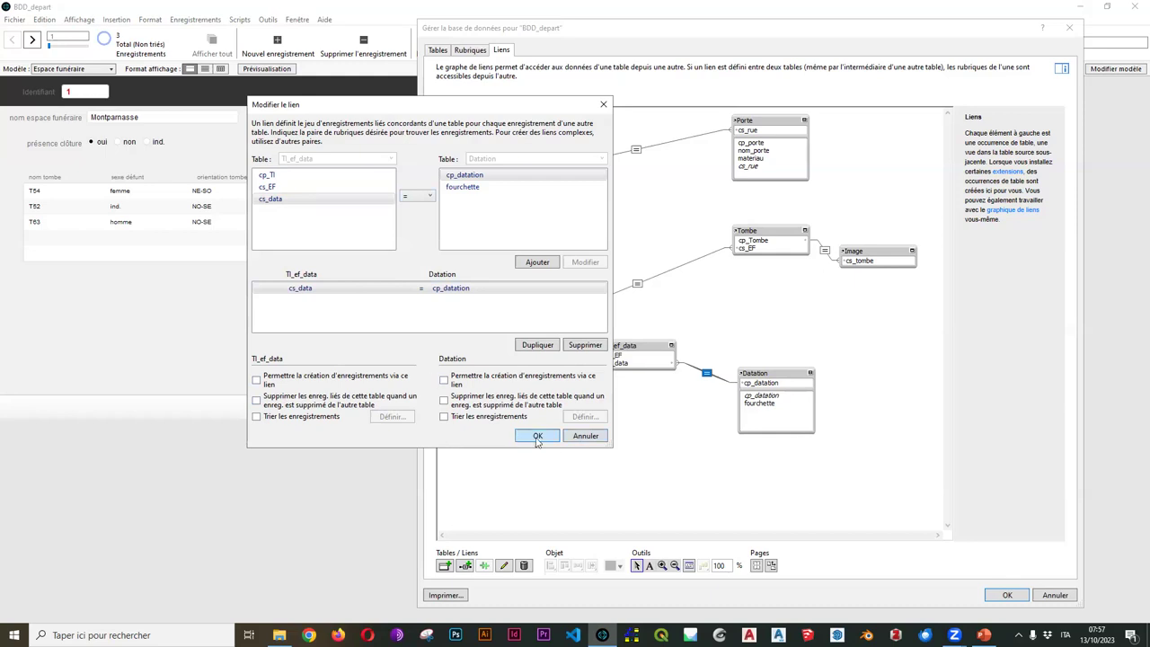
left_click_drag(617, 451, 616, 470)
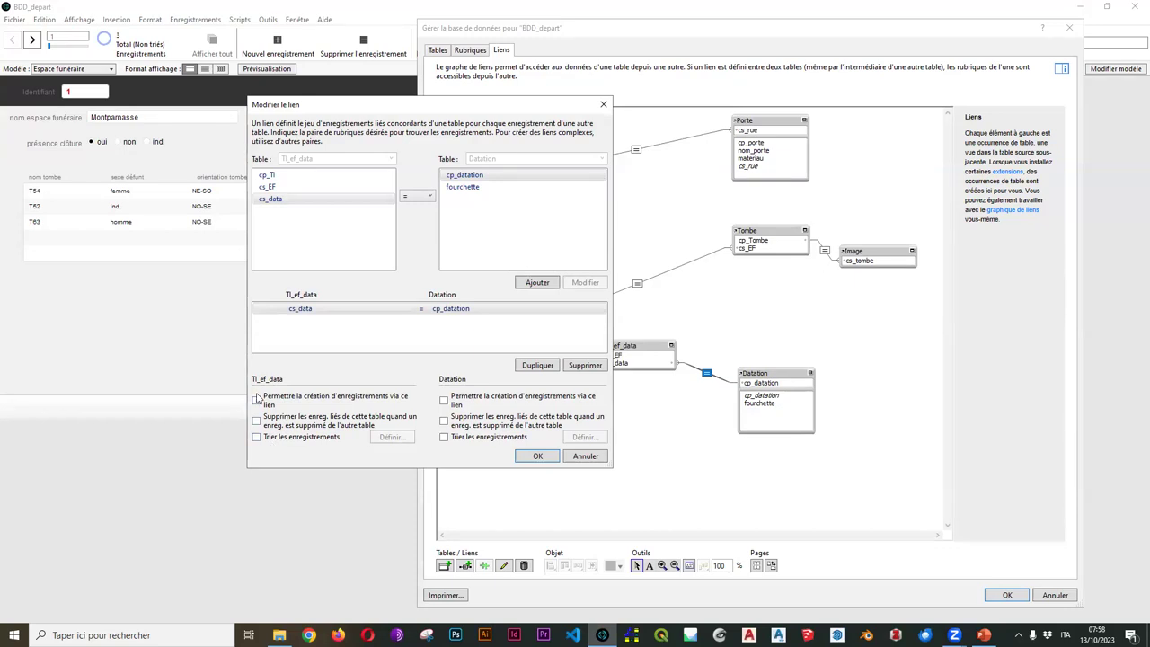
left_click_drag(474, 106, 312, 99)
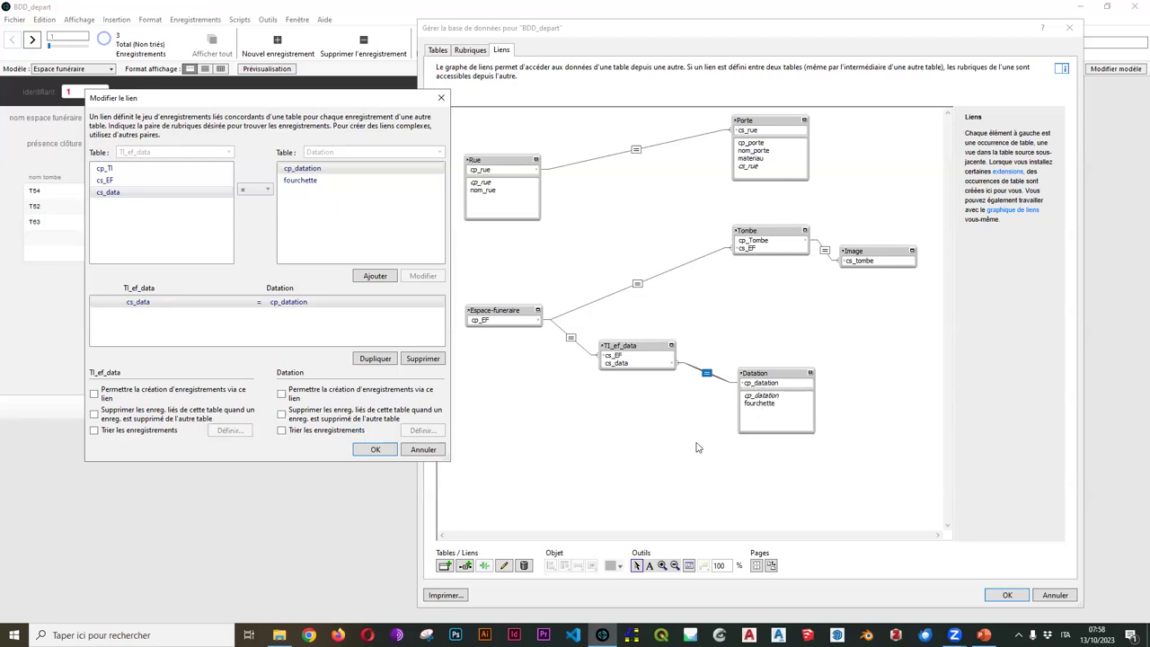
left_click(377, 451)
In the link between Espace-funeraire and TI_ef_data, allow record creation and deletion of linked records on the TI_ef_data side
double_click(571, 337)
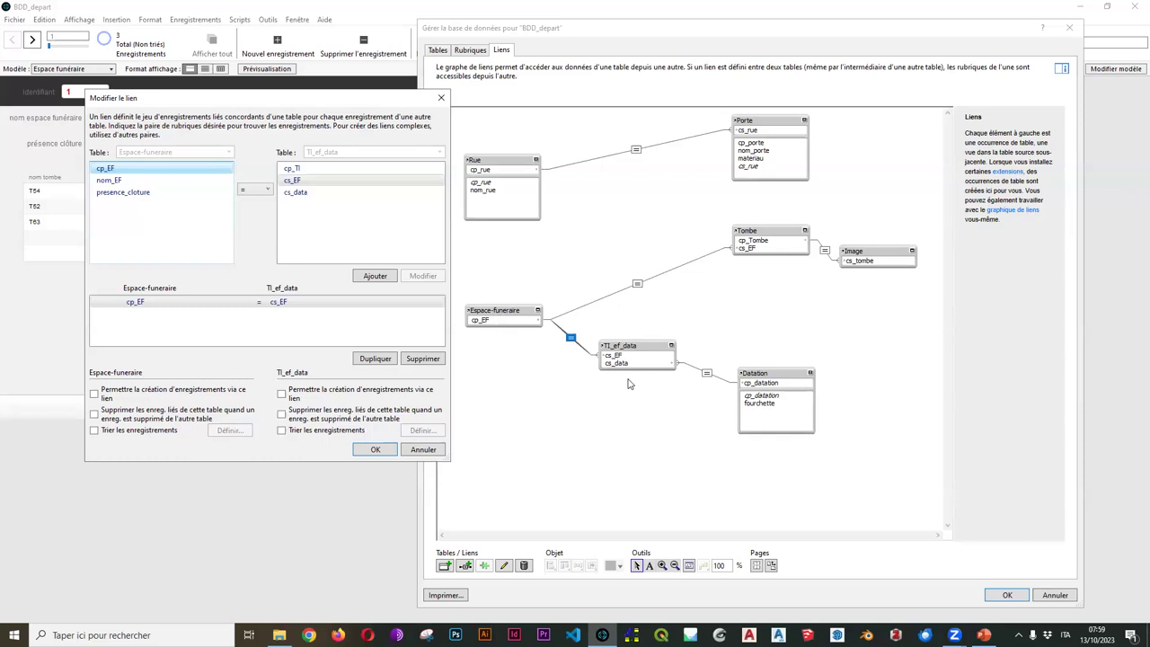
left_click(441, 98)
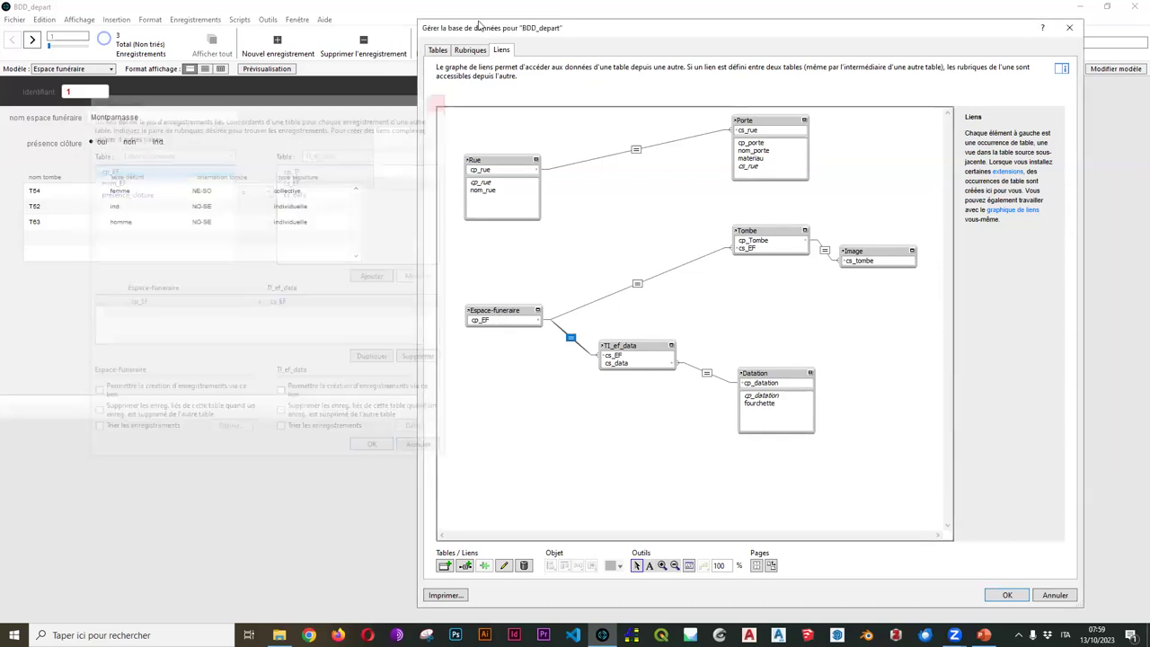
left_click_drag(485, 34, 696, 56)
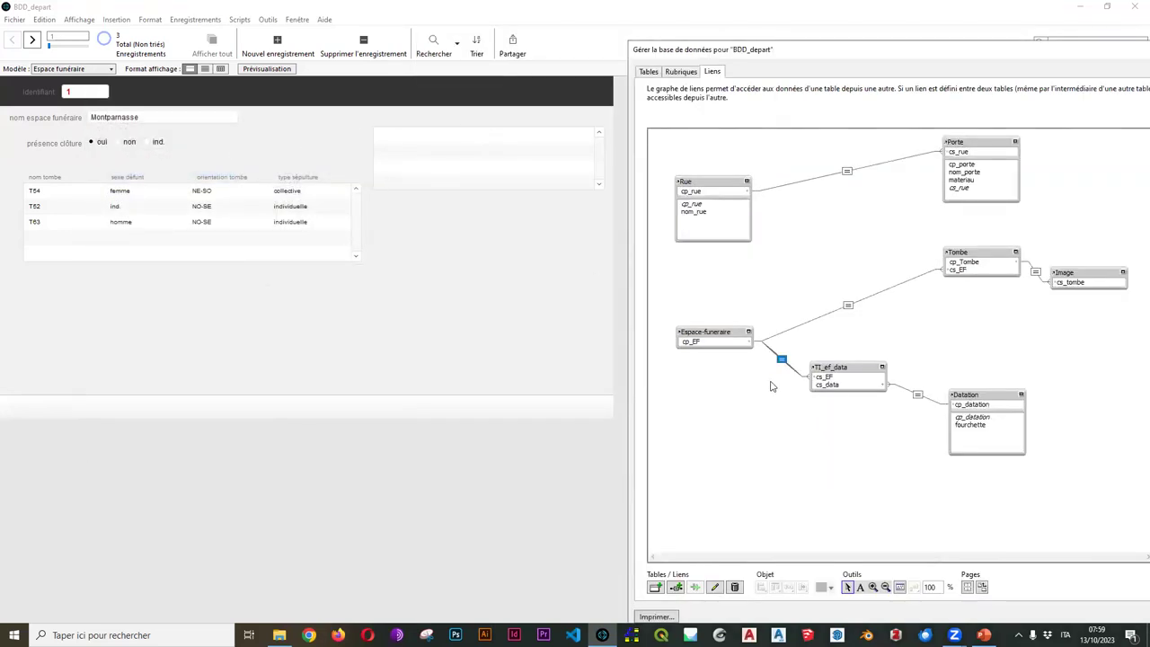
double_click(782, 361)
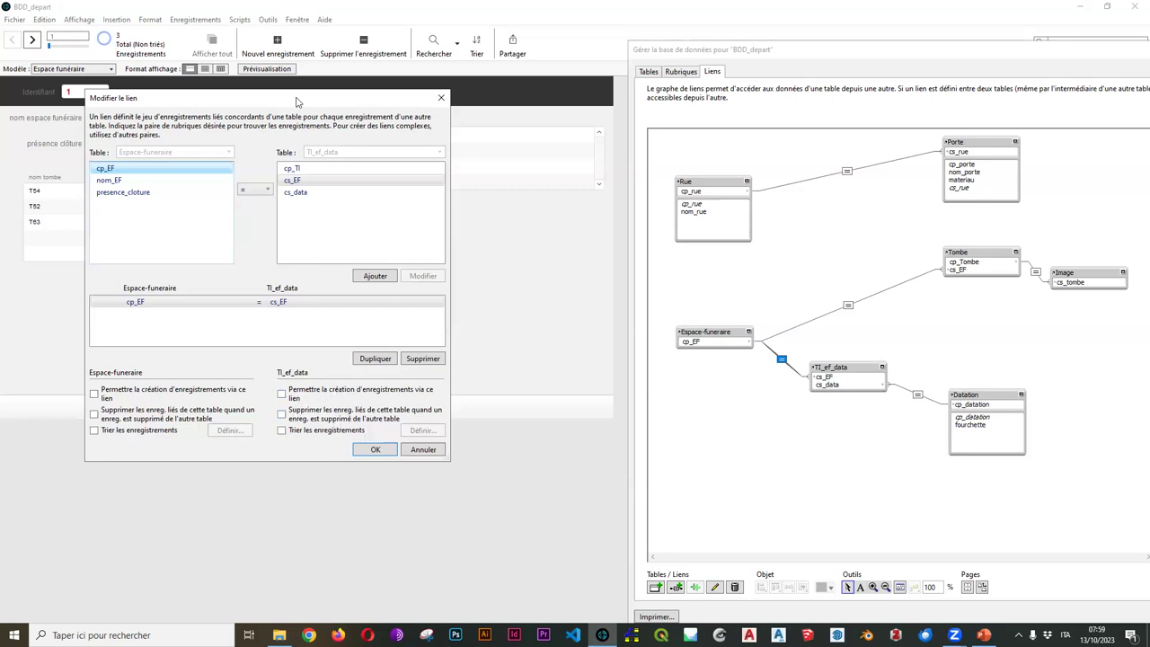
left_click_drag(297, 102, 216, 131)
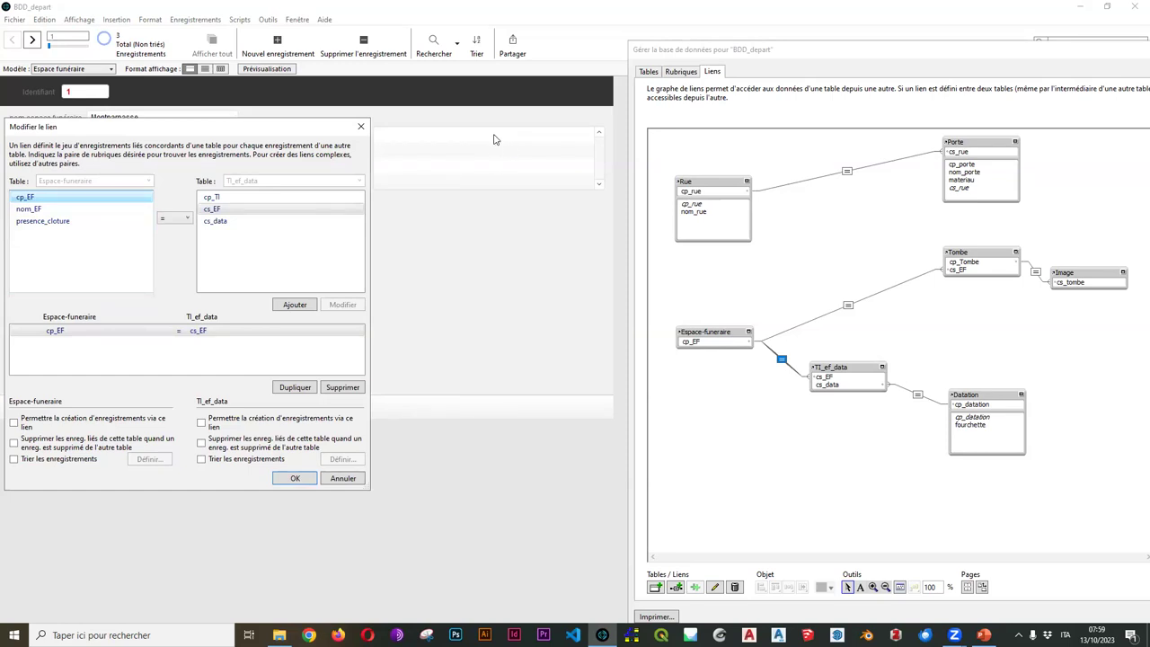
left_click(202, 422)
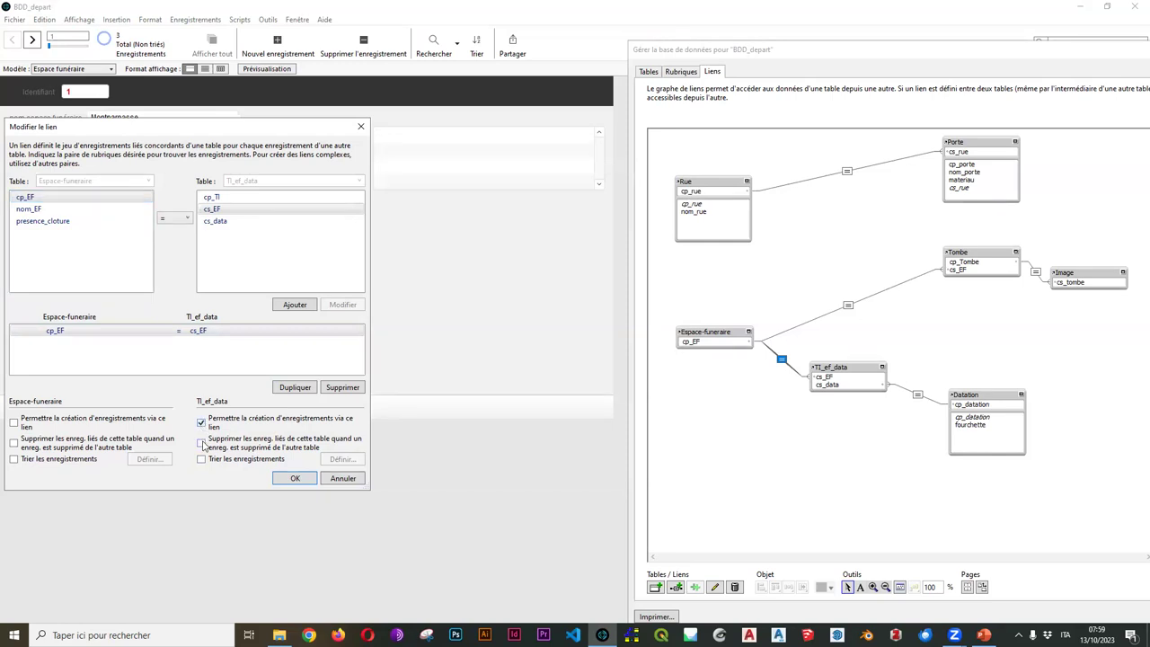
left_click(202, 443)
left_click(295, 478)
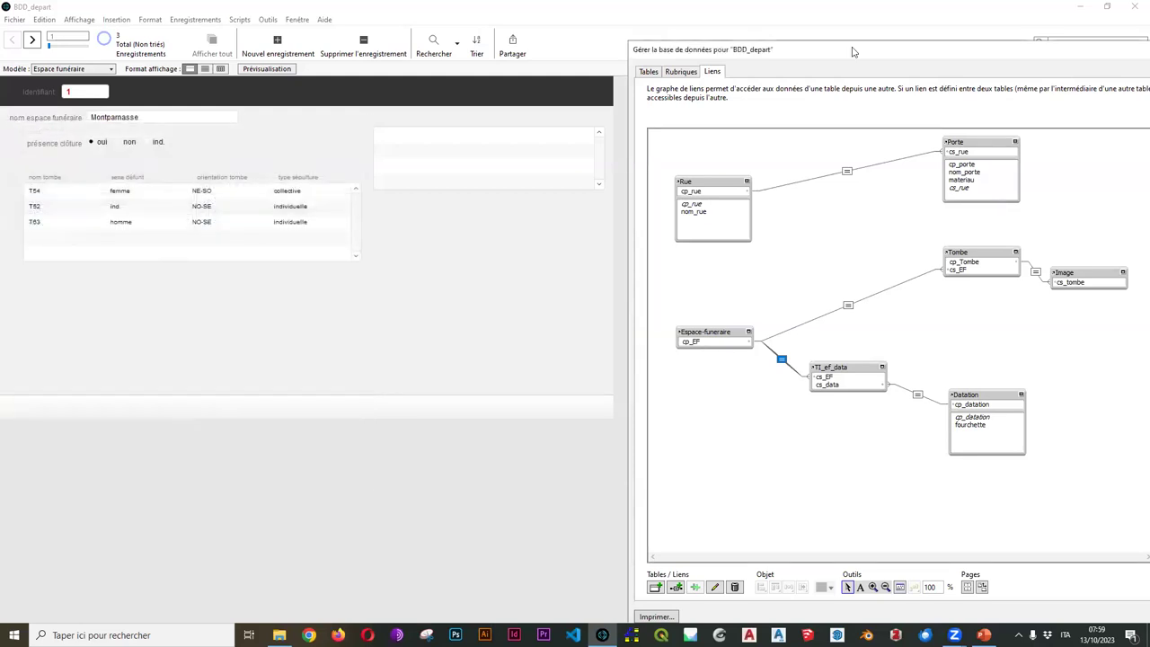
Confirm the database changes and check the drop-down list of date ranges in the Montparnasse record's portal
key("Return")
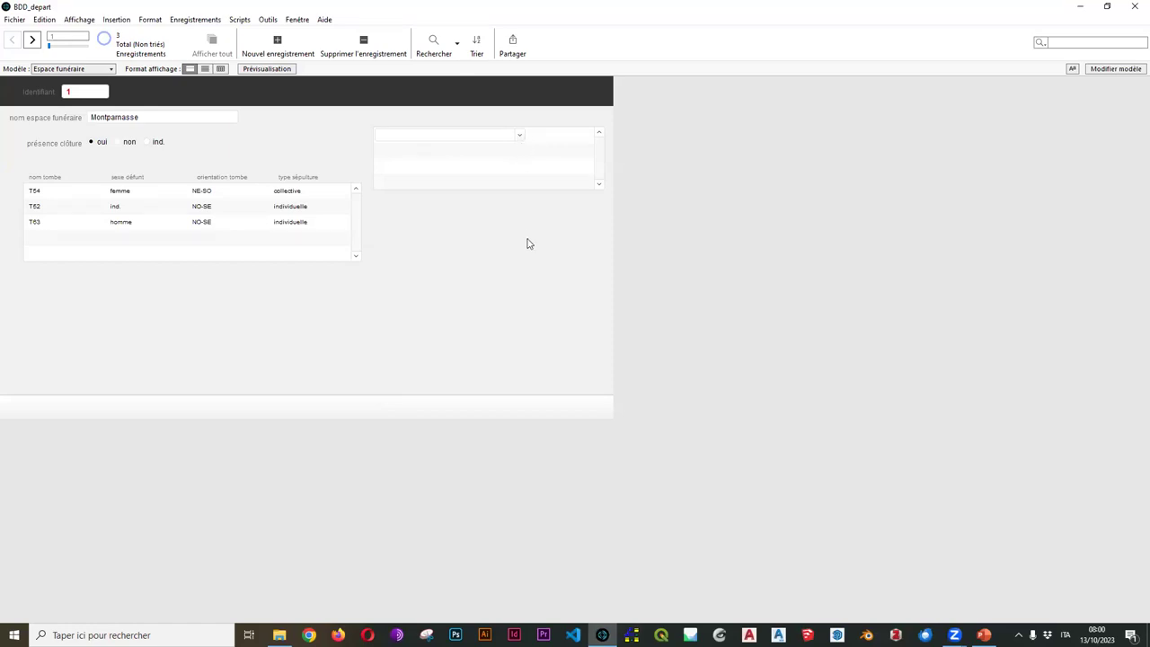
left_click(519, 137)
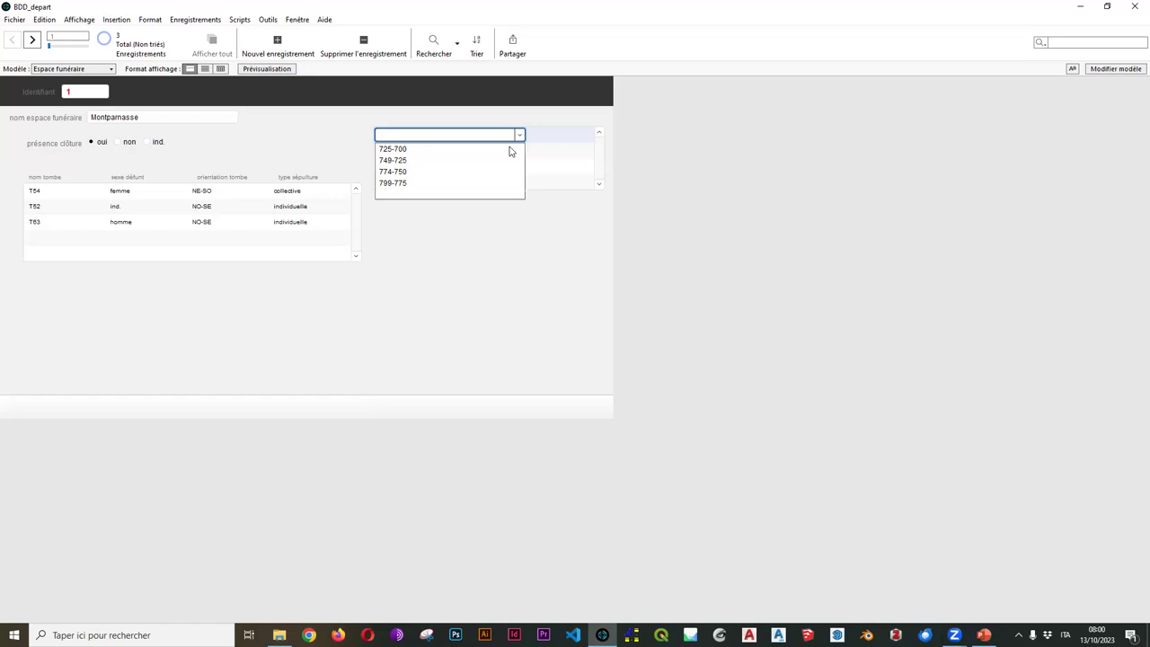
left_click(555, 199)
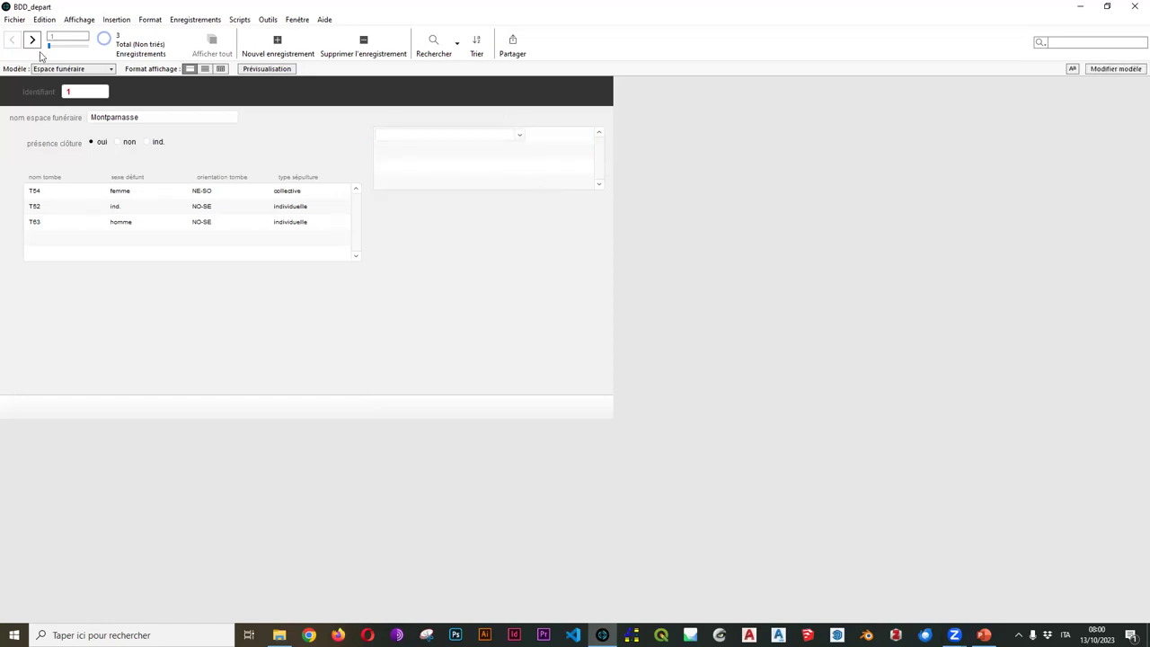
View the TI_ef_data layout and return to the Espace funéraire layout
left_click(71, 69)
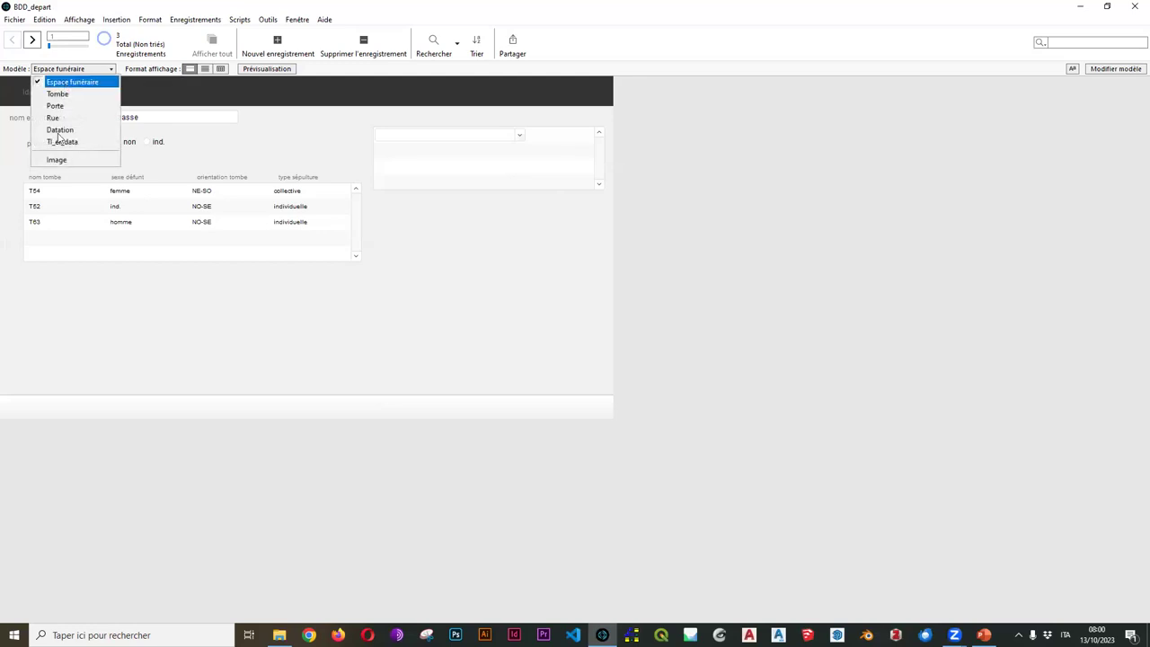
left_click(85, 142)
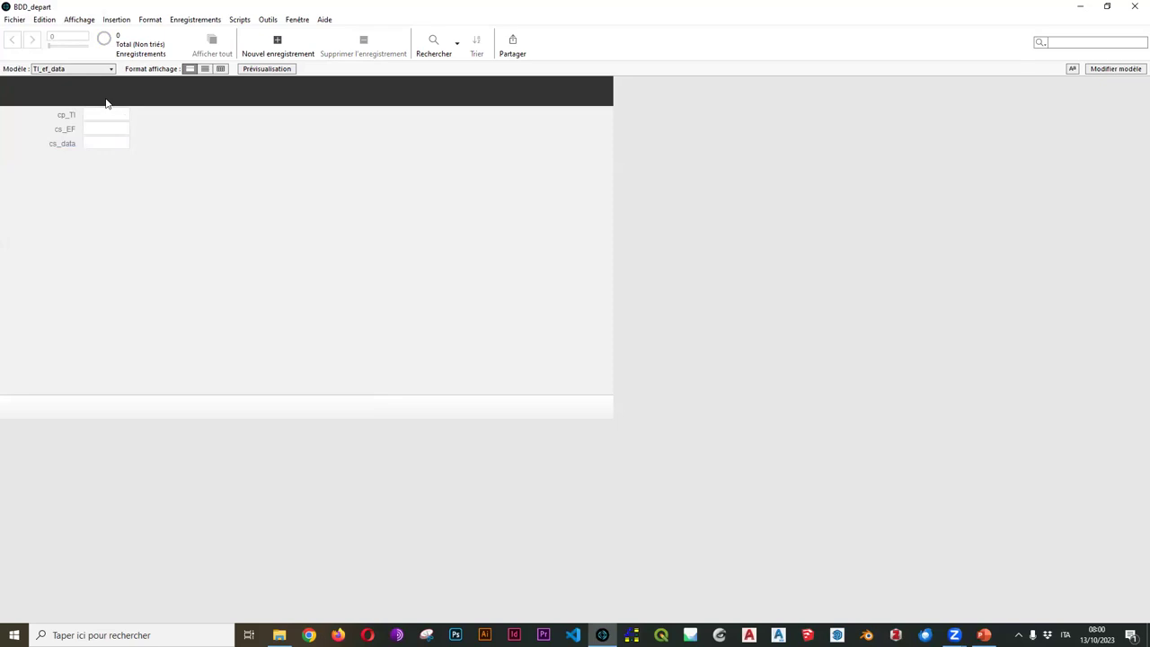
left_click(88, 69)
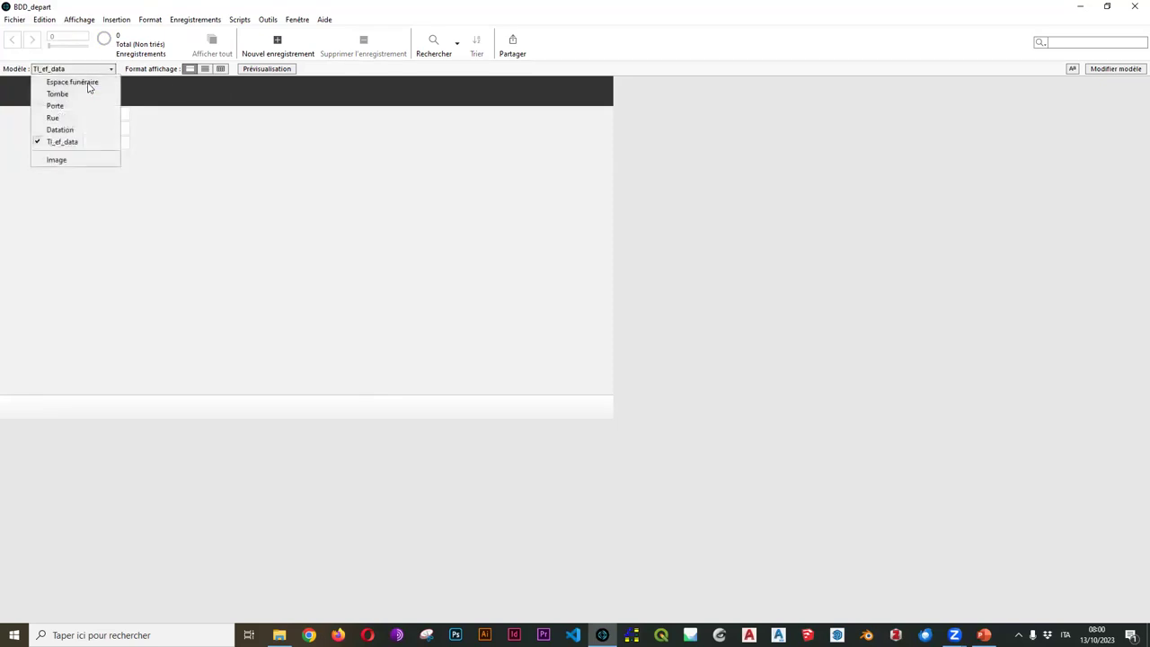
left_click(86, 80)
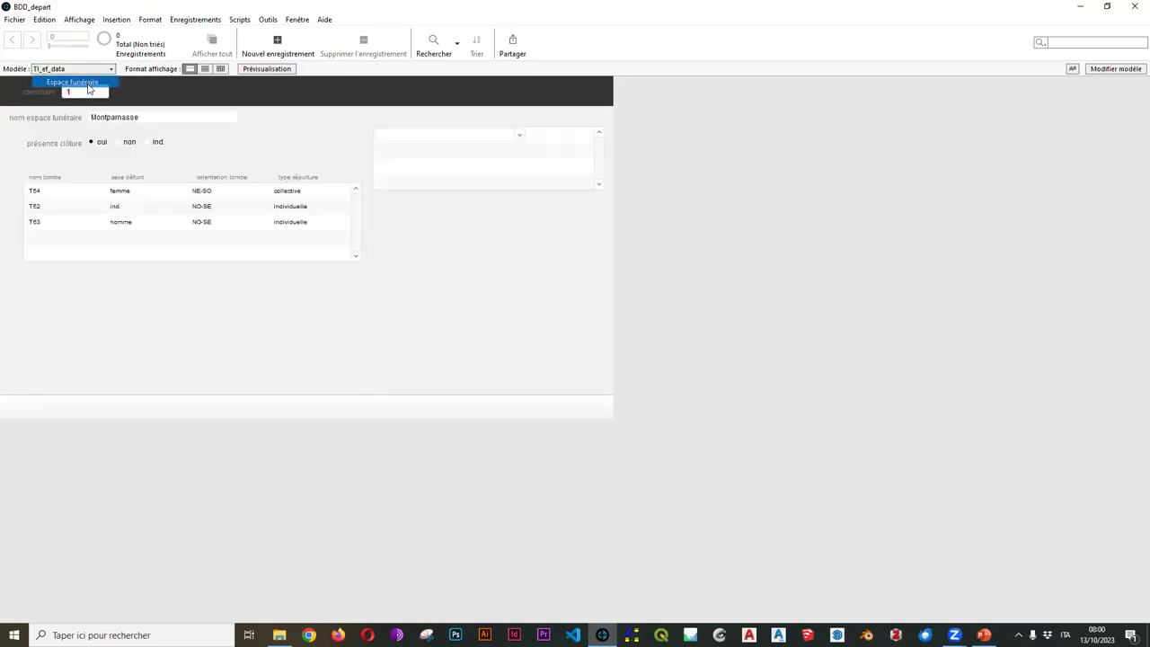
Assign the date ranges 799-775 and 774-750 to the Montparnasse record in the first two portal rows
left_click(519, 141)
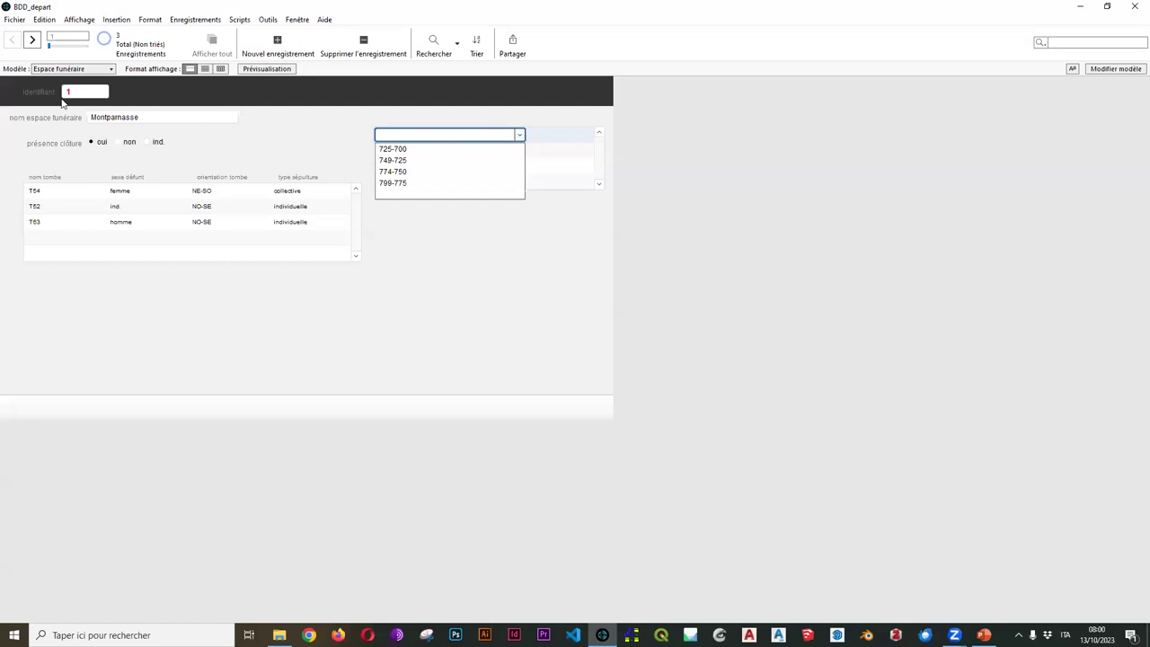
left_click(390, 186)
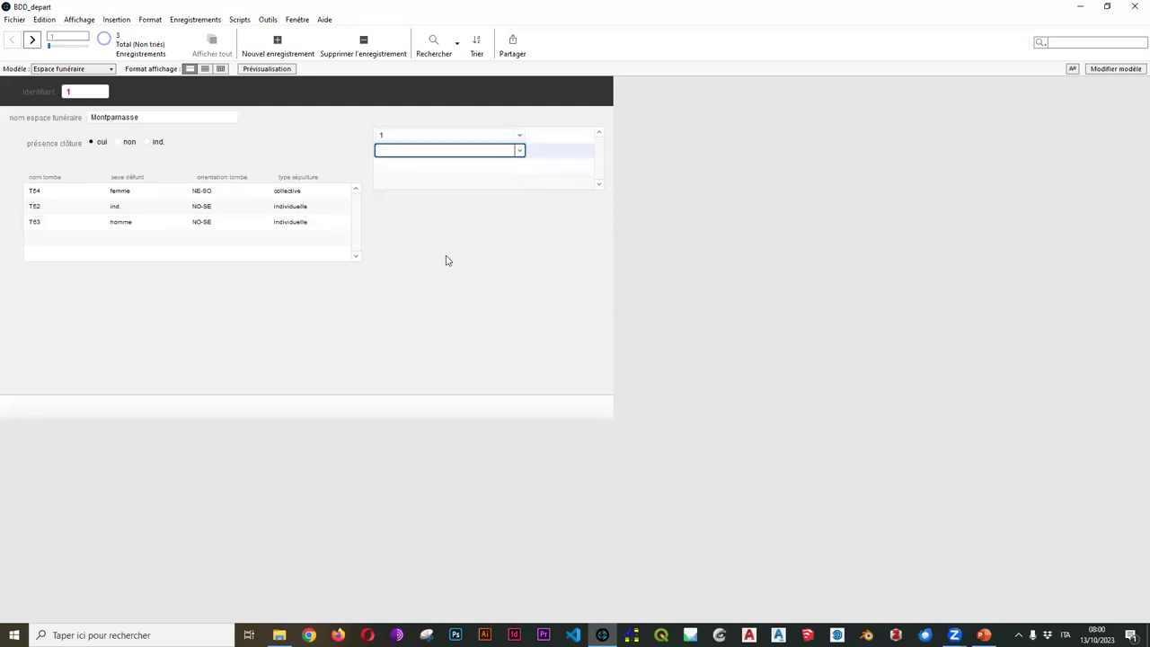
left_click(345, 139)
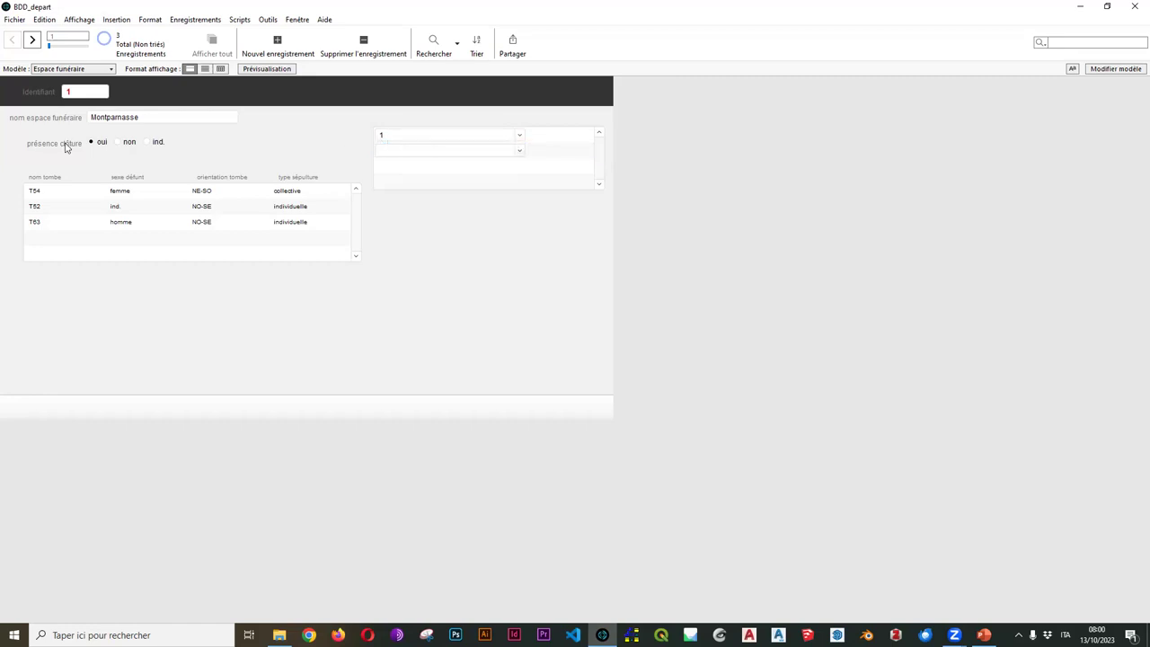
left_click(520, 150)
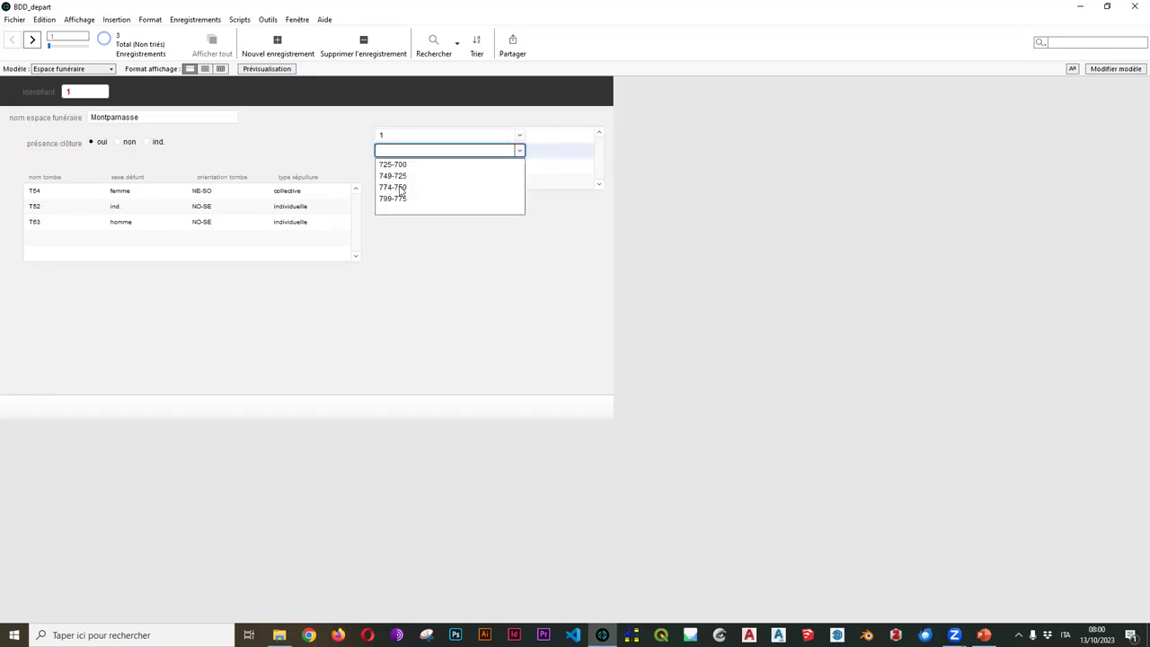
left_click(400, 190)
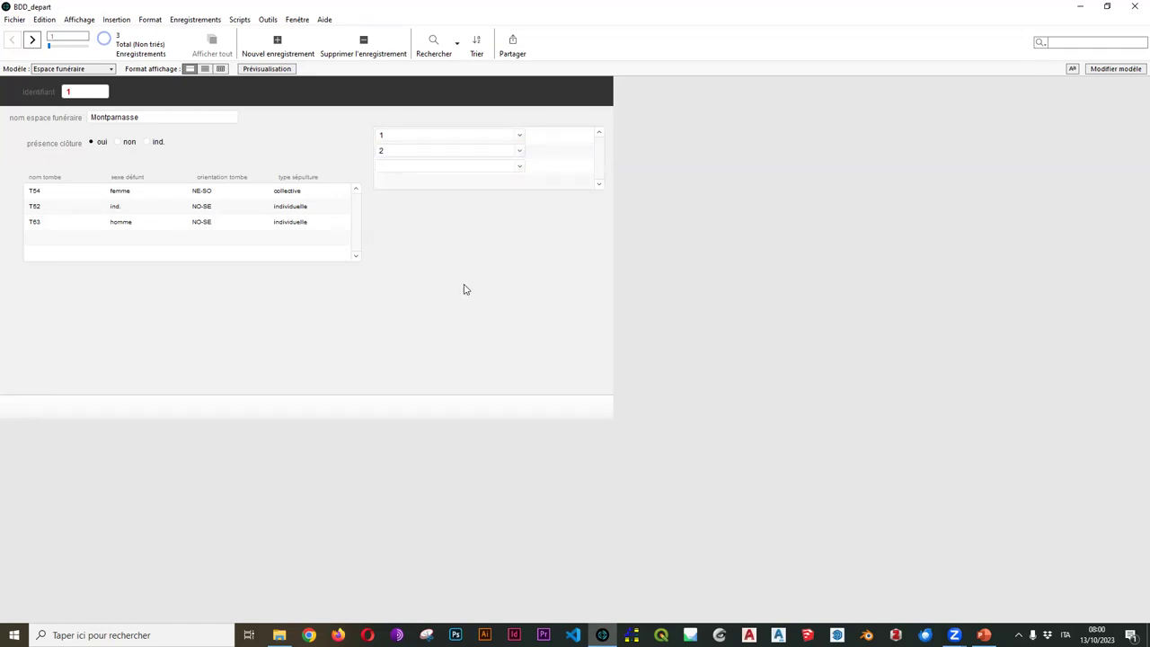
Examine the two linked records in the TI_ef_data layout, and return to the Espace funéraire layout
left_click(72, 68)
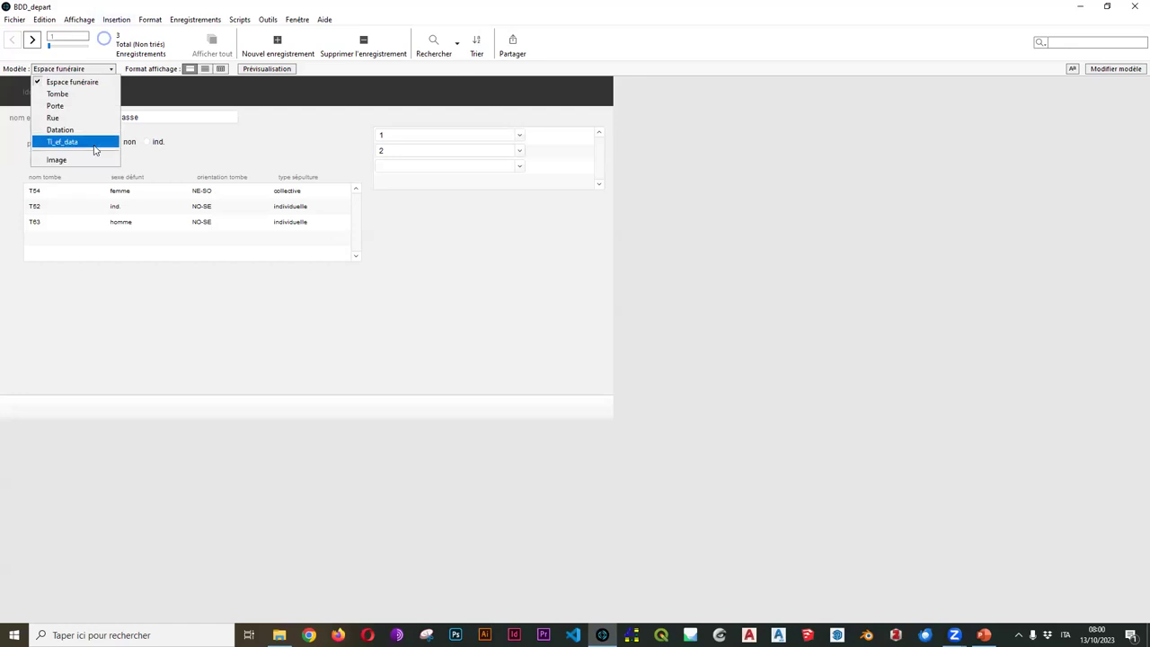
left_click(54, 141)
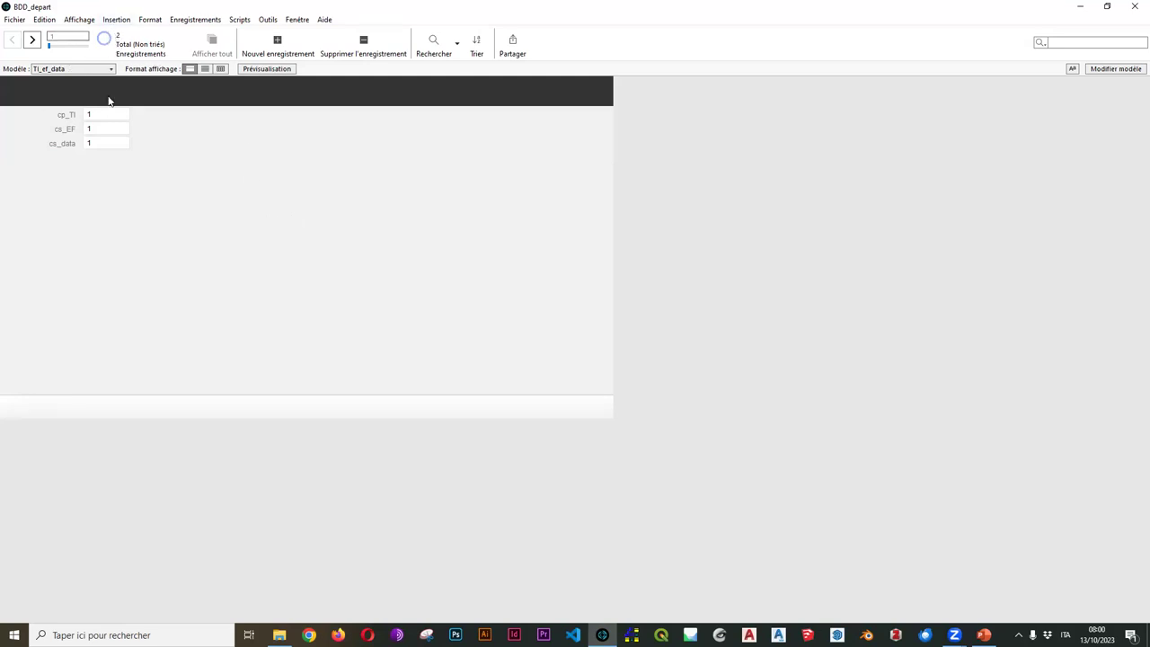
left_click(32, 39)
left_click(15, 42)
left_click(37, 46)
left_click(11, 45)
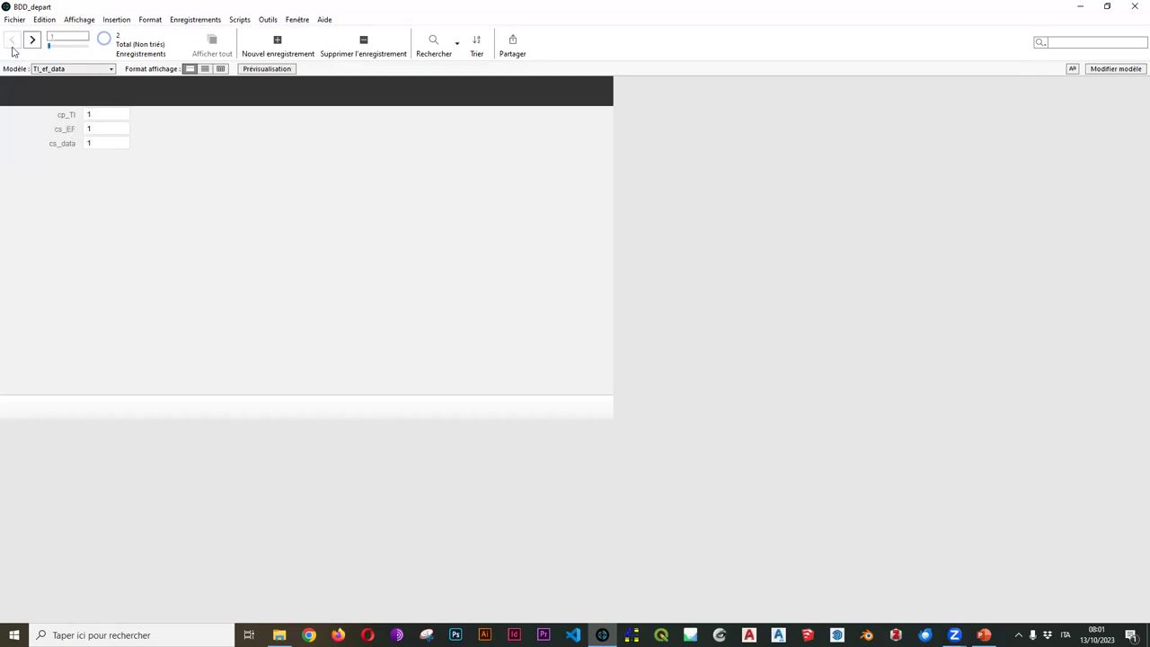
left_click(67, 70)
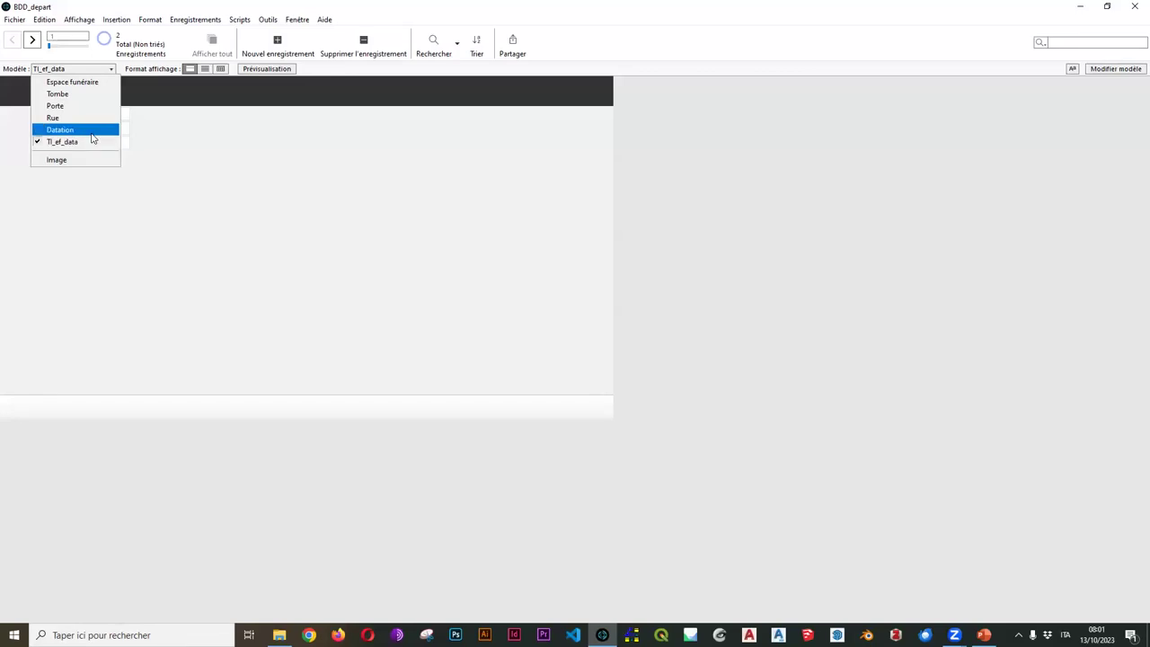
left_click(72, 82)
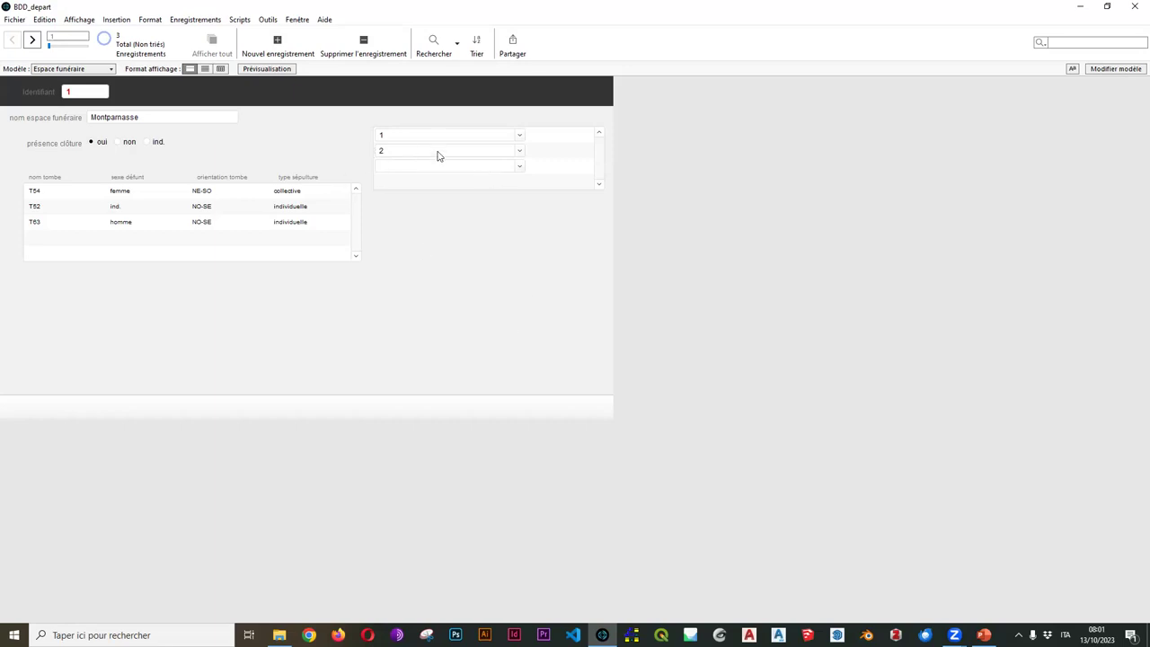
In the Espace funéraire layout, shrink the portal's cs_data field until only its drop-down arrow is left
left_click(1115, 70)
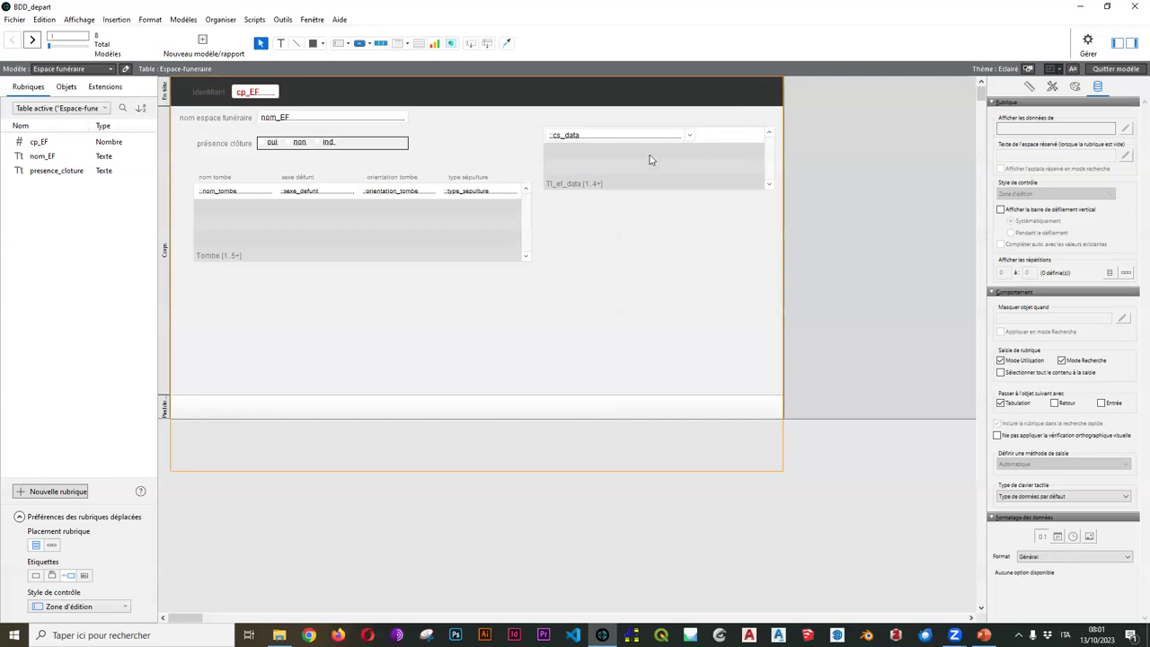
left_click(634, 139)
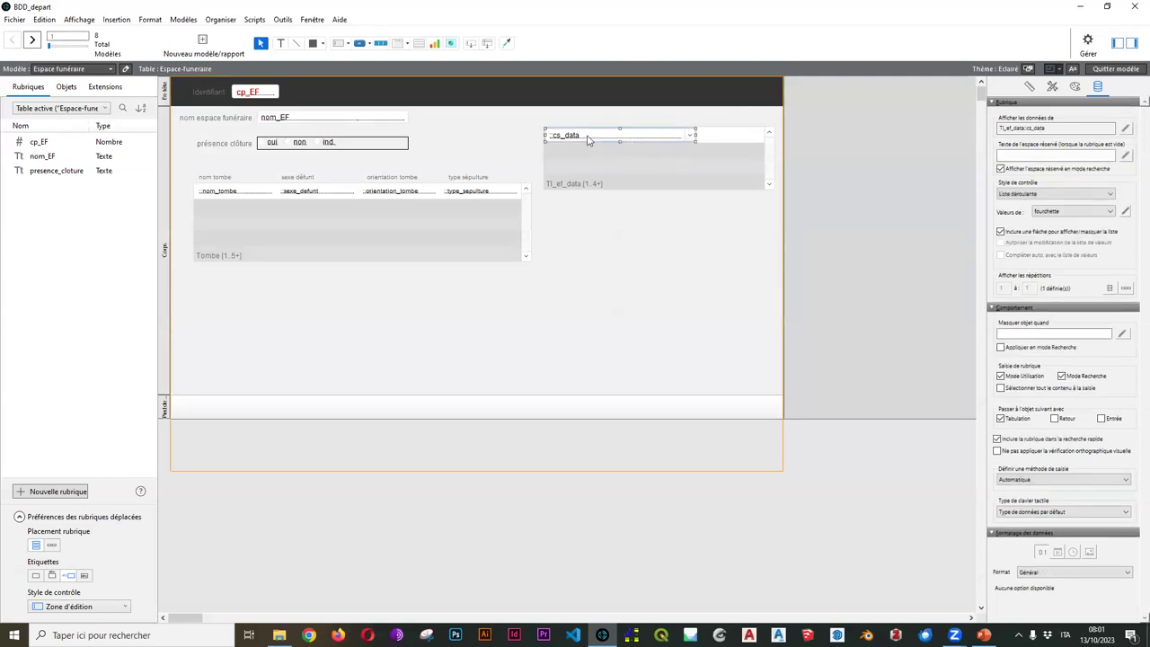
left_click_drag(545, 138, 642, 135)
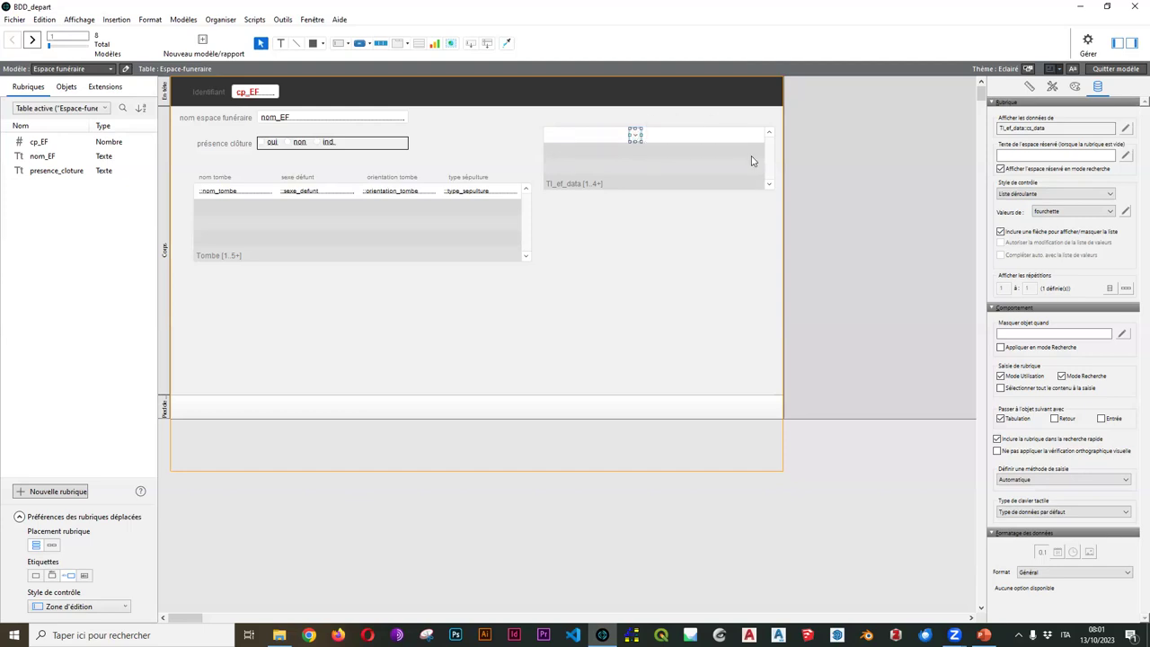
left_click(857, 200)
left_click(633, 139)
Place Datation's fourchette field in the portal's first row beside the drop-down arrow, with its label above the portal, and save the layout changes
left_click(95, 108)
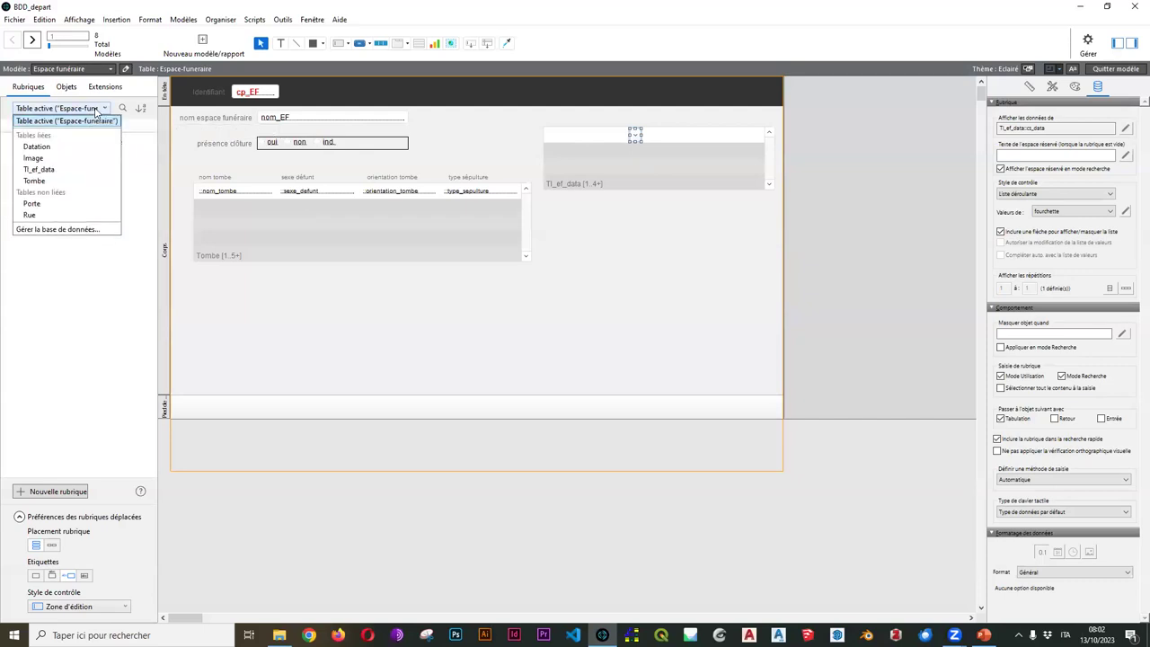
left_click(37, 146)
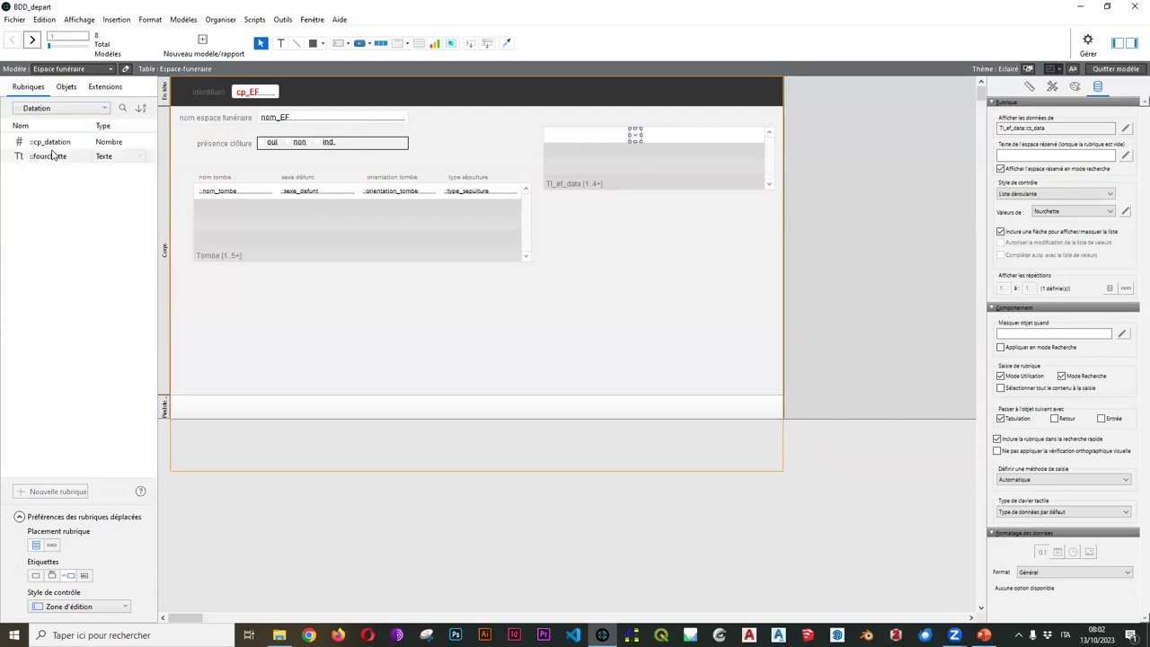
left_click_drag(41, 165, 578, 124)
left_click(588, 267)
left_click(655, 290)
left_click(678, 262)
left_click_drag(747, 263, 594, 134)
left_click(580, 261)
left_click(592, 139)
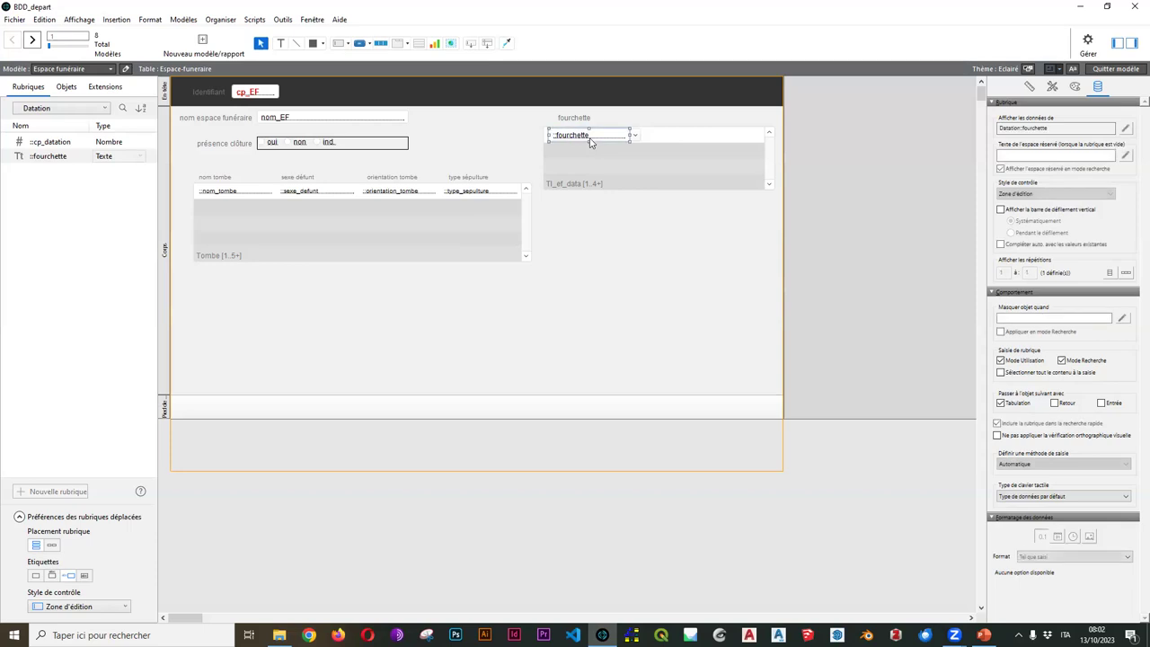
left_click(611, 152)
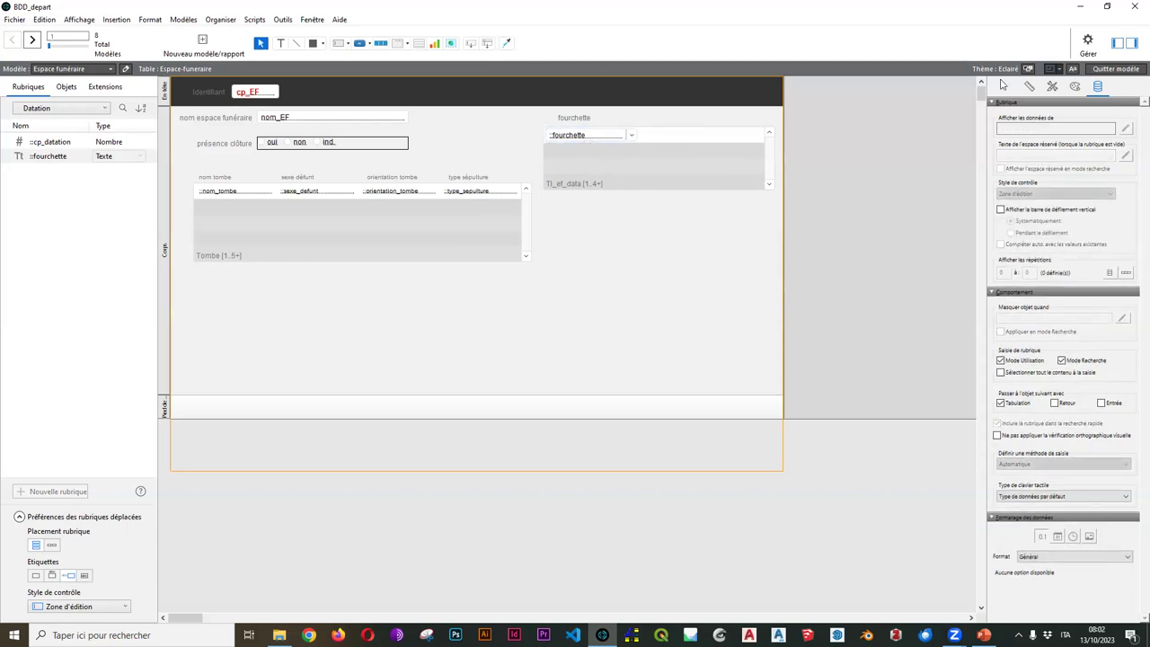
left_click(1103, 70)
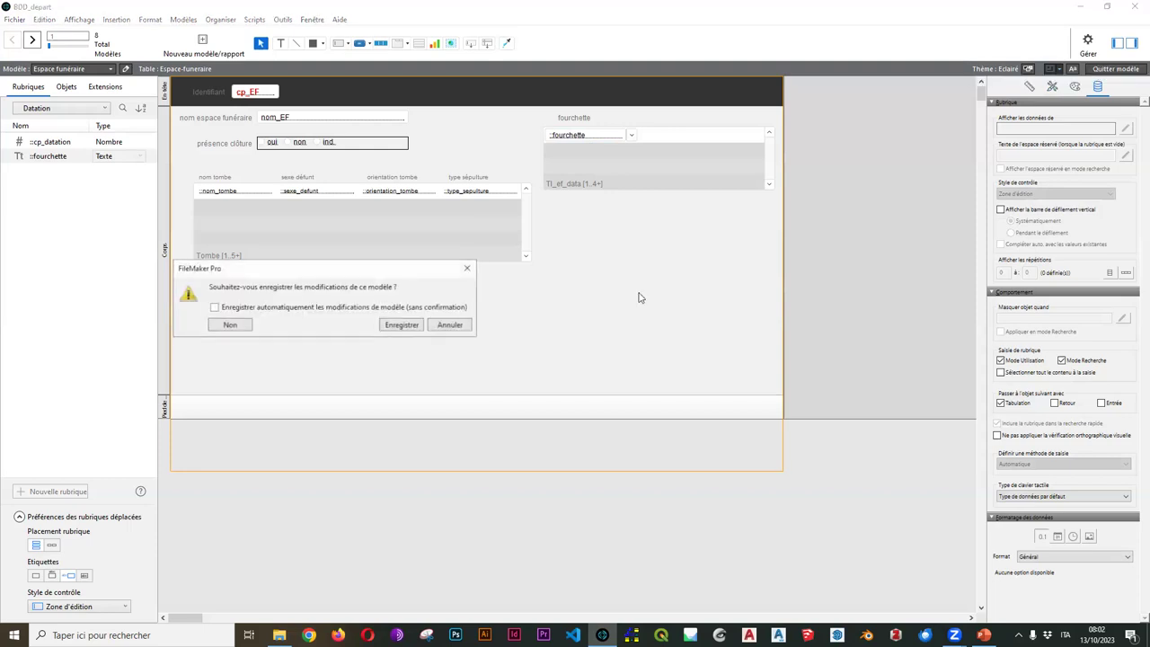
left_click(398, 326)
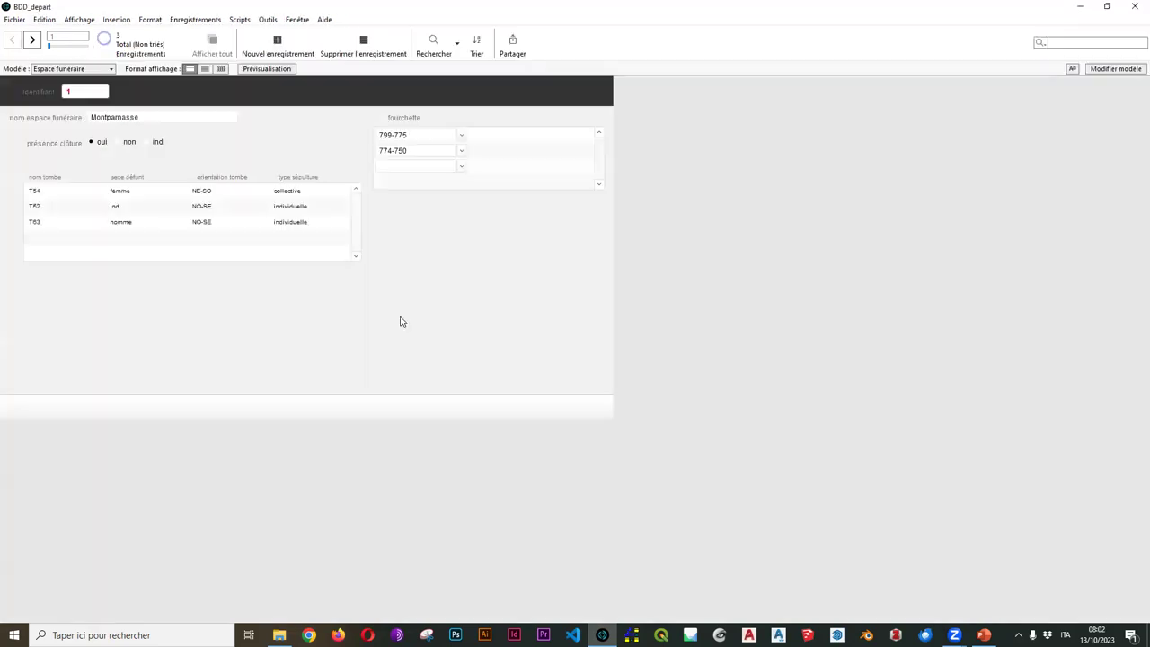
Check whether the fourchette values in the portal can be edited directly and which ranges their drop-down list offers
left_click(445, 139)
left_click(428, 151)
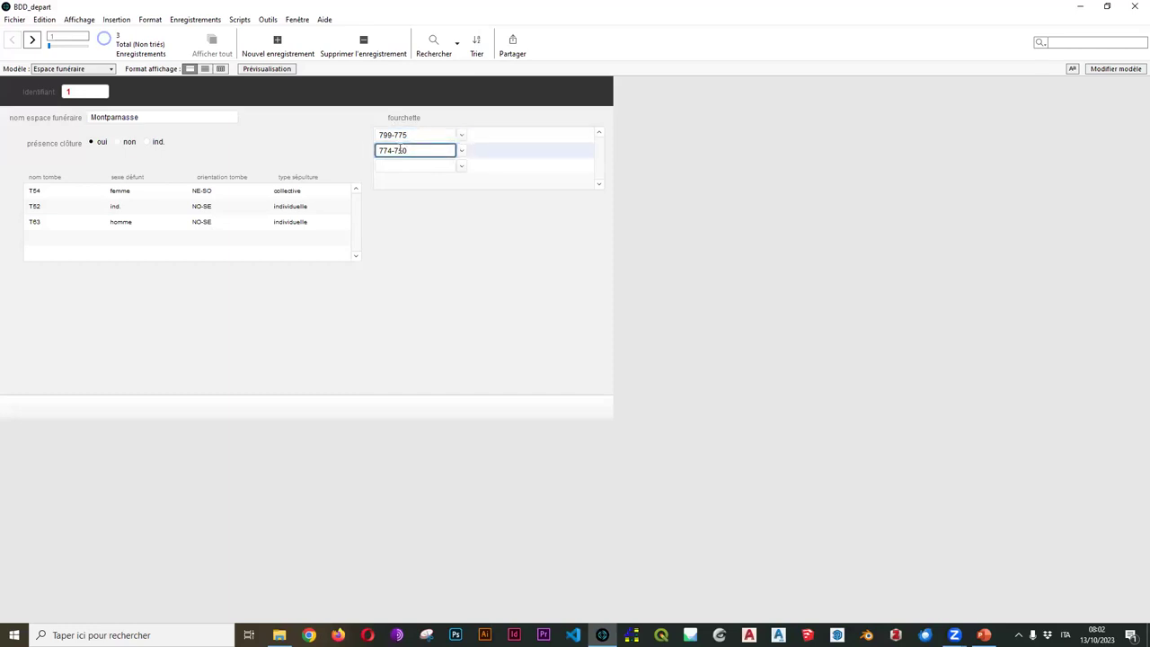
left_click(435, 138)
left_click(422, 151)
left_click(979, 315)
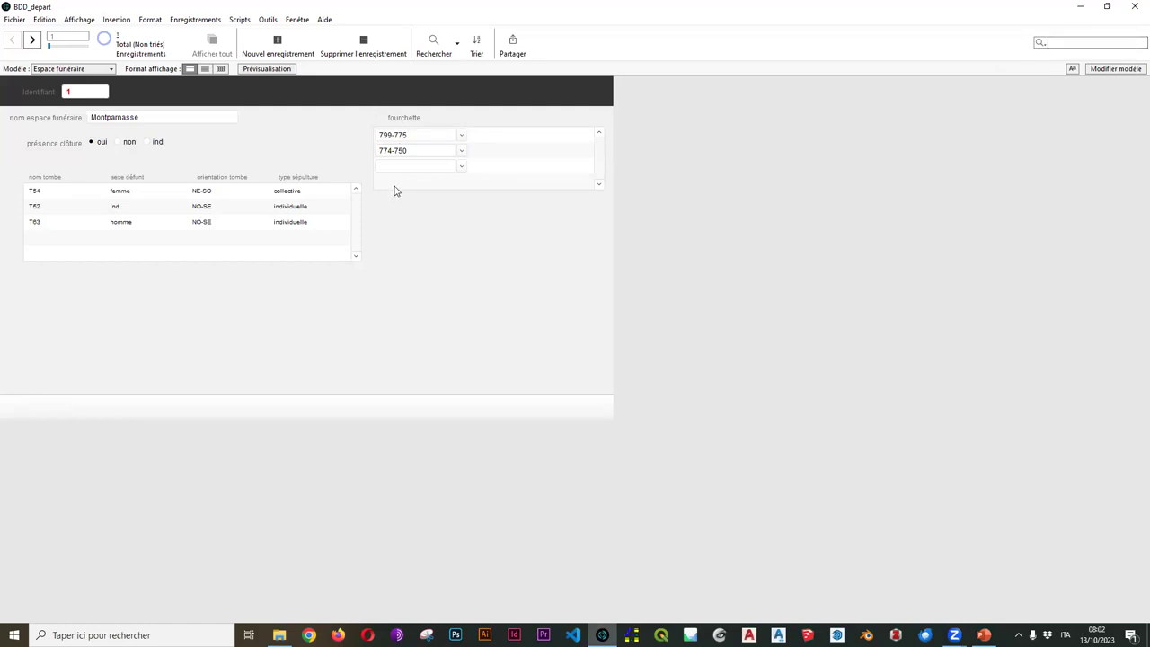
left_click(461, 151)
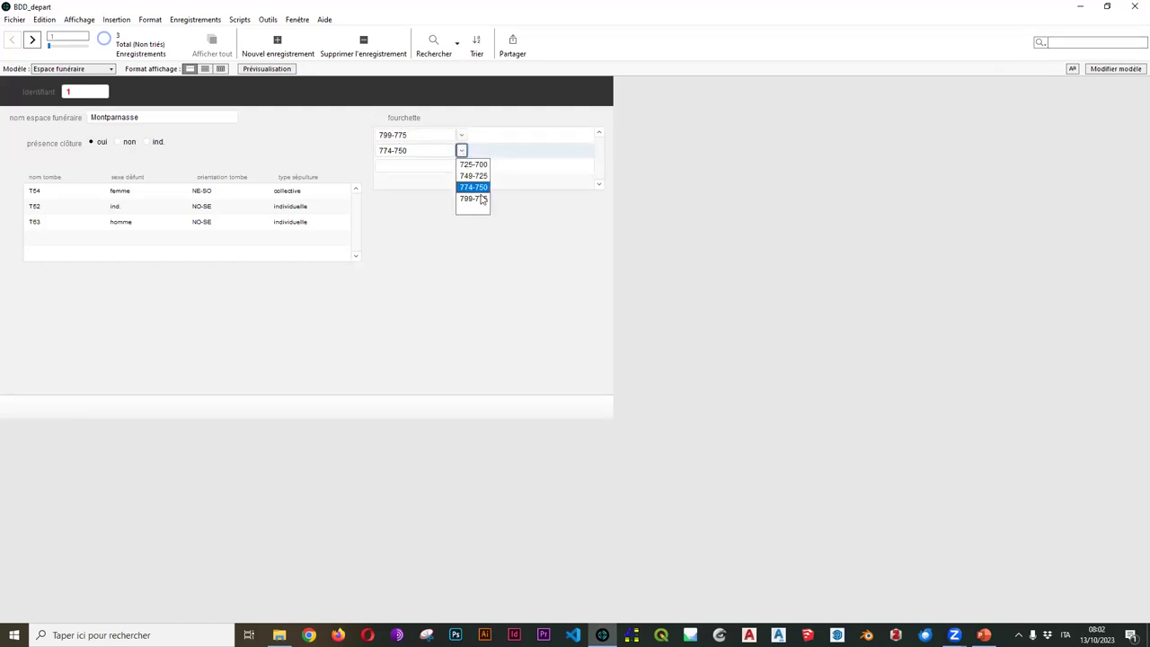
left_click(693, 189)
Edit the Espace funéraire layout and disable entry in Mode Utilisation for the fourchette edit box in the portal
left_click(1116, 68)
left_click(600, 136)
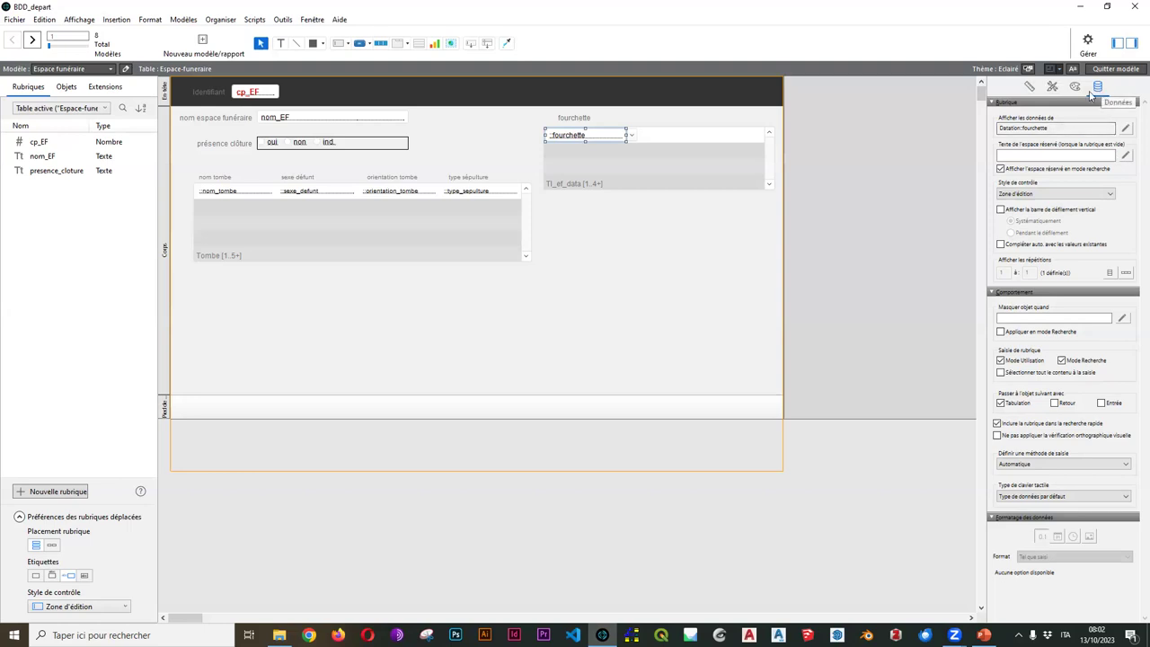
left_click(1001, 360)
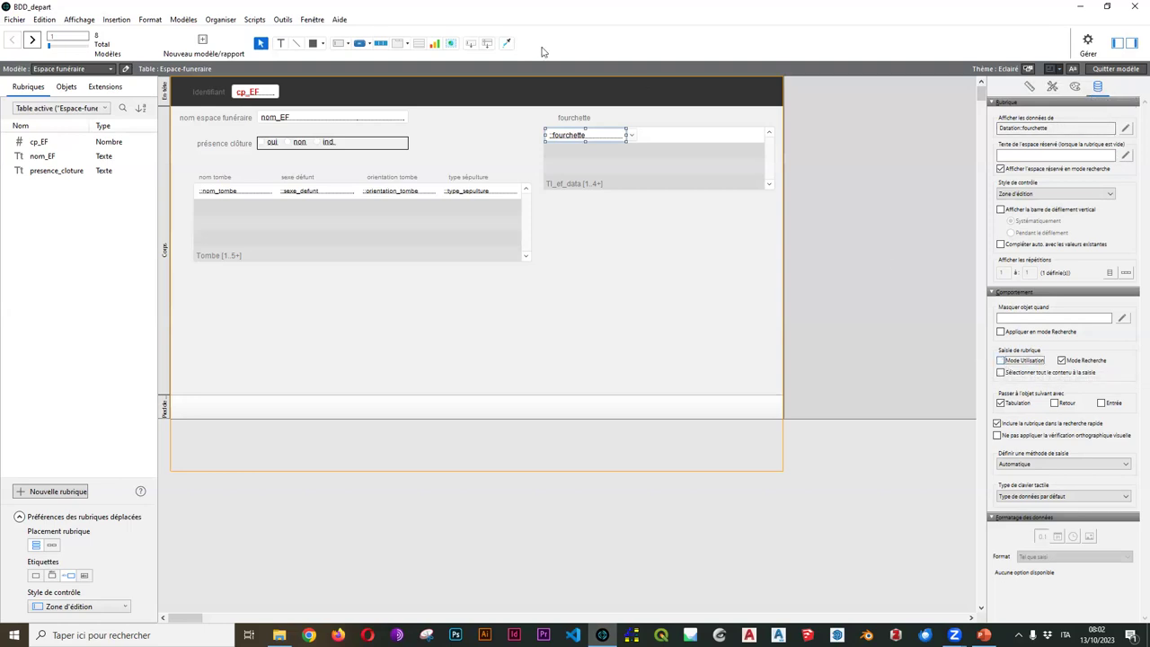
Narrow the fourchette edit box, bring its drop-down arrow alongside it, and save the layout changes
mouse_move(627, 135)
left_mouse_down()
mouse_move(634, 142)
mouse_move(606, 138)
left_mouse_up()
left_click(1116, 69)
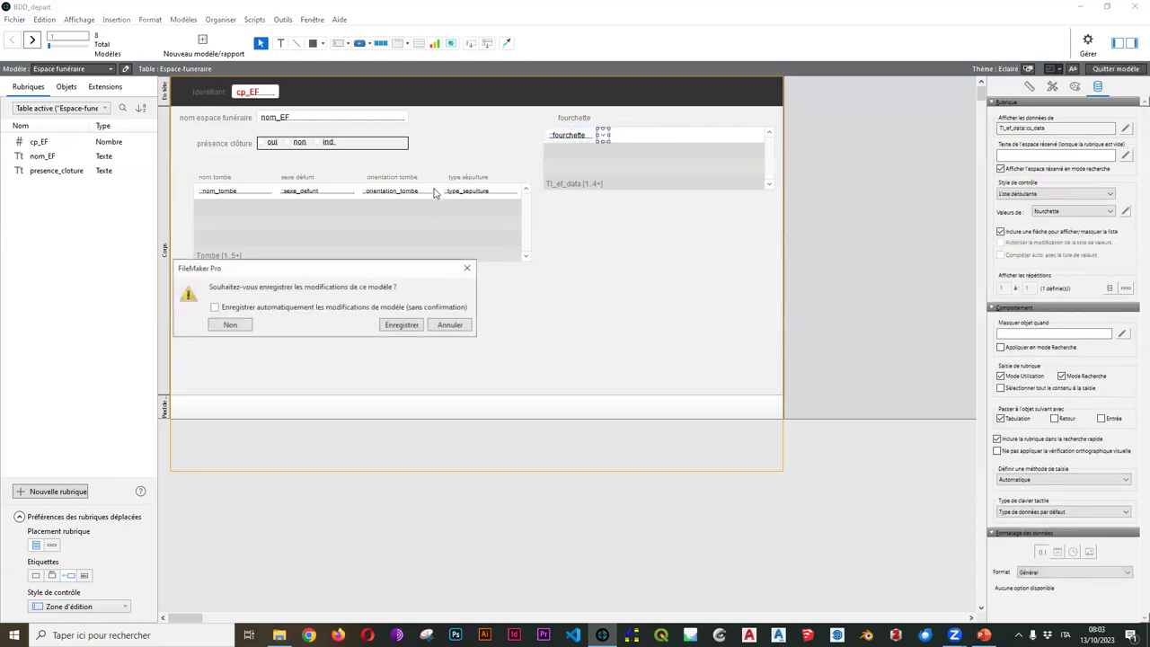
left_click(401, 324)
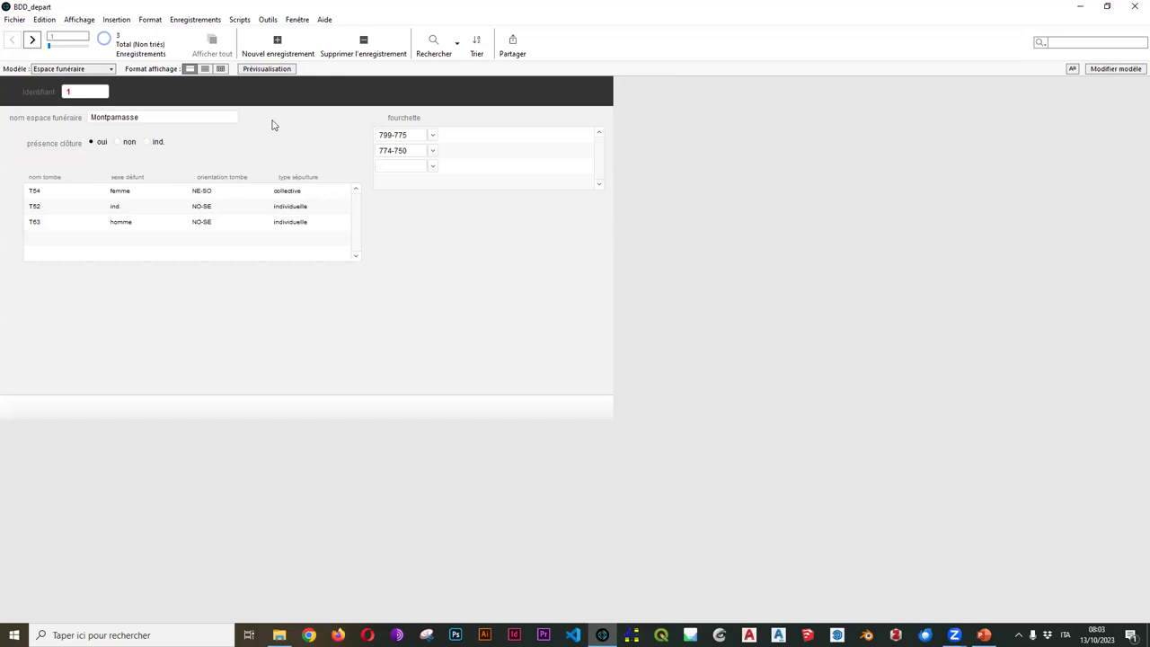
Choose 774-750 as the fourchette value in the empty third portal row of the Montparnasse record
left_click(432, 165)
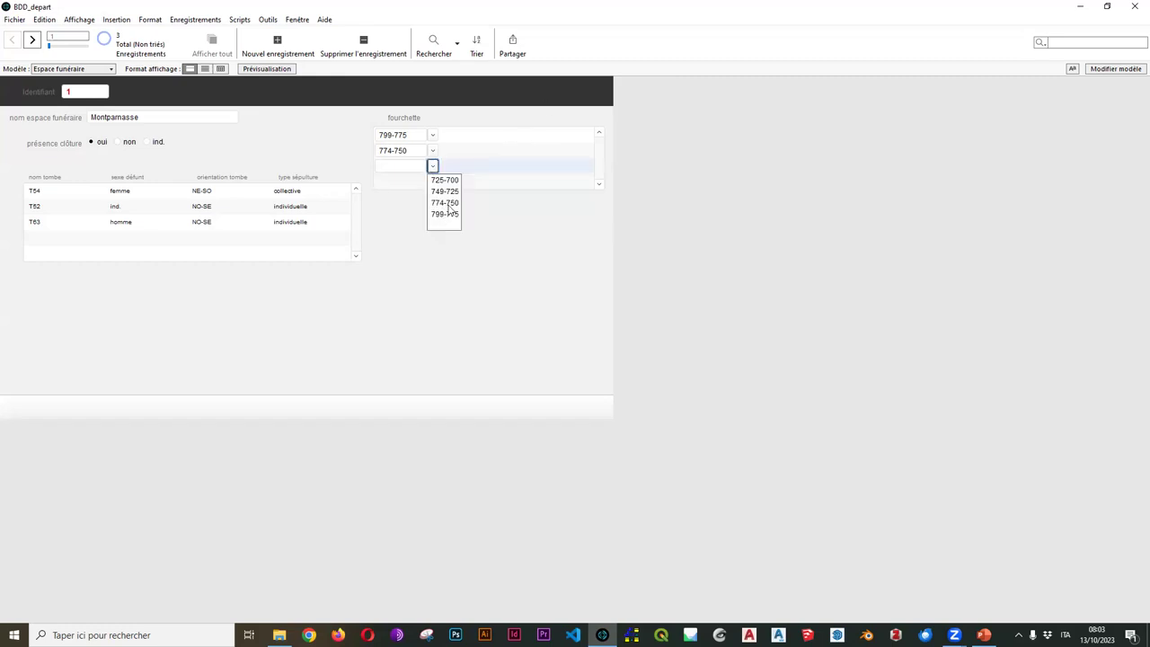
left_click(444, 203)
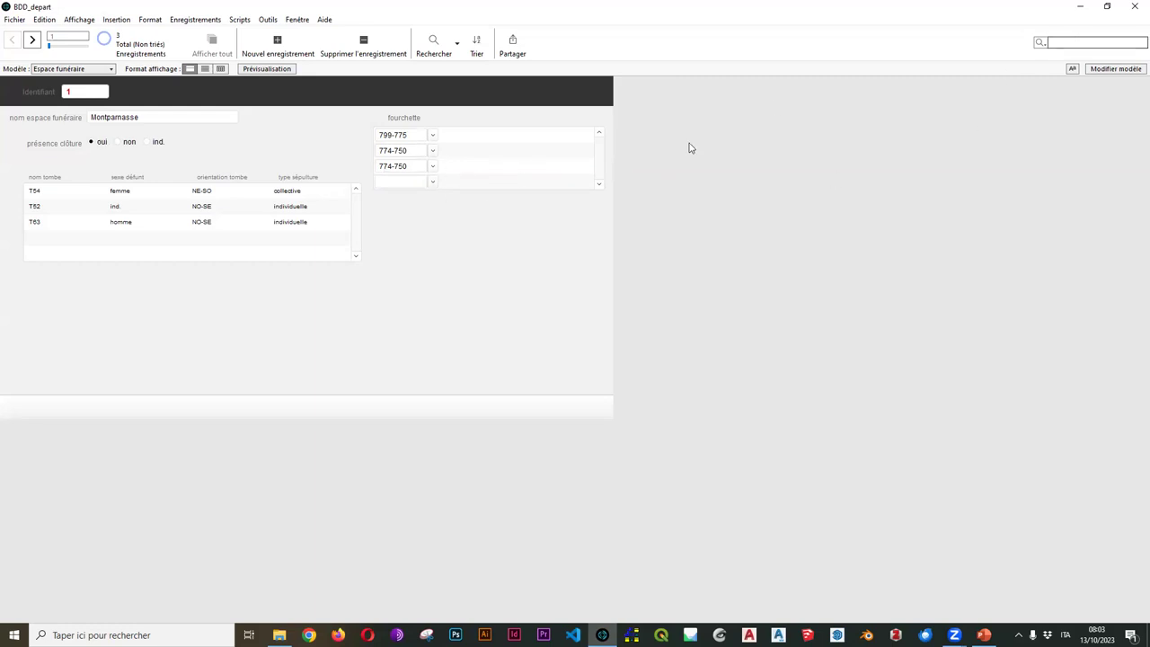
Edit the layout and draw a standard button labelled "supp" near the right end of the fourchette portal's first row
left_click(1116, 69)
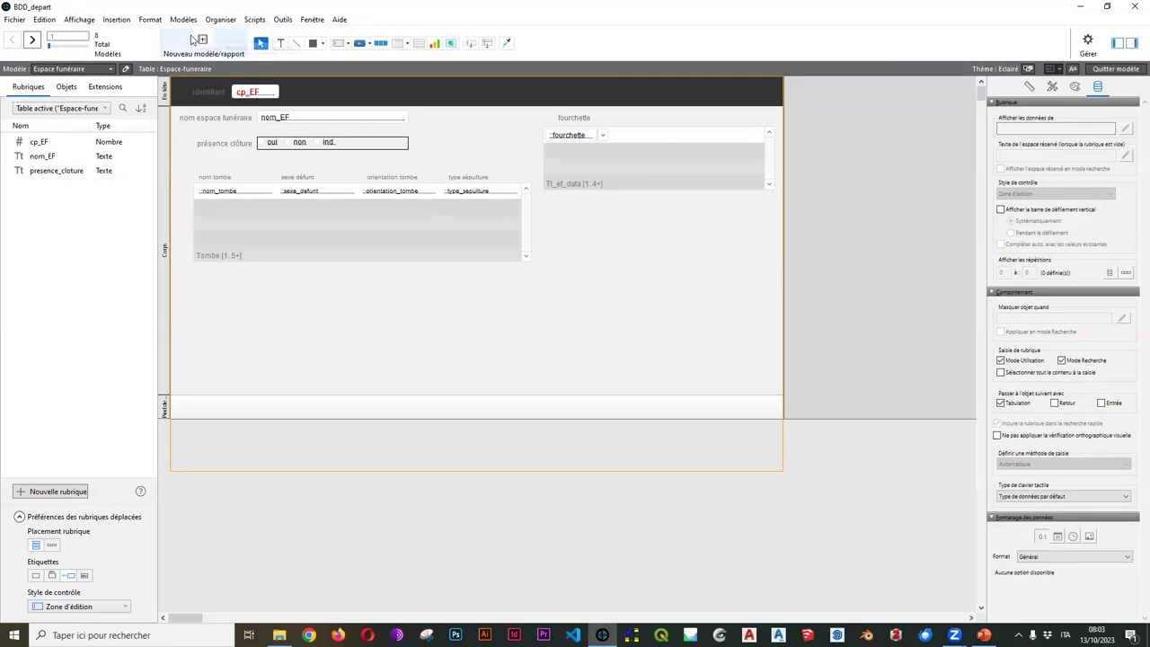
left_click(361, 44)
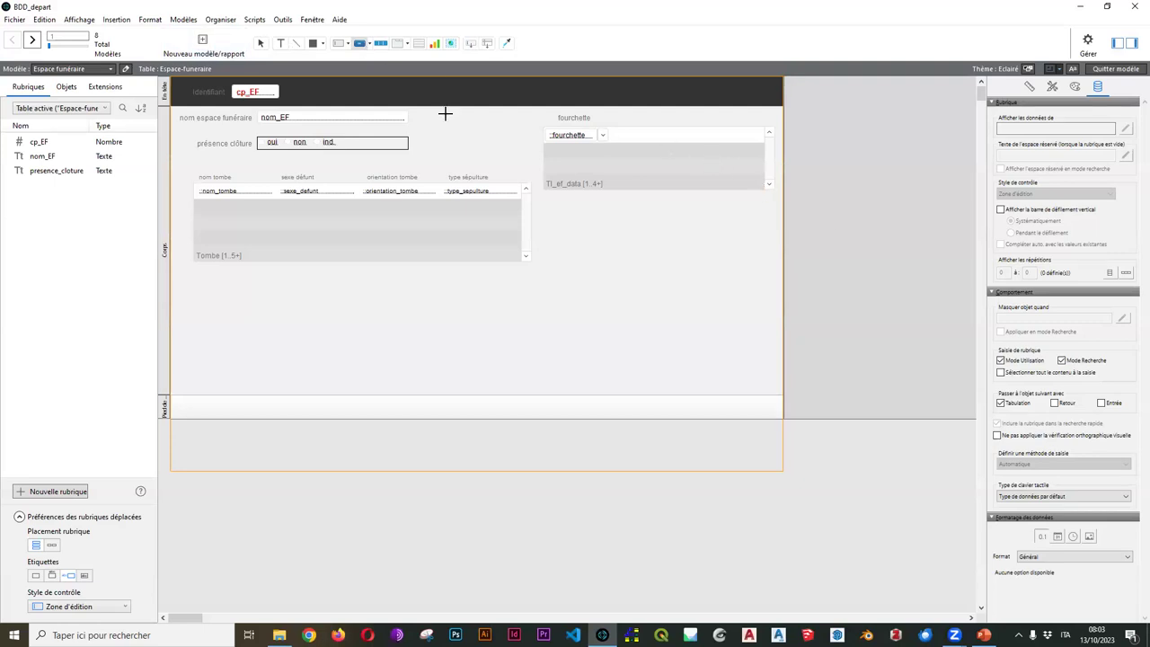
left_click(370, 43)
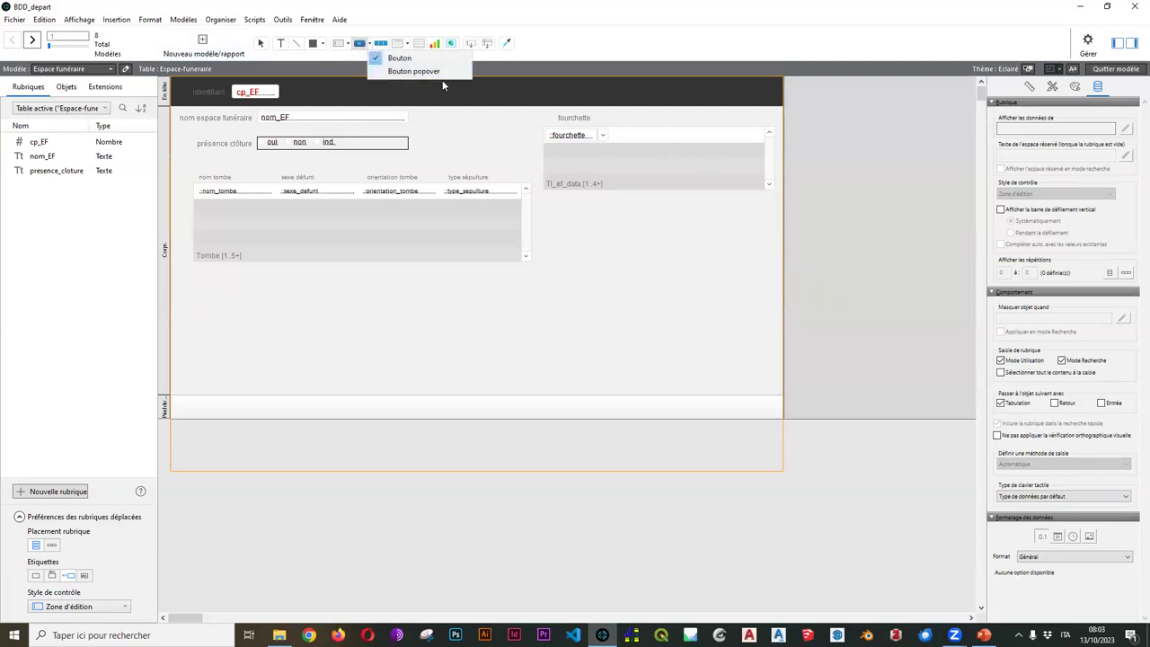
left_click(401, 57)
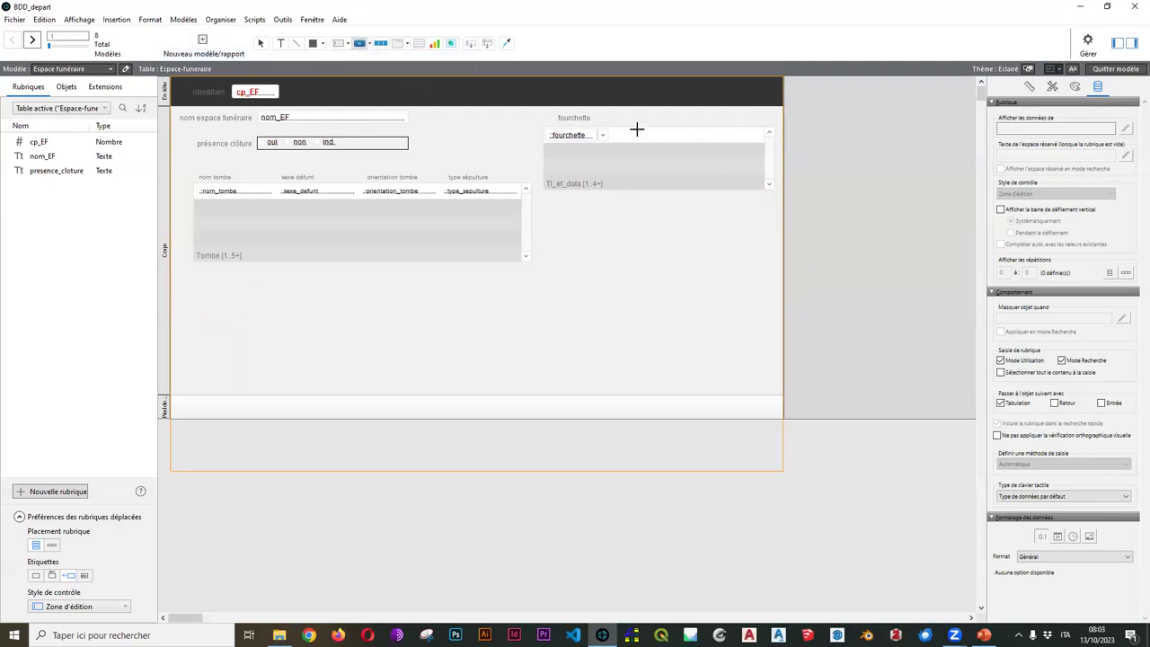
left_click_drag(716, 127, 749, 142)
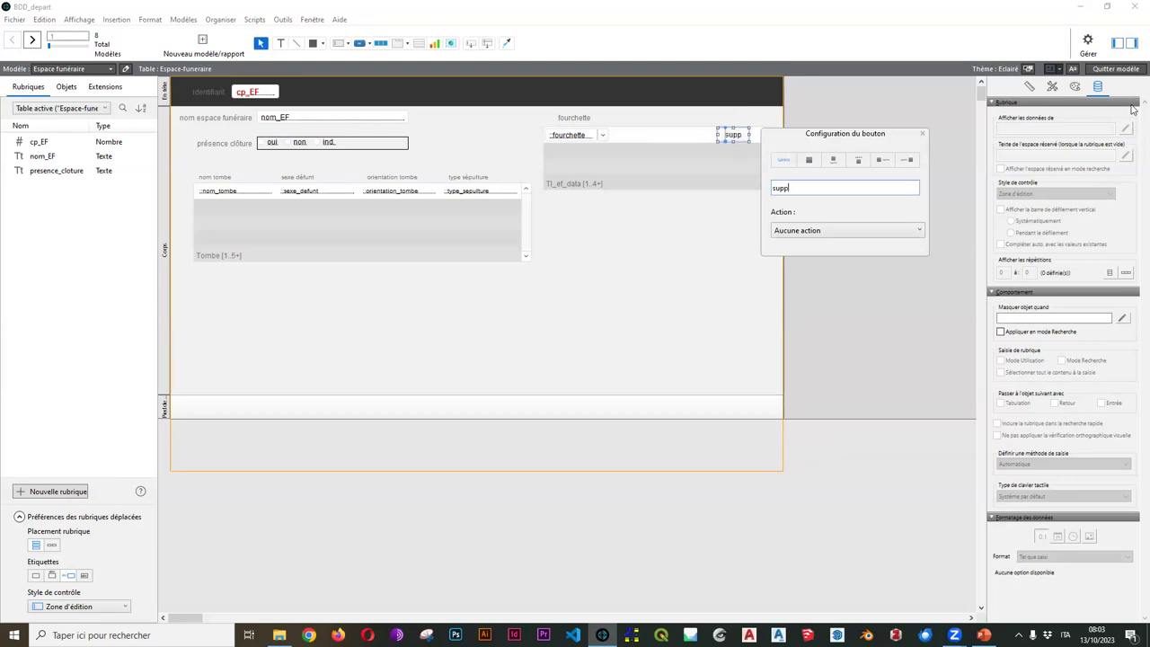
Set the supp button's text size to 10
left_click(1075, 87)
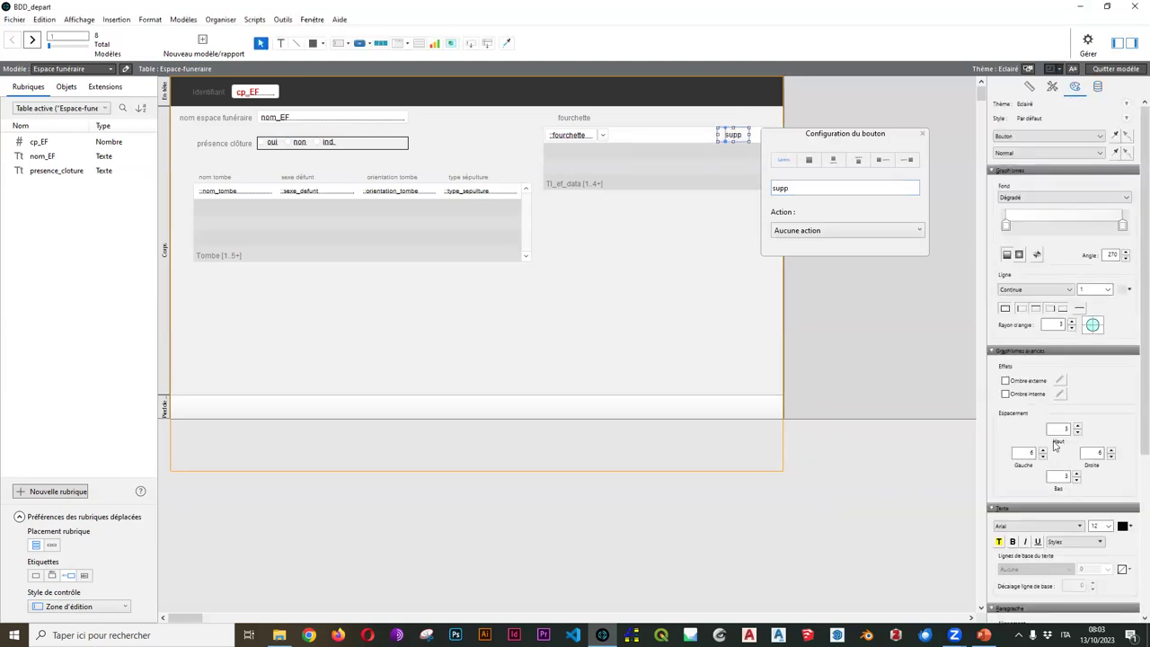
left_click(1108, 527)
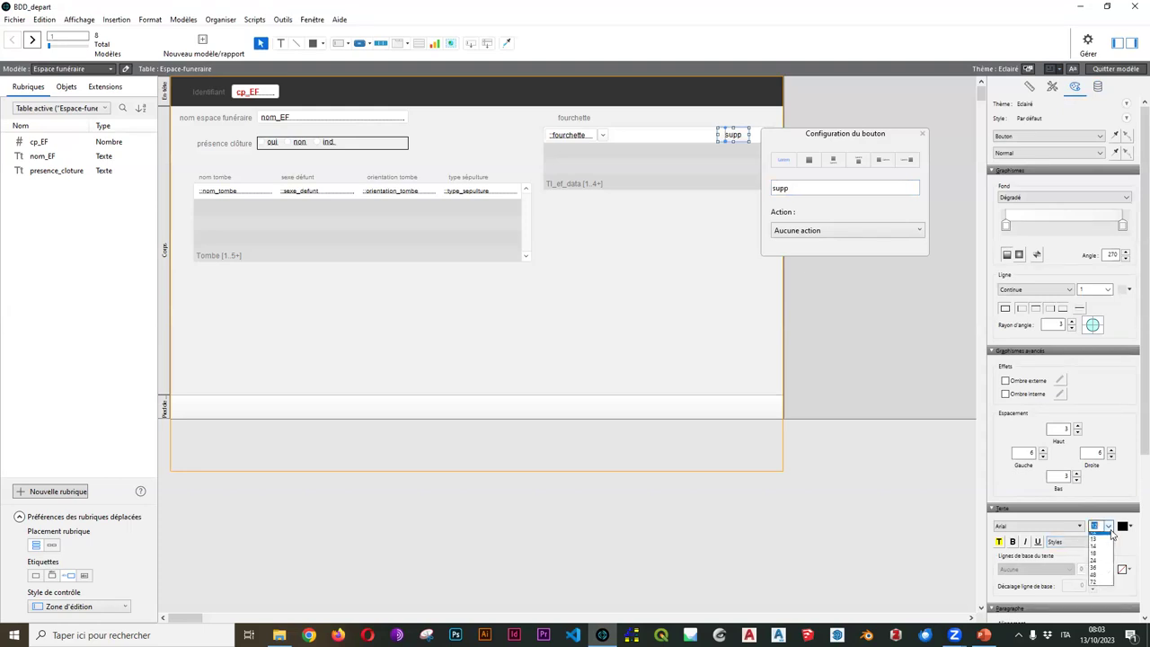
left_click(1101, 565)
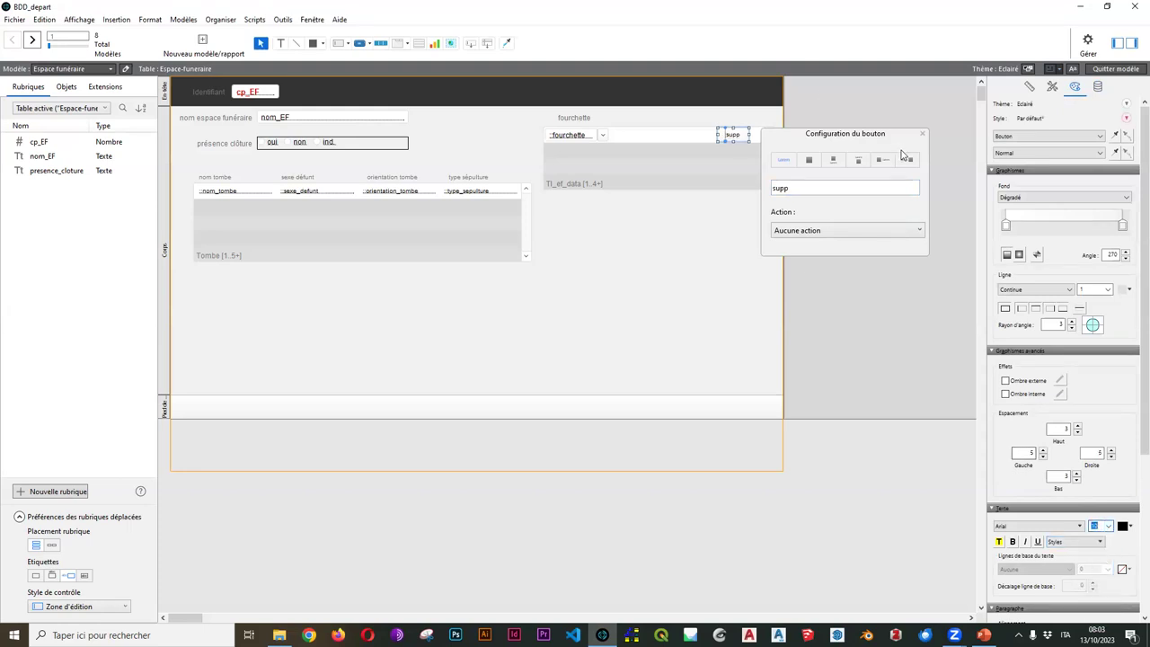
Assign the supp button the single action Supprimer rangée externe and toggle its option to turn the cursor into a hand
left_click(821, 230)
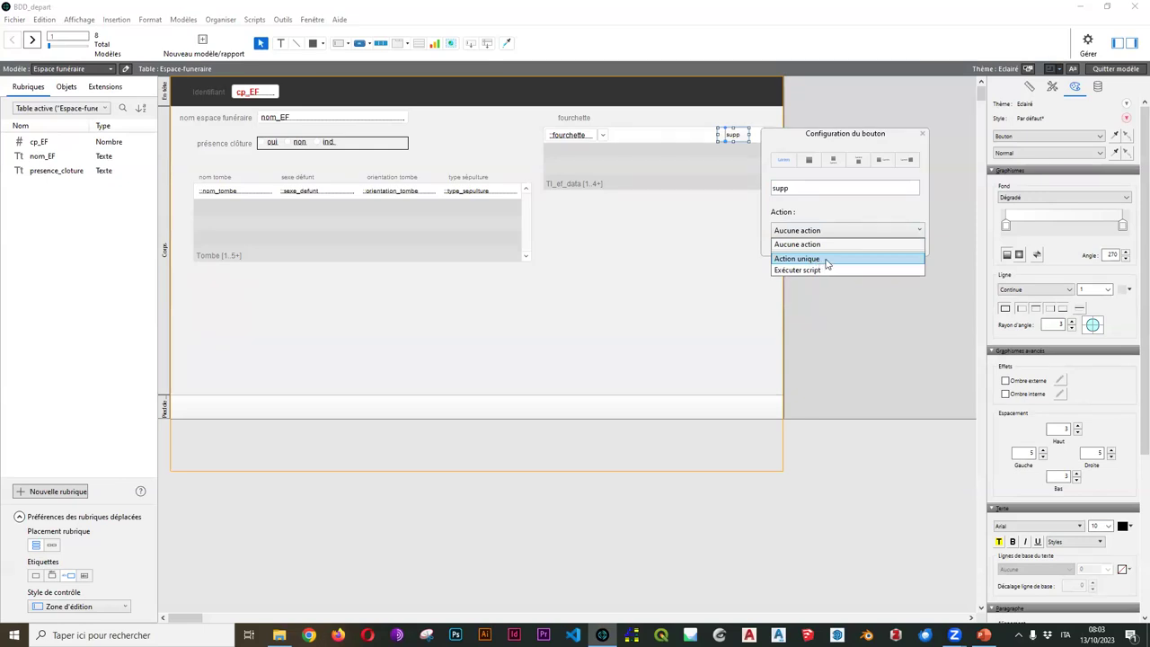
left_click(826, 260)
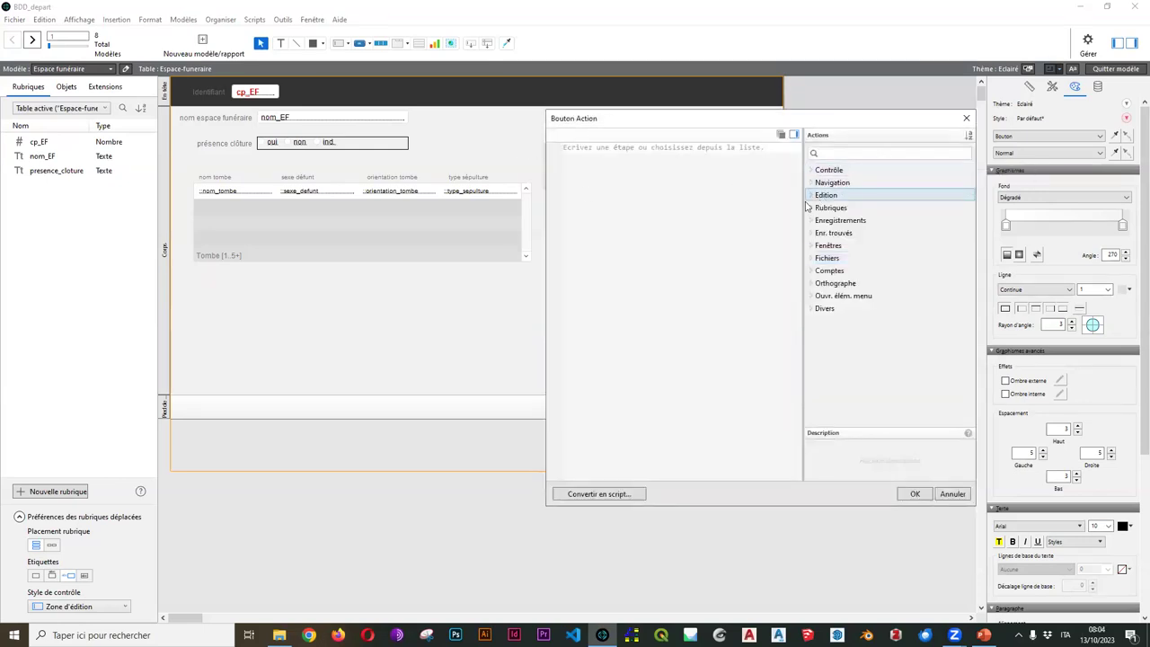
left_click(814, 222)
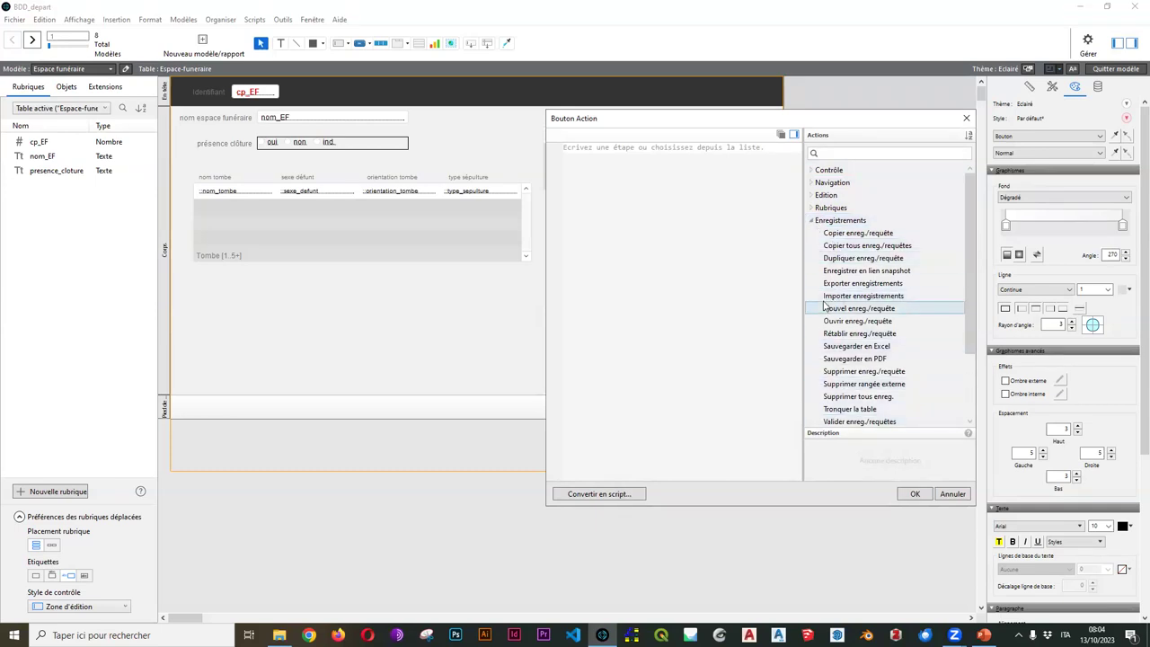
left_click(876, 388)
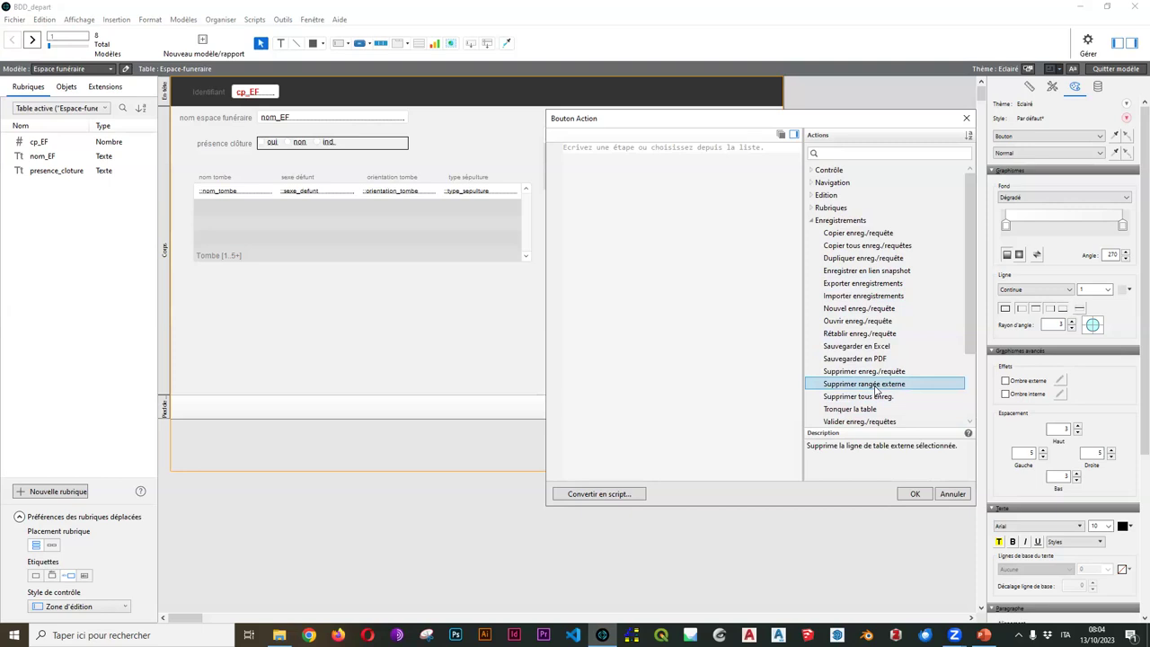
double_click(882, 389)
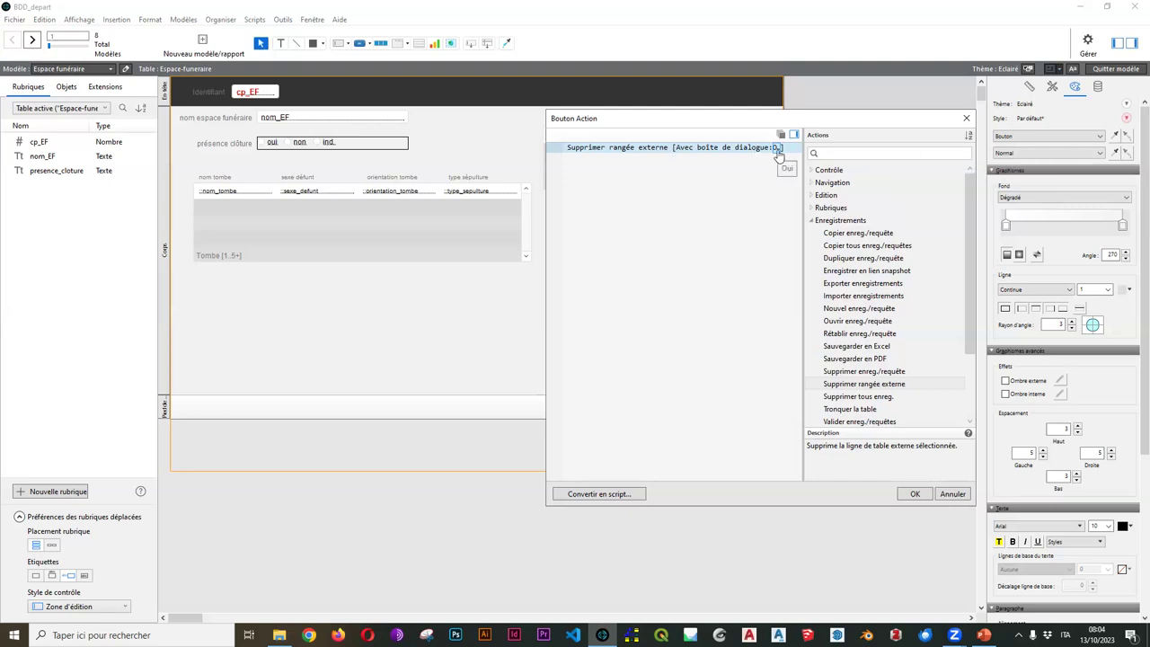
left_click(913, 495)
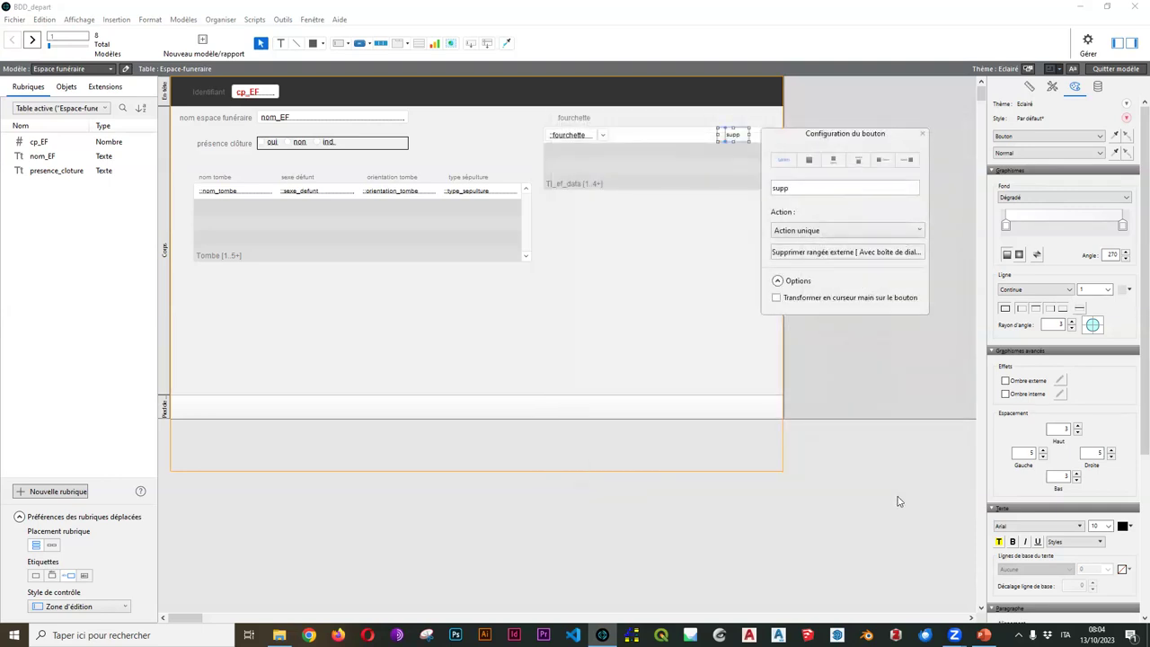
left_click(777, 299)
left_click(923, 134)
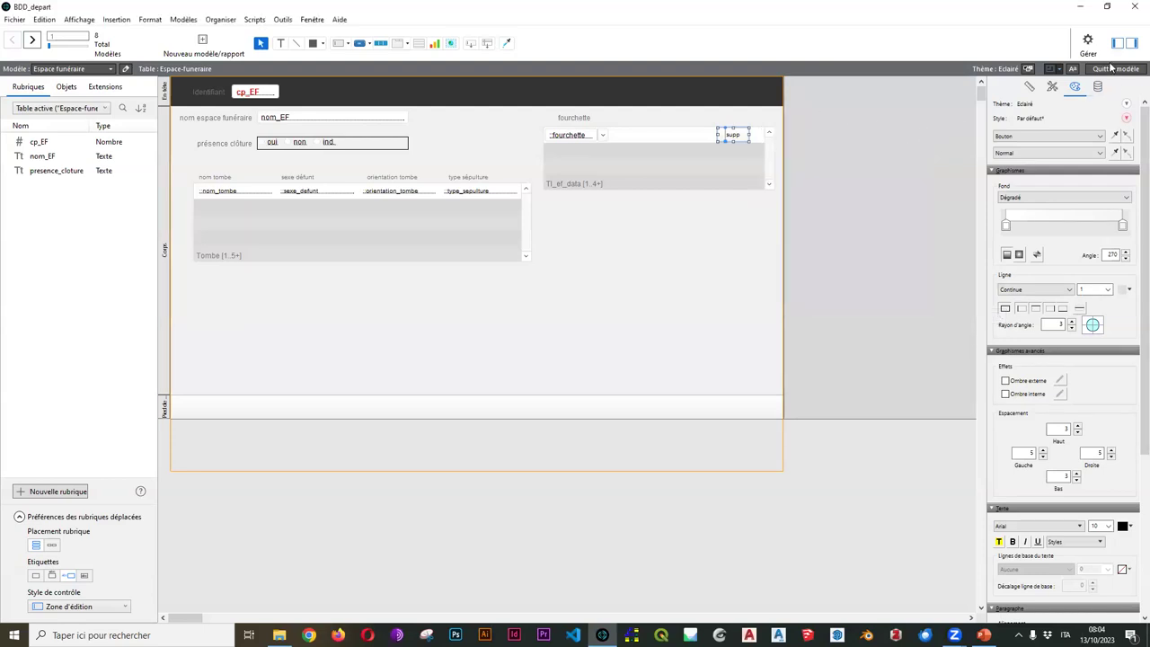
Narrow the supp button and align it within the portal row, just beside the scroll bar
left_click_drag(717, 136, 755, 136)
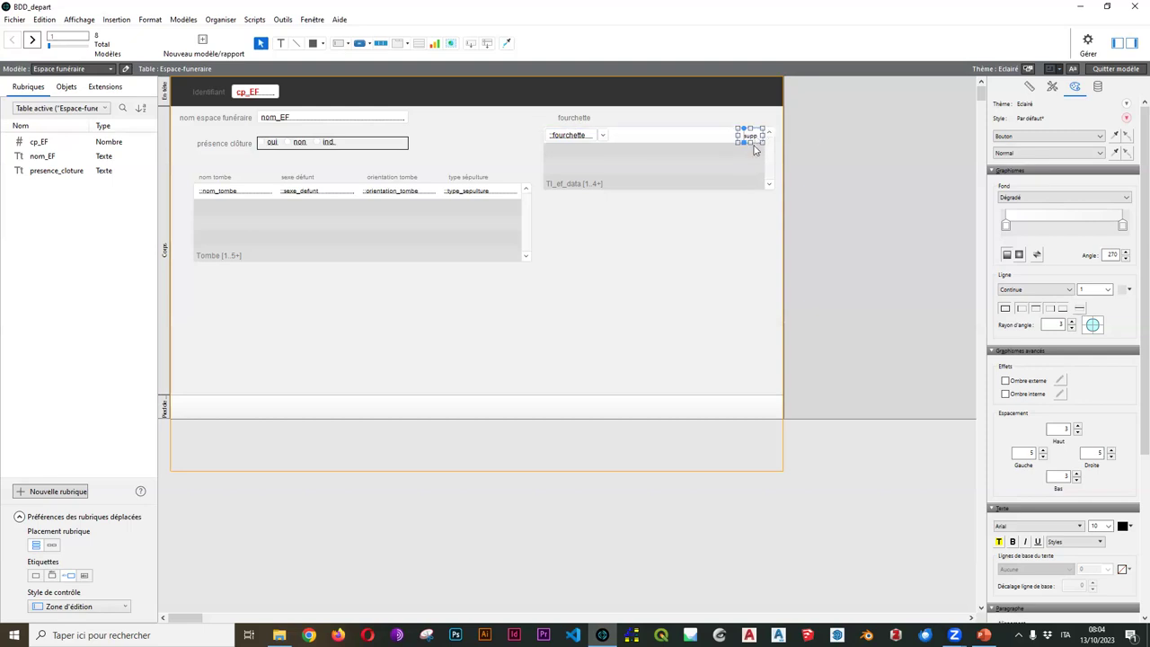
left_click(922, 262)
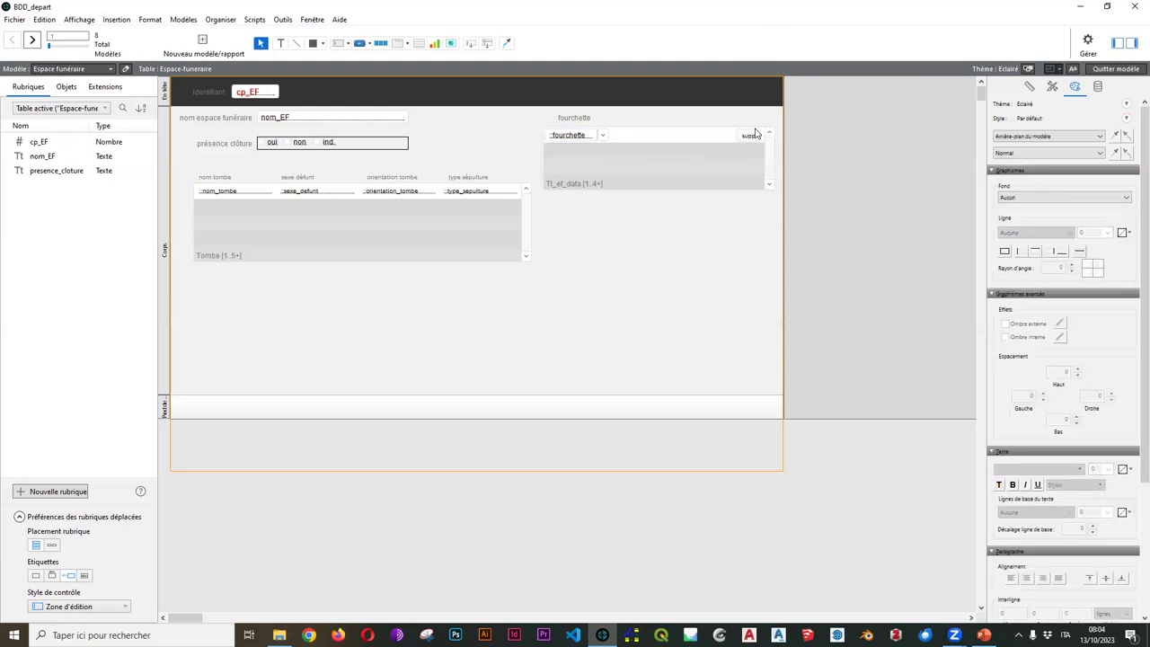
scroll(779, 128, "up", 2)
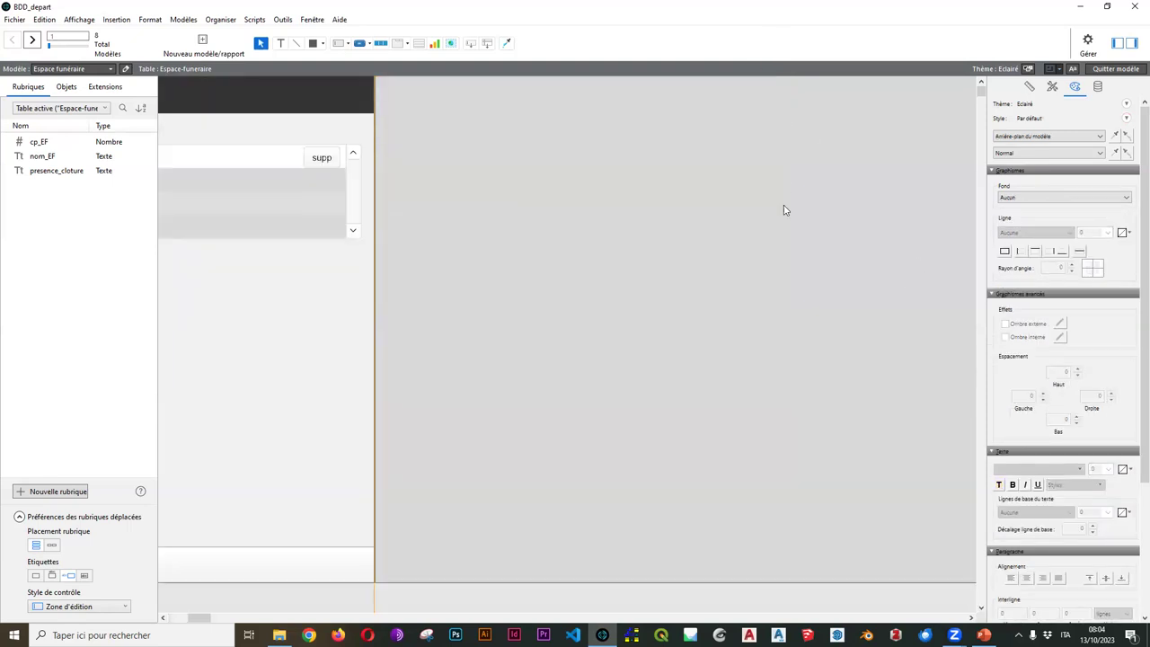
left_click(329, 158)
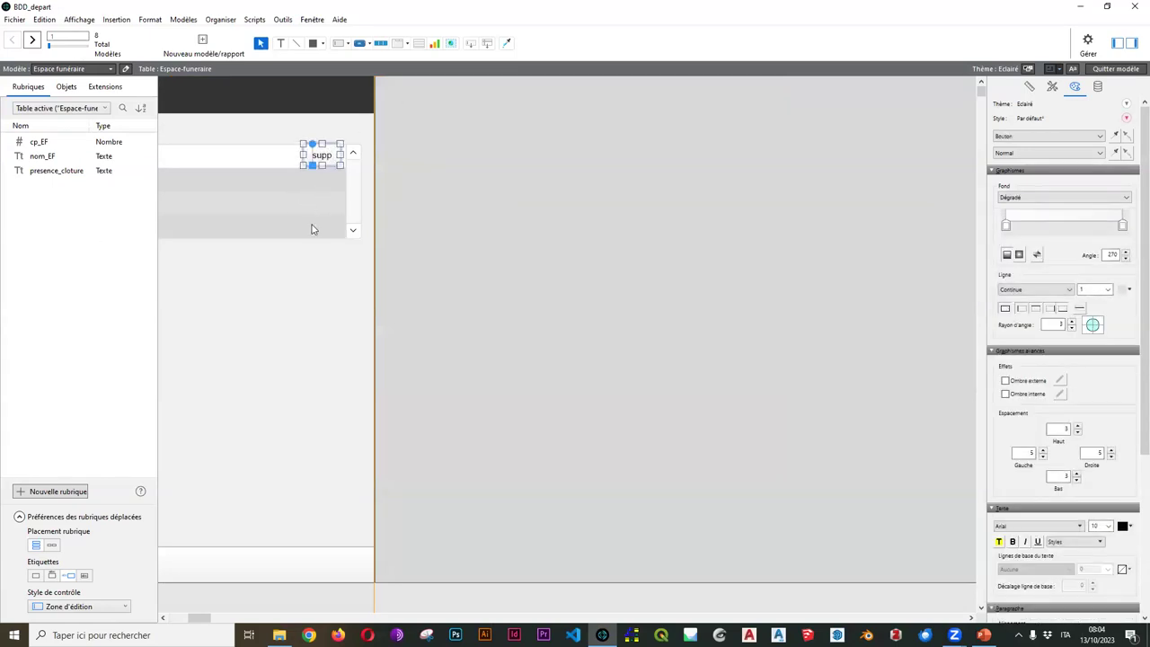
left_click(652, 288)
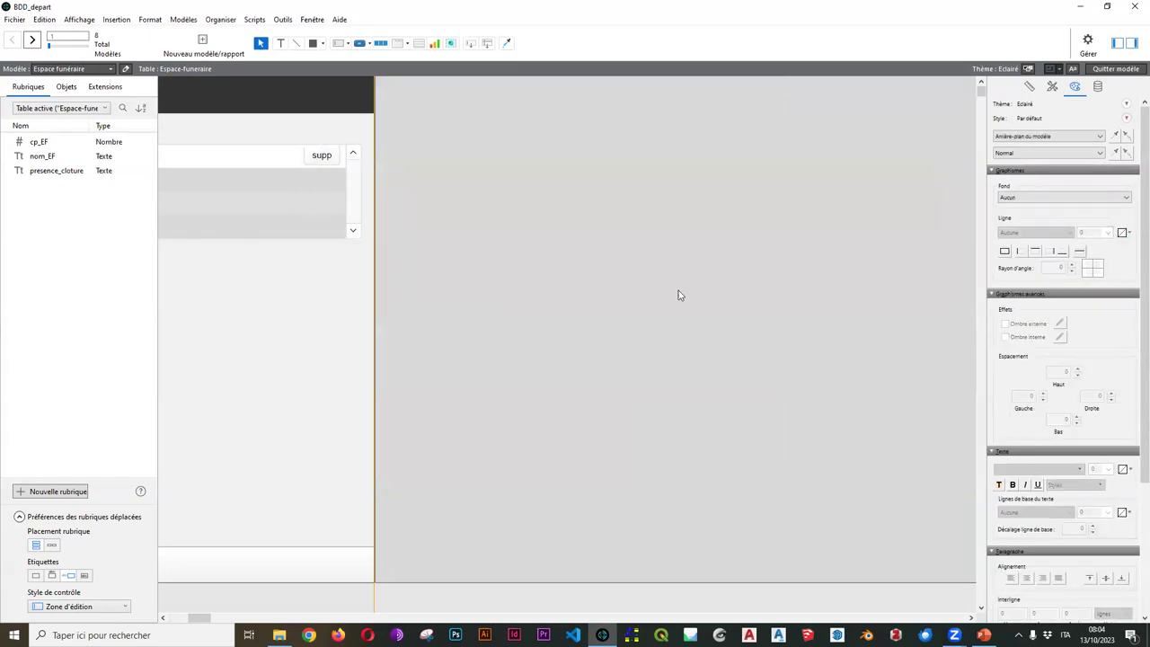
scroll(723, 273, "down", 2)
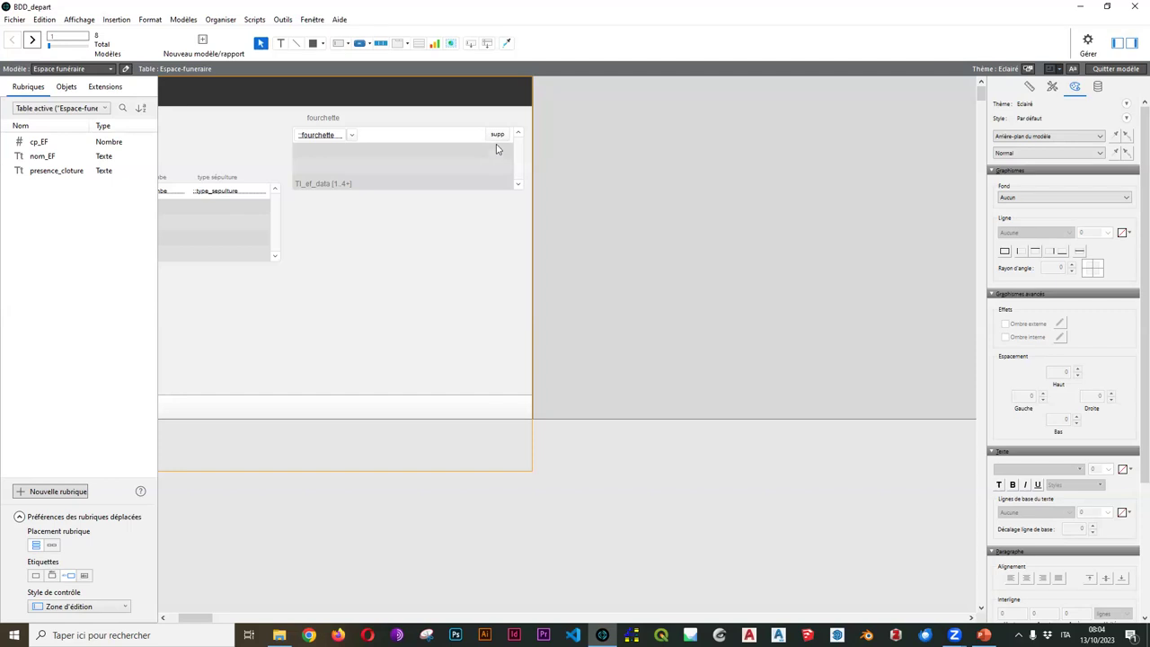
Increase the height of the fourchette portal's rows slightly and shift the supp button down to centre it in the row
double_click(432, 167)
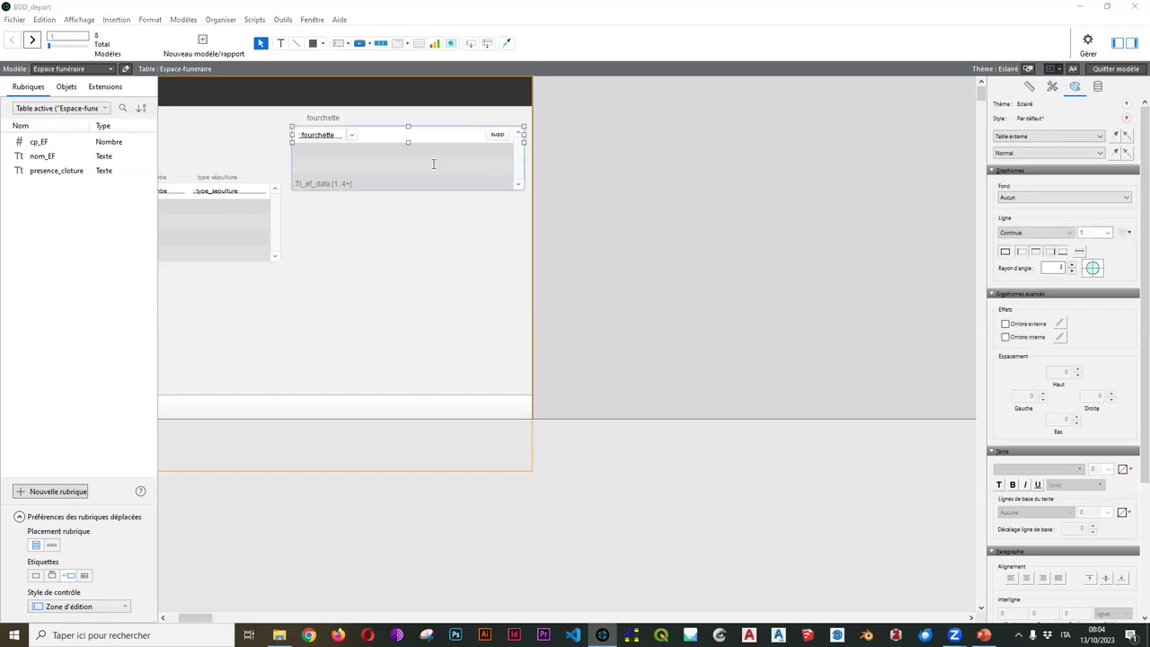
left_click(526, 137)
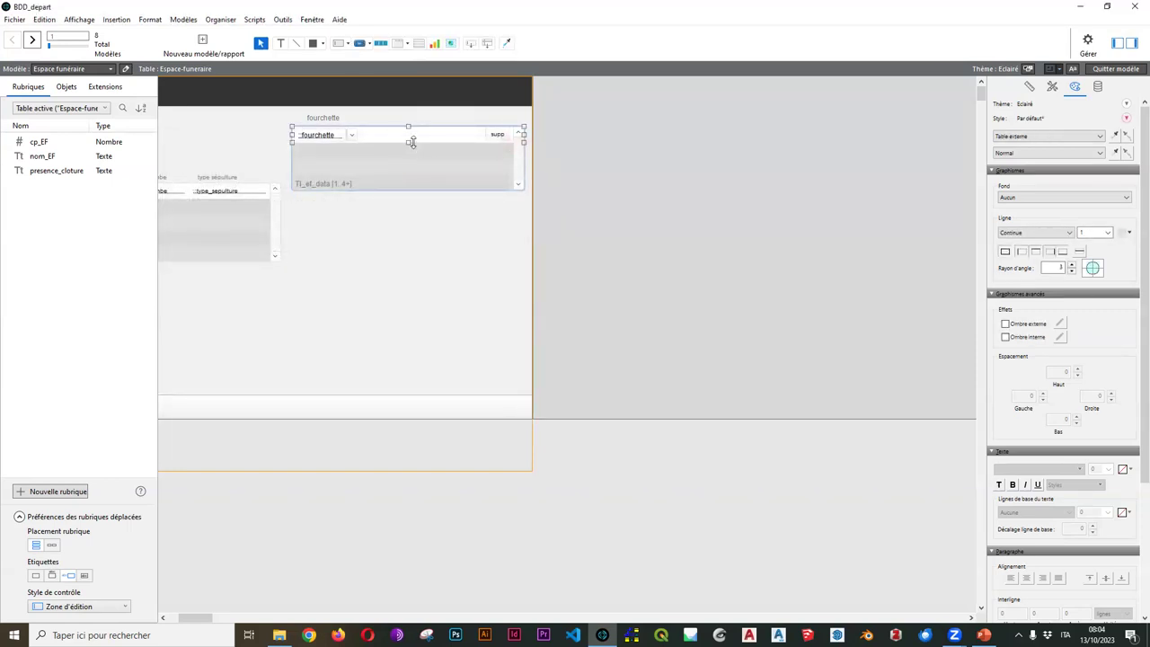
left_click_drag(413, 143, 409, 151)
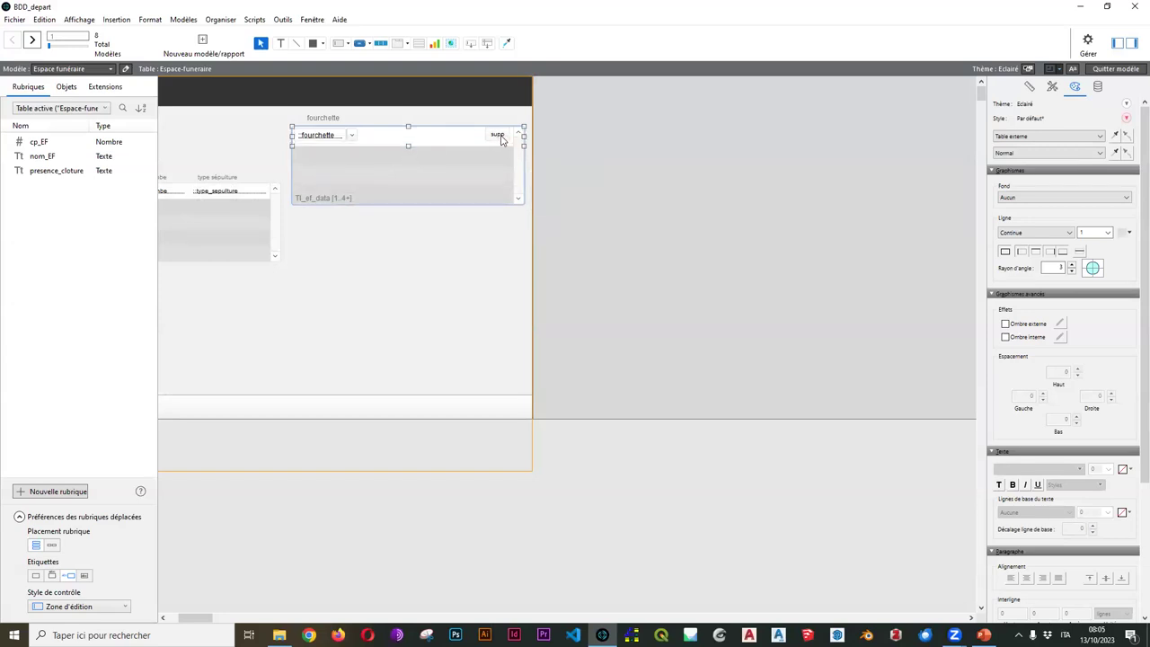
left_click(497, 135)
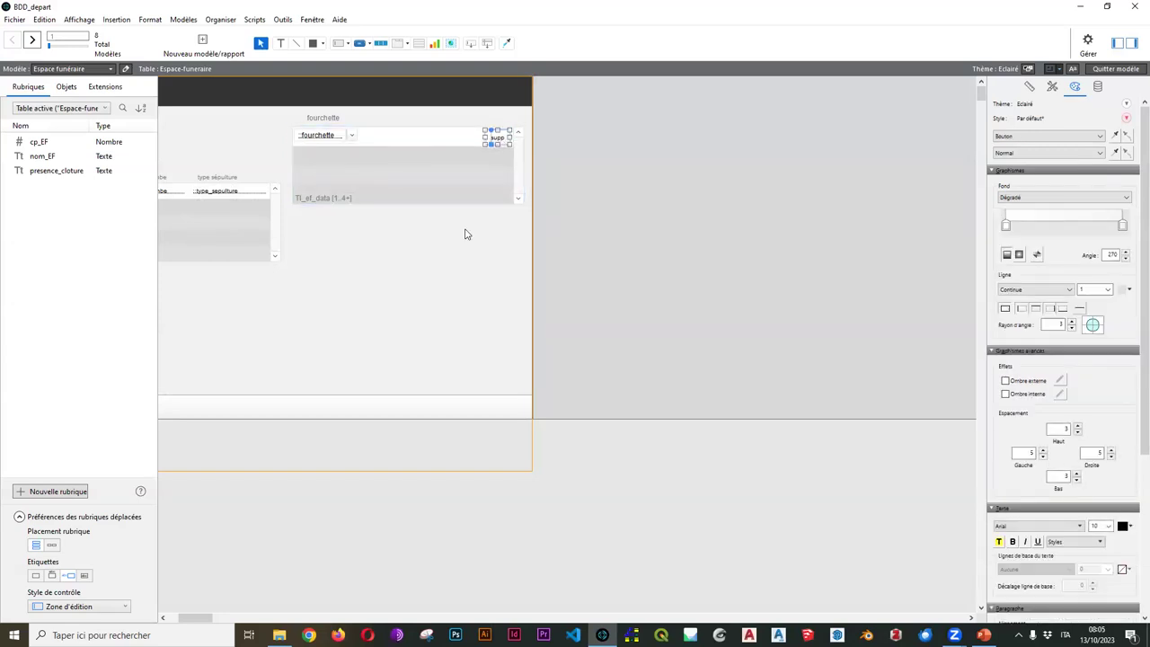
left_click(638, 171)
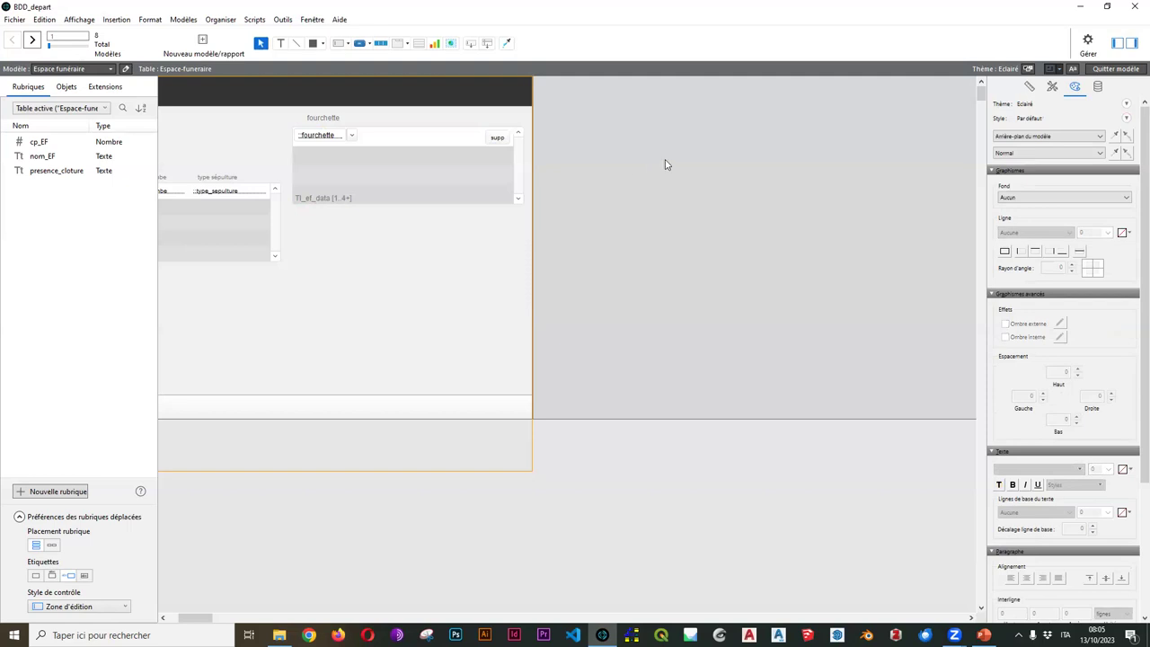
Save the layout and use the supp button to replace Montparnasse's duplicate 774-750 portal row with a 725-700 row
left_click(1134, 72)
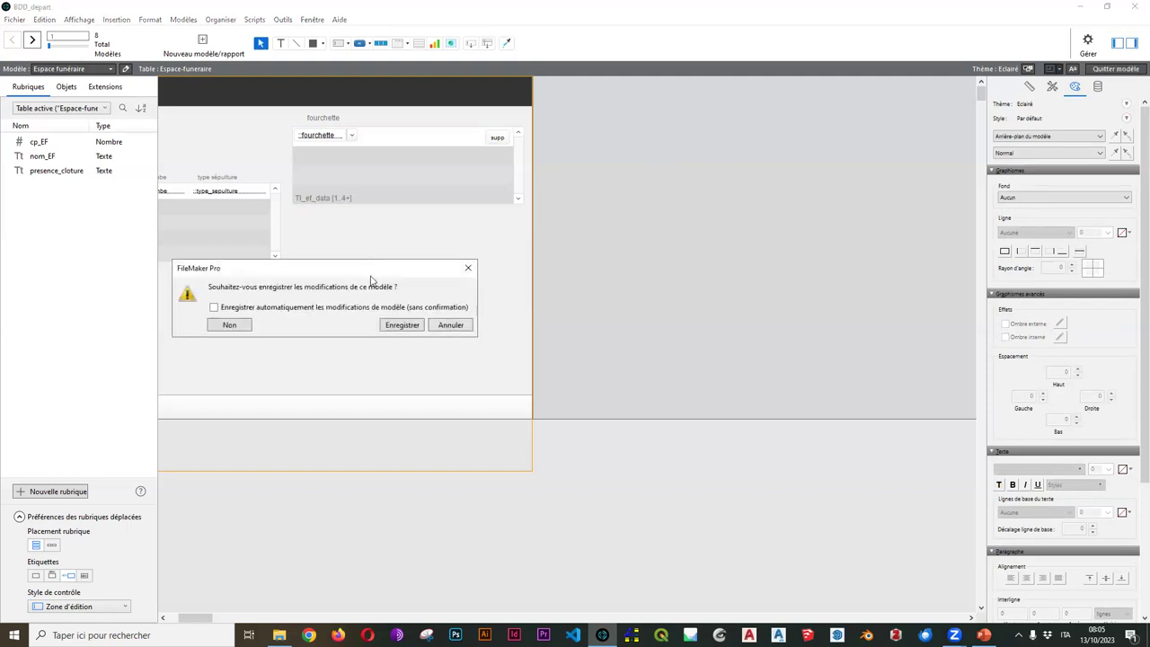
left_click(400, 325)
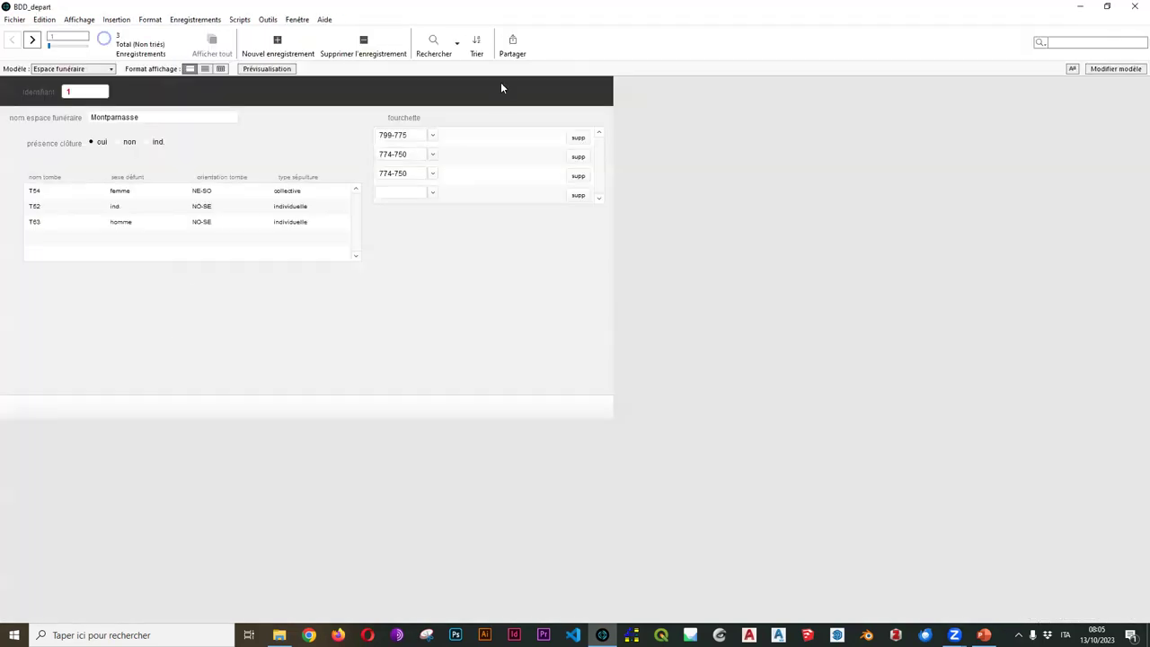
left_click(578, 176)
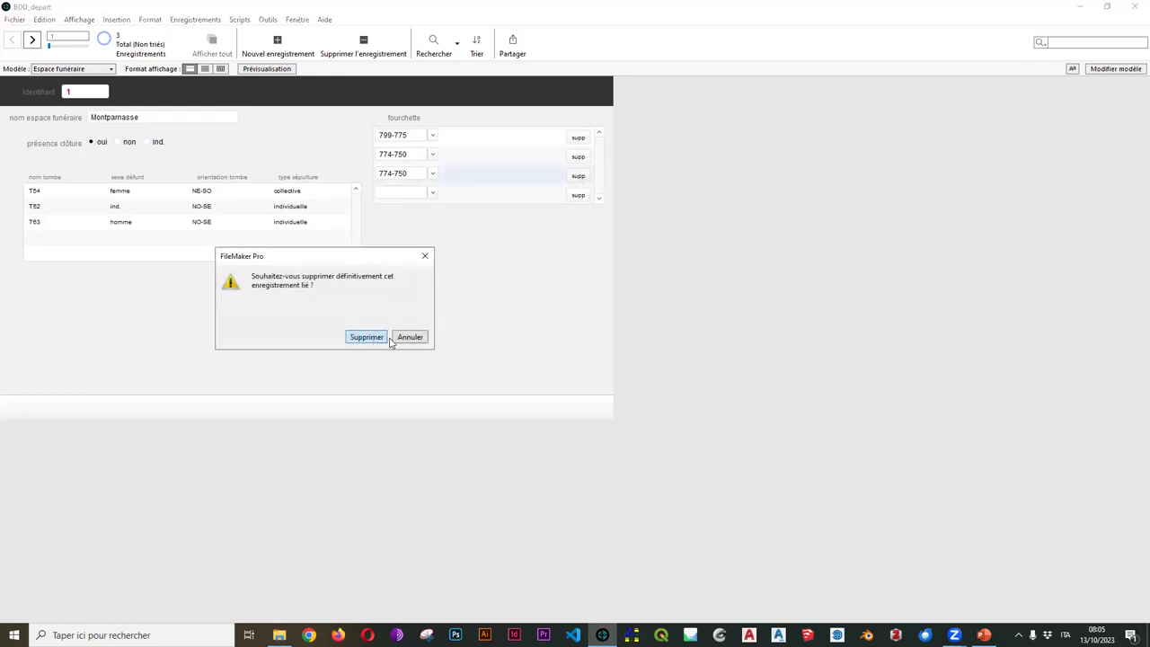
left_click(366, 337)
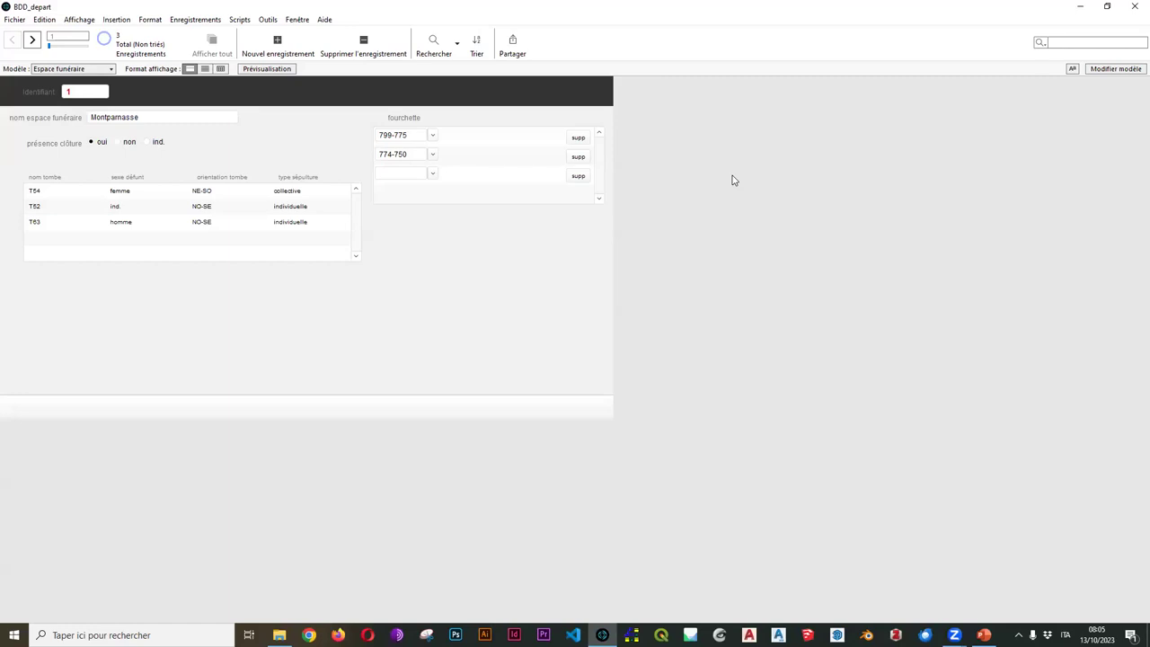
left_click(436, 172)
left_click(454, 190)
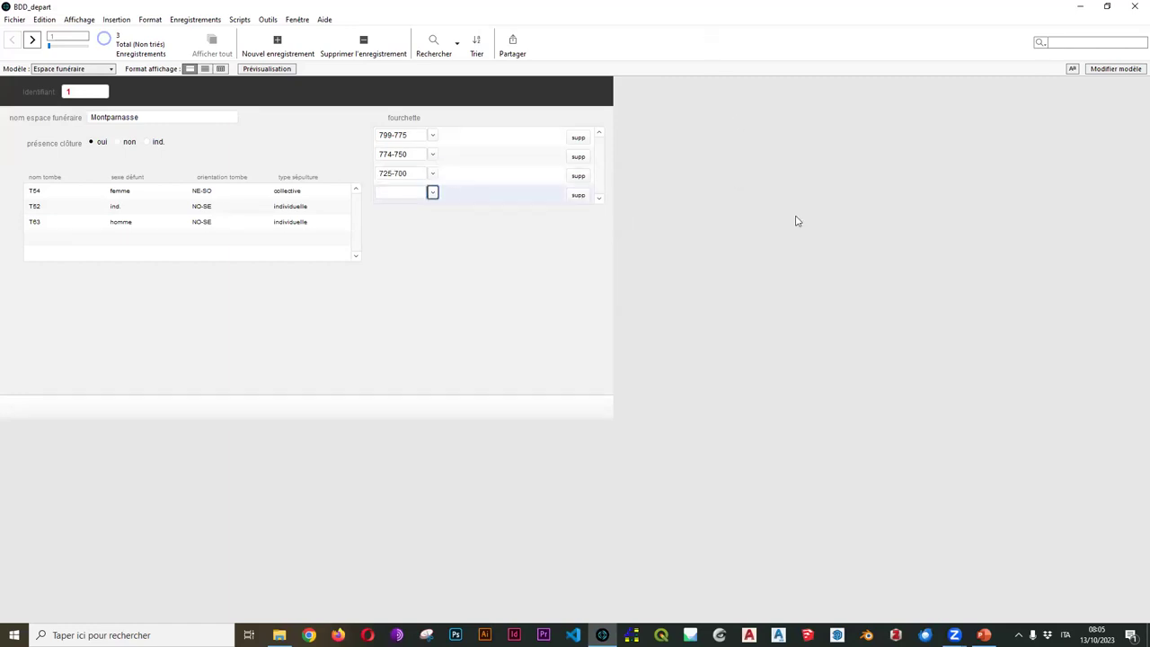
Examine the fourchette portal on the Montmartre record, and the records on the Datation and Tl_ef_data layouts
left_click(32, 41)
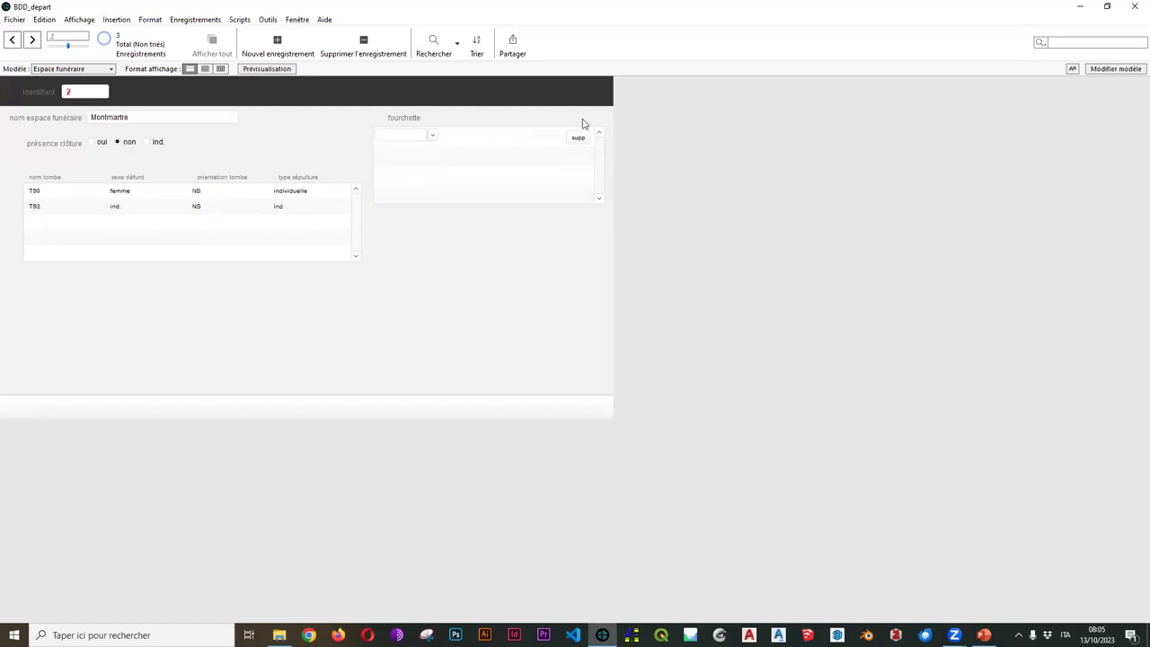
left_click(432, 136)
left_click(11, 40)
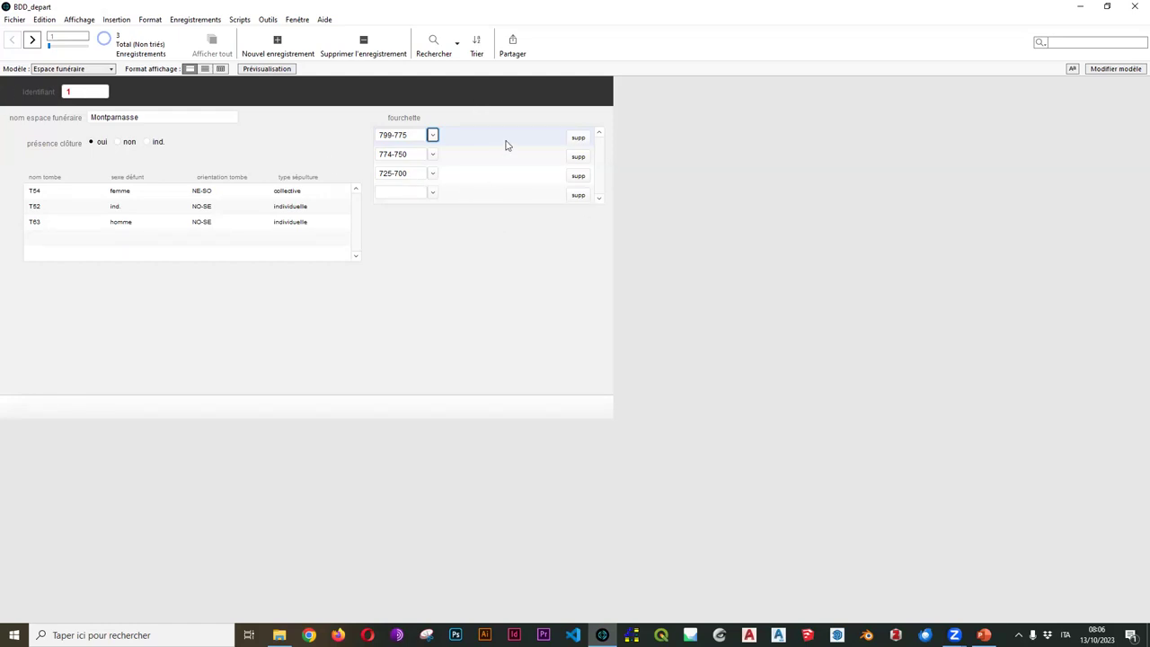
left_click(72, 69)
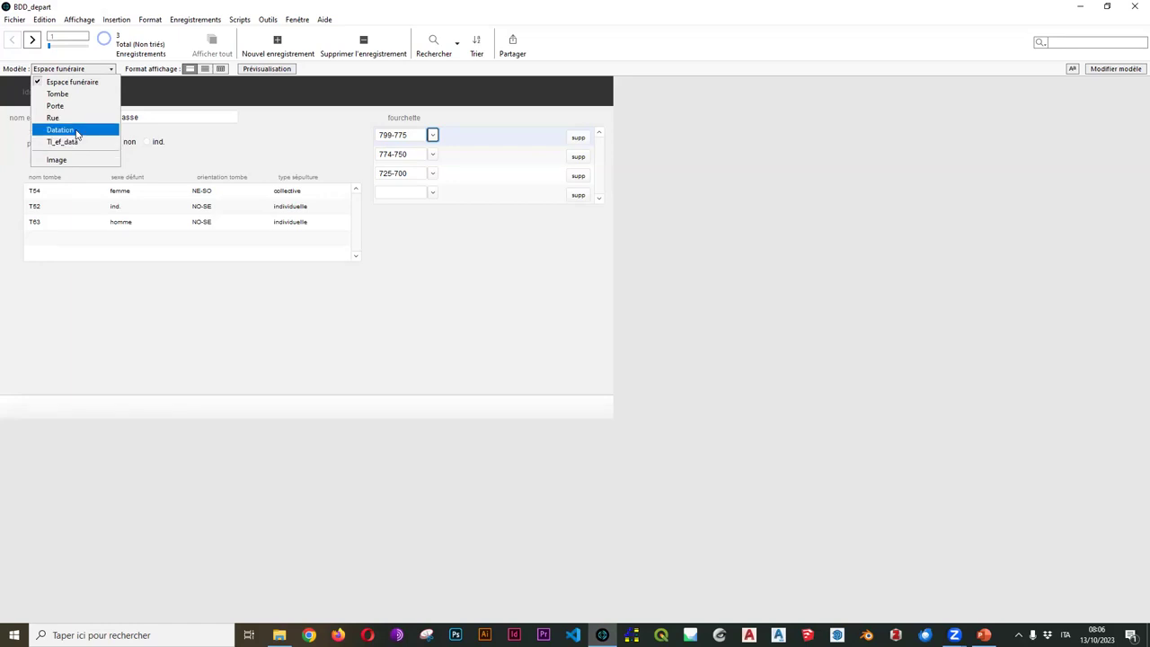
left_click(78, 131)
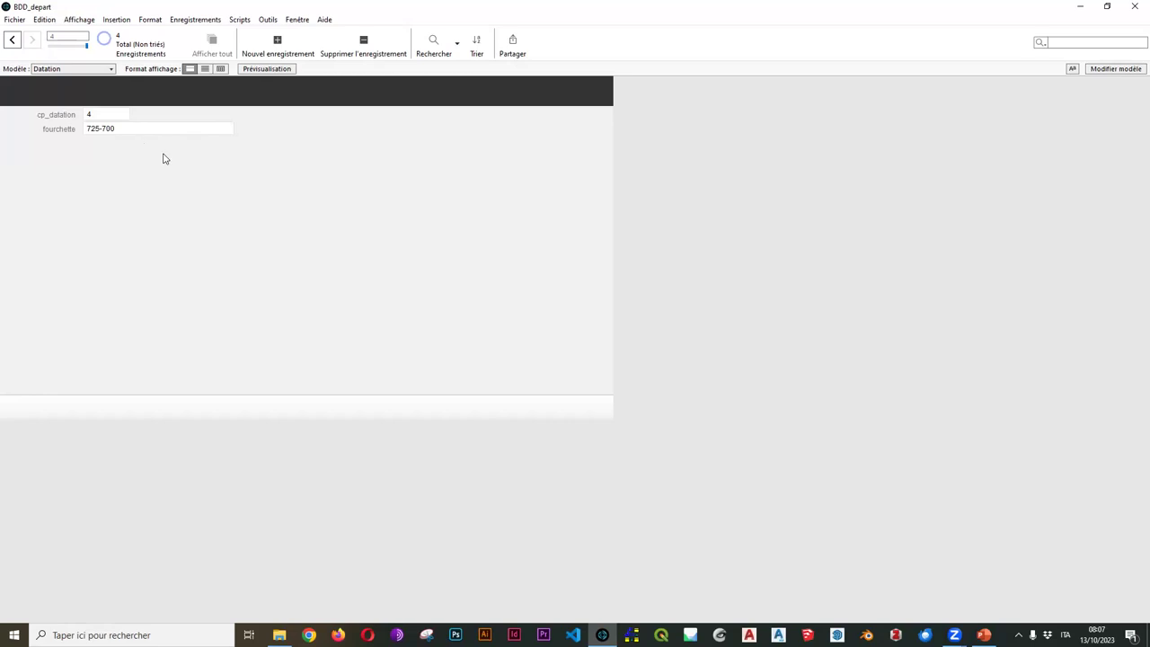
left_click(79, 71)
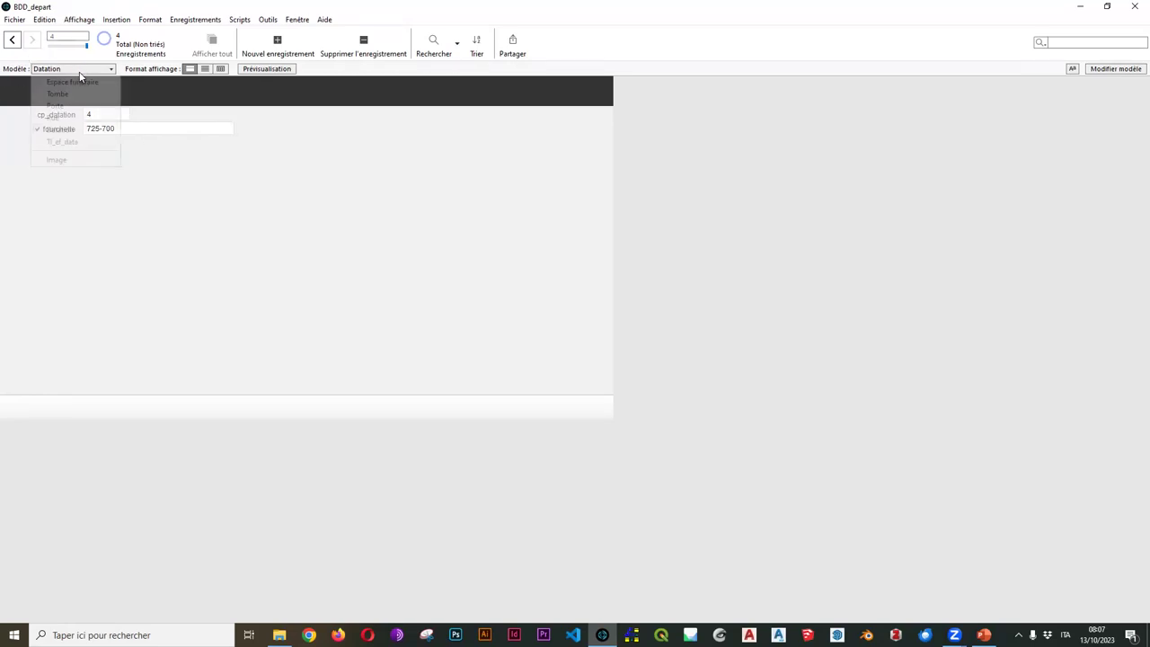
left_click(59, 142)
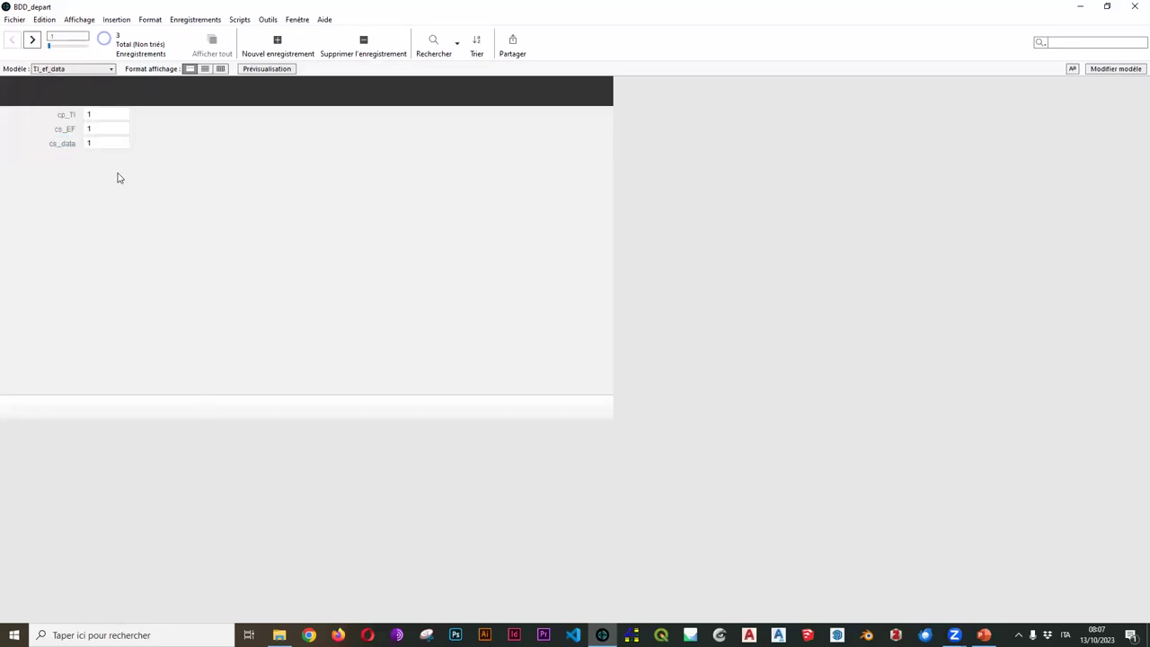
left_click(101, 129)
left_click(107, 116)
left_click(270, 230)
Create a text field named evenement in the Tl_ef_data table
left_click(15, 19)
mouse_move(133, 235)
mouse_move(86, 116)
left_click(166, 117)
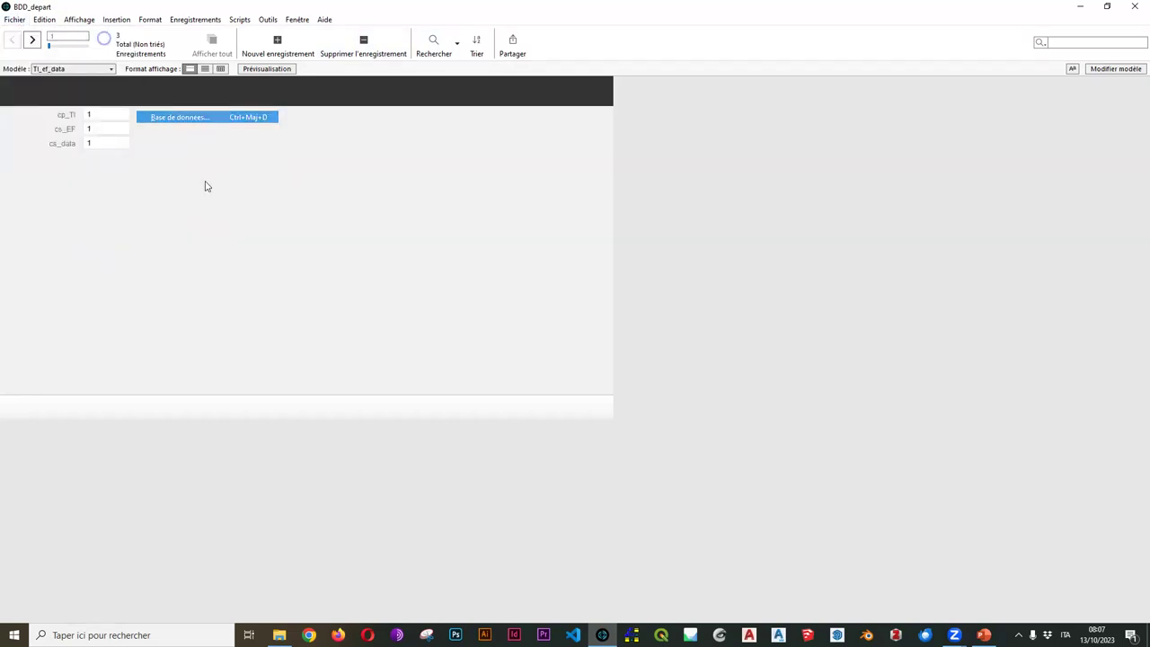
left_click(445, 33)
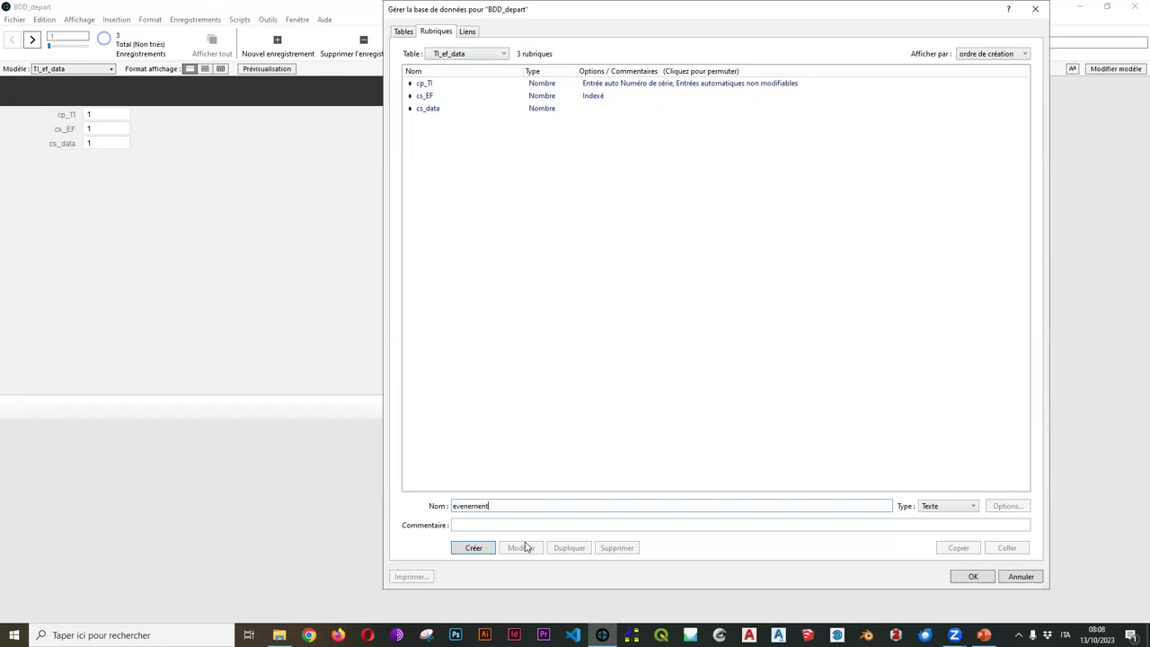
left_click(473, 549)
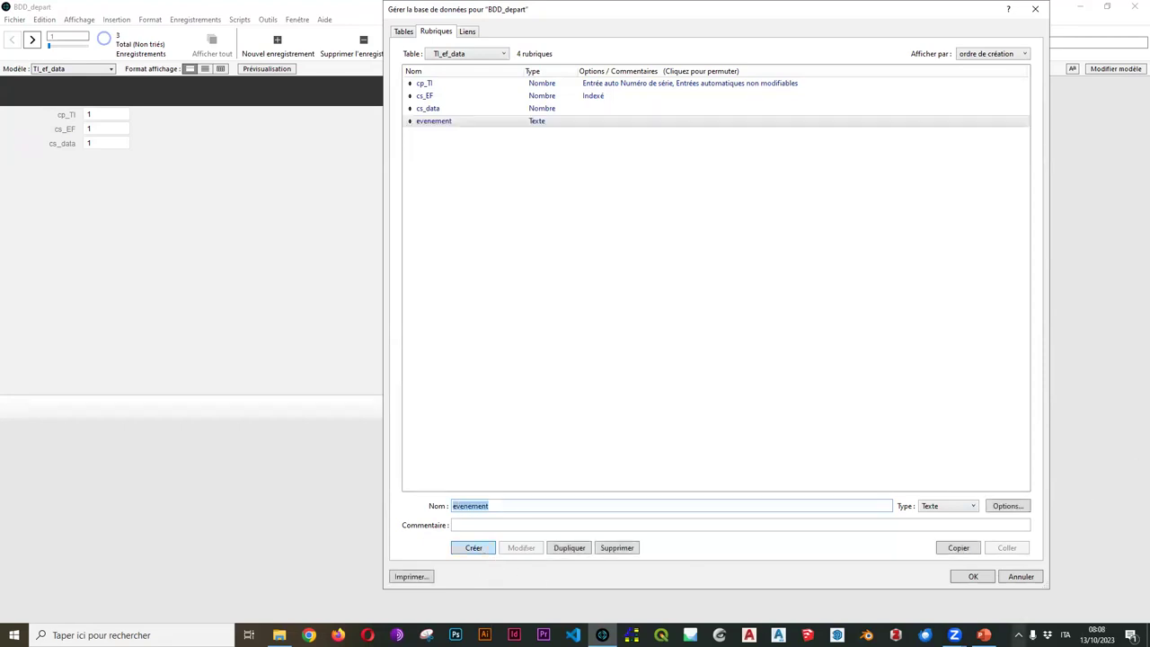
left_click(980, 578)
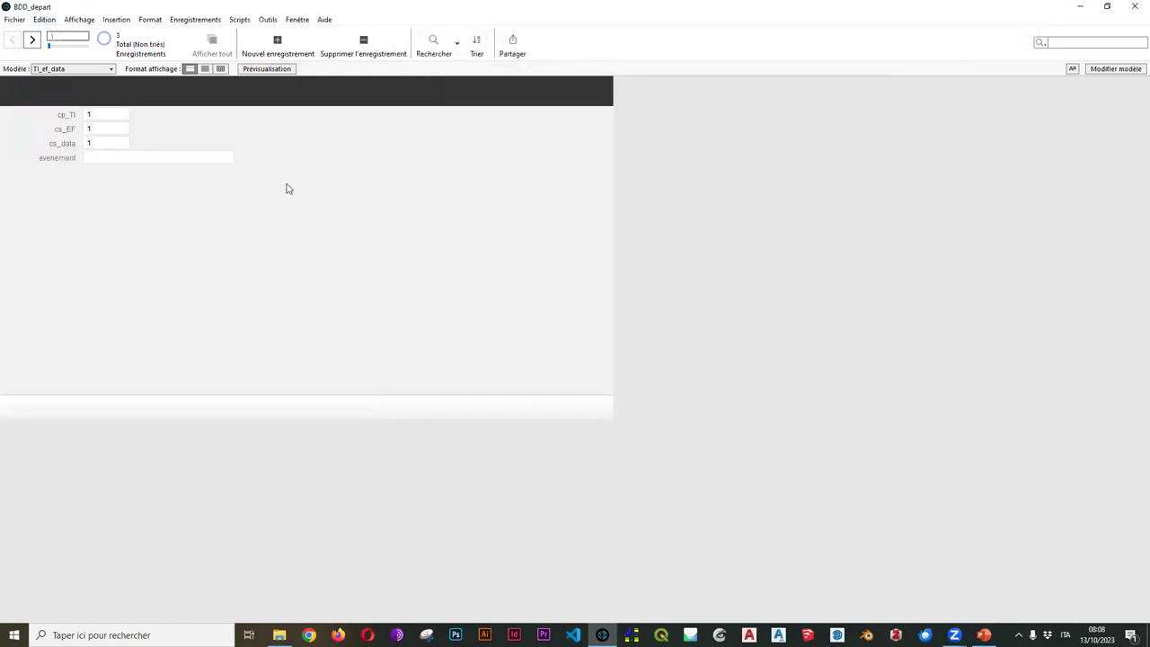
left_click(178, 158)
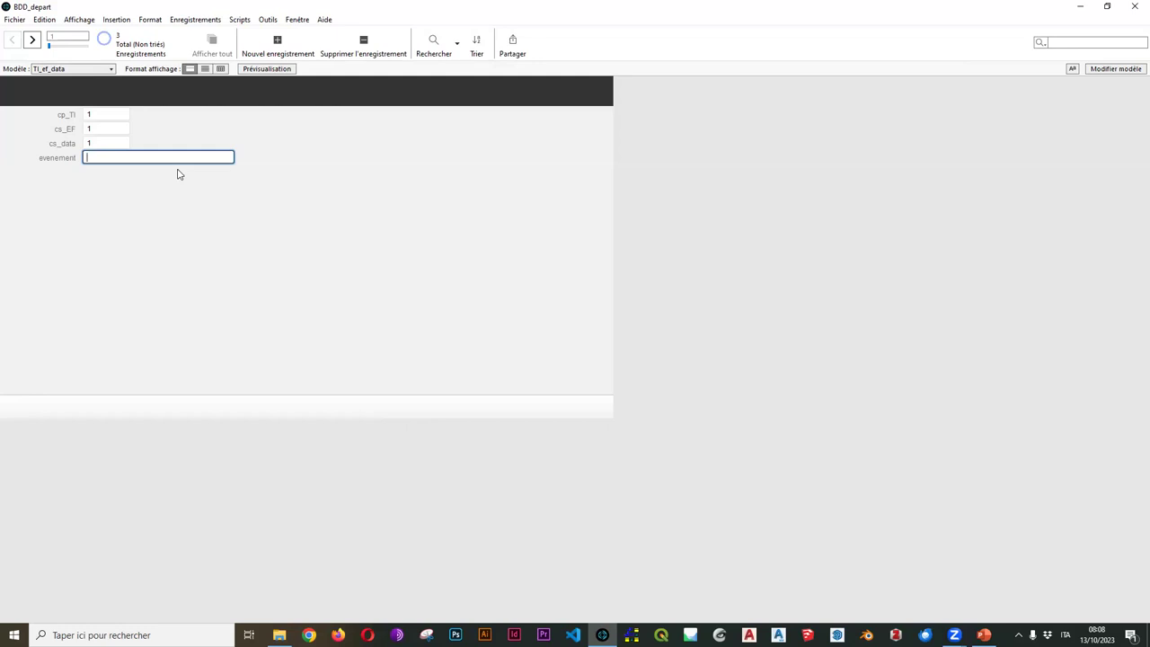
left_click(80, 72)
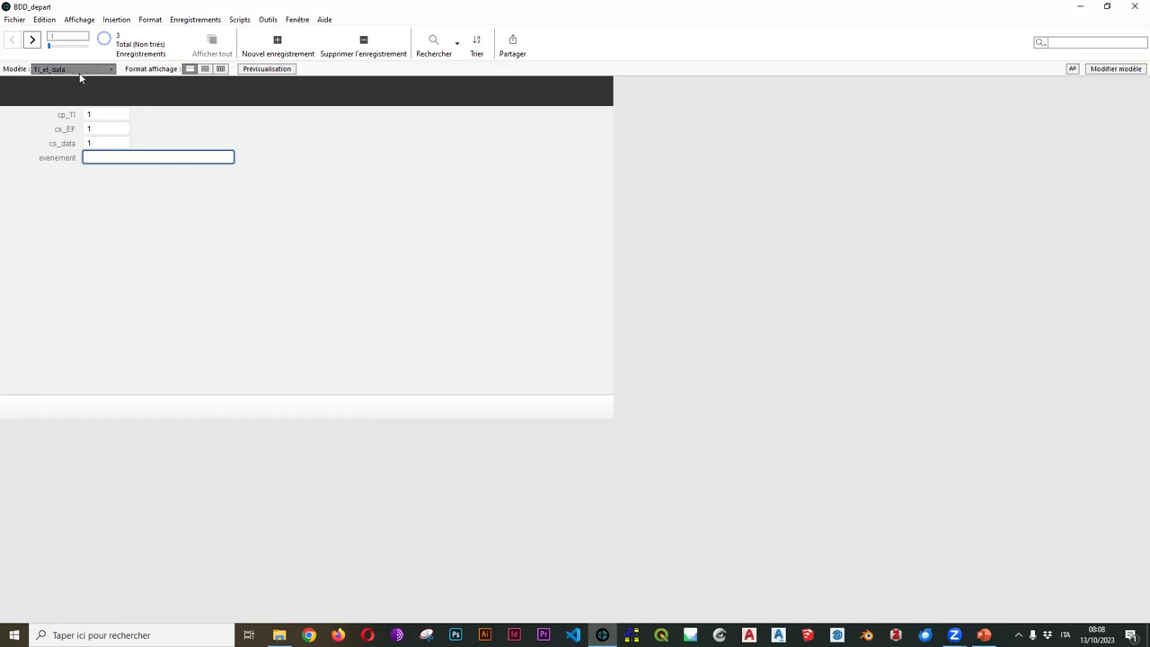
left_click(408, 413)
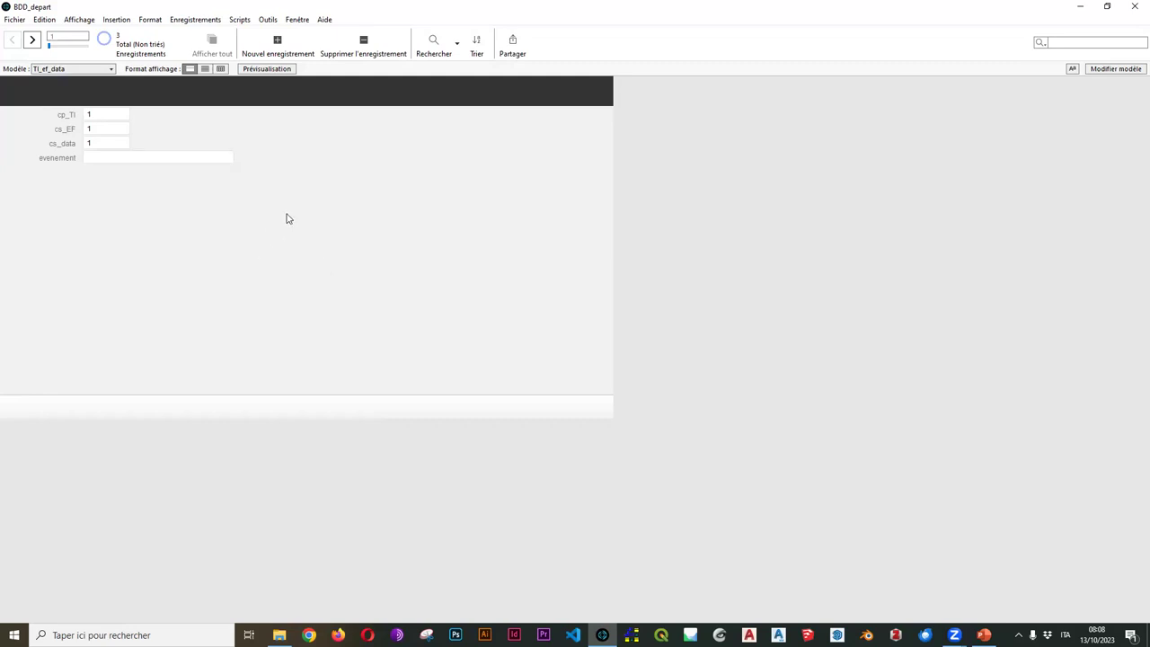
Place the evenement field from Tl_ef_data in the fourchette portal on the Espace funéraire layout and align the fourchette and evenement labels above it
left_click(70, 69)
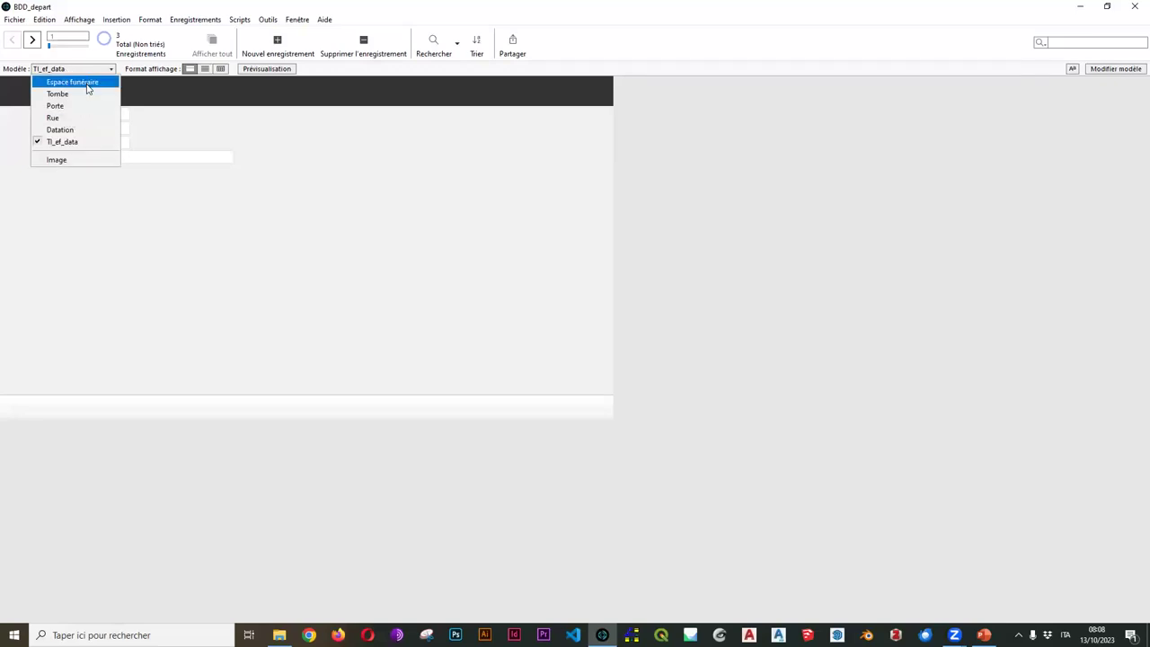
left_click(88, 83)
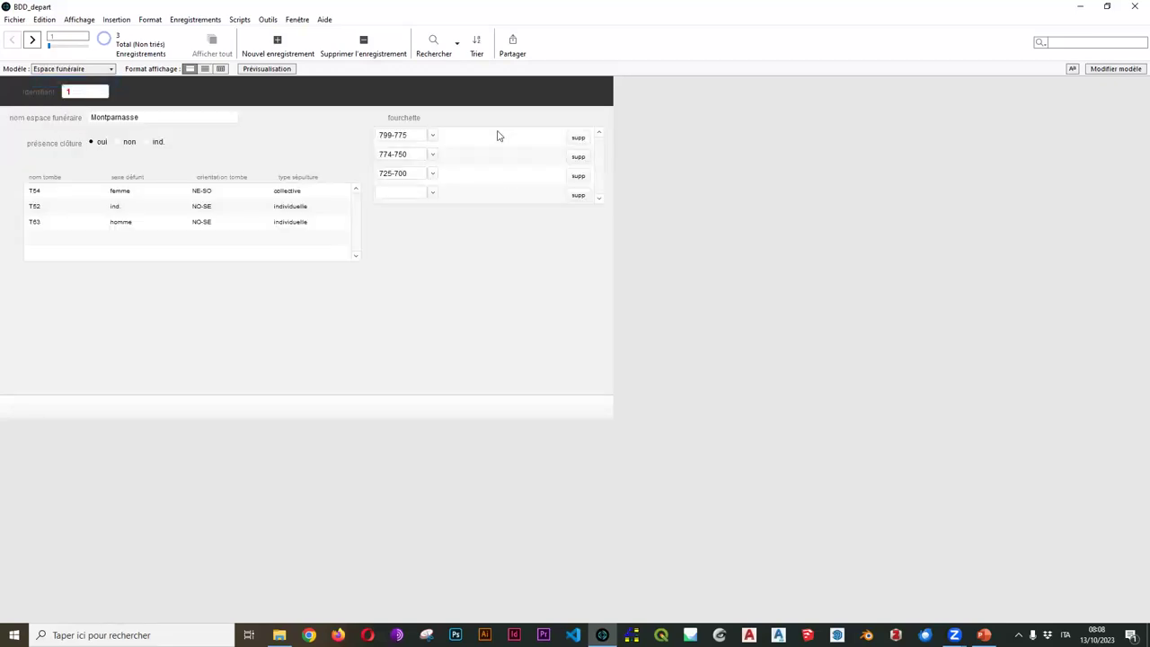
left_click(1116, 69)
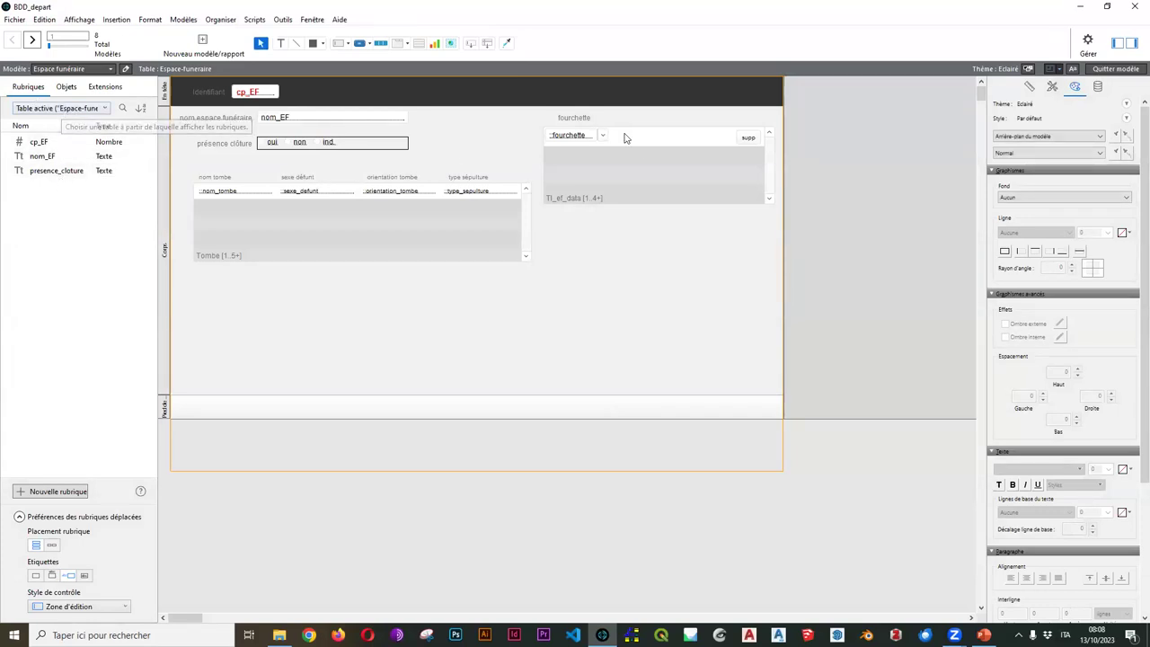
left_click(104, 109)
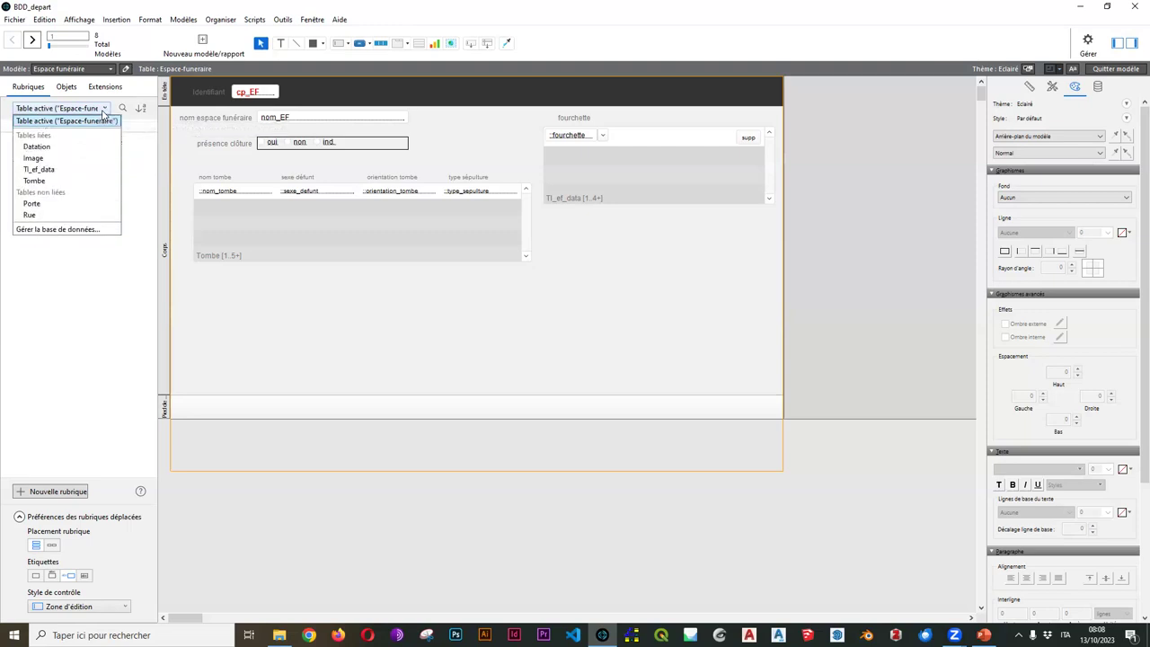
left_click(50, 170)
left_click_drag(45, 191, 667, 141)
left_click_drag(768, 141, 591, 114)
left_click(852, 183)
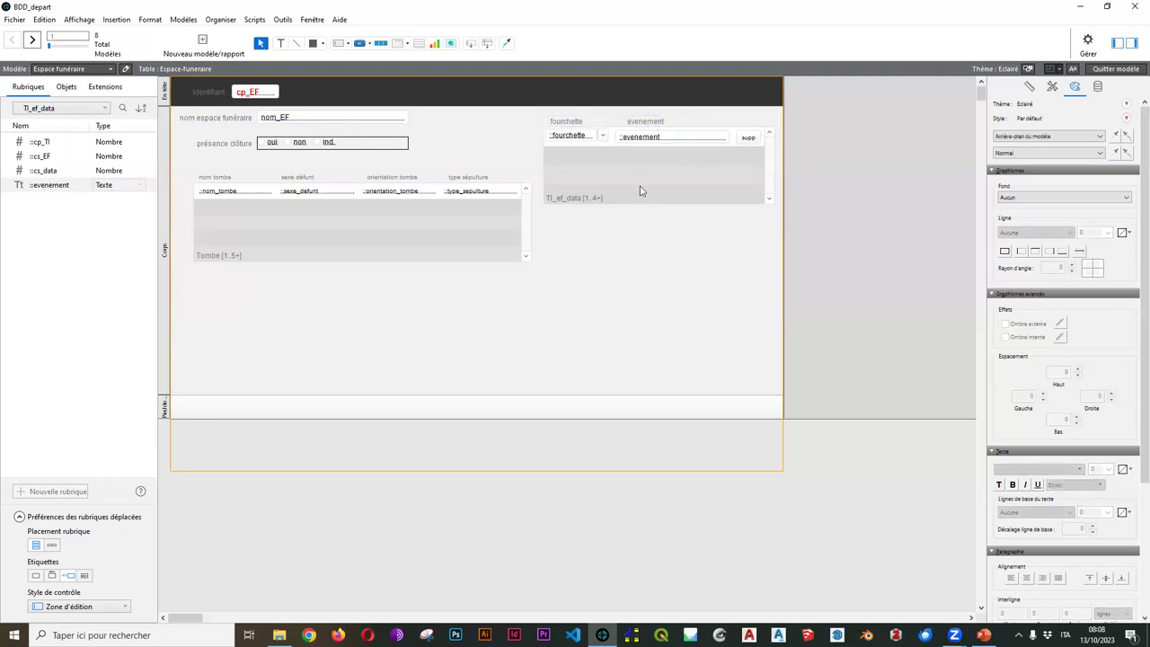
Save the layout and check the evenement field in each portal row of the Montparnasse record
left_click(1104, 72)
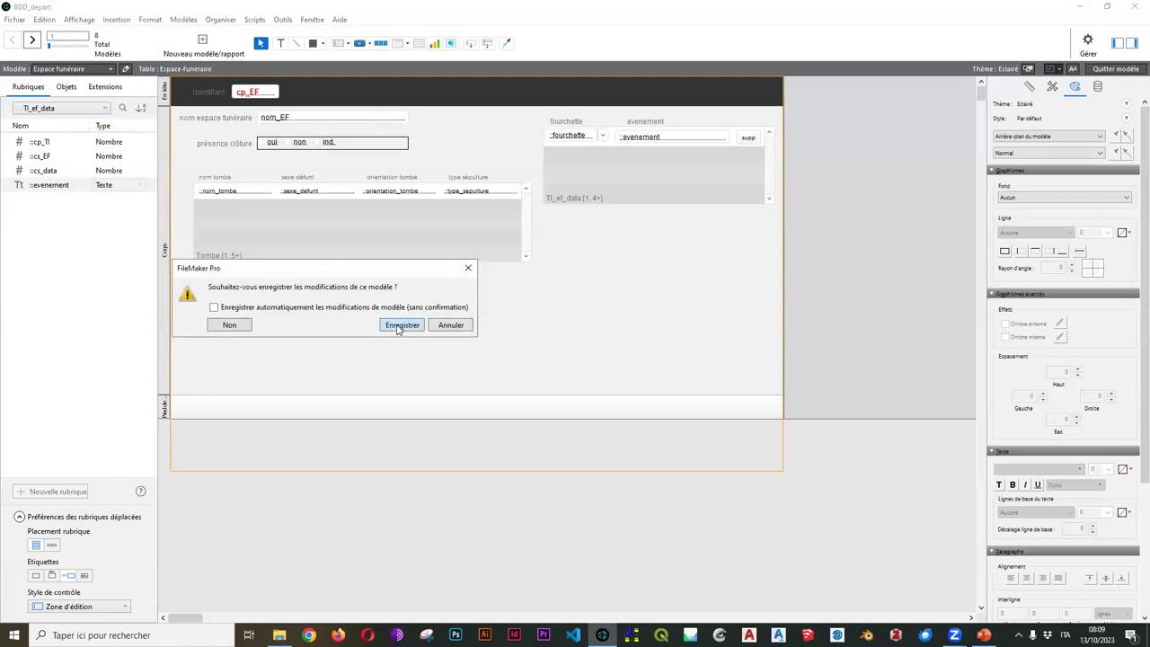
left_click(400, 326)
left_click(480, 140)
left_click(482, 155)
left_click(472, 177)
left_click(477, 196)
left_click(501, 136)
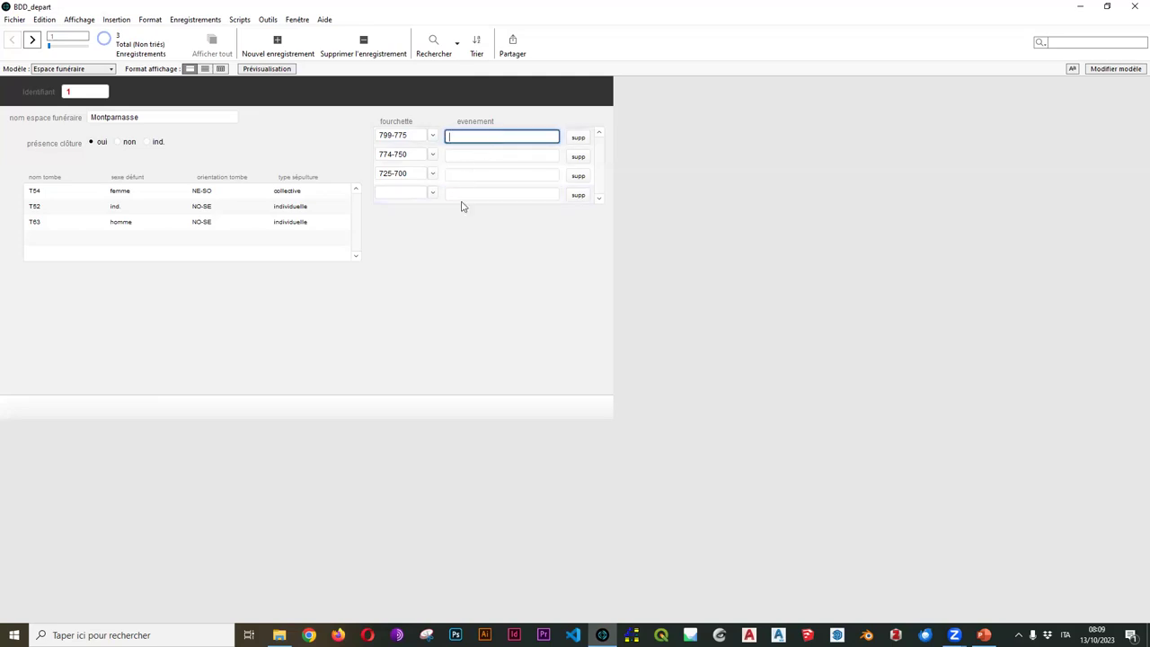
Narrow the evenement field in the portal to leave a gap before the supp button, and save the layout
left_click(1126, 68)
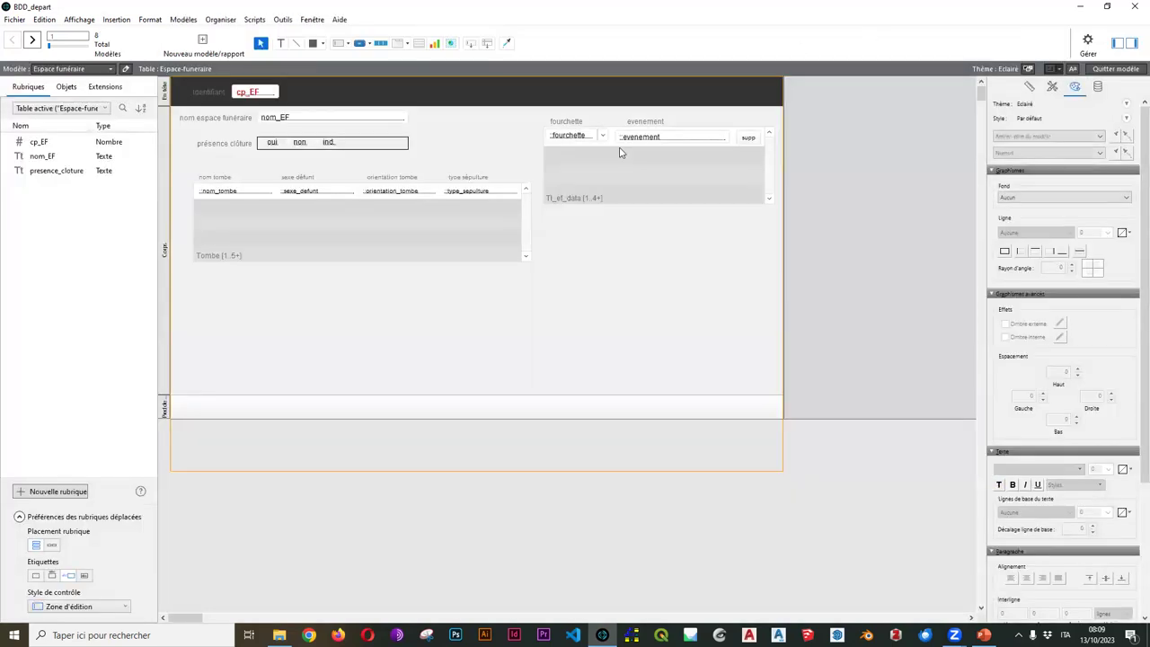
left_click(685, 138)
left_click_drag(727, 136, 701, 134)
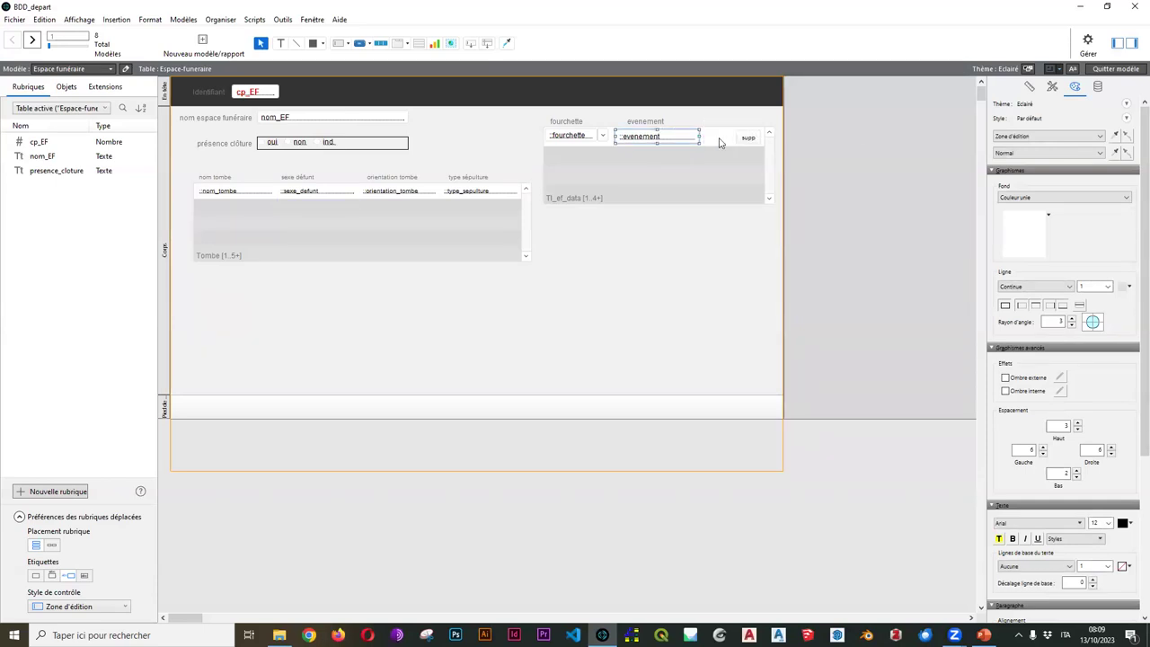
left_click(1116, 69)
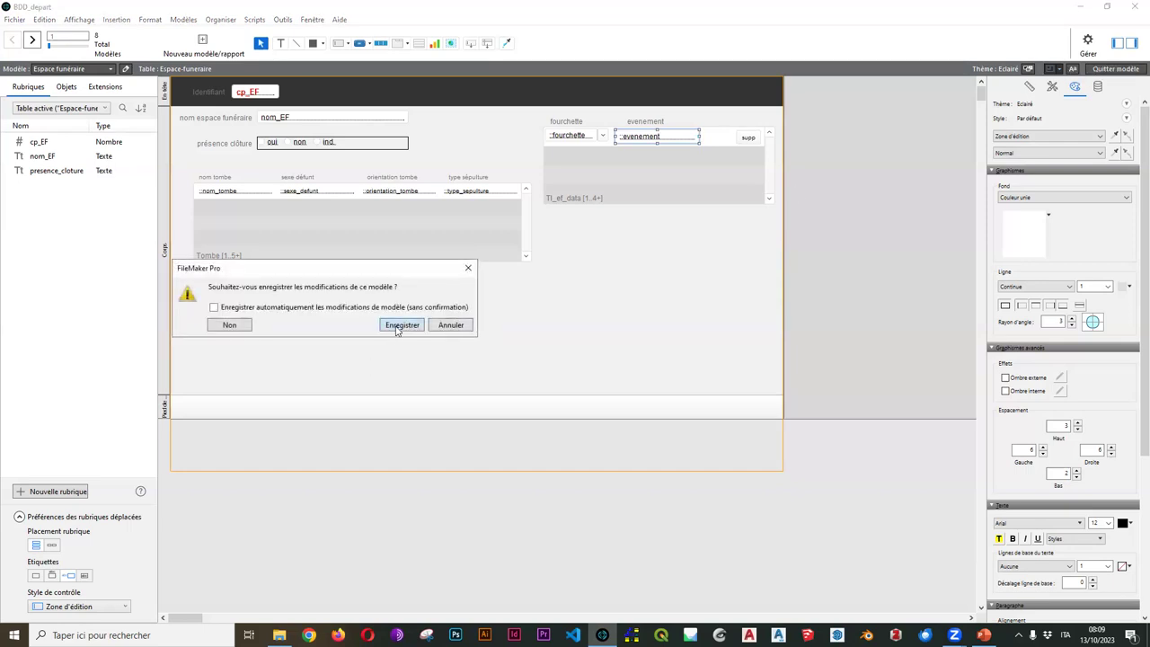
left_click(401, 327)
Enter création, modification and abandon as the evenement of the 799-775, 774-750 and 725-700 rows respectively
left_click(509, 140)
left_click(503, 155)
left_click(503, 176)
left_click(501, 137)
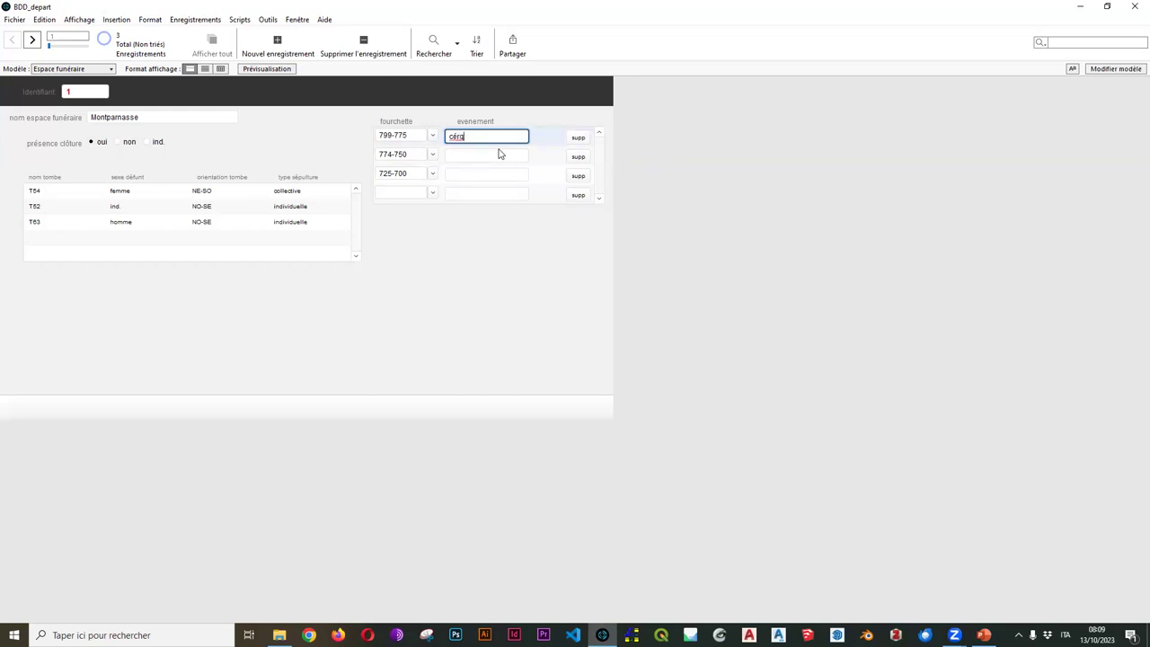
type("création")
left_click(490, 155)
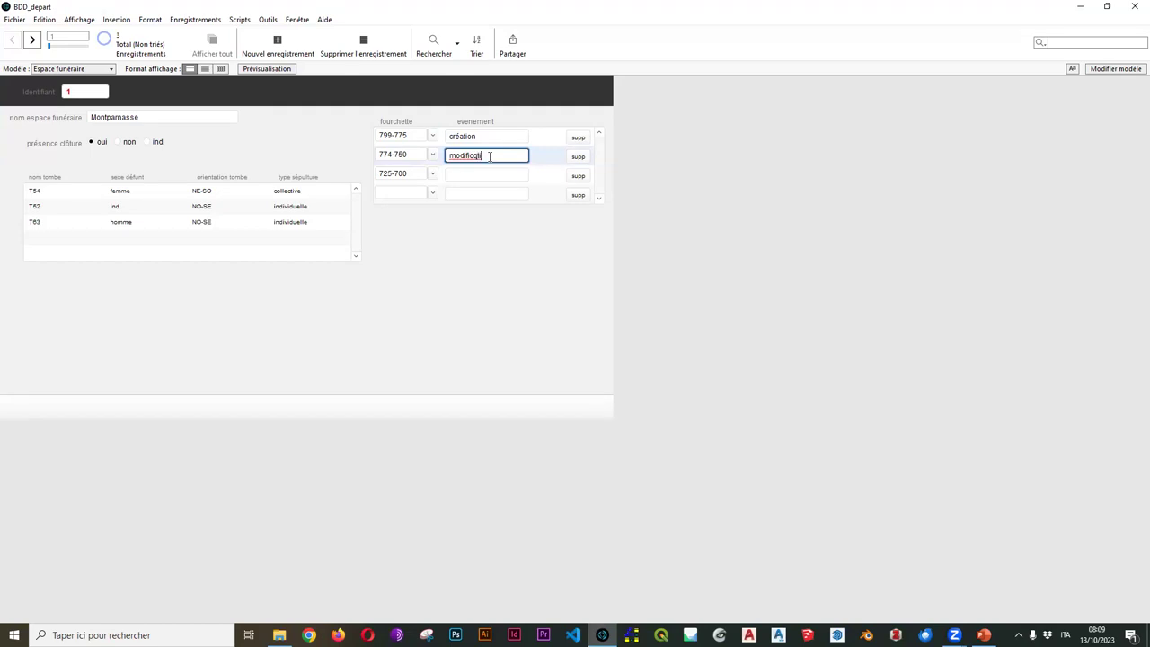
type("modification")
key("Tab")
left_click(498, 174)
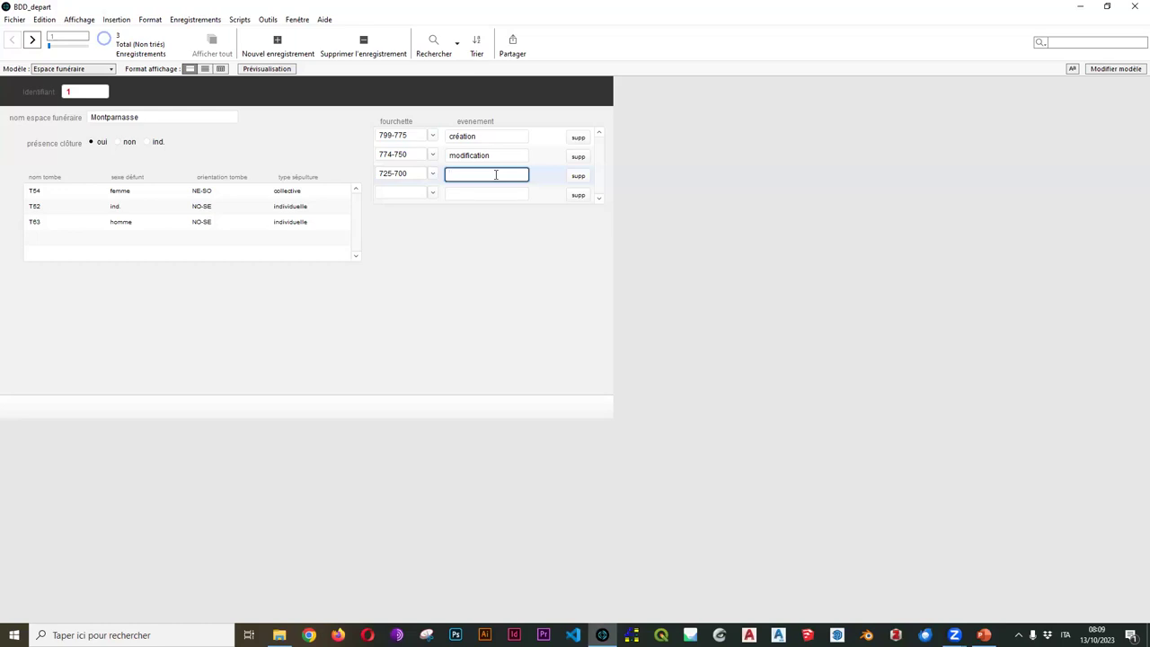
type("abandon")
Clear the evenement entries from the three filled portal rows of the Montparnasse record
double_click(503, 139)
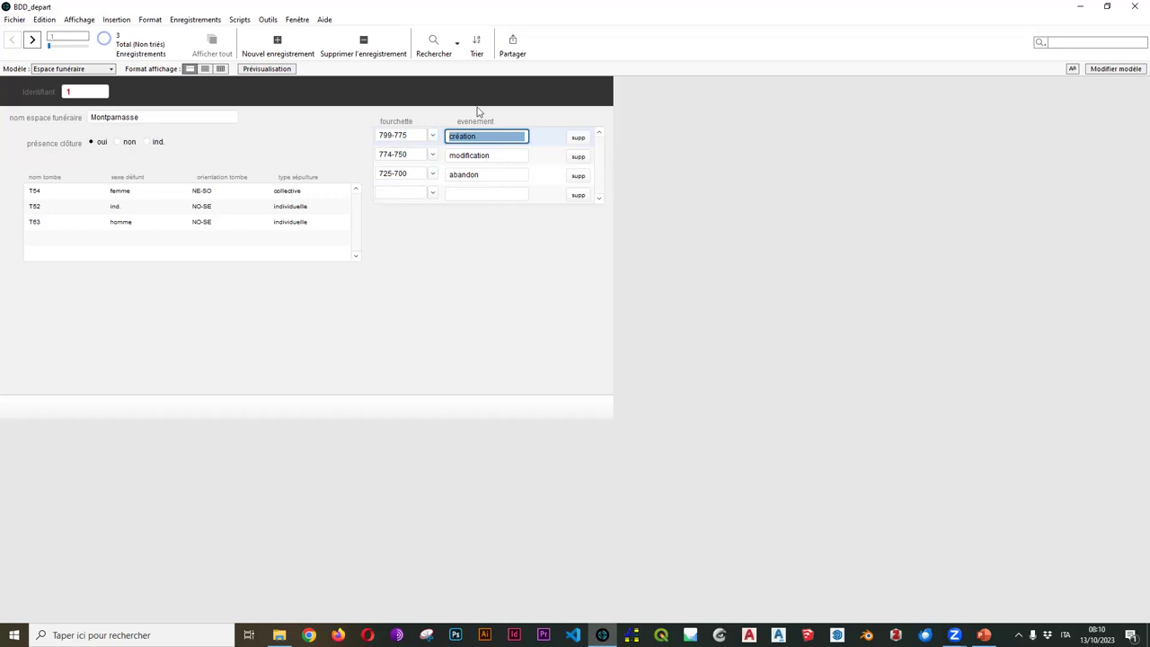
key("BackSpace")
left_click(501, 161)
double_click(472, 156)
key("BackSpace")
double_click(464, 175)
key("BackSpace")
left_click(680, 182)
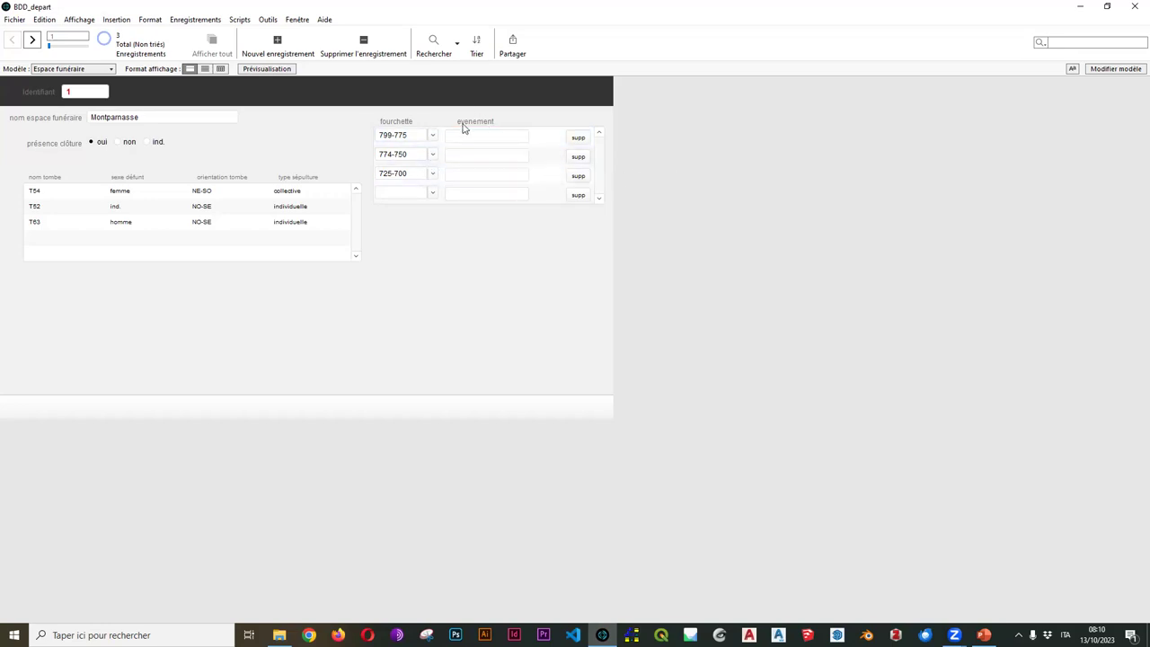
Change the control style of the portal's evenement field on the Espace funéraire layout to a drop-down list (Liste déroulante)
left_click(459, 133)
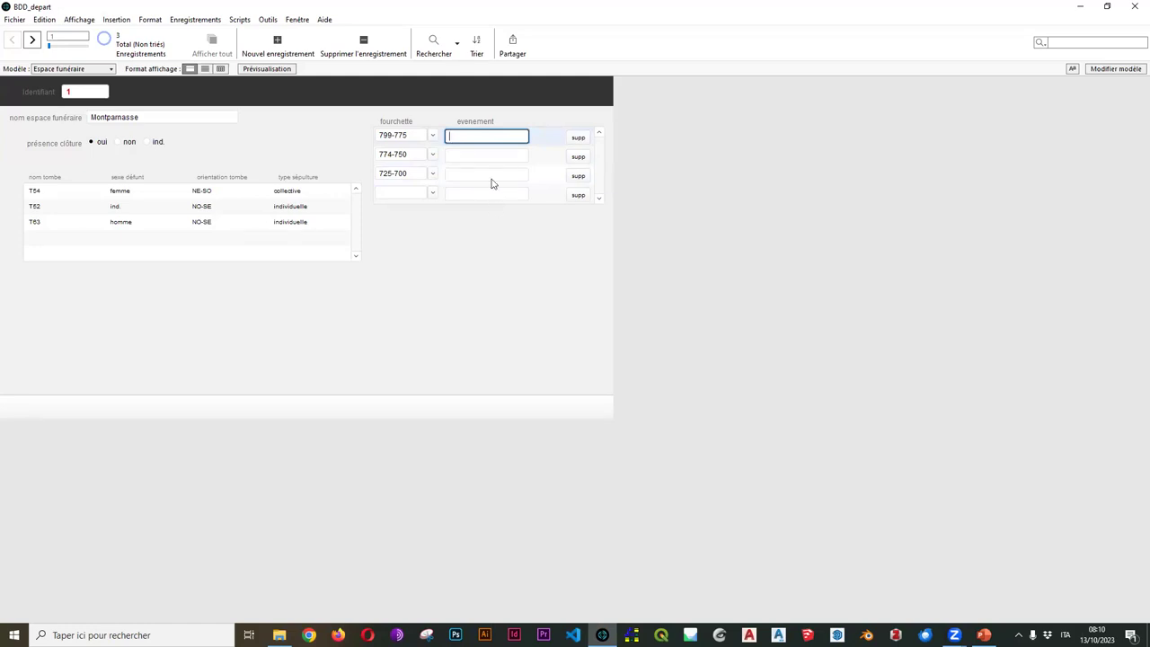
left_click(1113, 74)
left_click(669, 136)
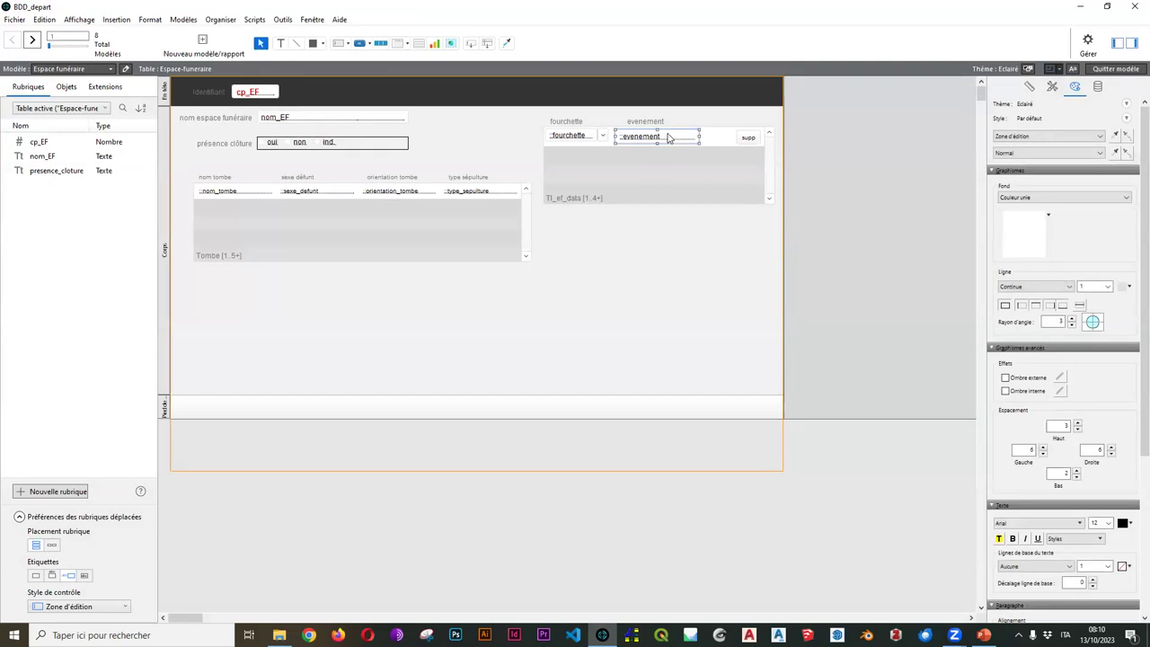
left_click(1098, 88)
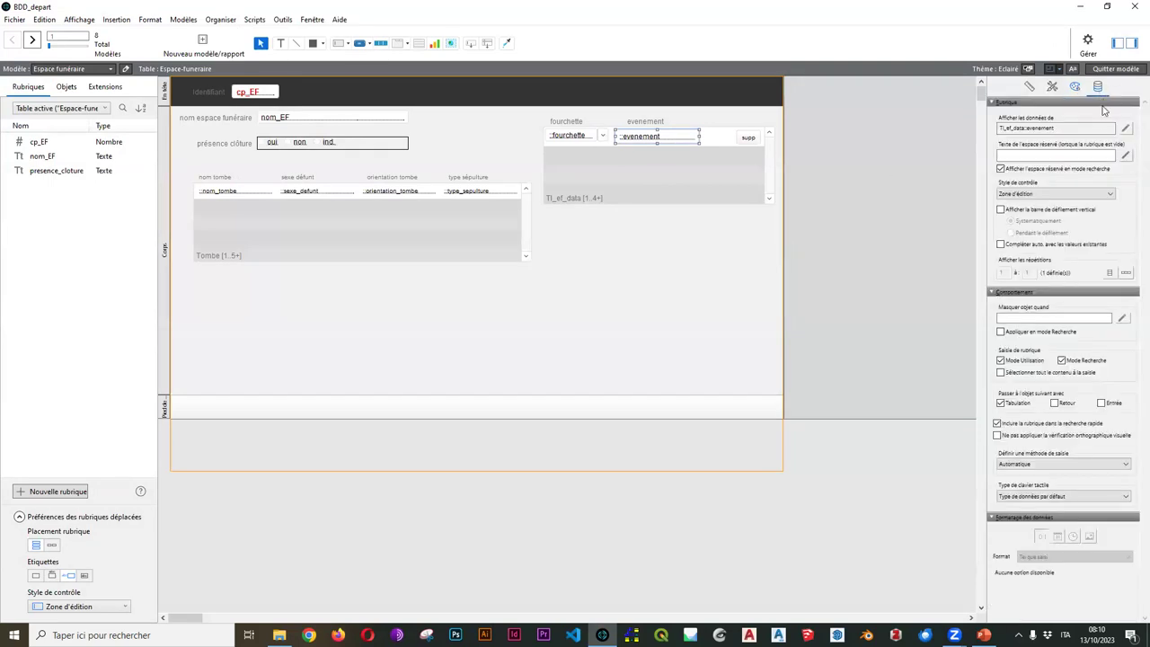
left_click(1102, 199)
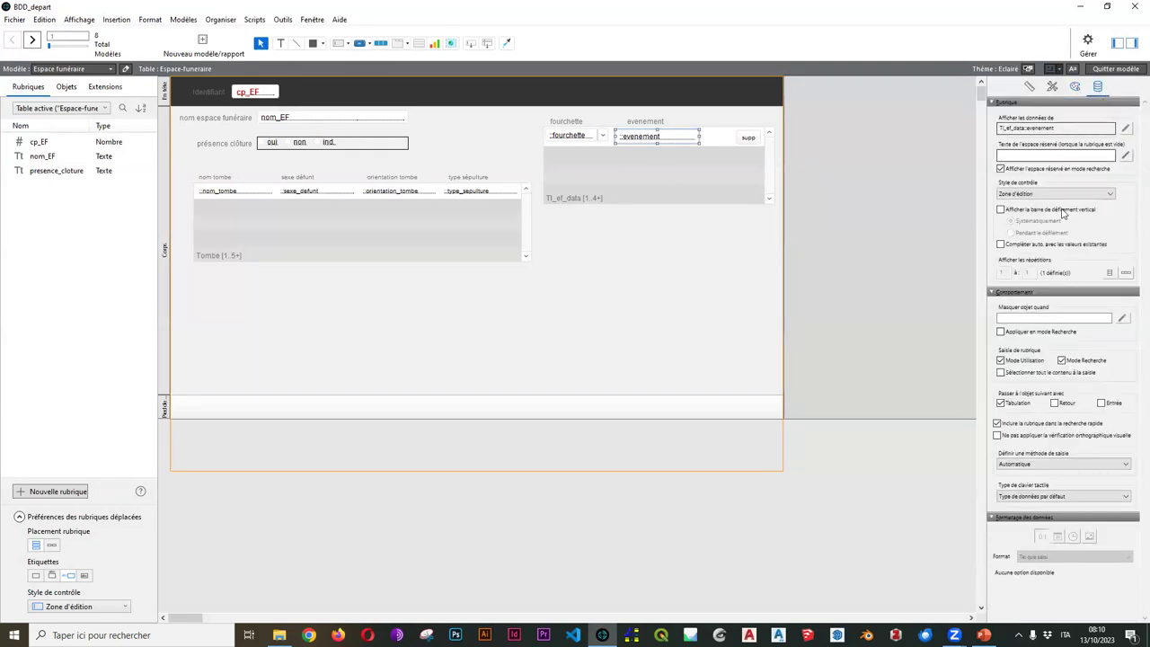
left_click(1065, 215)
Create a new value list named événement for the evenement field
left_click(1126, 211)
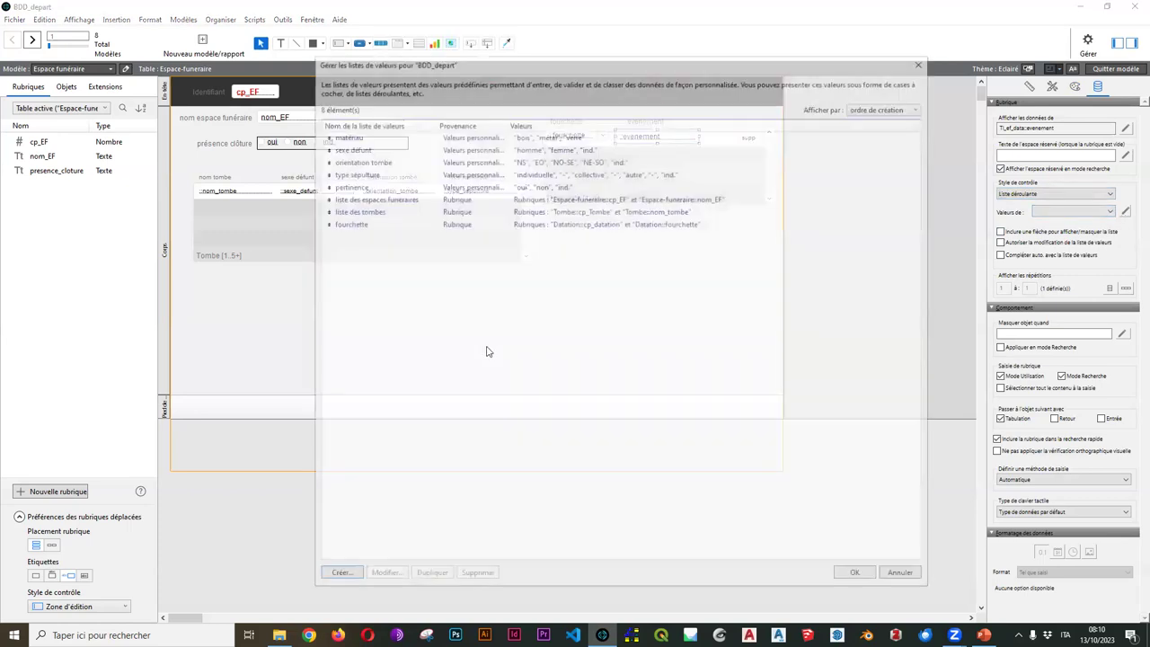
left_click(337, 577)
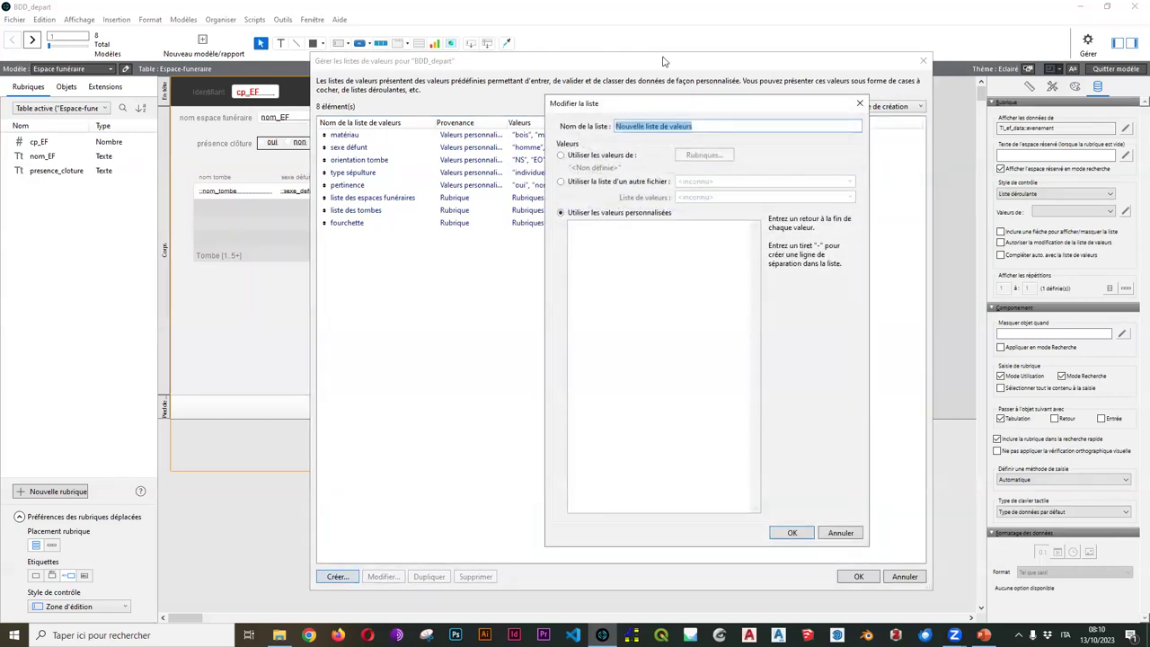
type("'")
type("vénement")
Fill the événement list with the custom values création, modification, abandon and reprise, and assign it to the field
left_click(630, 266)
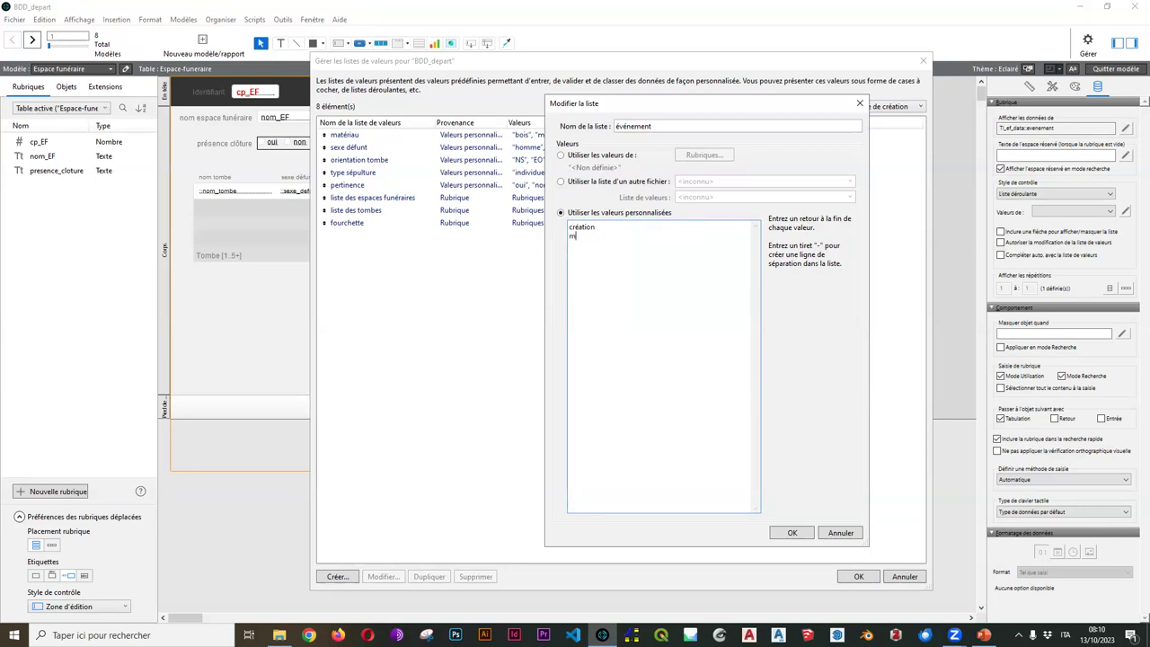
type("création")
key("Return")
type("modification agrandis")
key("BackSpace")
key("BackSpace")
key("BackSpace")
key("BackSpace")
key("BackSpace")
key("BackSpace")
key("BackSpace")
key("BackSpace")
type("bandon")
left_click(794, 534)
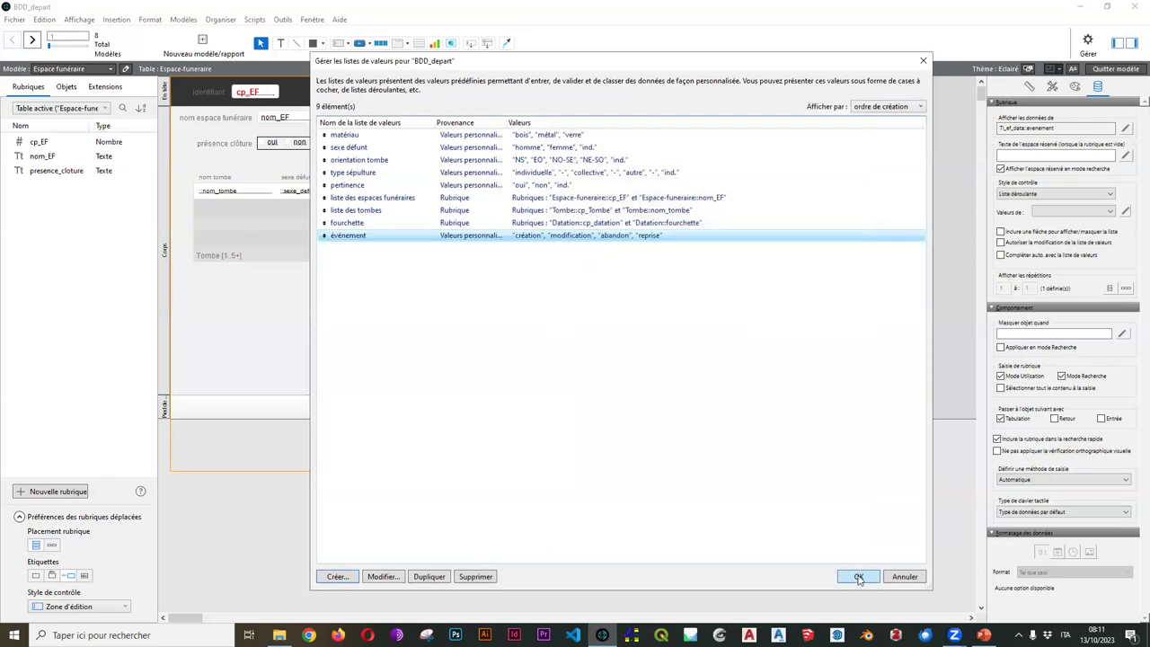
left_click(858, 577)
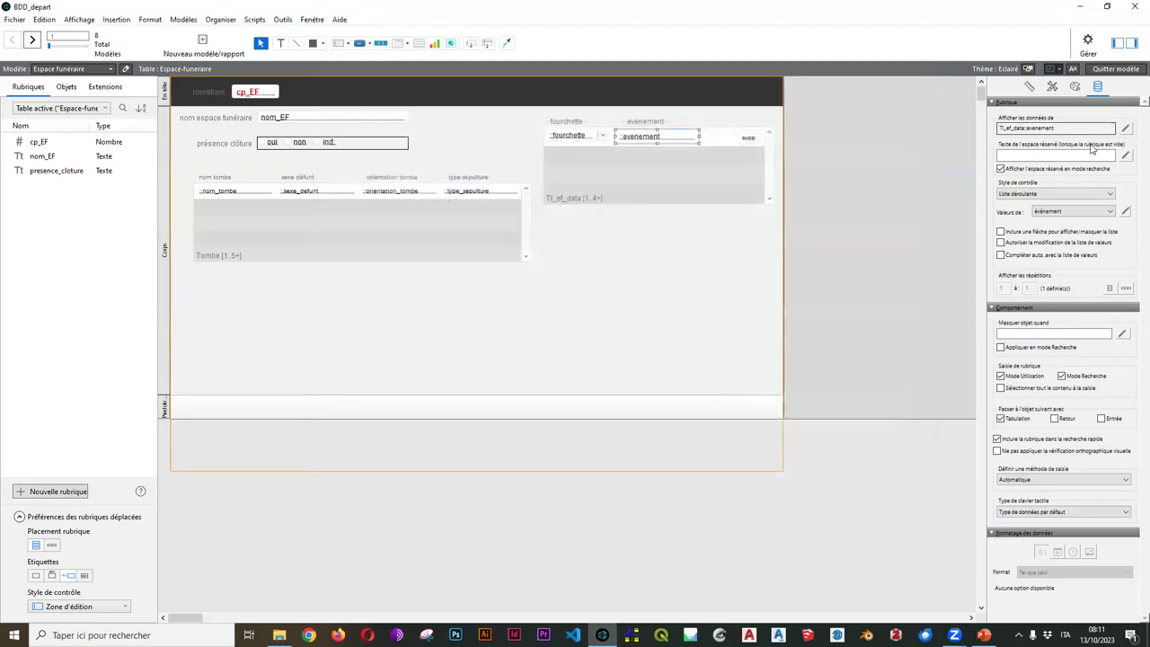
Include a show/hide arrow on the evenement drop-down, allow editing of its value list, and save the layout
left_click(1034, 232)
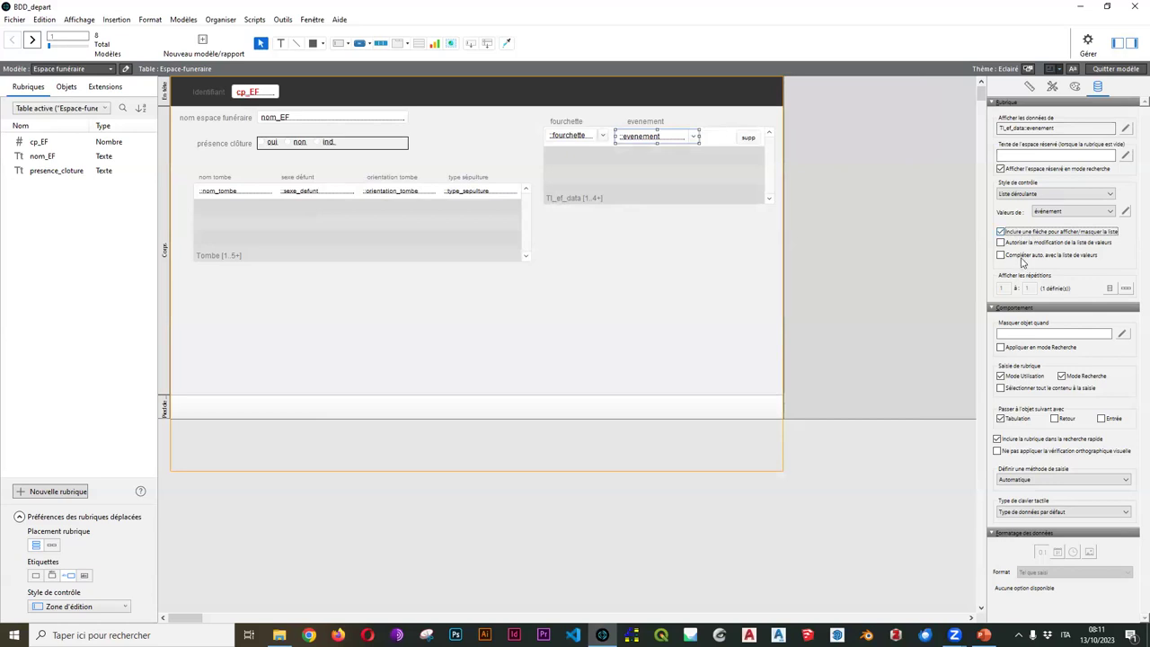
left_click(1003, 242)
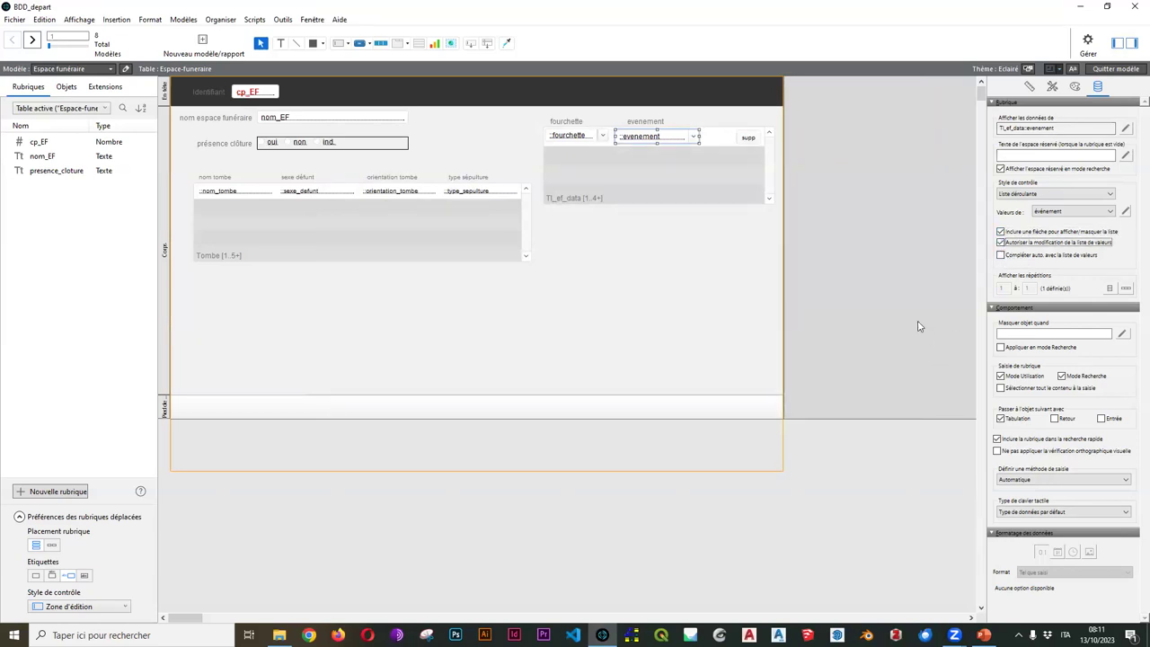
left_click(1116, 69)
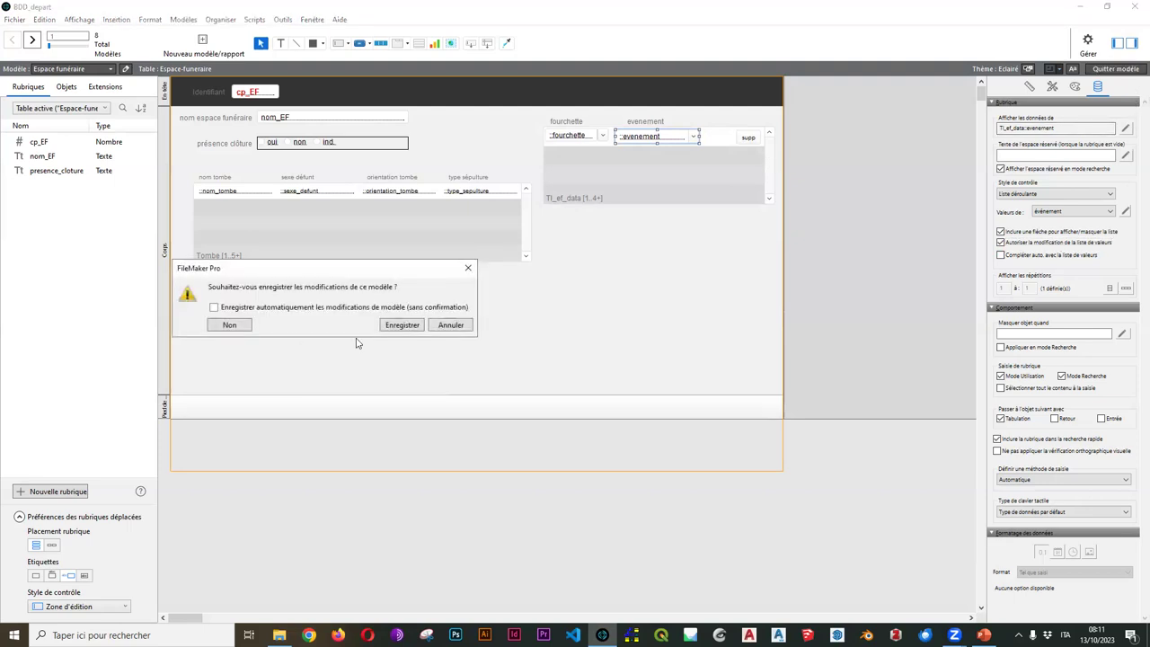
left_click(418, 327)
View the editable événement value list from the 799-775 portal row and close it without editing
left_click(523, 136)
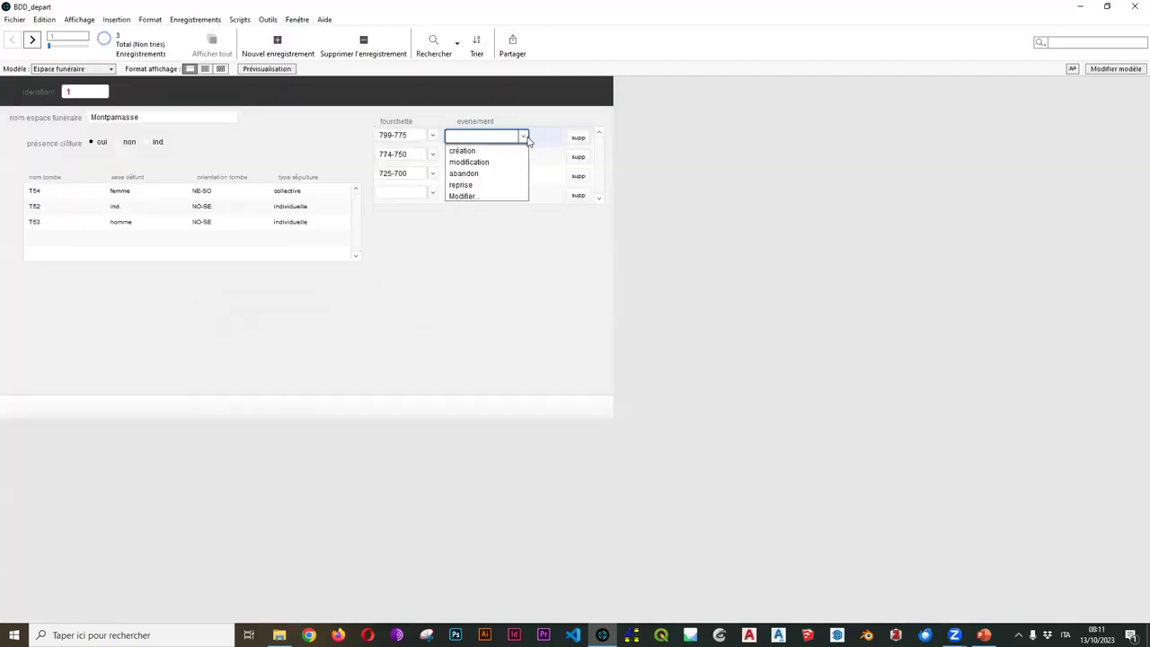
left_click(476, 197)
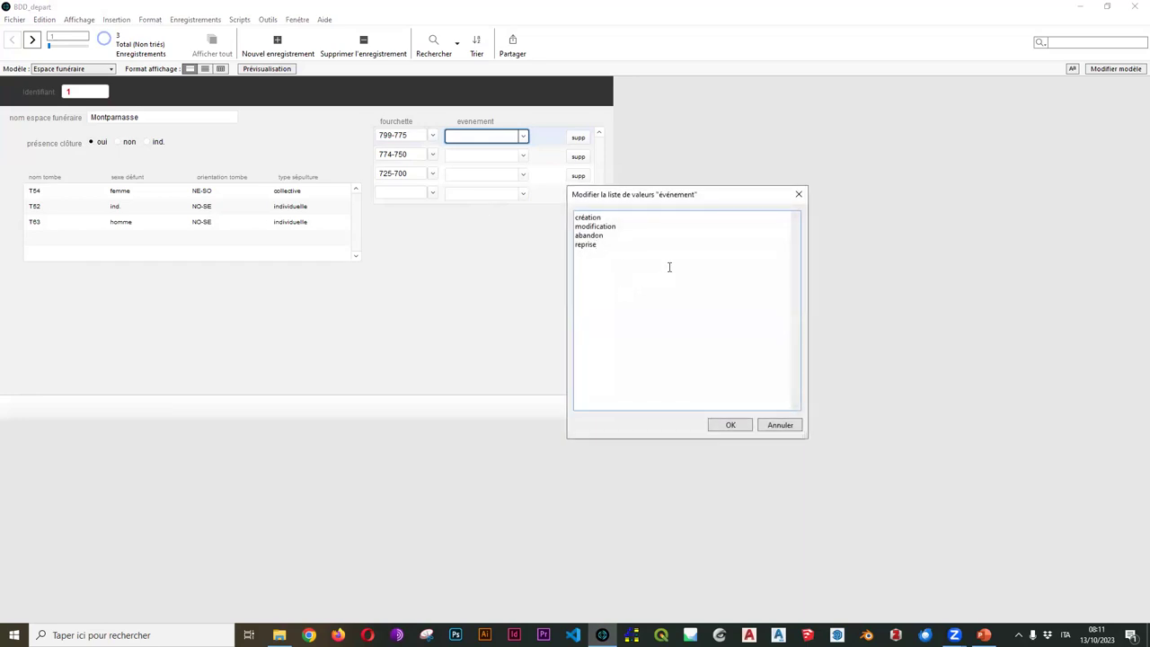
left_click(798, 194)
Choose création, modification and abandon as the evenement of the 799-775, 774-750 and 725-700 rows respectively
left_click(522, 138)
left_click(484, 148)
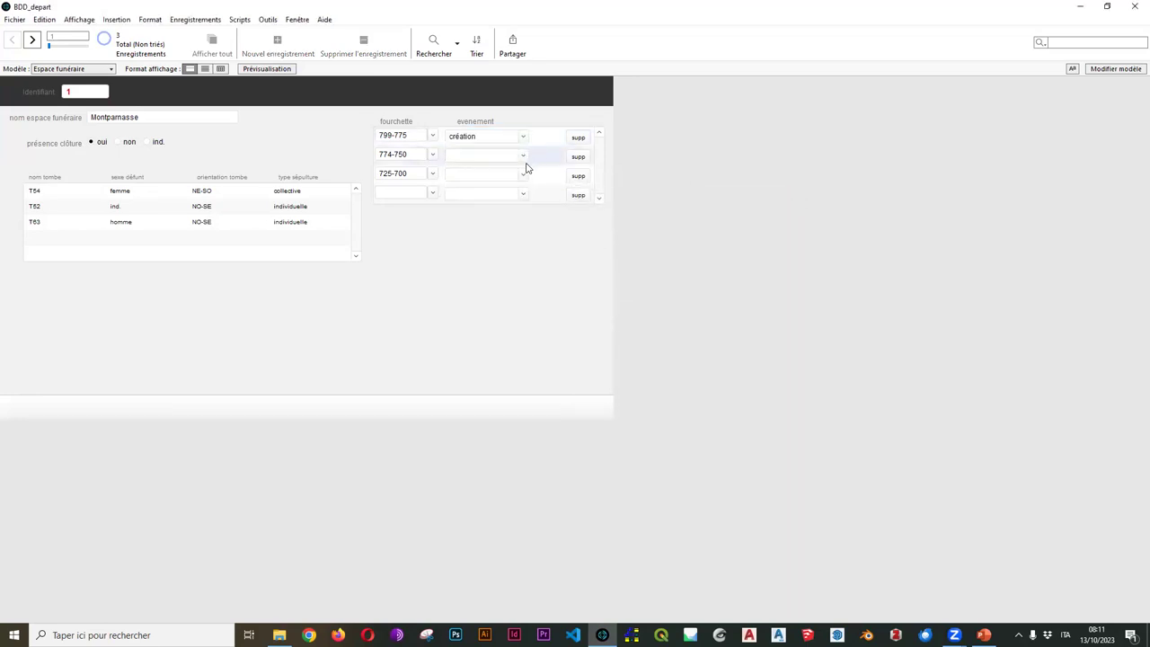
left_click(523, 156)
left_click(492, 181)
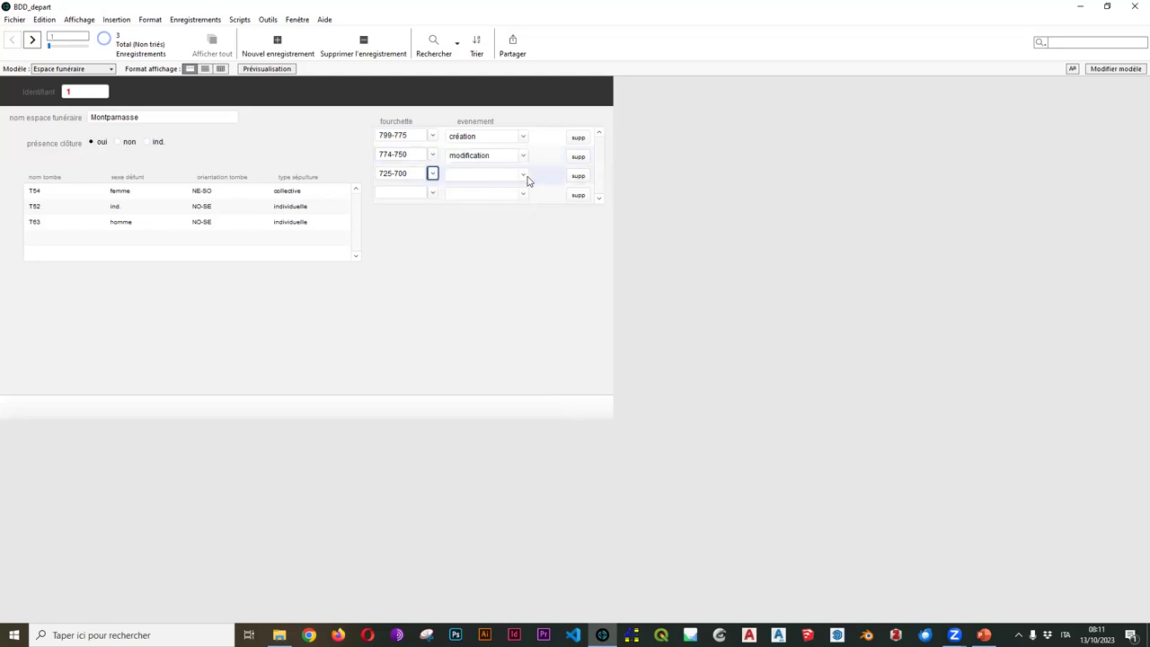
left_click(524, 175)
left_click(503, 212)
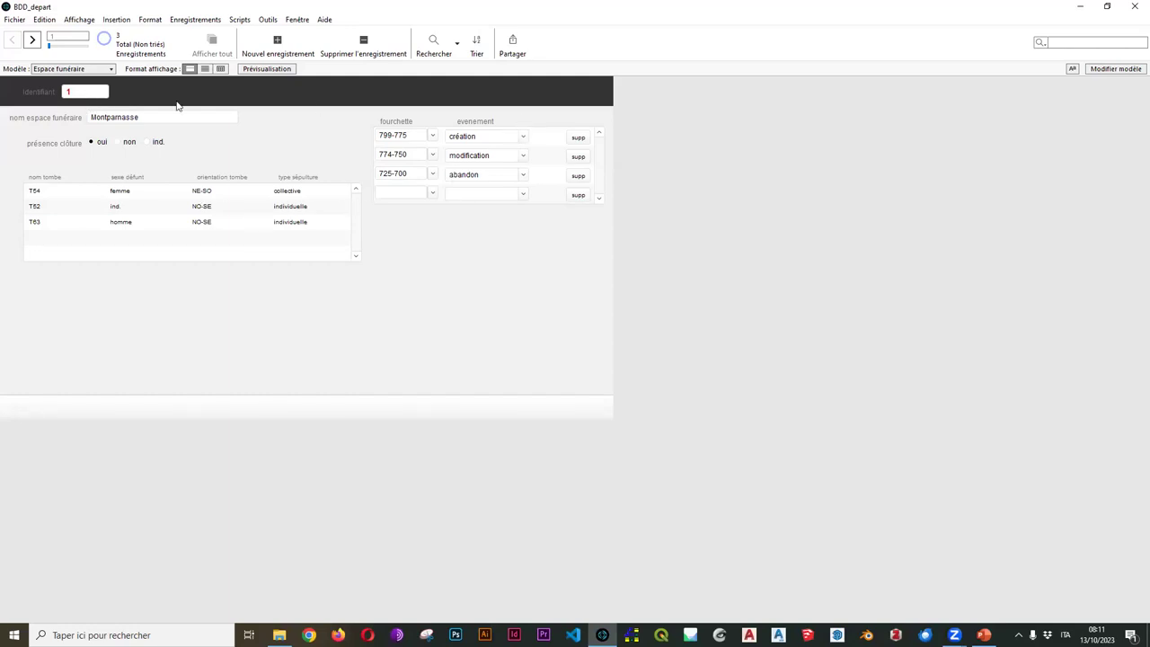
Go to the Montmartre record and add a portal row with fourchette 725-700 and evenement création
left_click(54, 70)
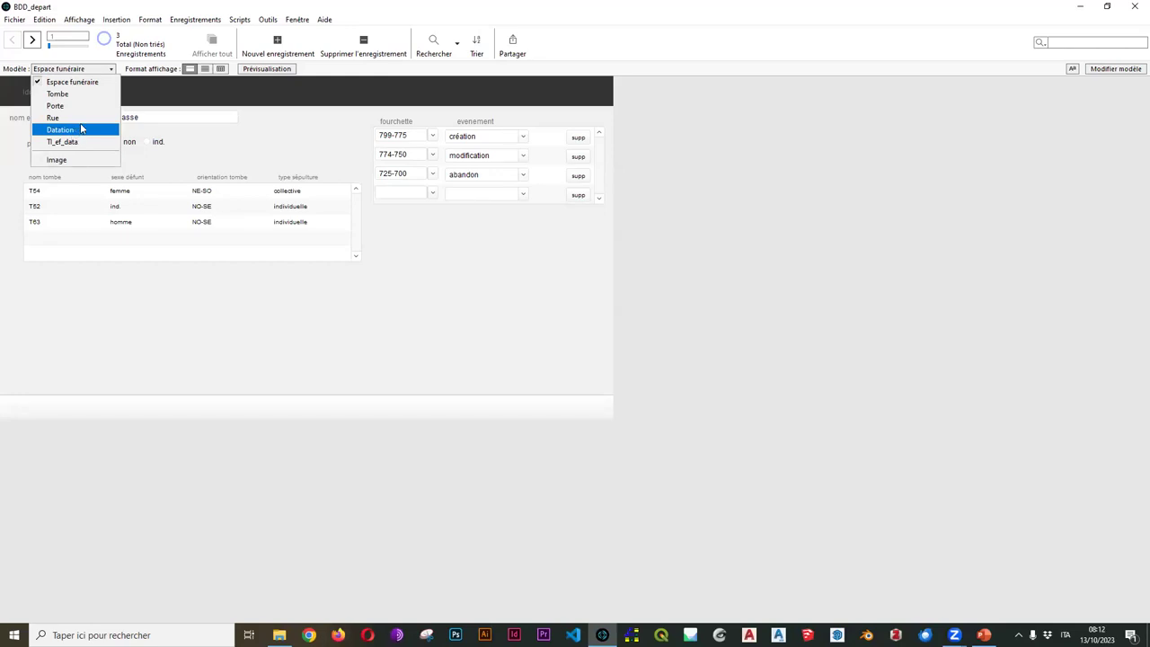
left_click(38, 51)
left_click(38, 50)
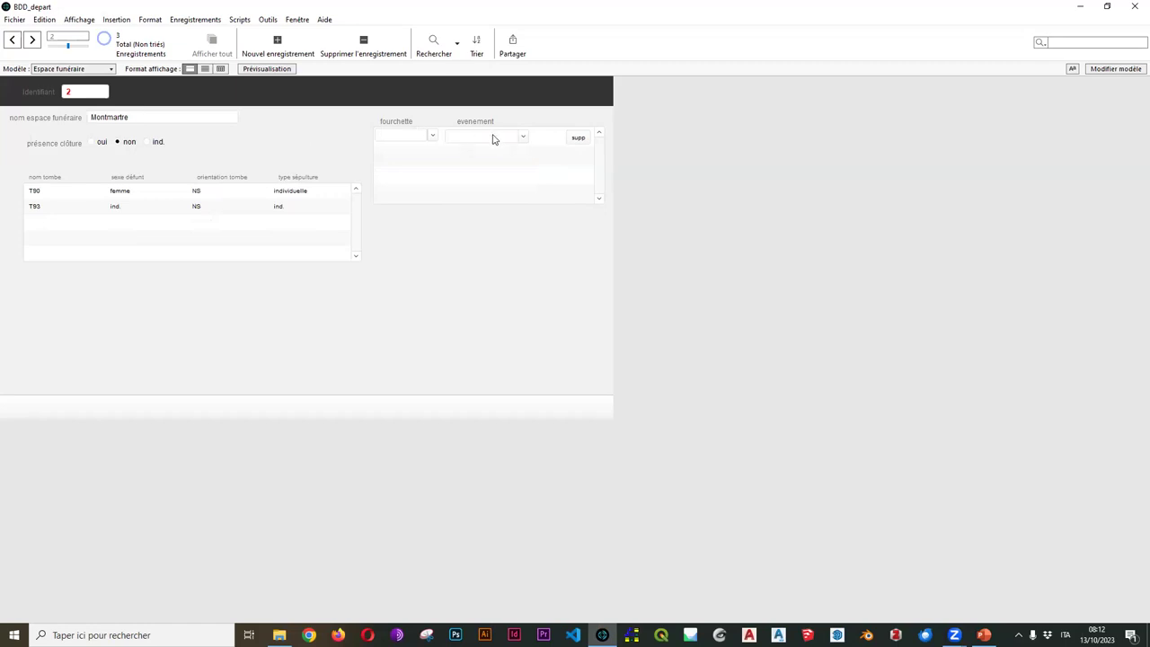
left_click(432, 136)
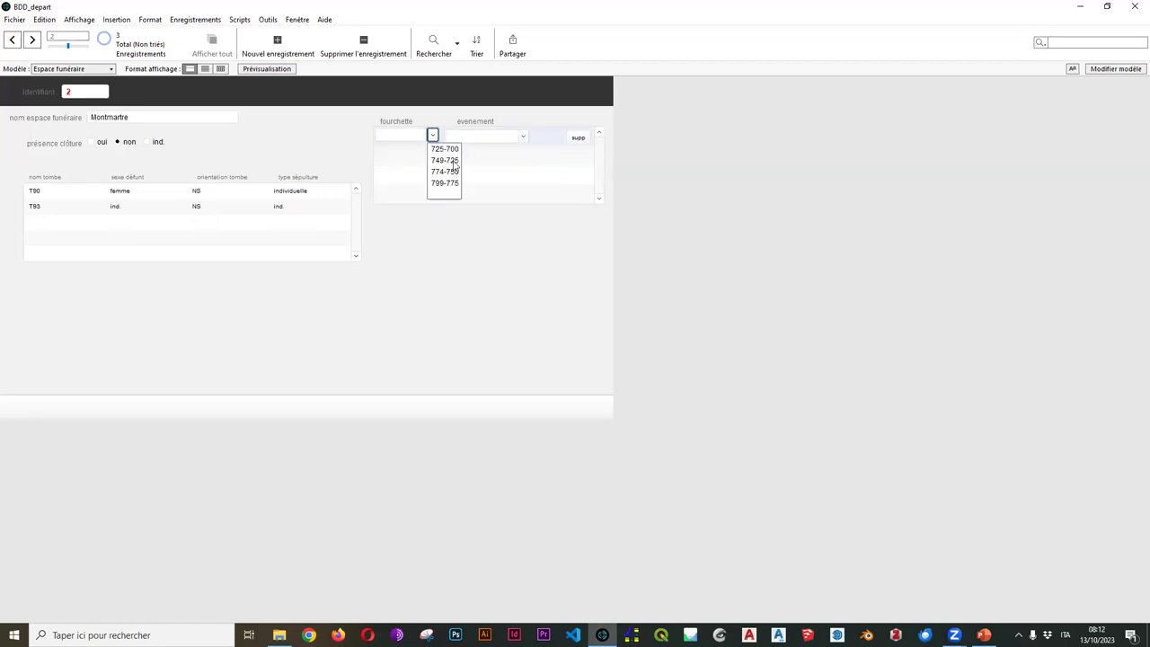
left_click(454, 150)
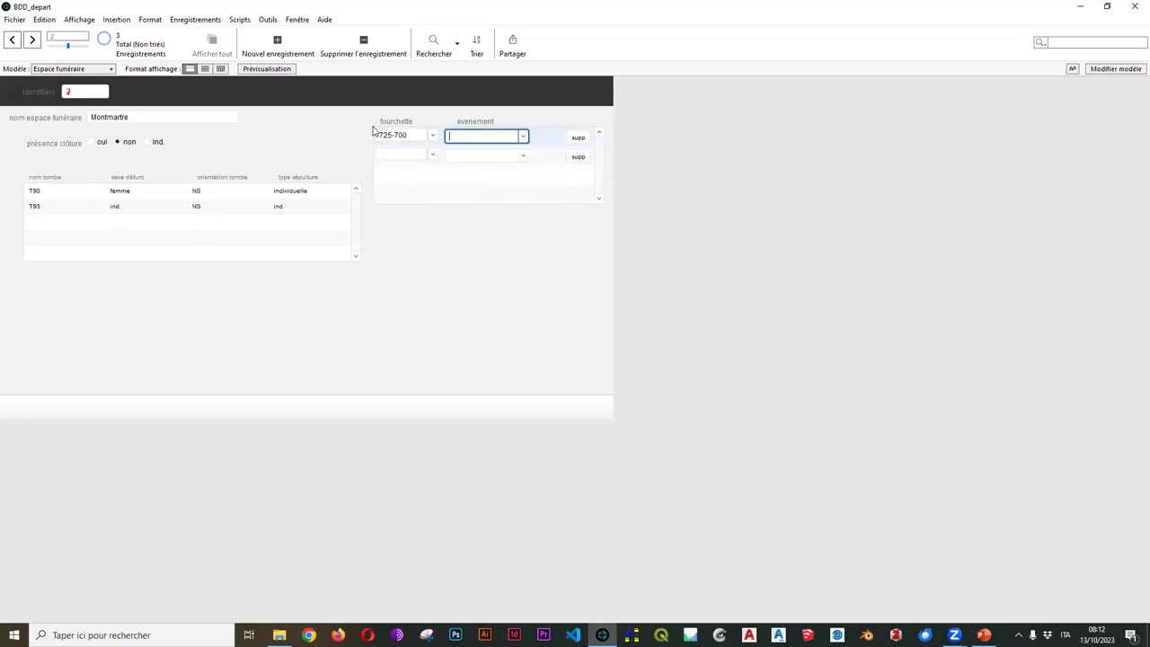
left_click(525, 141)
left_click(474, 151)
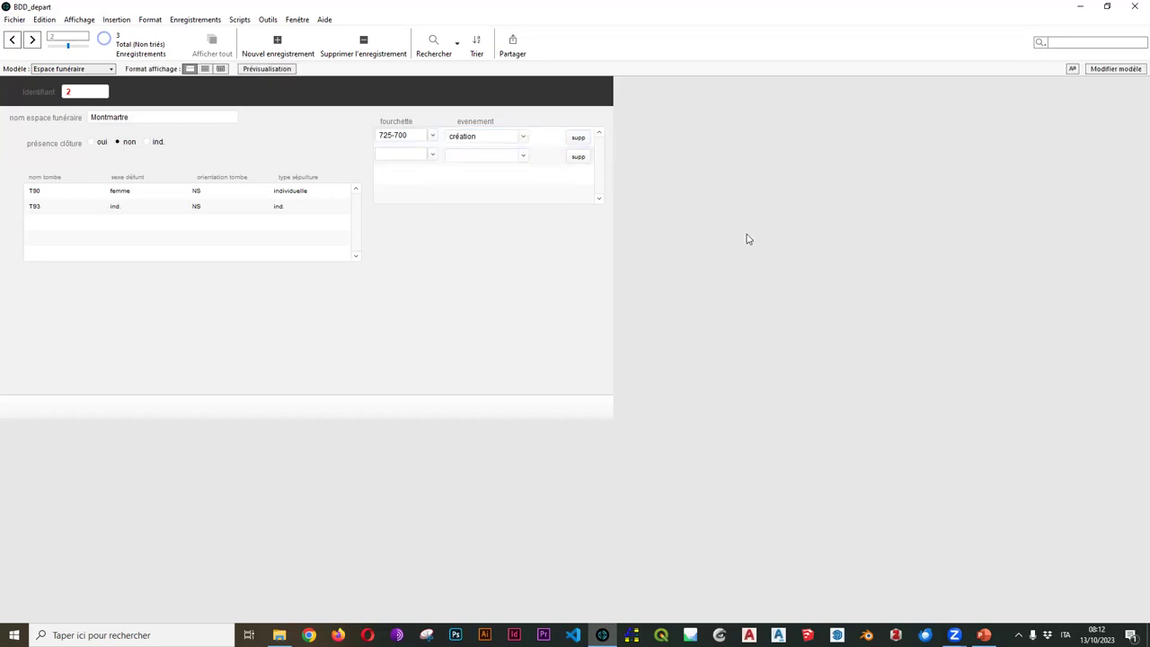
Switch to the Datation layout and show its first record
left_click(96, 72)
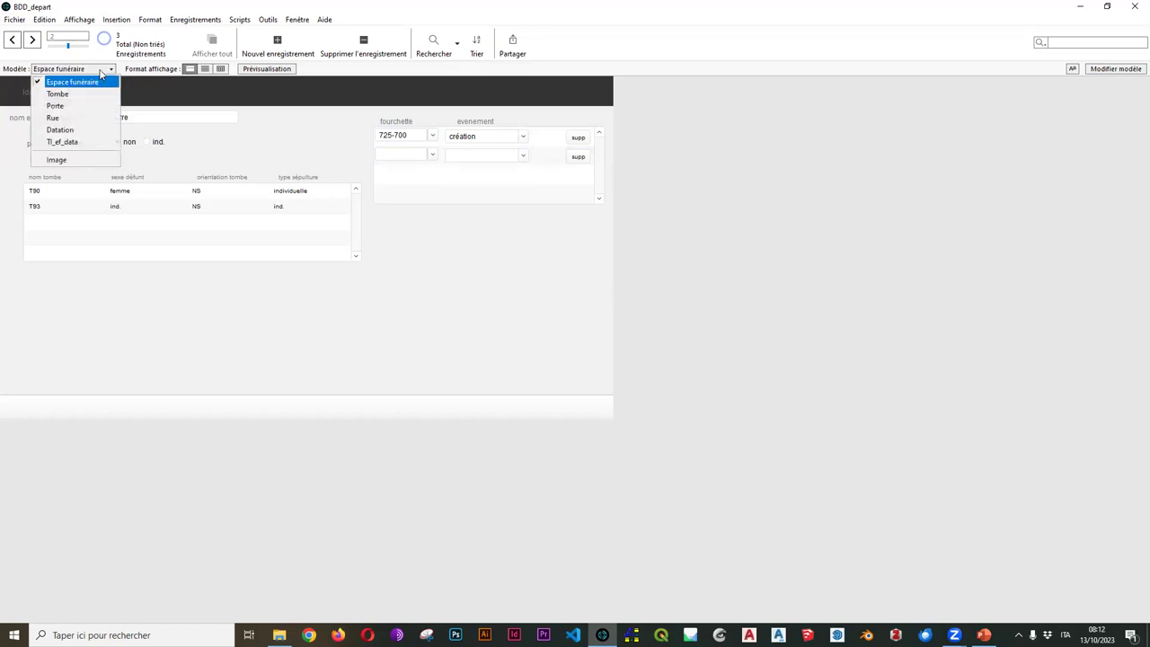
left_click(69, 131)
left_click(13, 40)
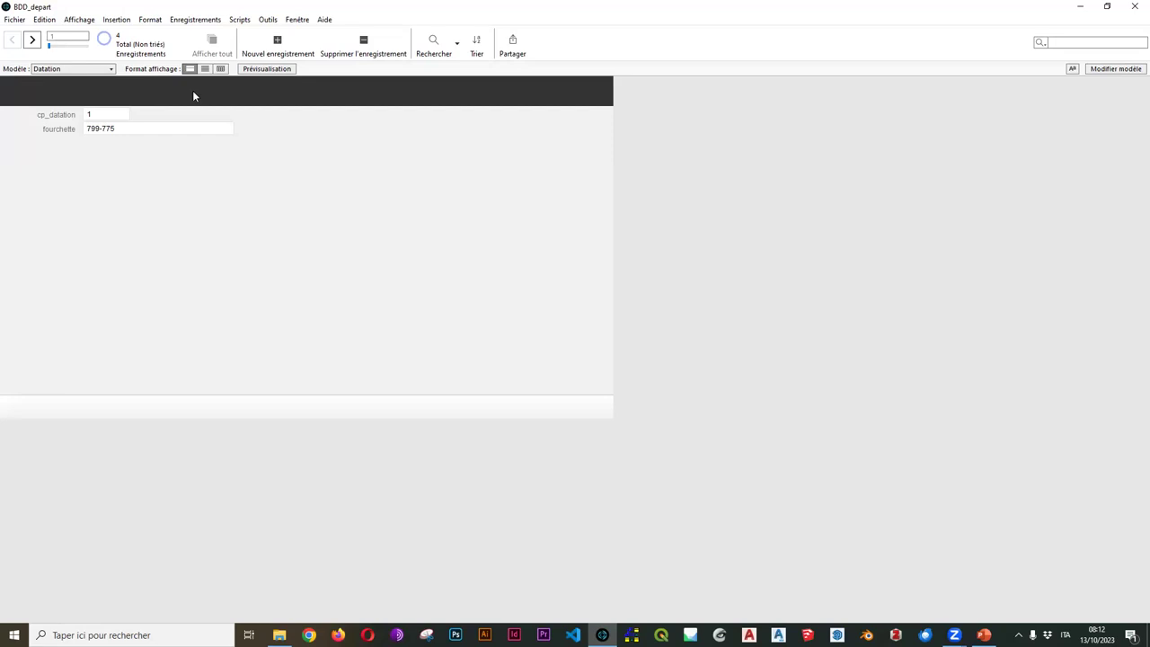
Draw a portal of about nine rows below fourchette on the Datation layout, showing Espace-funeraire records with alternate row state and a vertical scroll bar
left_click(1114, 69)
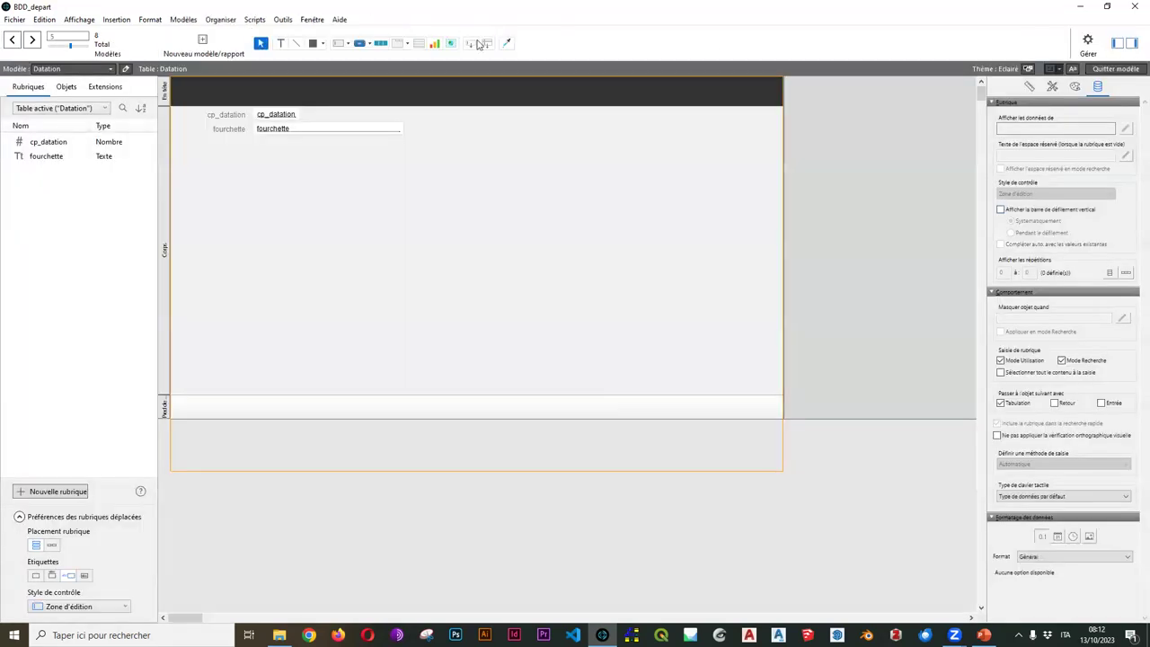
left_click(419, 44)
left_click_drag(191, 150, 446, 301)
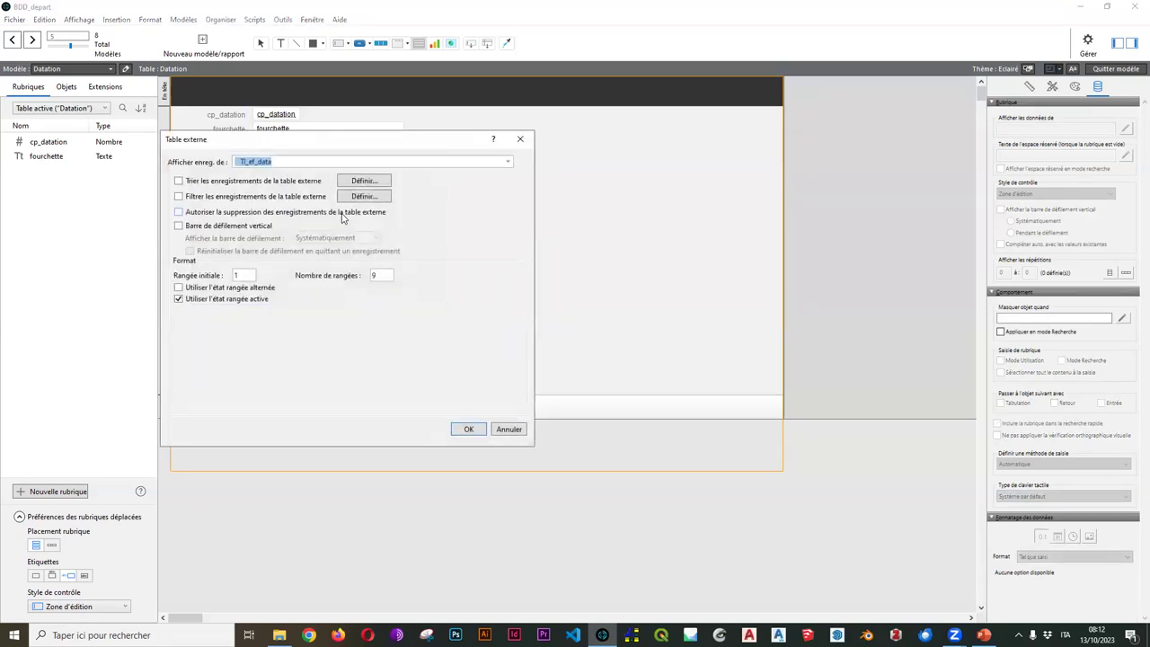
left_click(315, 161)
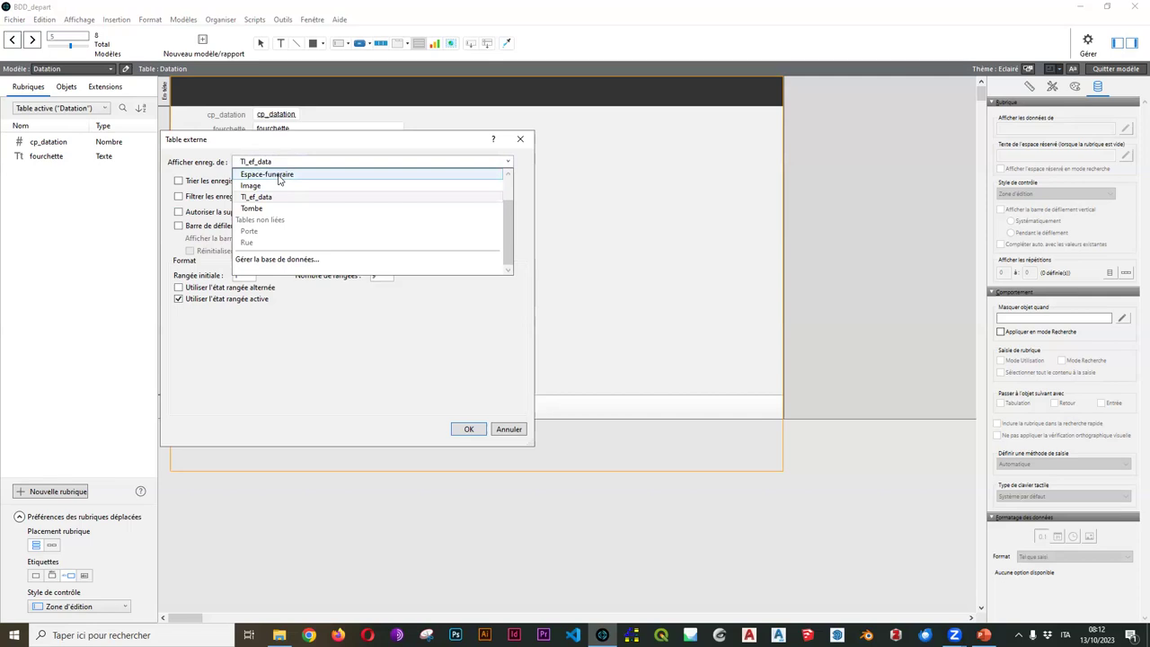
left_click(296, 176)
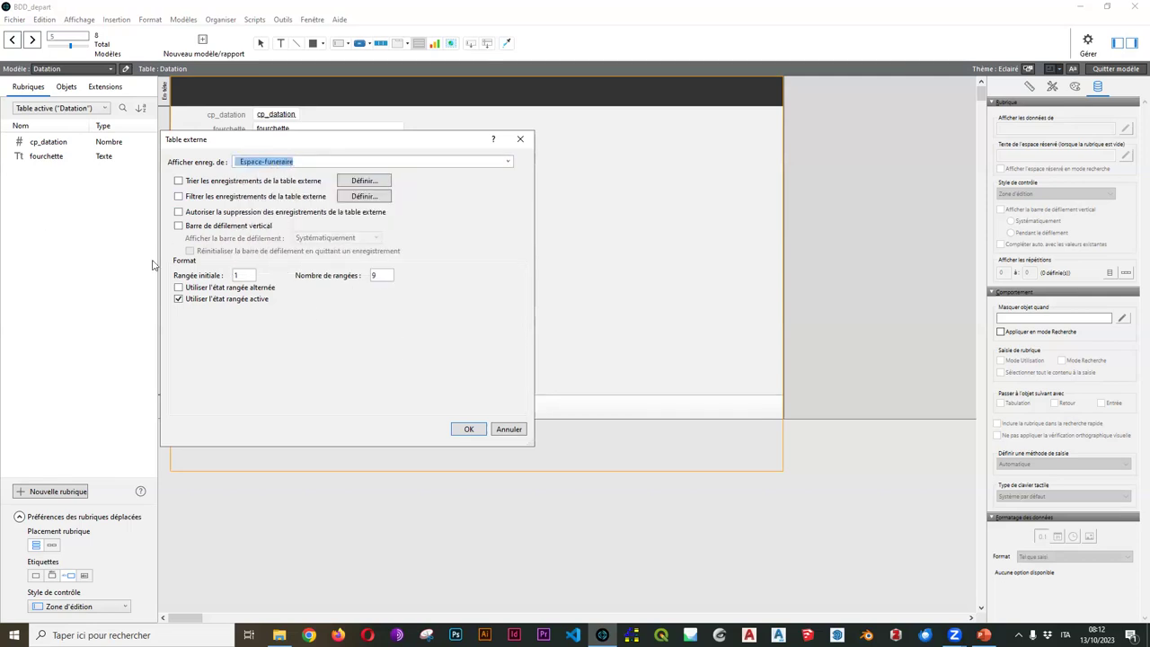
left_click(189, 288)
left_click(185, 229)
left_click(460, 430)
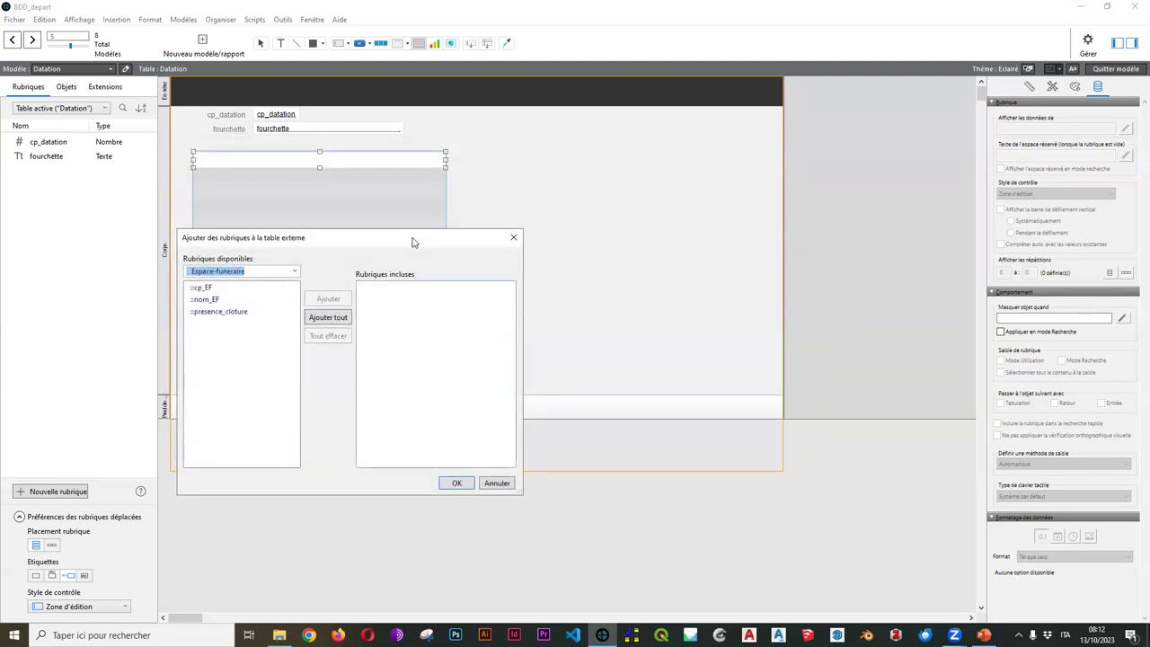
Add the nom_EF and presence_cloture fields to the Espace-funeraire portal
left_click_drag(411, 243, 733, 155)
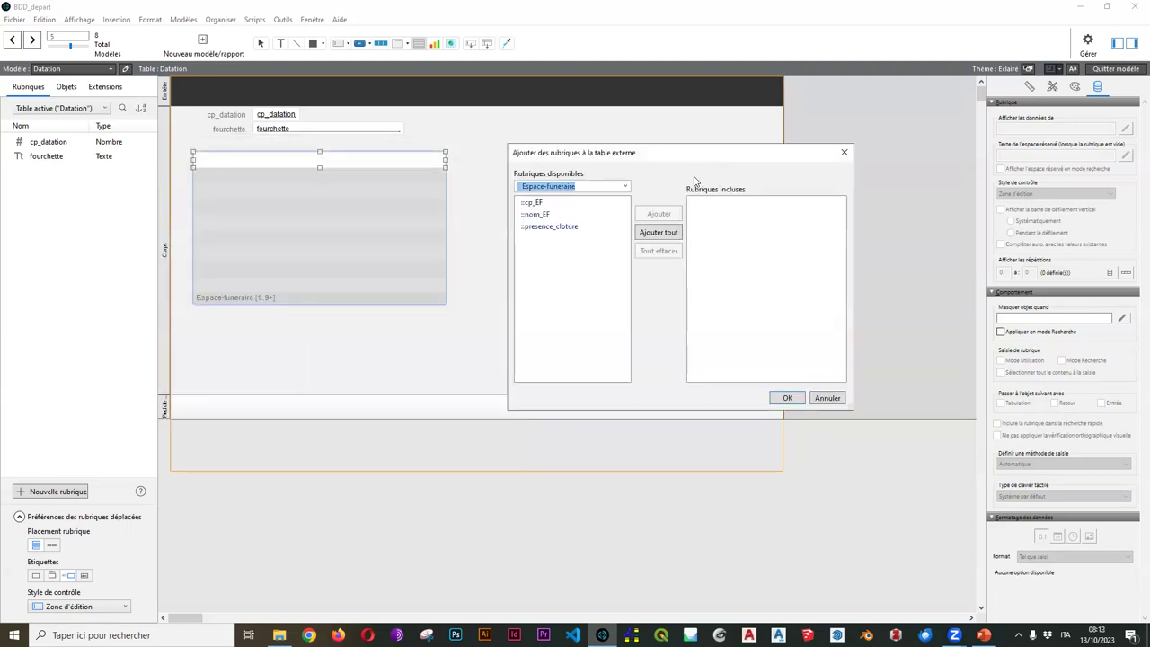
left_click(553, 216)
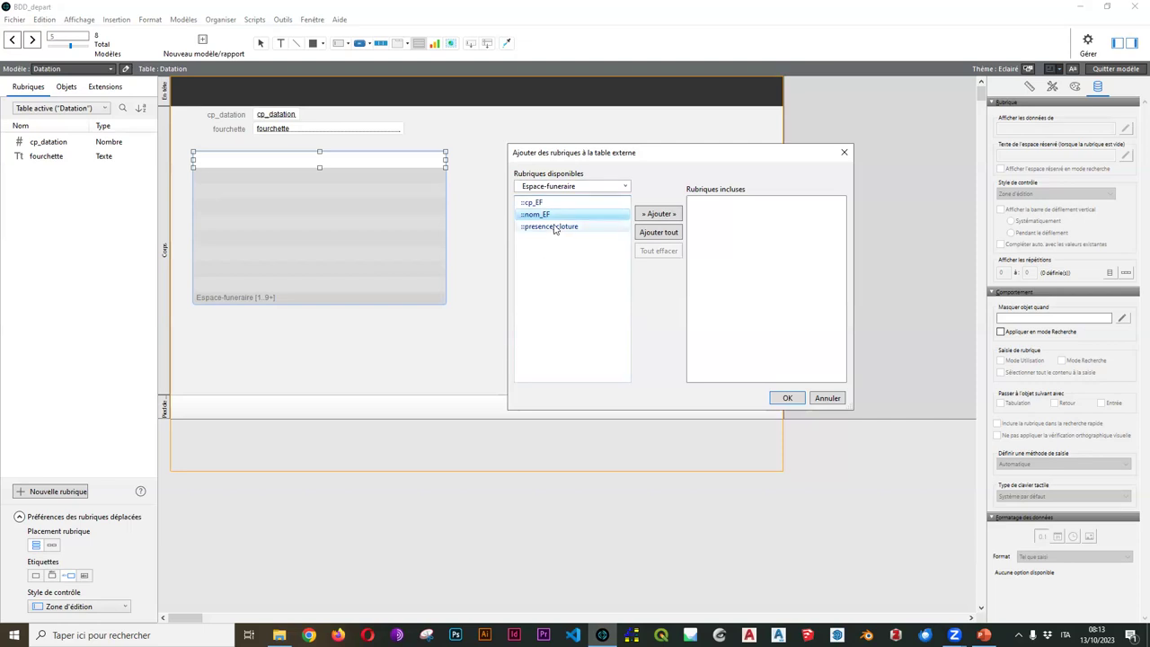
left_click(557, 228, "ctrl")
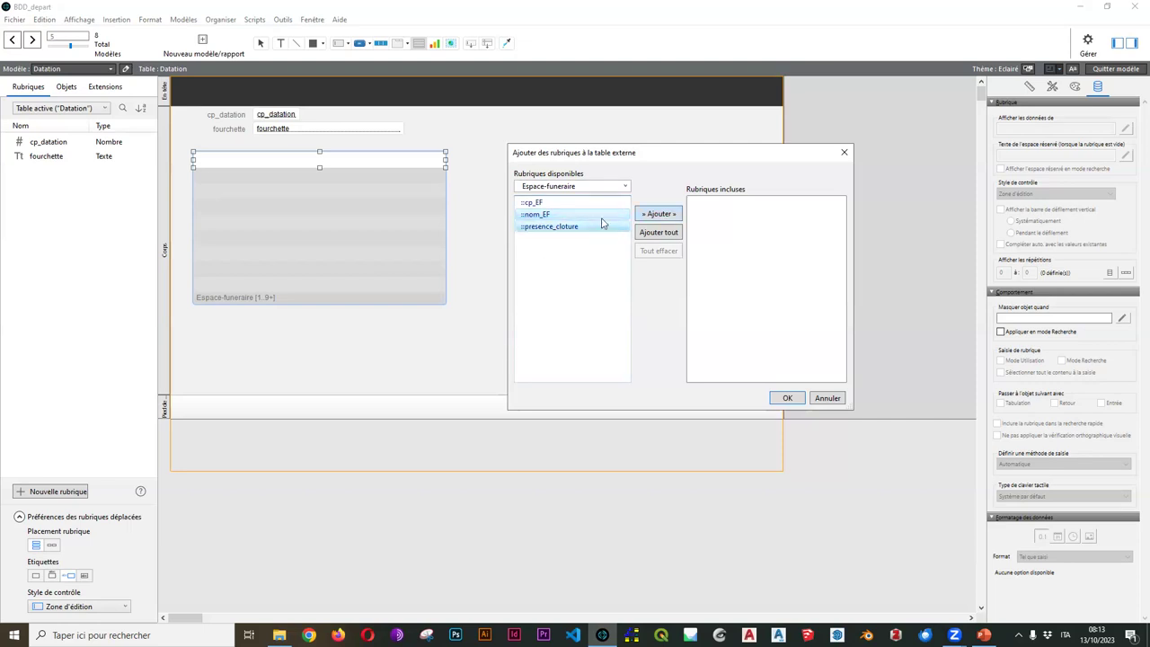
left_click(657, 216)
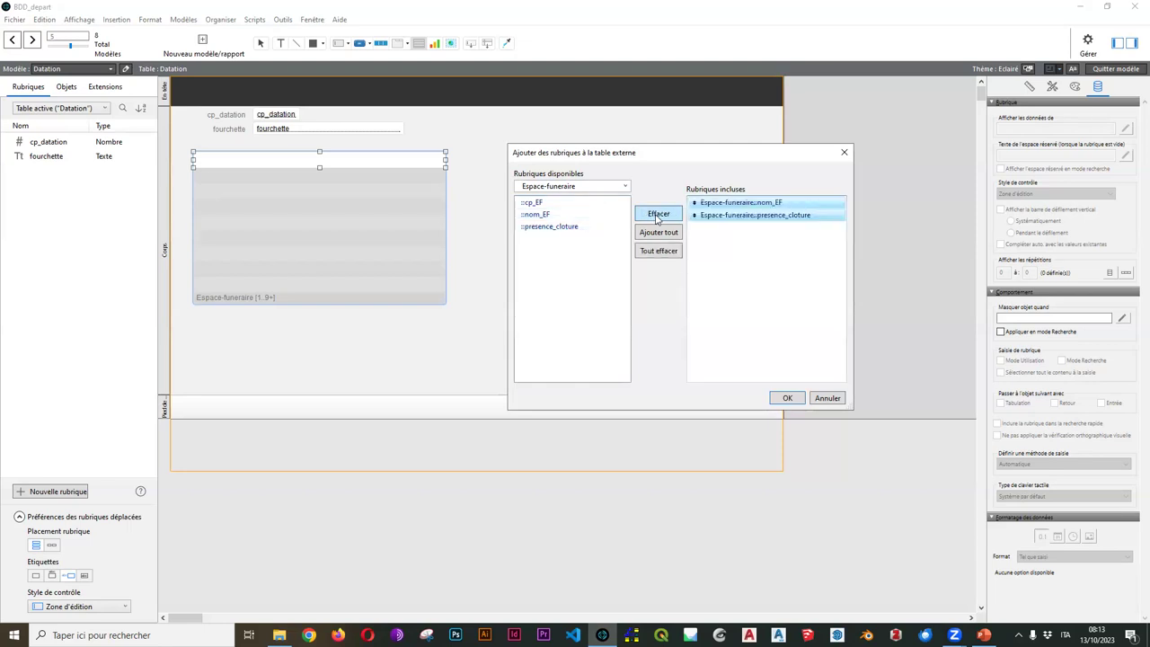
left_click(788, 399)
Disable field entry in Mode Utilisation for the portal's nom_EF and presence_cloture fields
left_click(242, 162)
left_click(361, 163, "shift")
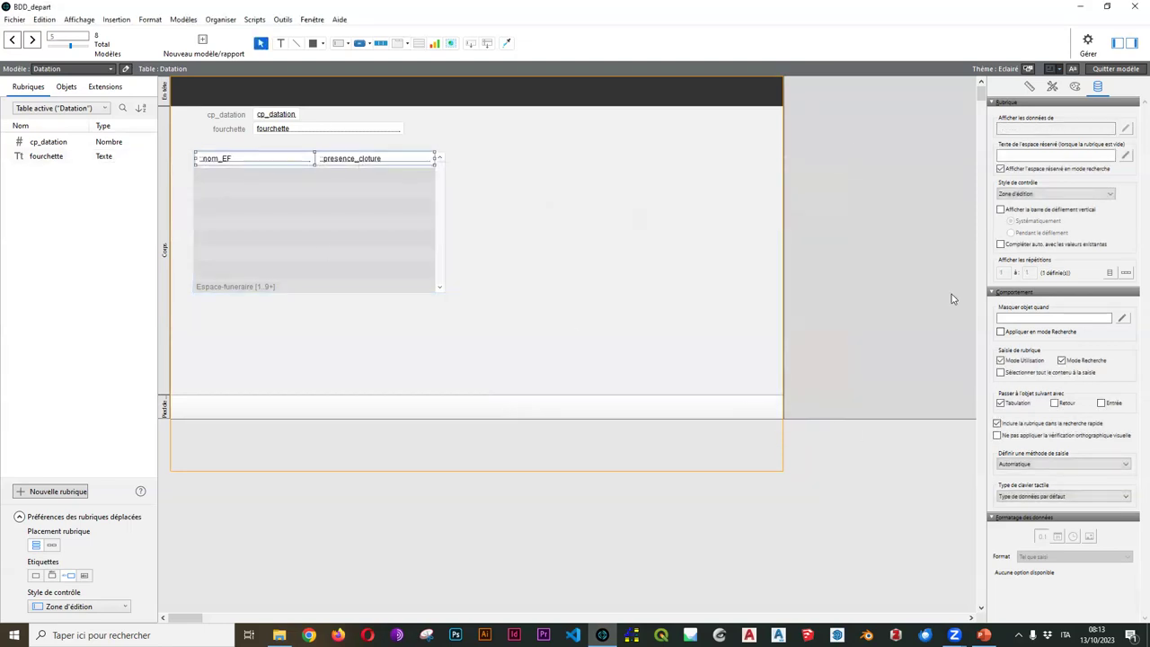
left_click(1000, 360)
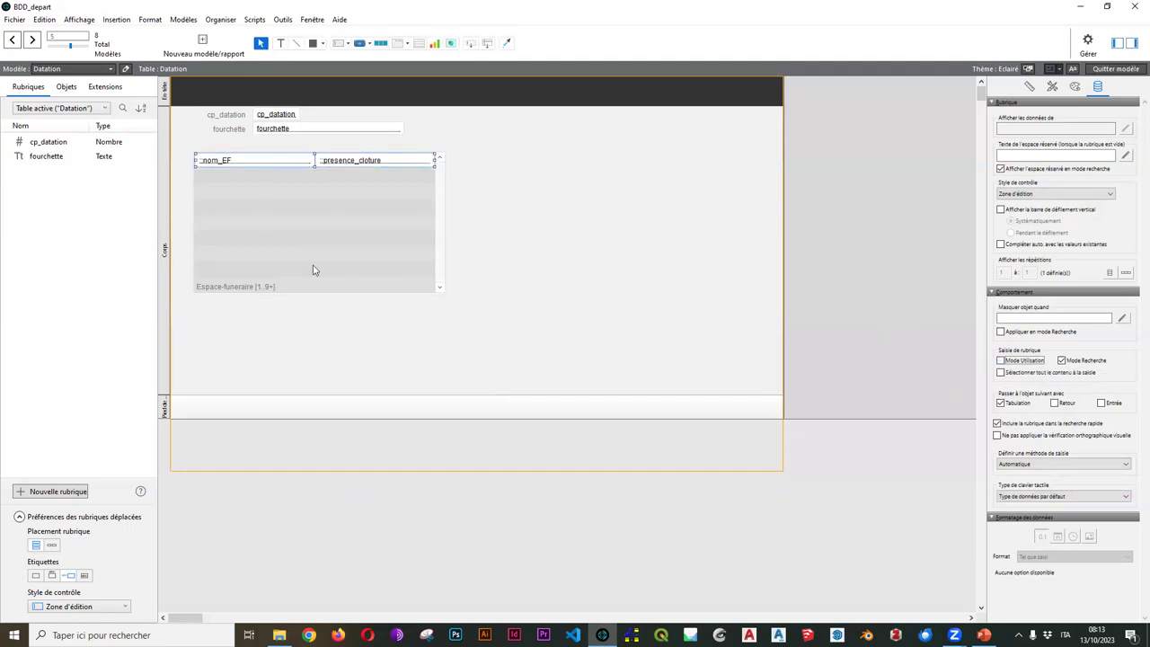
Save the Datation layout and page forward and back through its records to check the Espace-funeraire portal
left_click(1097, 70)
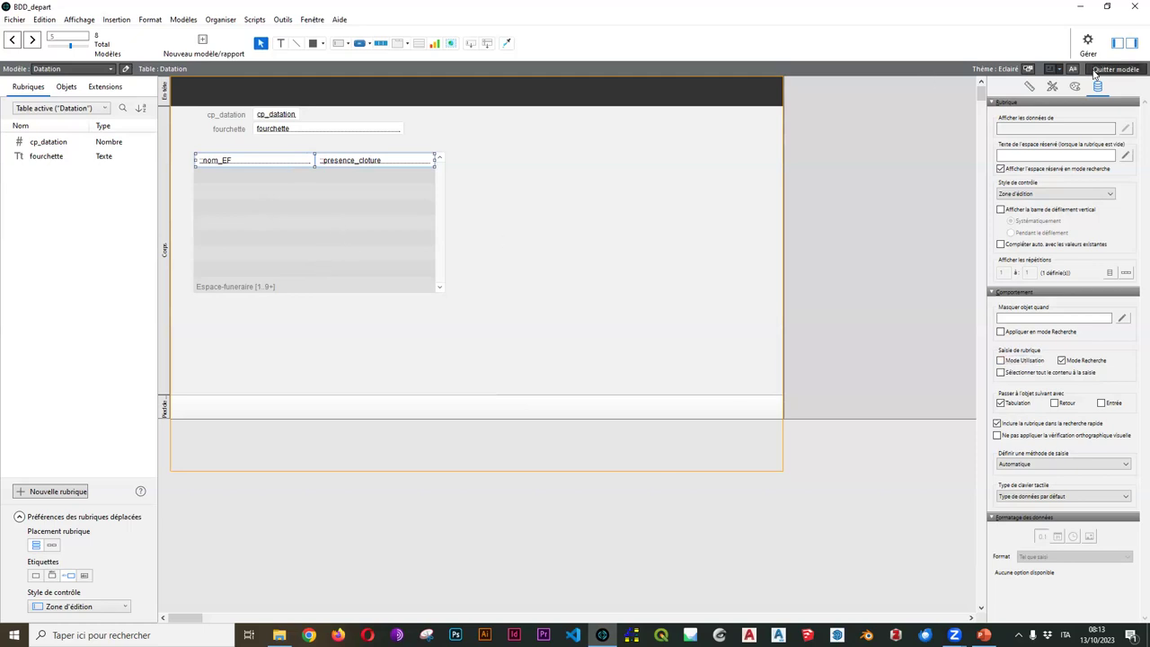
left_click(401, 325)
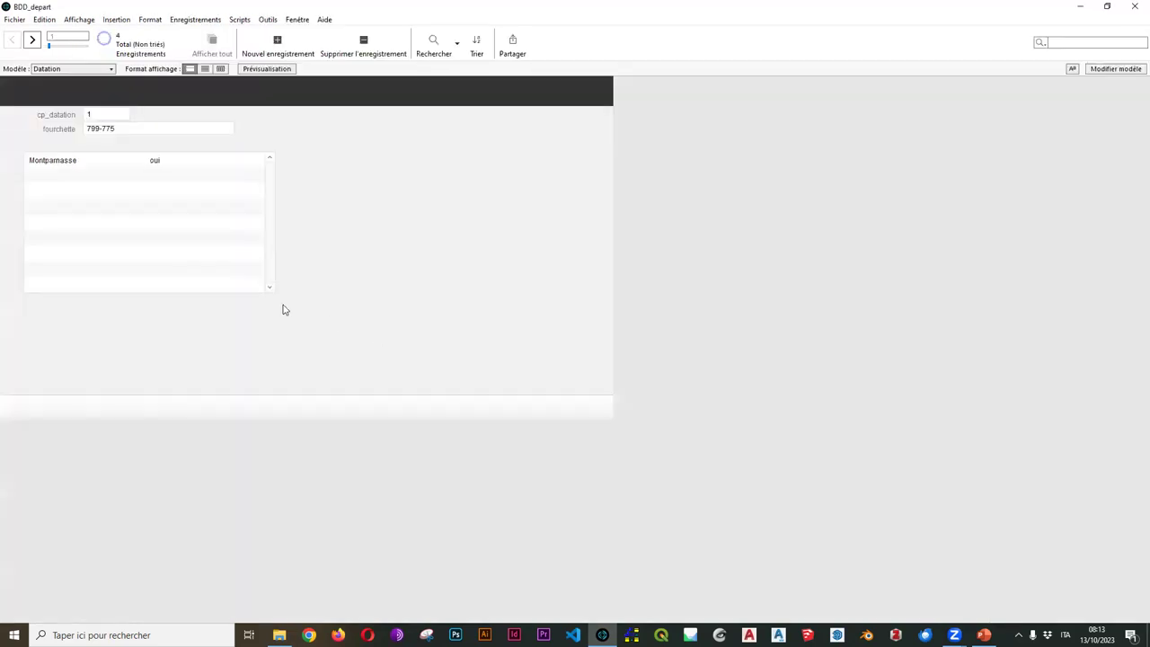
left_click(33, 40)
left_click(34, 40)
left_click(33, 41)
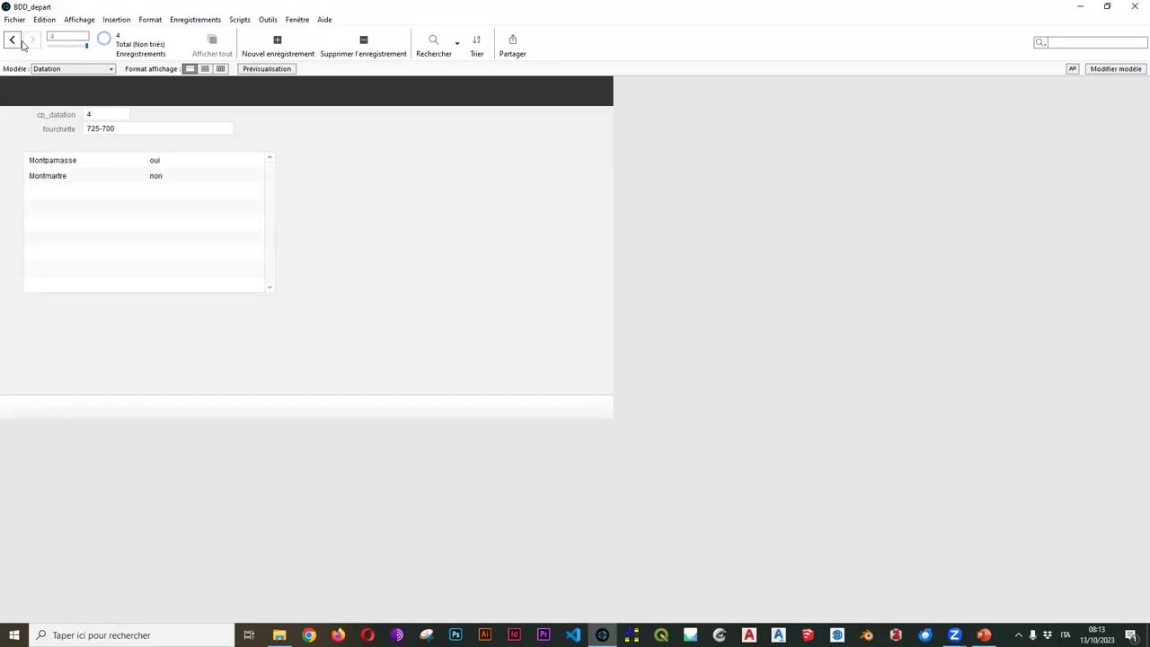
left_click(13, 41)
left_click(14, 41)
left_click(15, 41)
Reopen the Datation layout for editing and add a text label reading cloture above the portal's presence_cloture field
left_click(1128, 70)
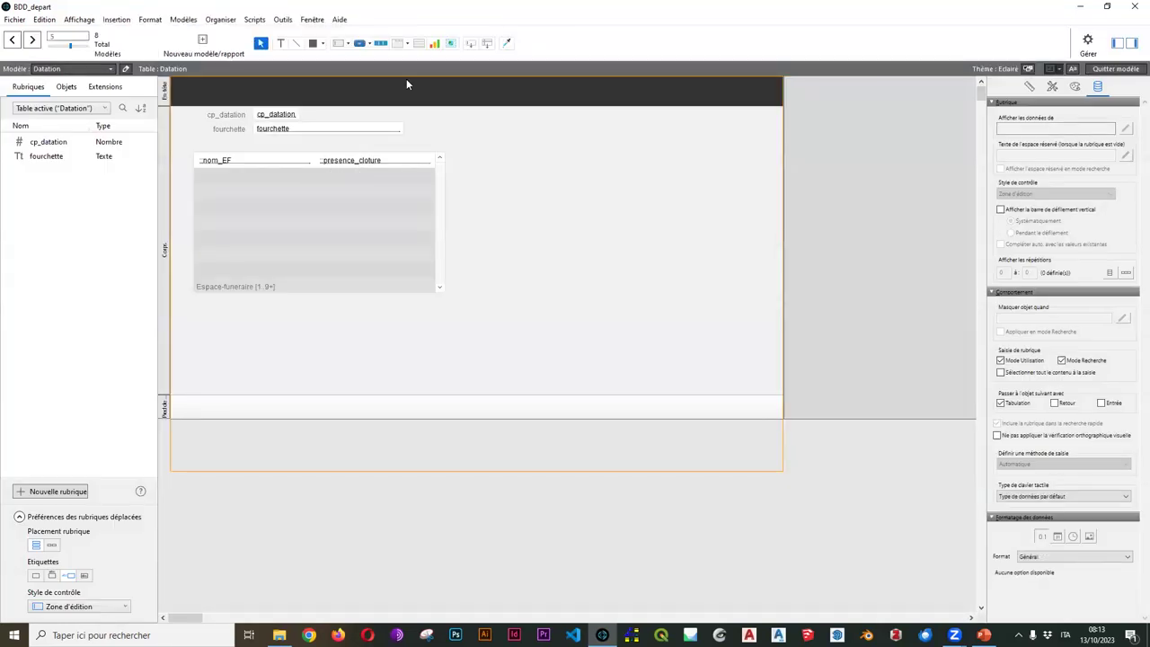
left_click(280, 43)
left_click_drag(322, 144, 398, 143)
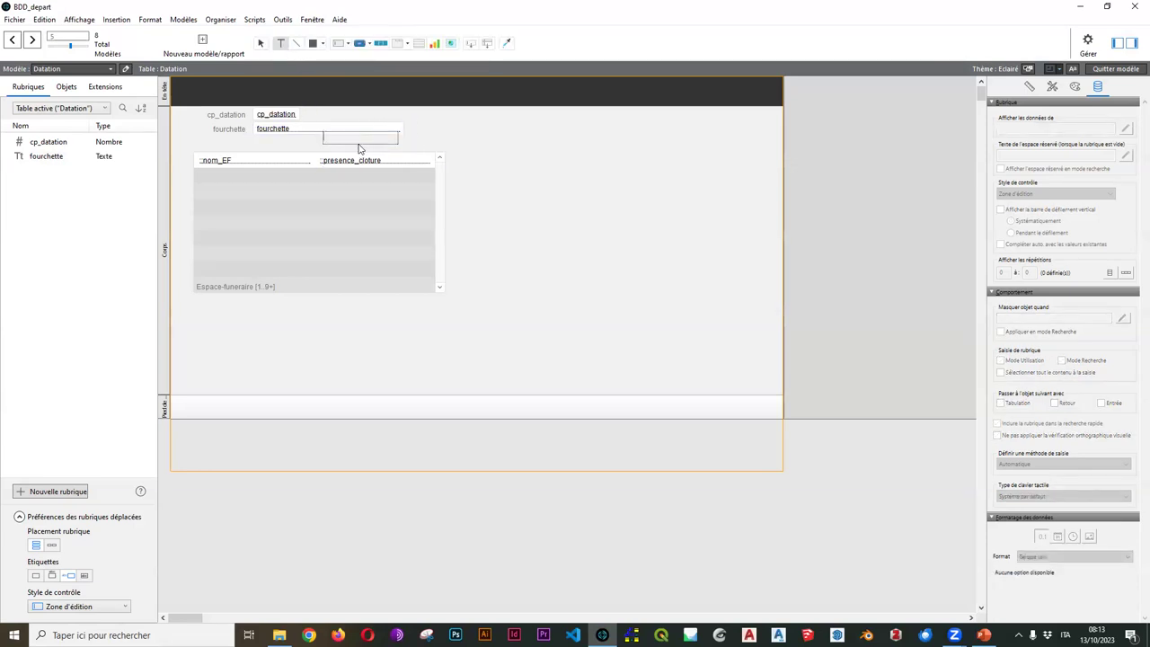
left_click(688, 185)
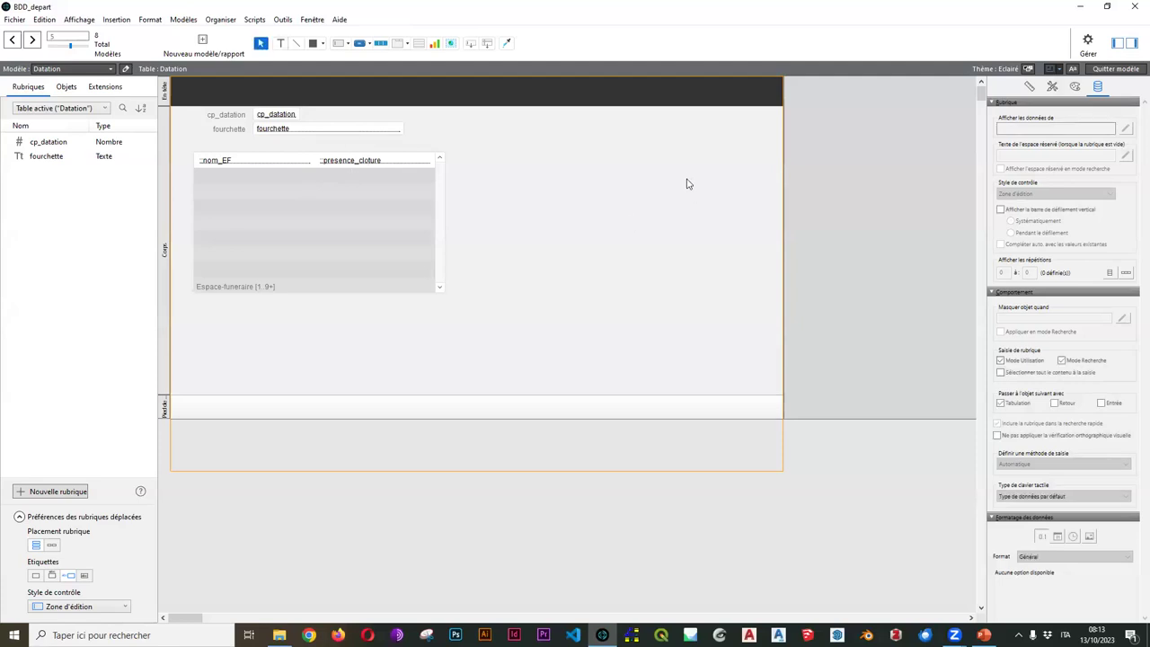
left_click(242, 132)
left_click_drag(243, 132, 352, 146)
type("cloture")
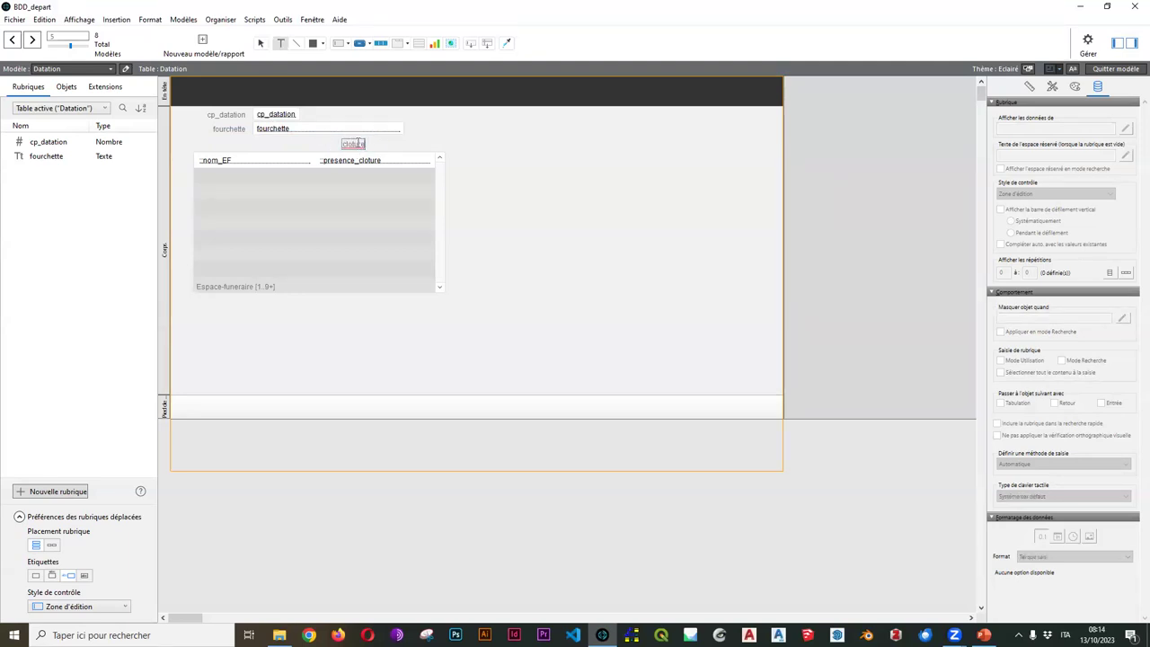
Correct the new label's spelling to clôture, shift it slightly left above presence_cloture, and save the layout
right_click(357, 143)
mouse_move(411, 149)
left_click(486, 150)
key("Escape")
left_click_drag(360, 149, 344, 150)
left_click(549, 281)
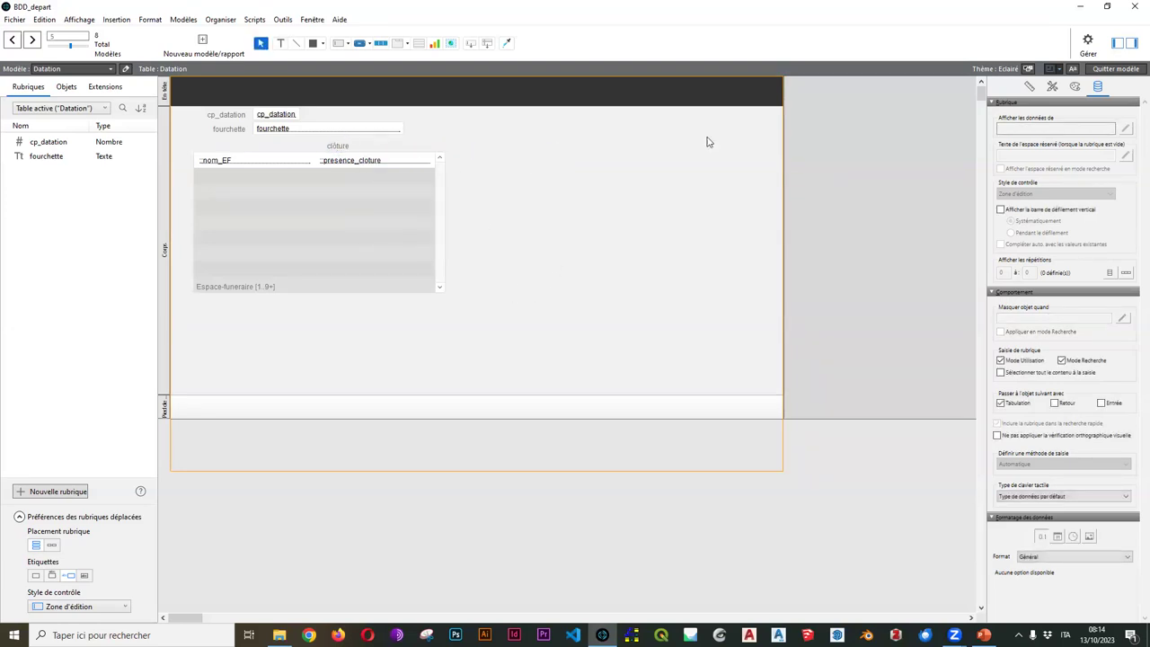
left_click(1117, 70)
left_click(403, 324)
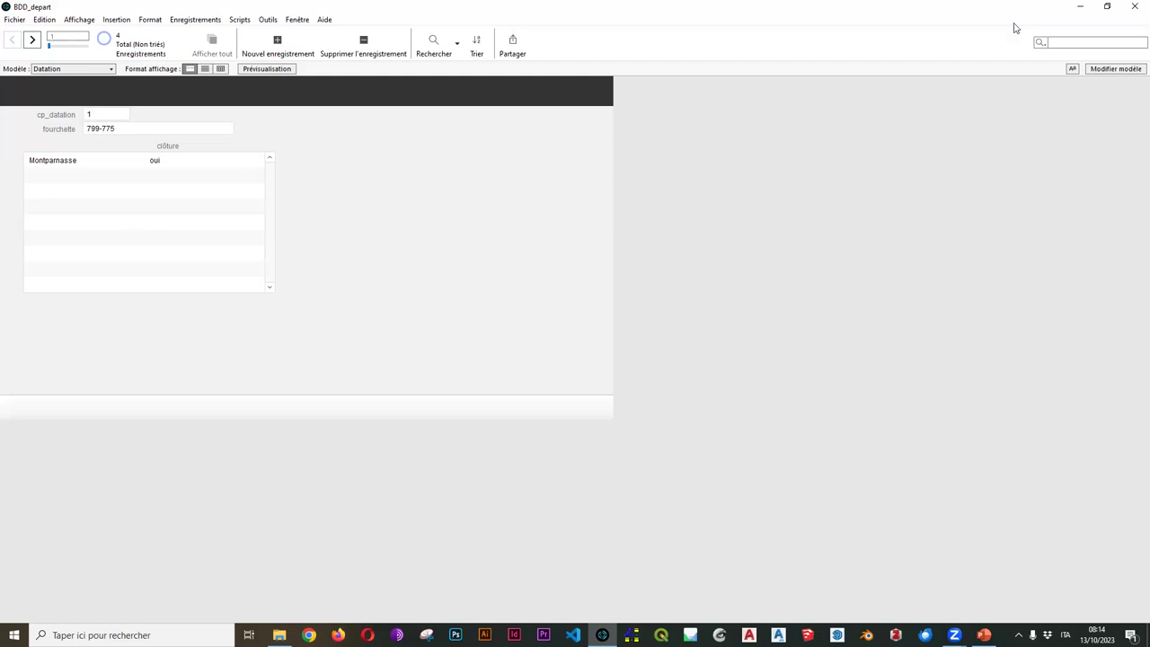
Add a matching EF label above the portal's nom_EF field on the Datation layout
left_click(1126, 69)
mouse_move(335, 147)
left_mouse_down()
mouse_move(347, 160)
mouse_move(218, 151)
mouse_move(346, 154)
left_mouse_up()
key("Escape")
Move the portal and its EF and clôture labels slightly down to leave more space below fourchette, and save the layout
left_click(348, 216)
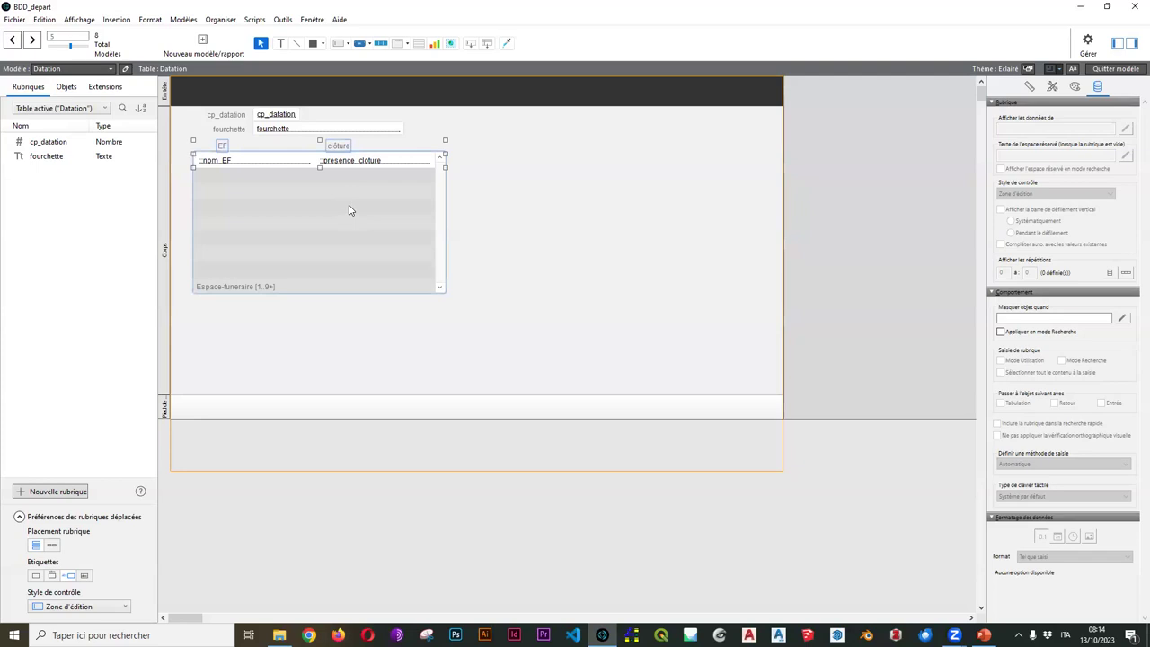
key("Down")
key("Down")
key("Down")
key("Down")
key("Down")
key("Down")
key("Down")
key("Down")
key("Down")
key("Down")
key("Down")
key("Down")
key("Down")
key("Down")
key("Down")
key("Down")
key("Down")
left_click(573, 233)
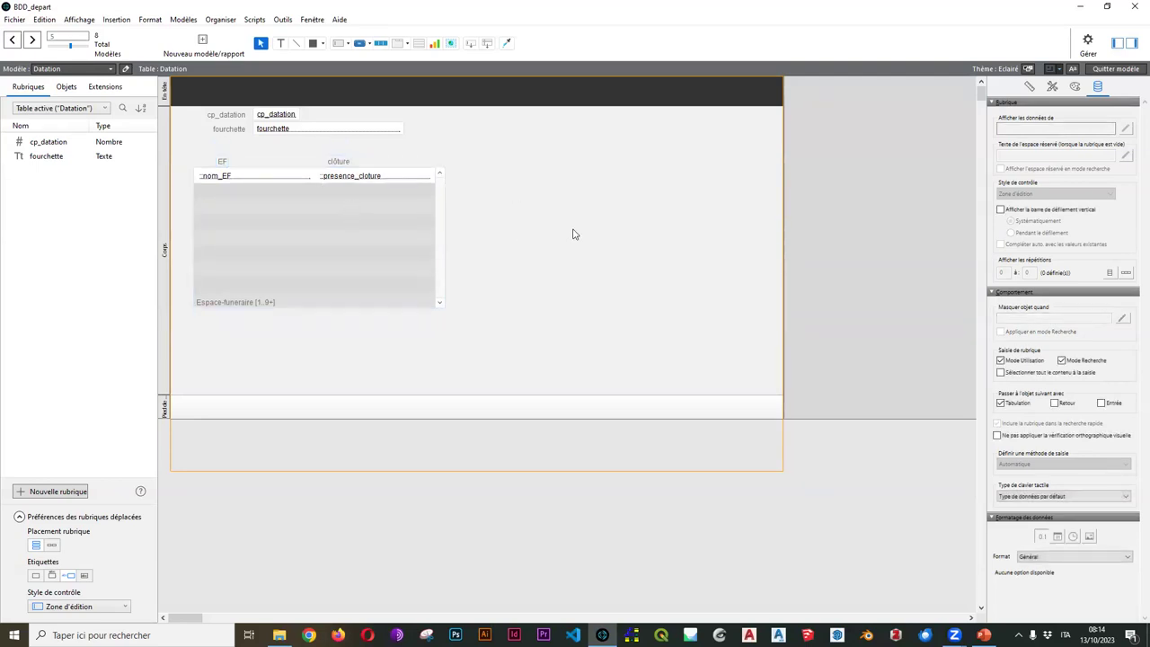
left_click(1135, 70)
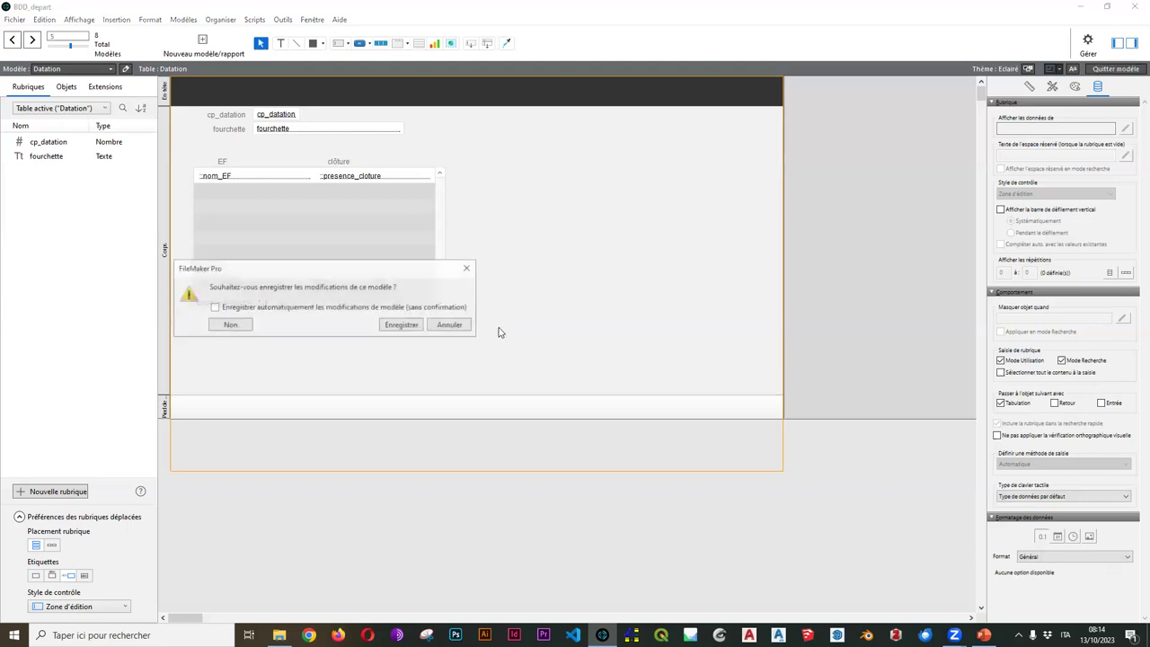
left_click(400, 328)
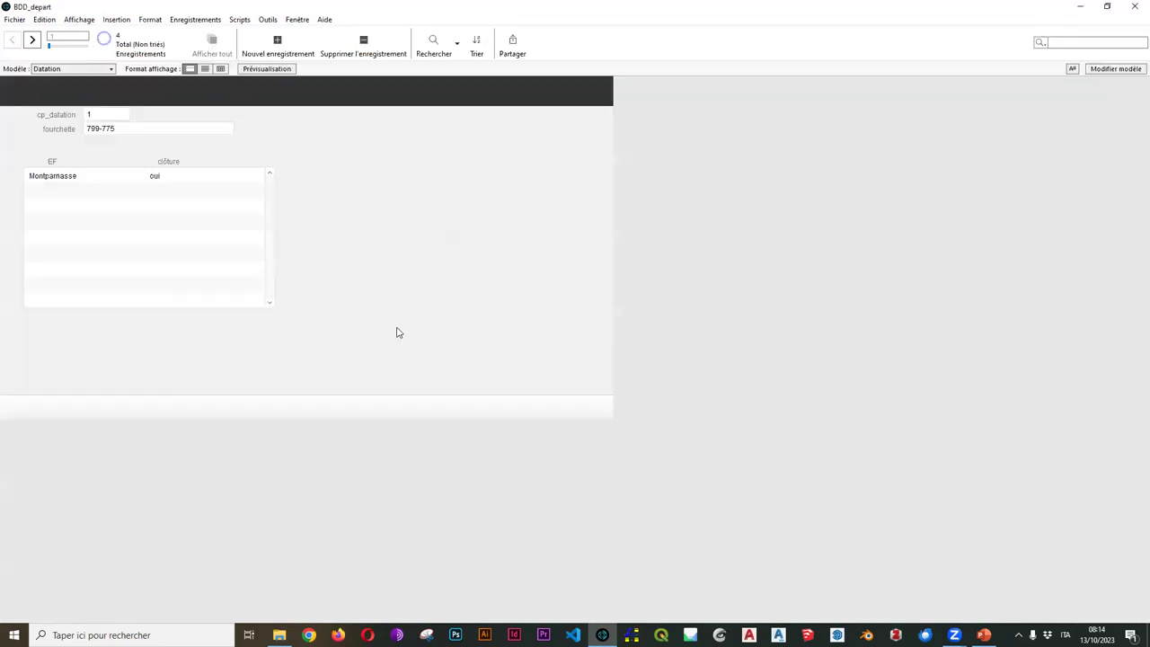
Widen the Espace-funeraire portal to the right to make room for a third column
left_click(1095, 69)
left_click(387, 249)
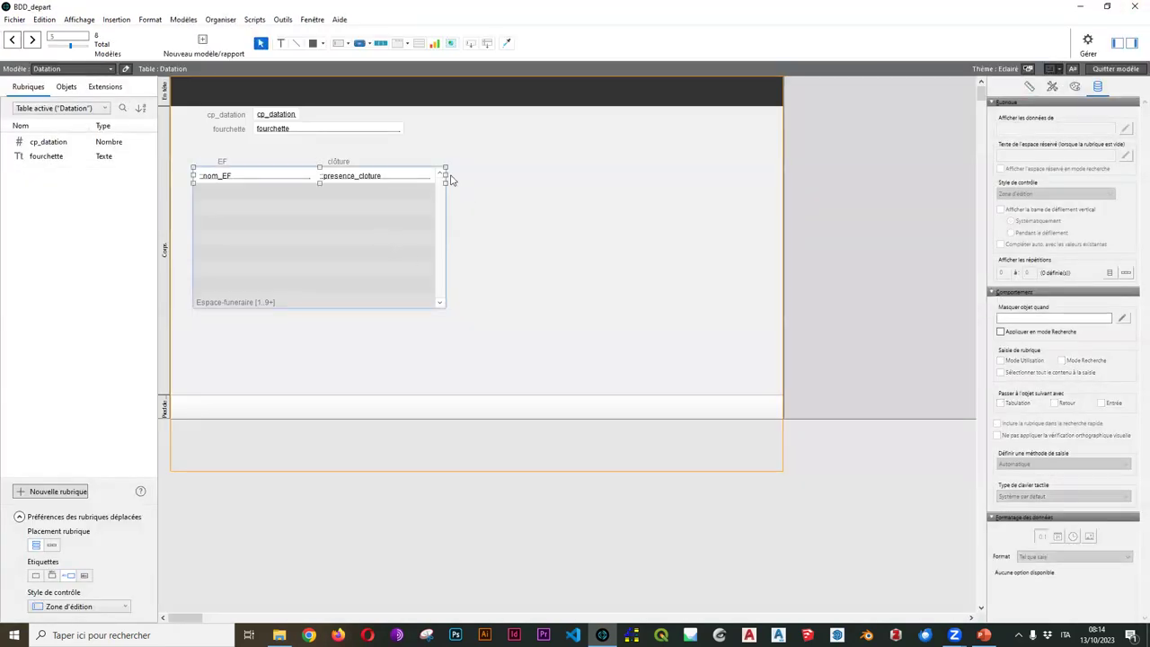
left_click_drag(445, 182, 591, 180)
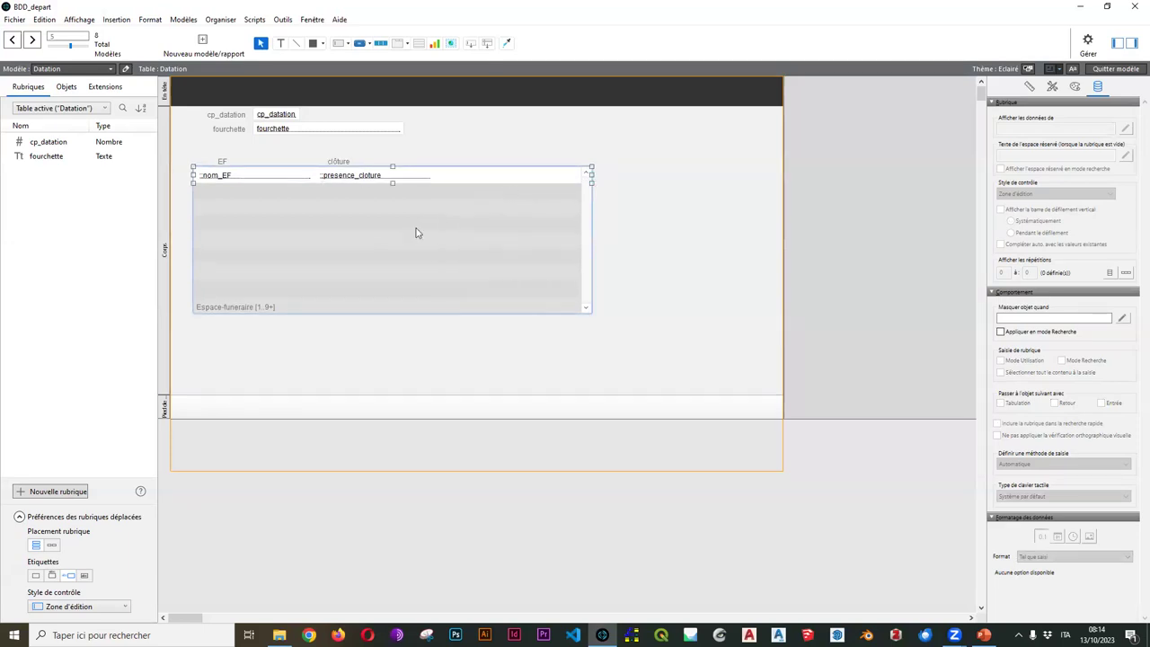
Add Tl_ef_data's evenement field beside presence_cloture in the portal with its label above, shorten it to fit, and save the layout
left_click(69, 109)
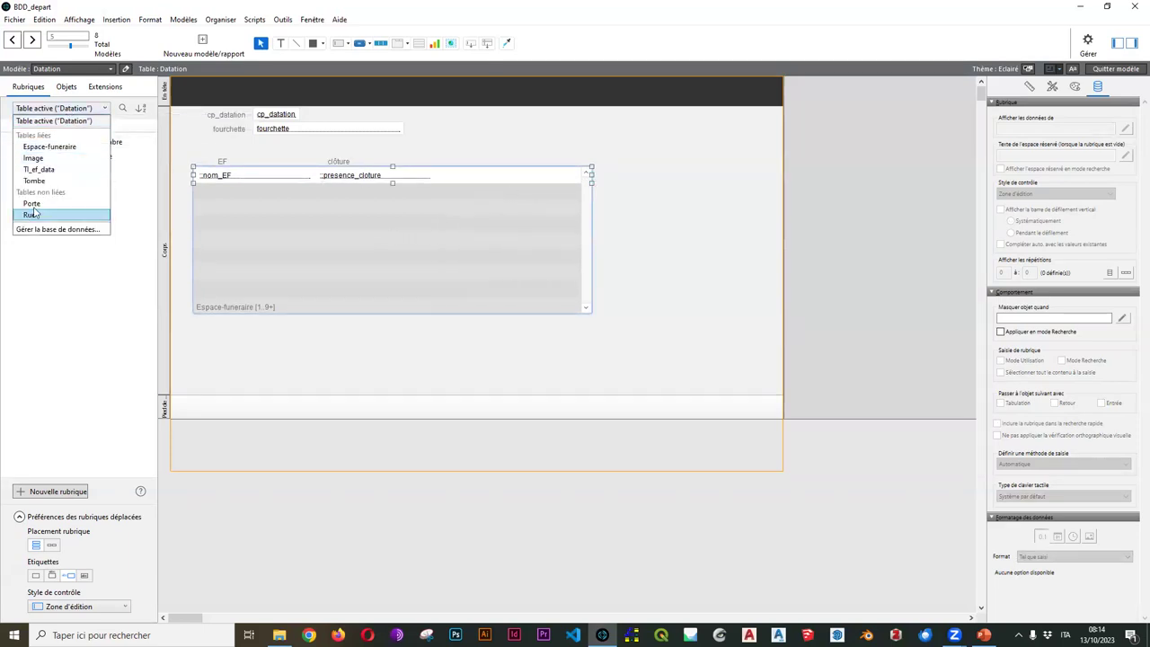
left_click(39, 168)
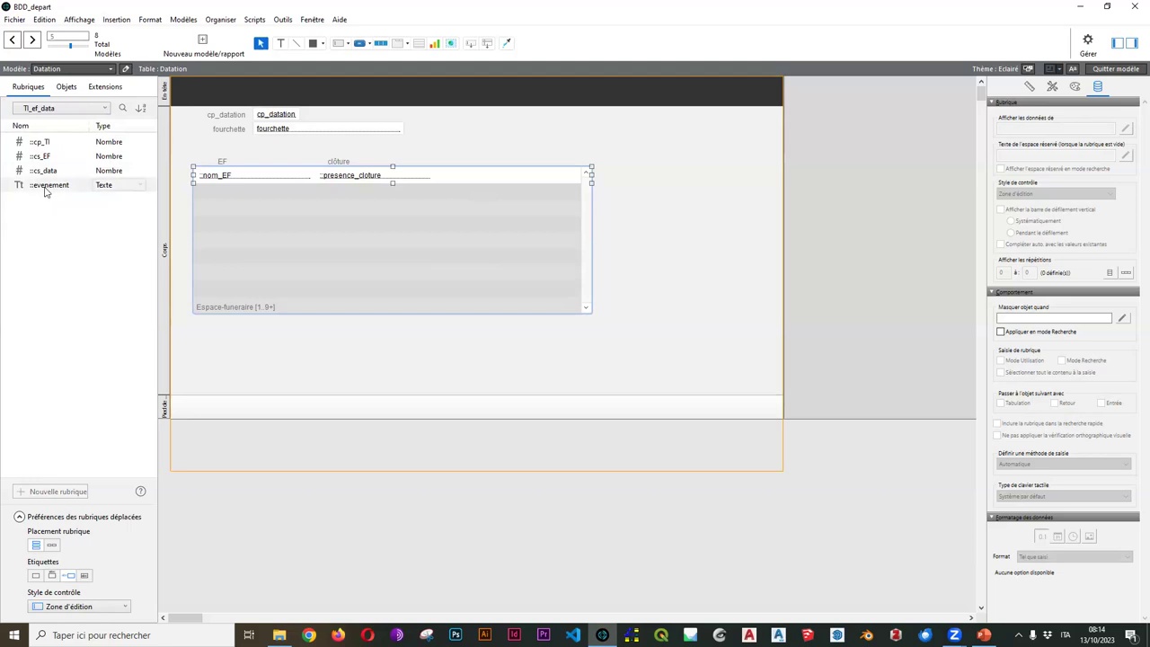
left_click_drag(45, 192, 498, 167)
left_click(508, 151)
left_click_drag(583, 145, 502, 176)
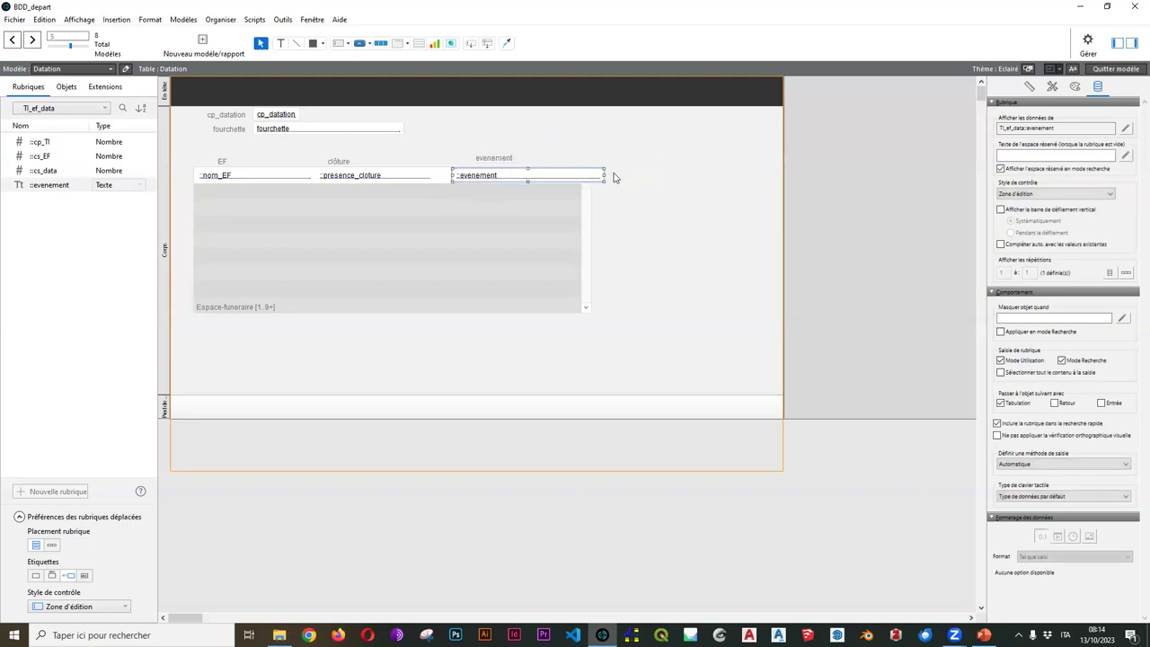
left_click_drag(604, 175, 573, 174)
left_click(627, 185)
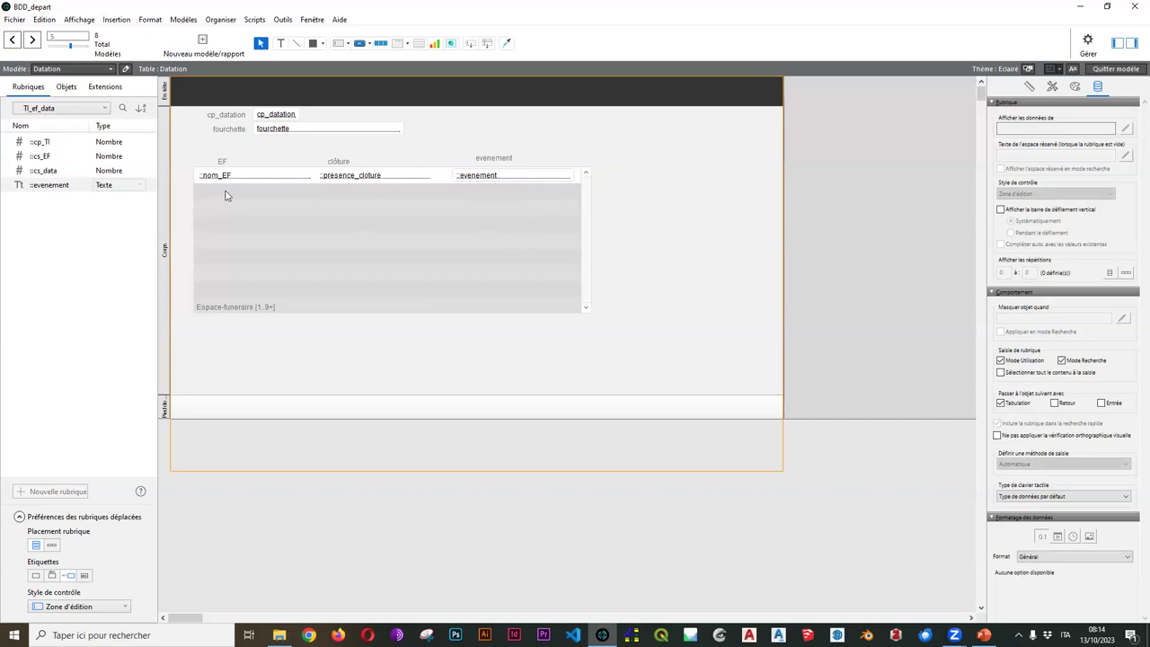
left_click(1128, 69)
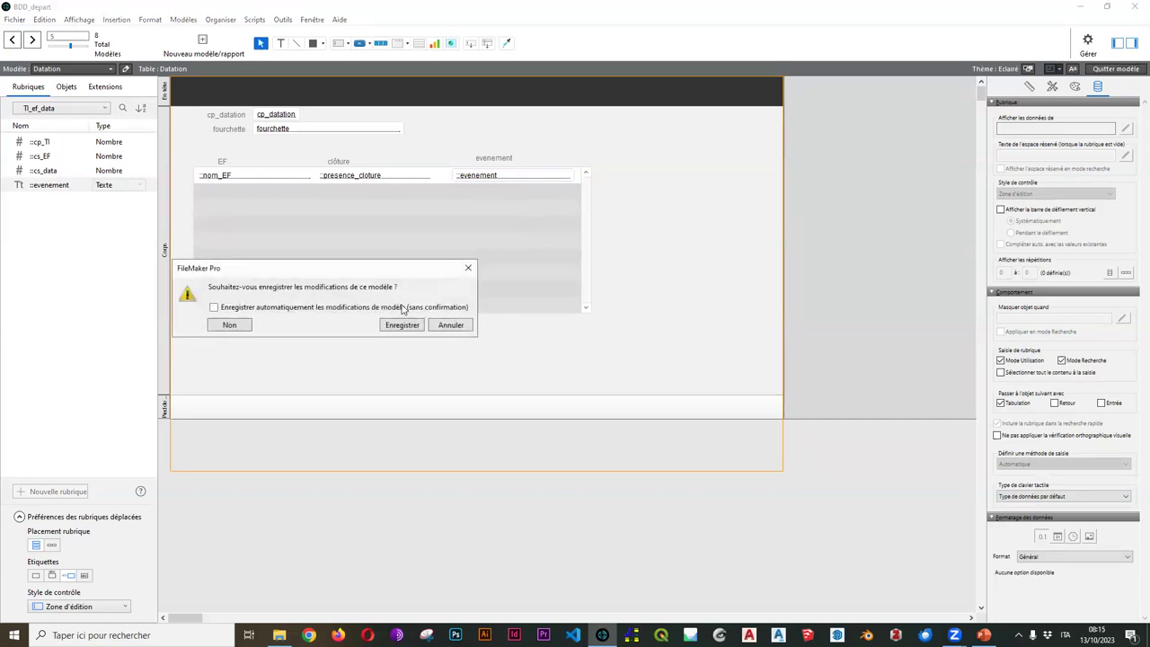
left_click(402, 327)
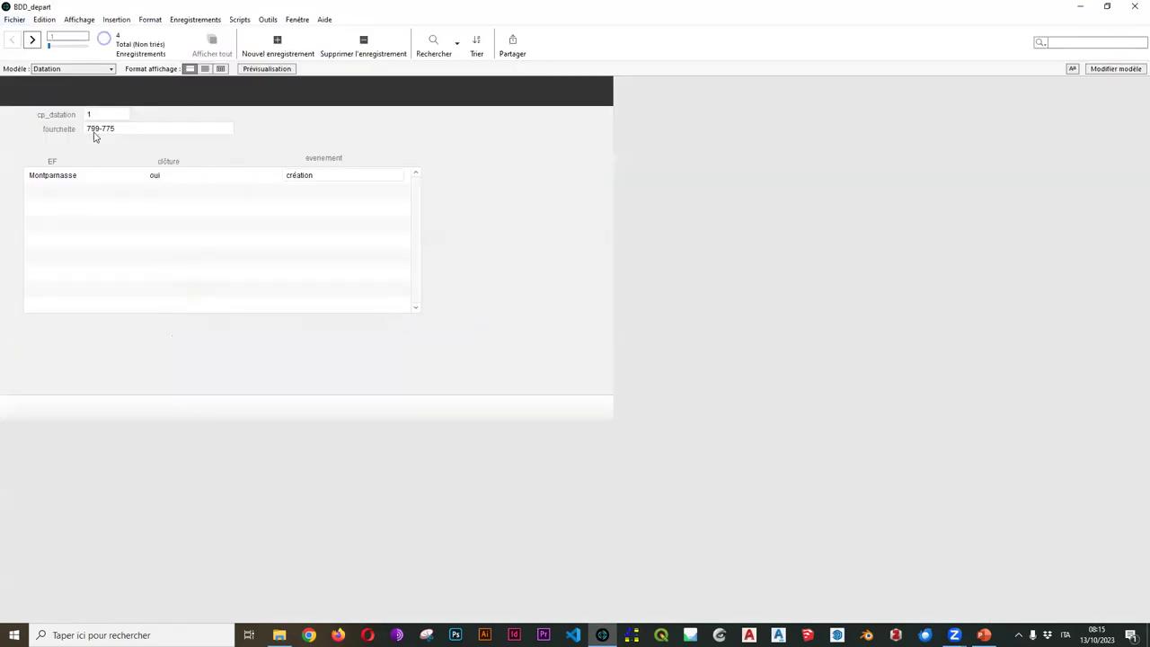
Disable field entry in Mode Utilisation for the portal's evenement field and save the layout
left_click(1115, 69)
left_click(542, 175)
left_click(1003, 361)
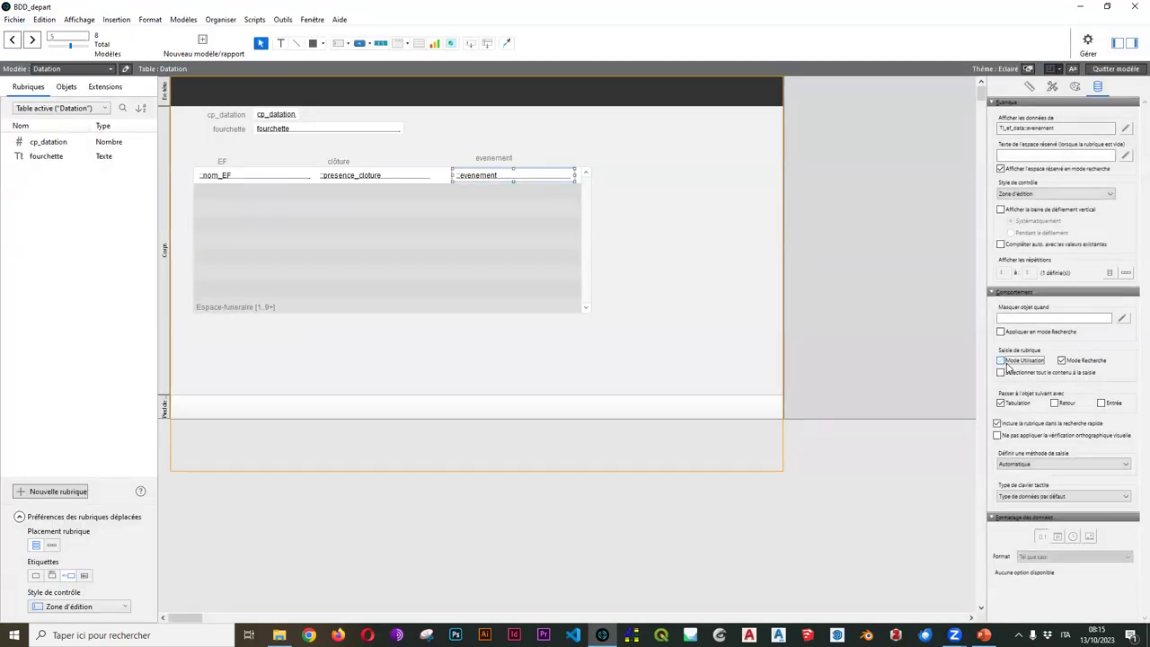
left_click(1131, 72)
left_click(405, 325)
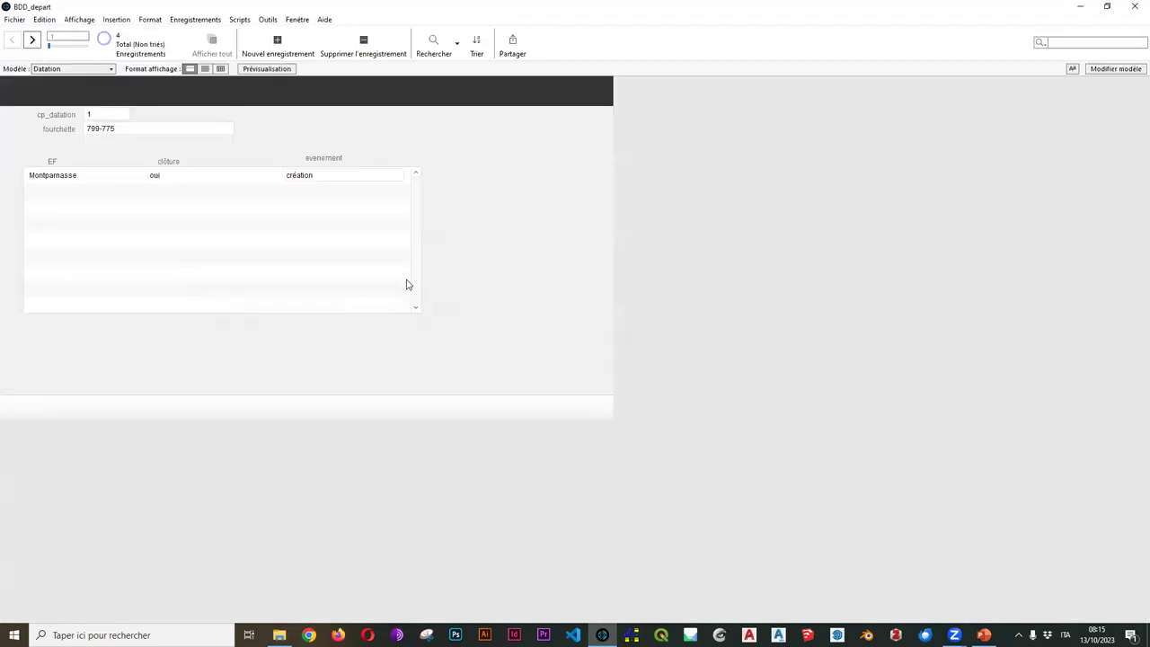
Check the presence_cloture and evenement field settings, and test whether evenement can be edited on the first Datation record
left_click(1115, 69)
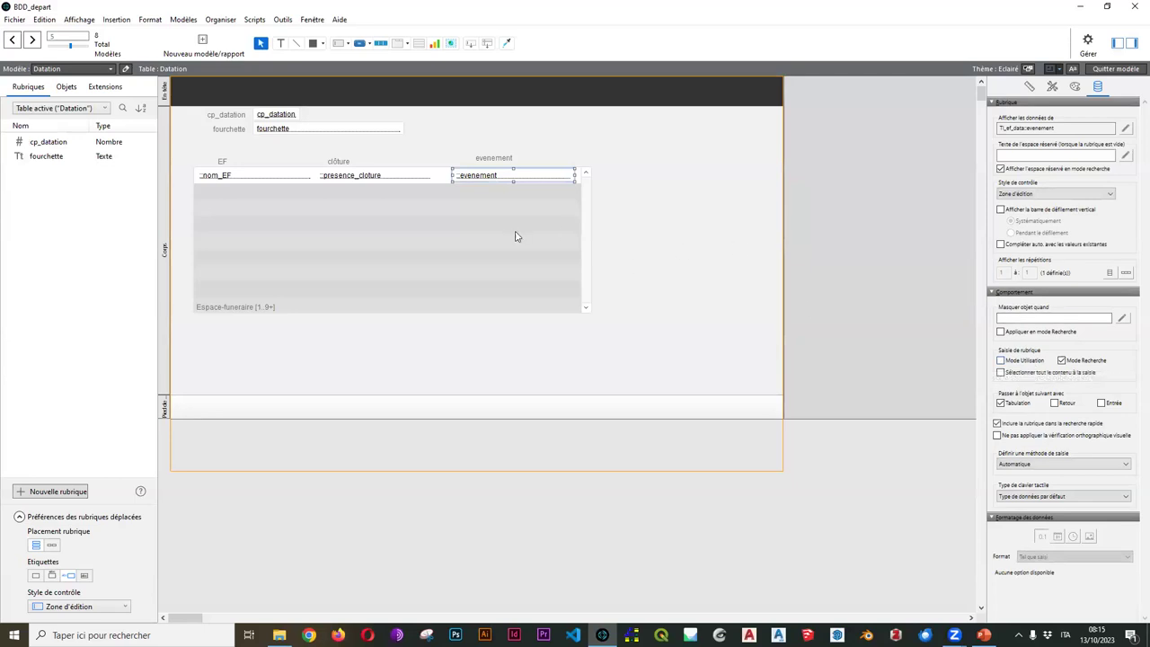
left_click(383, 178)
left_click(467, 179)
left_click(1115, 69)
left_click(356, 177)
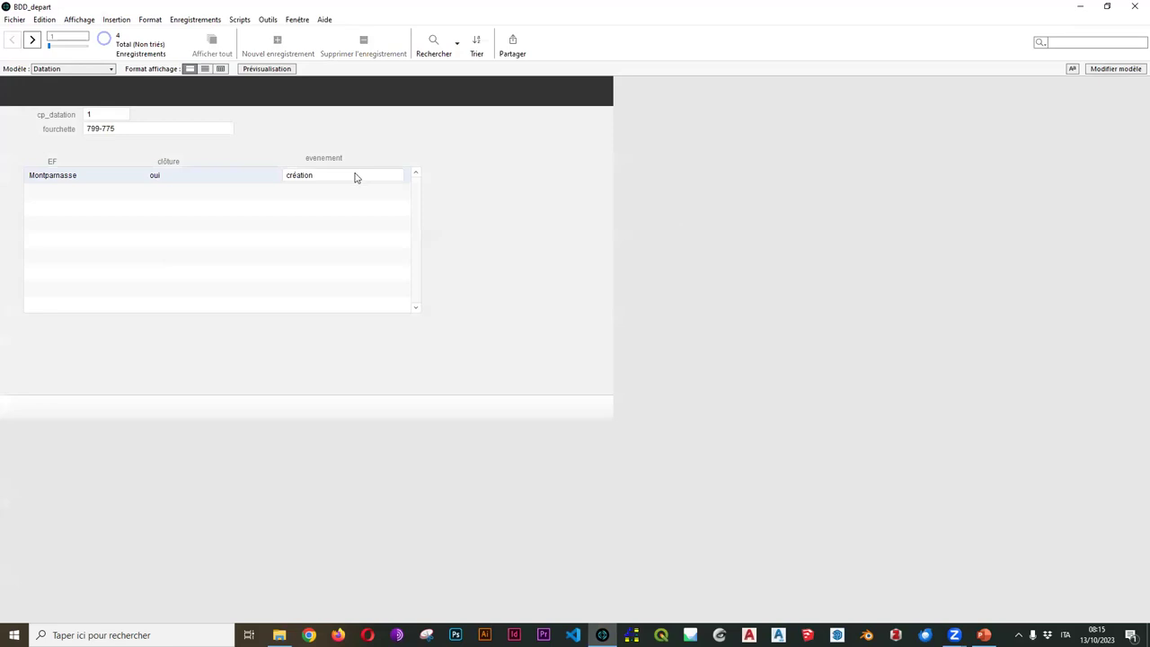
left_click(642, 217)
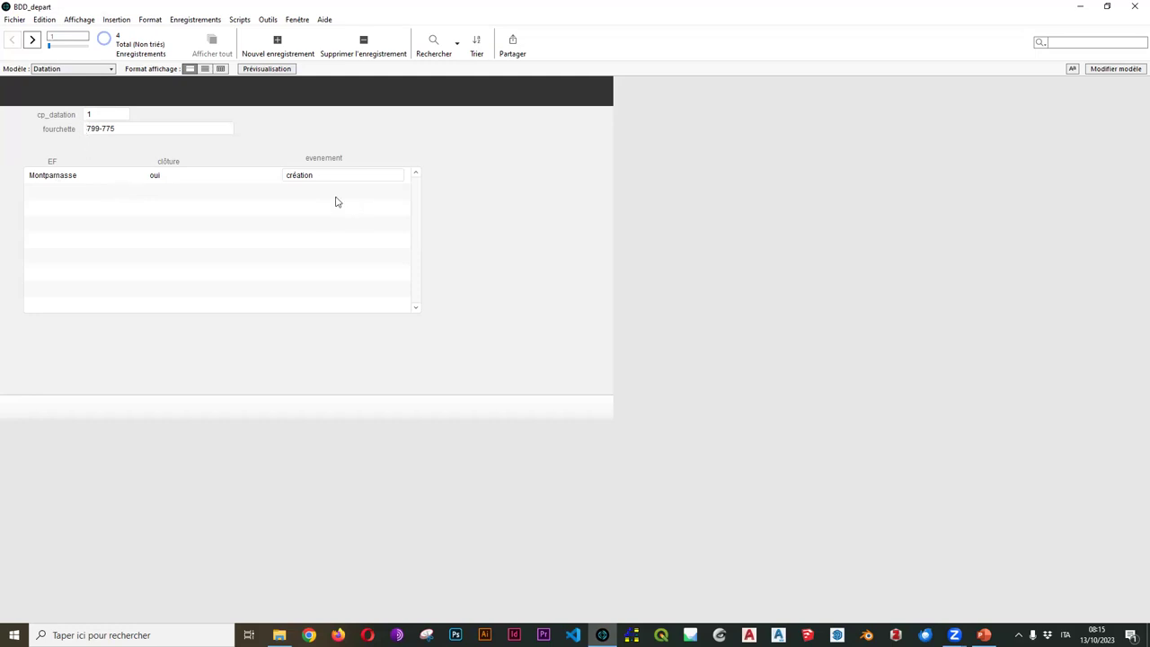
Browse to the last Datation record and examine the evenement column for the Montparnasse and Montmartre rows
left_click(32, 42)
left_click(31, 42)
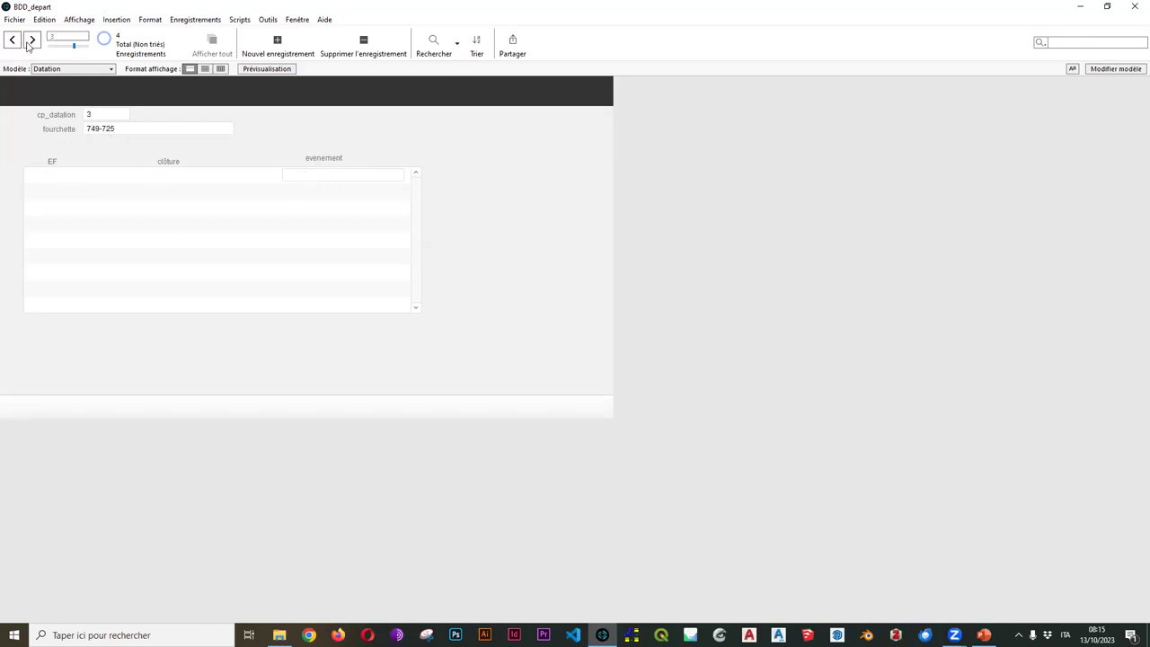
left_click(31, 43)
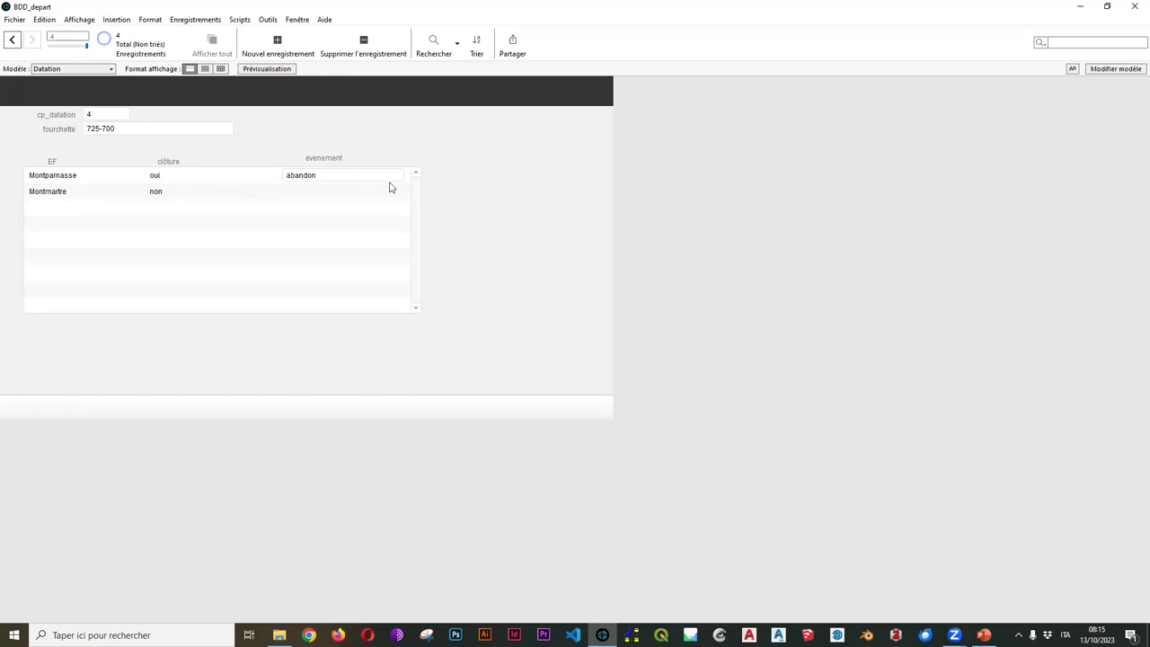
left_click(316, 197)
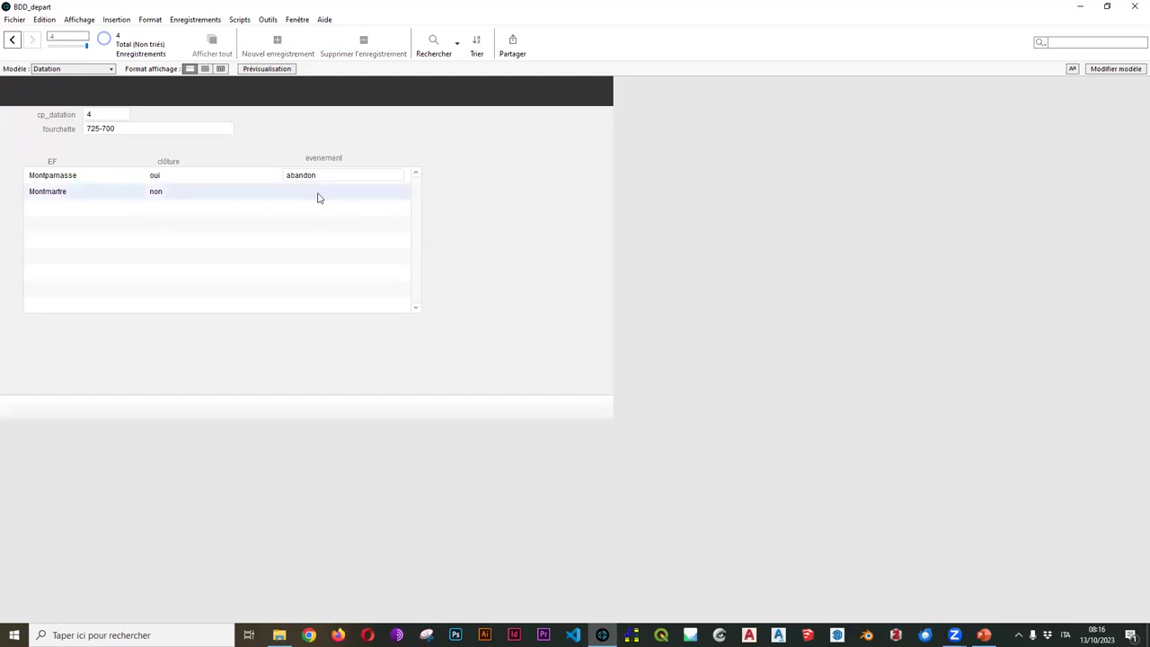
Switch to the Espace funéraire layout and compare the fourchette and evenement entries of the Montparnasse and Montmartre records
left_click(61, 70)
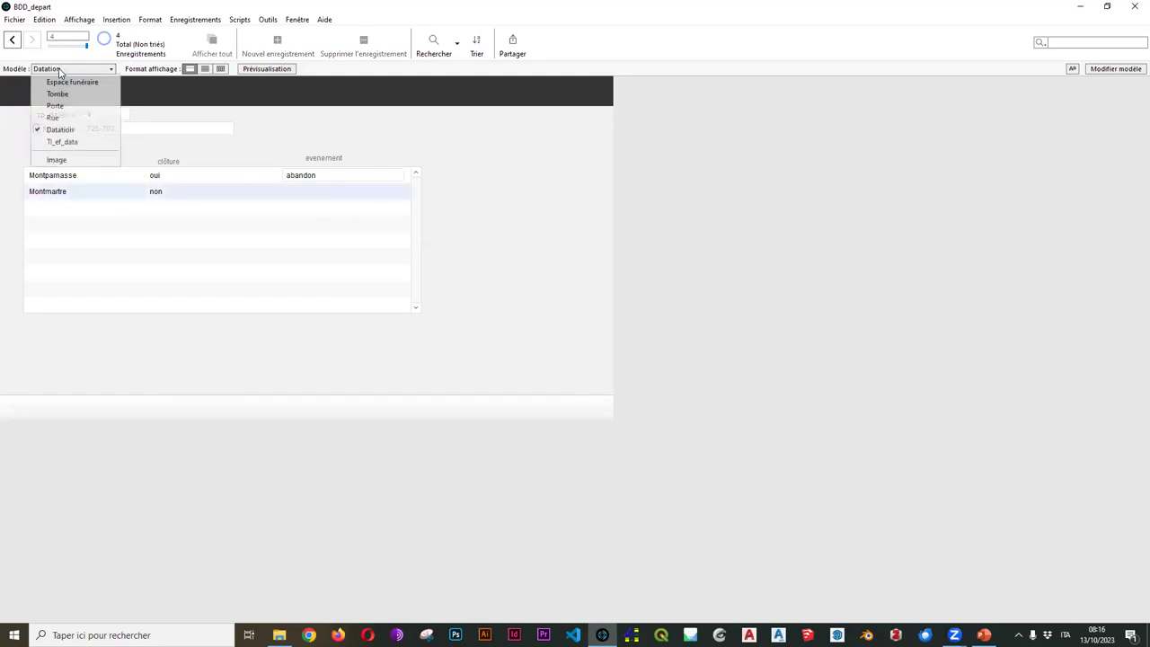
left_click(85, 81)
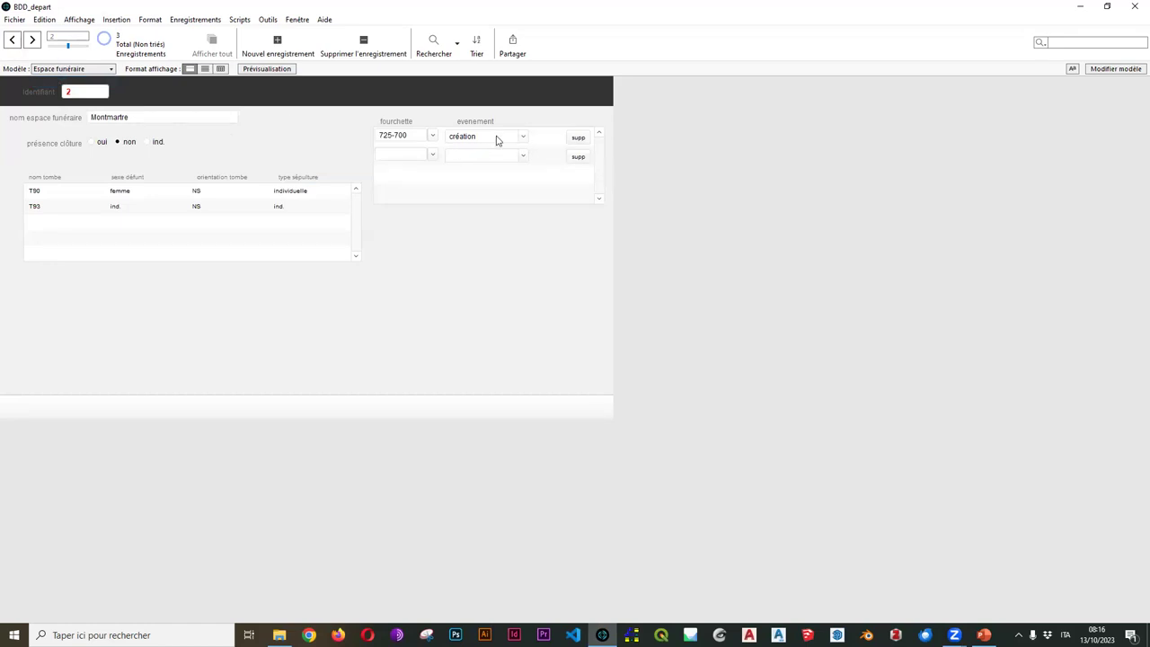
left_click(14, 41)
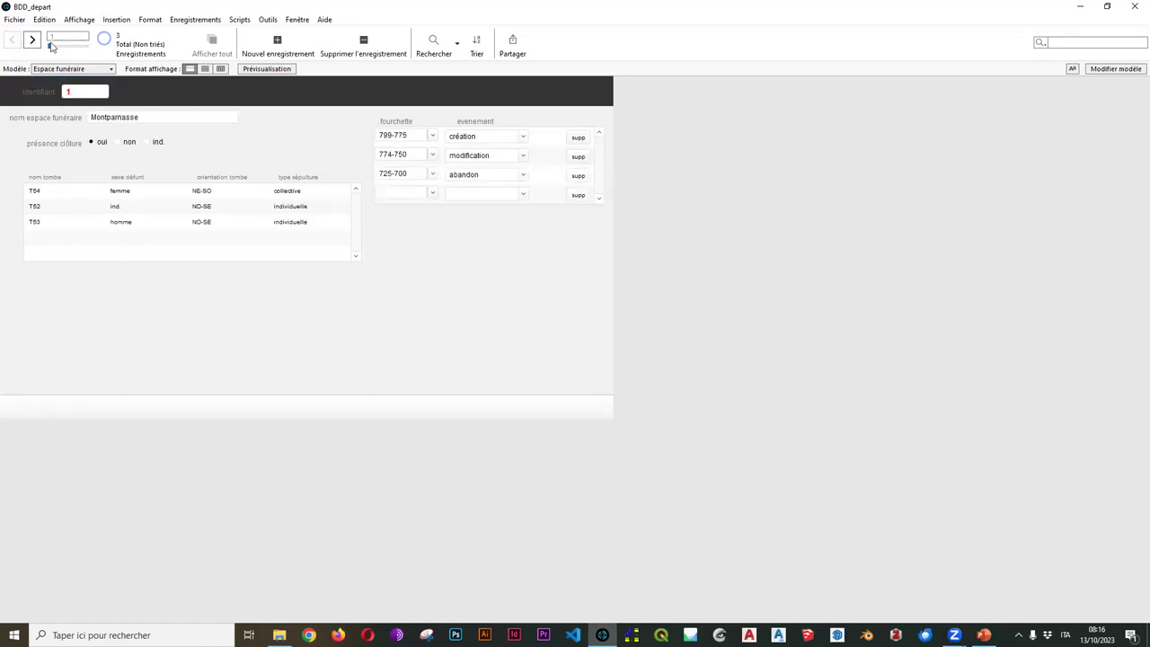
left_click(32, 41)
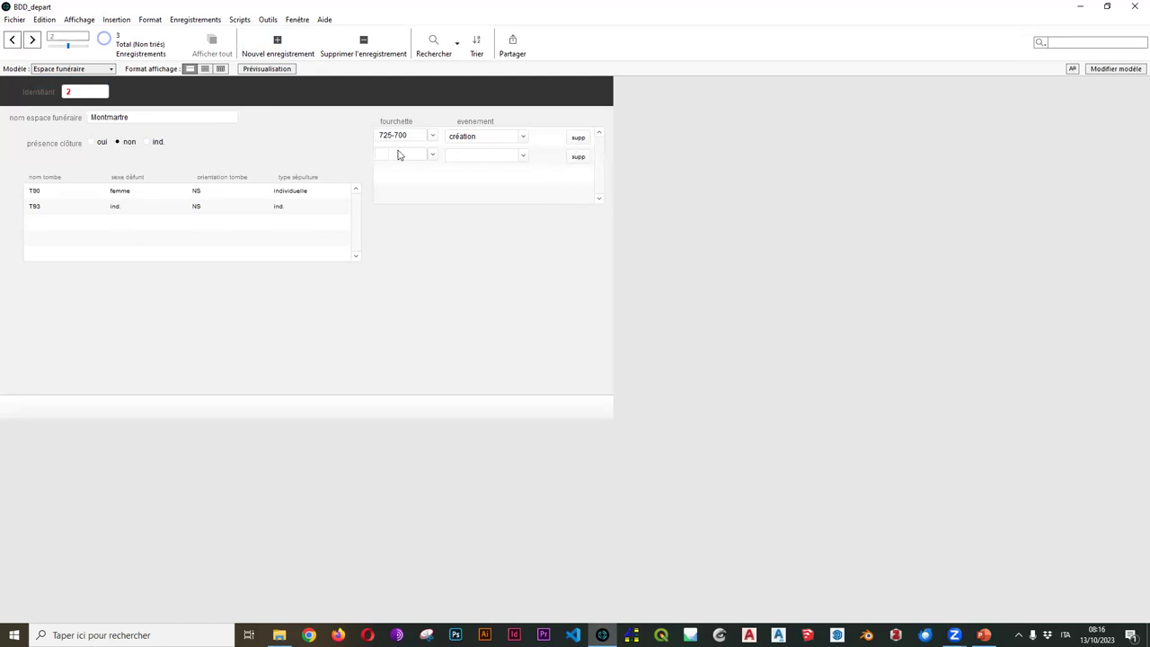
left_click(11, 42)
left_click(33, 43)
Look at the TI_ef_data layout, return to the Datation layout and test the empty evenement cell in the Montmartre row
left_click(83, 70)
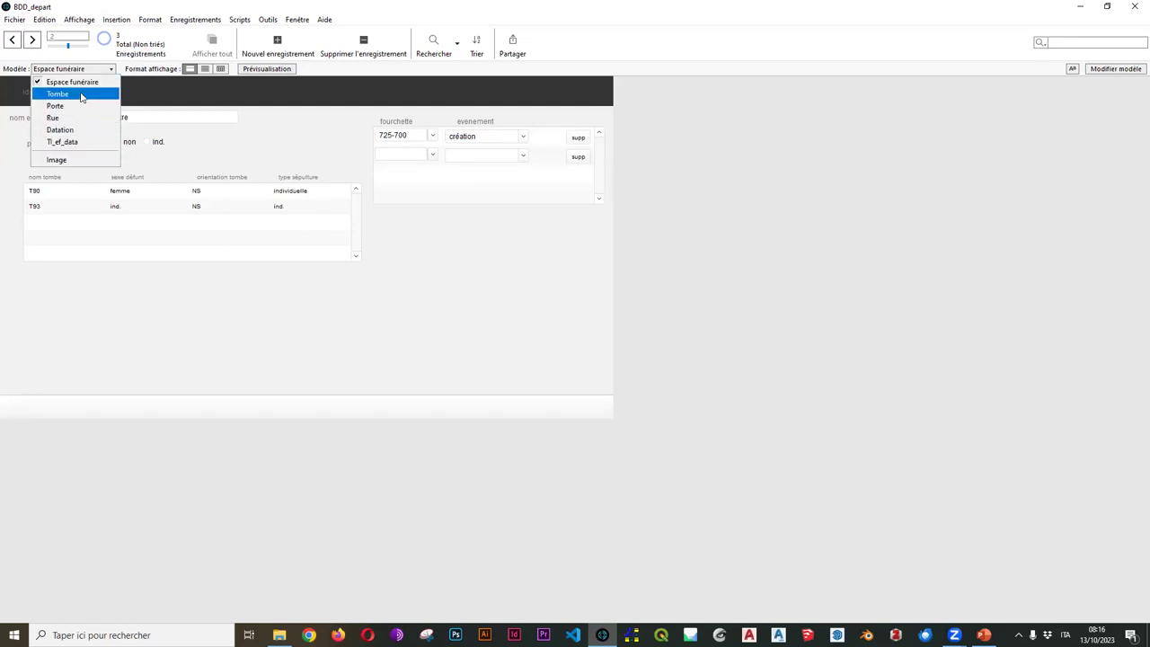
left_click(76, 144)
left_click(86, 70)
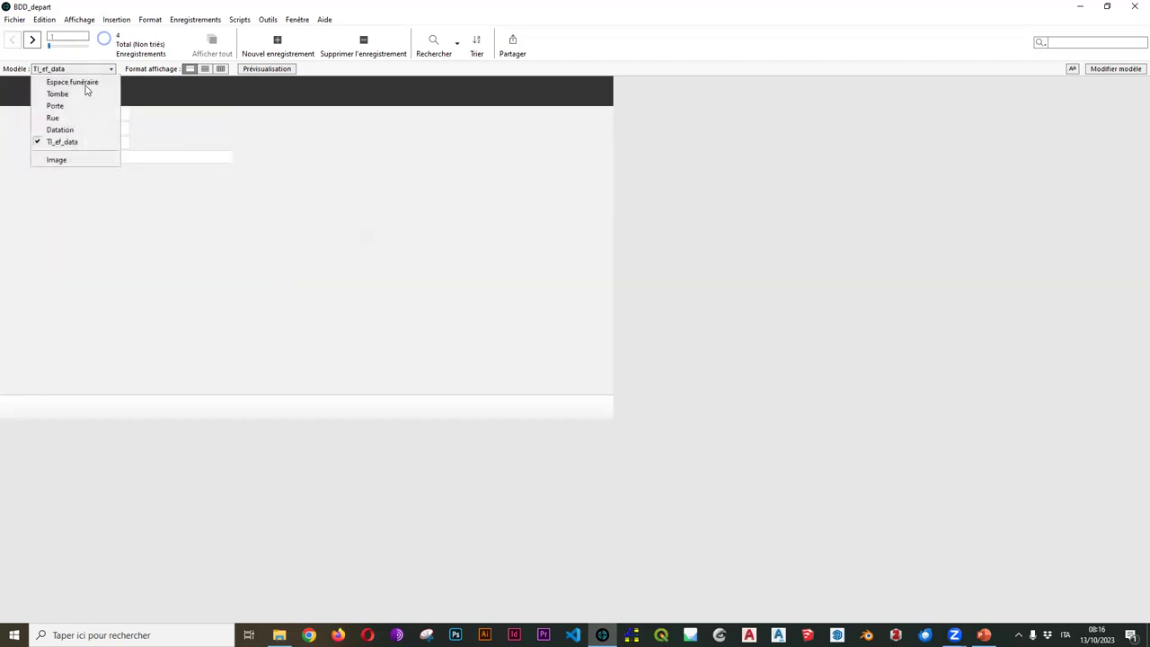
left_click(59, 129)
left_click(320, 199)
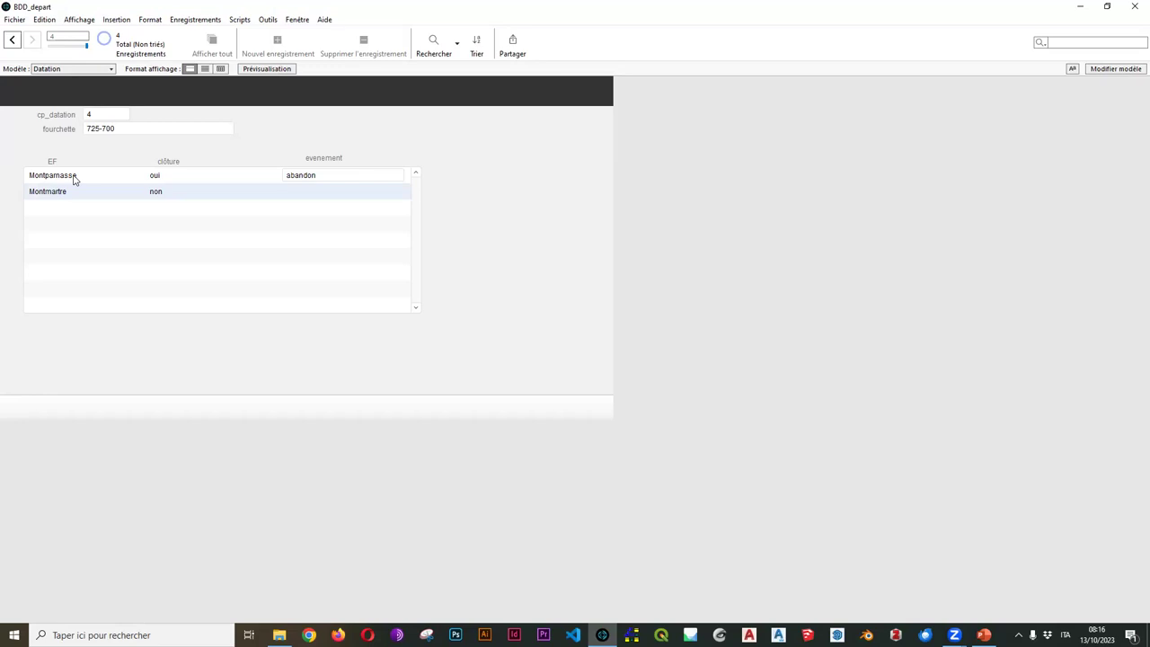
Change the Datation portal to show records from TI_ef_data instead of Espace-funeraire, and save the layout
left_click(1112, 69)
left_click(268, 306)
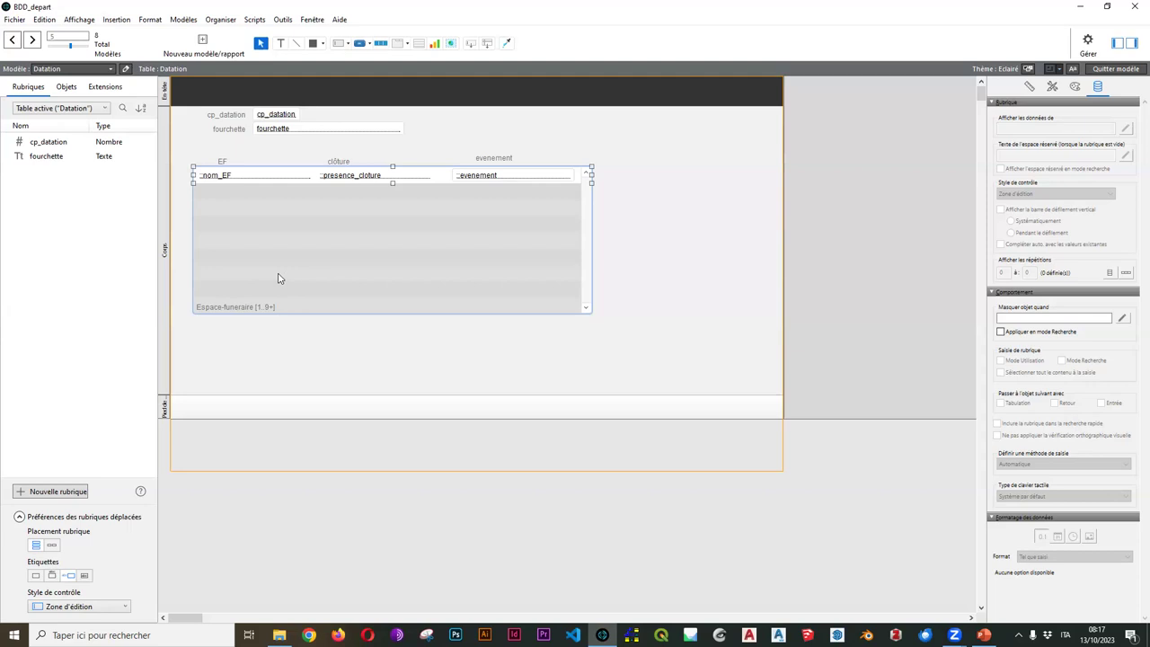
left_click_drag(317, 268, 316, 273)
double_click(315, 272)
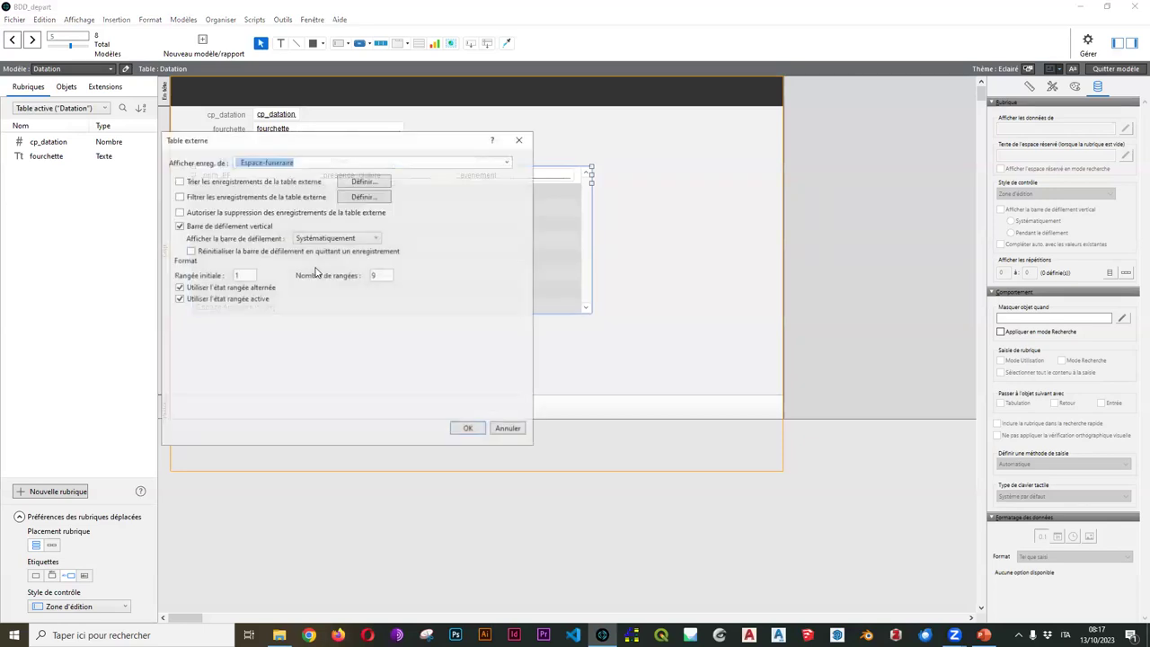
left_click(509, 161)
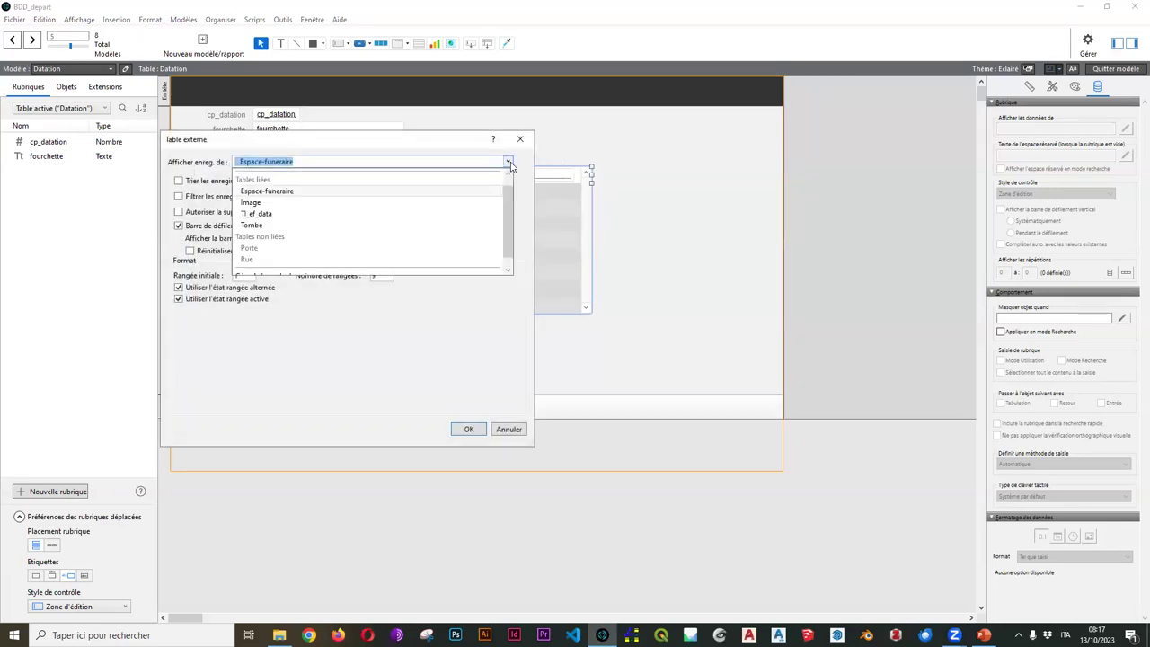
left_click(252, 216)
left_click_drag(289, 141, 785, 120)
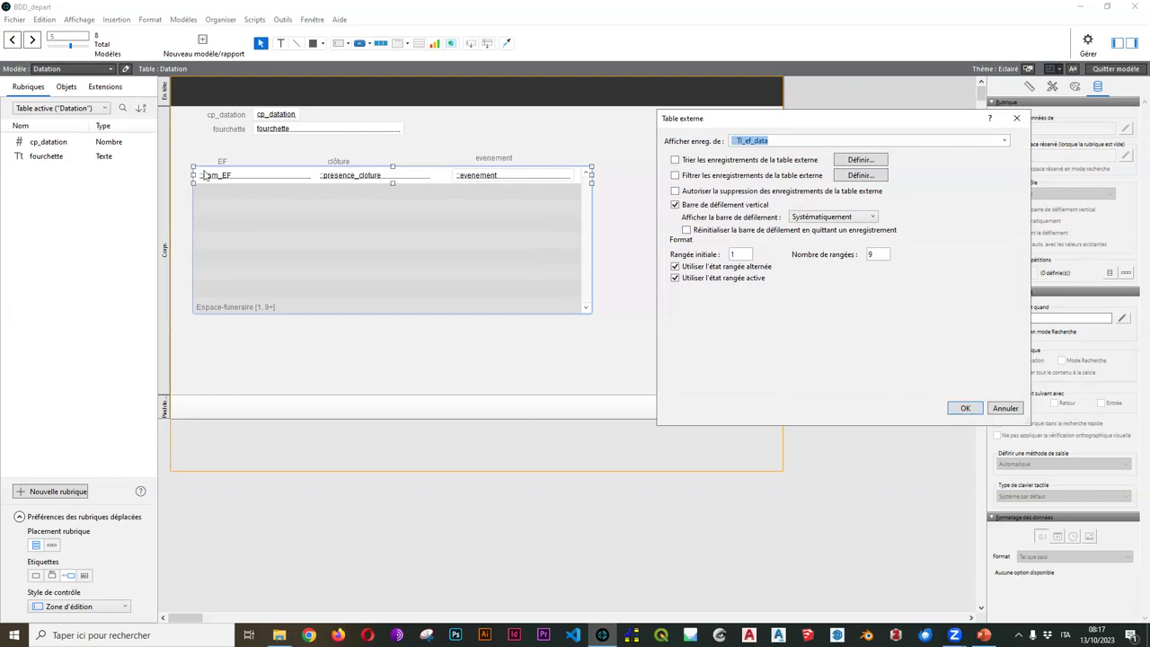
left_click(966, 408)
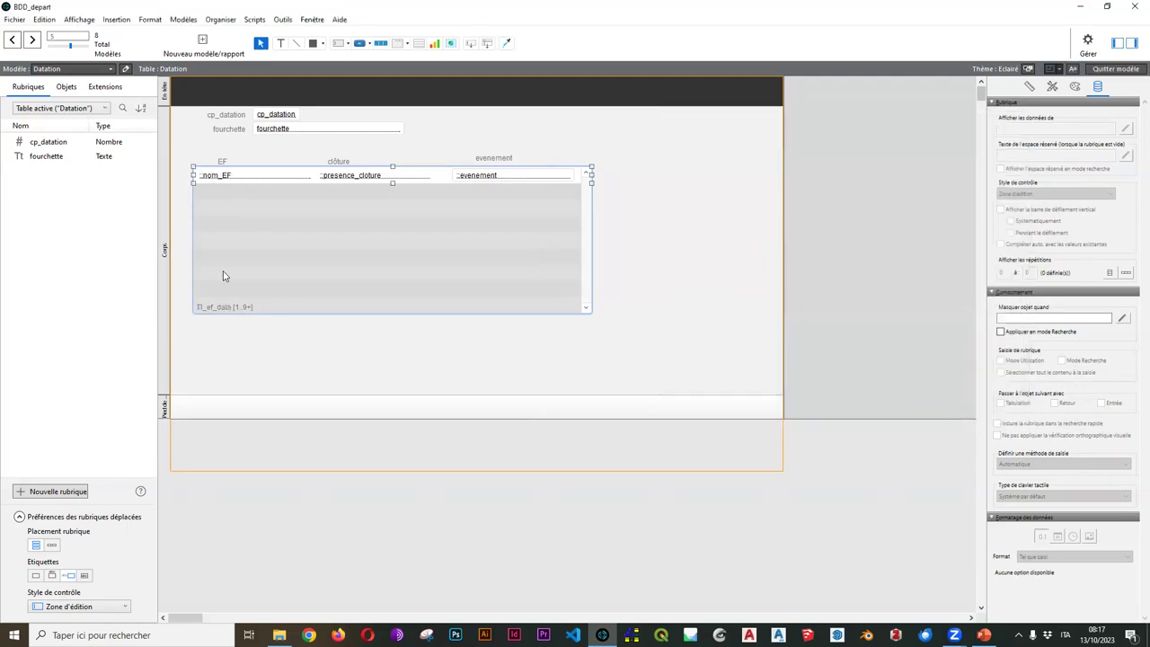
left_click(1114, 72)
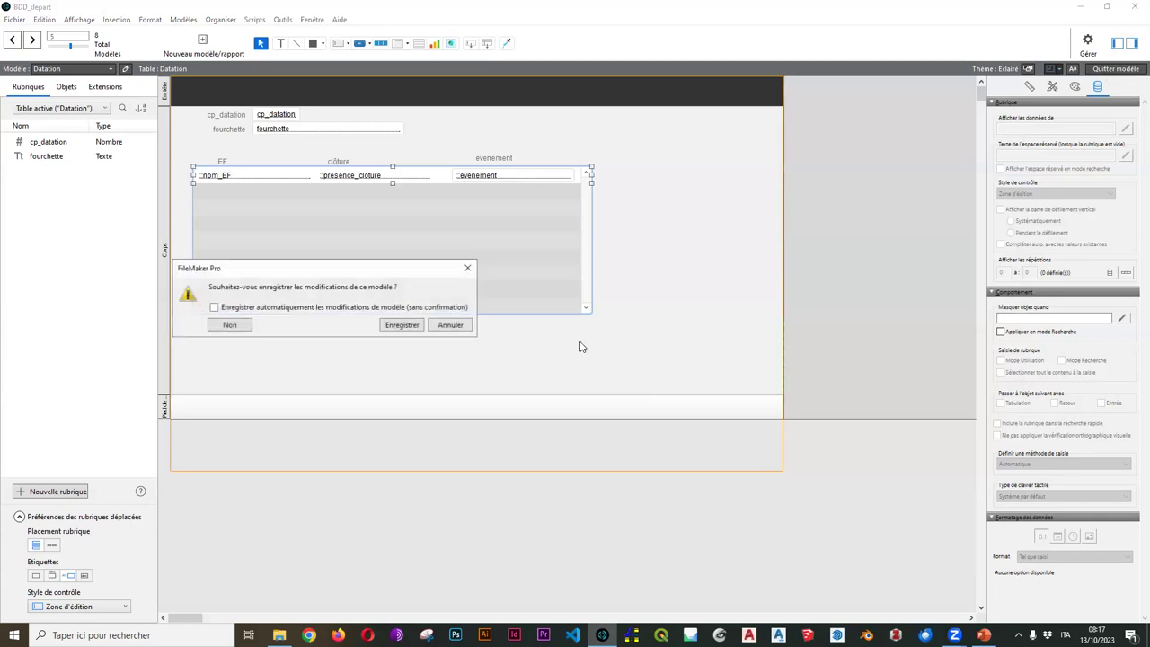
left_click(401, 325)
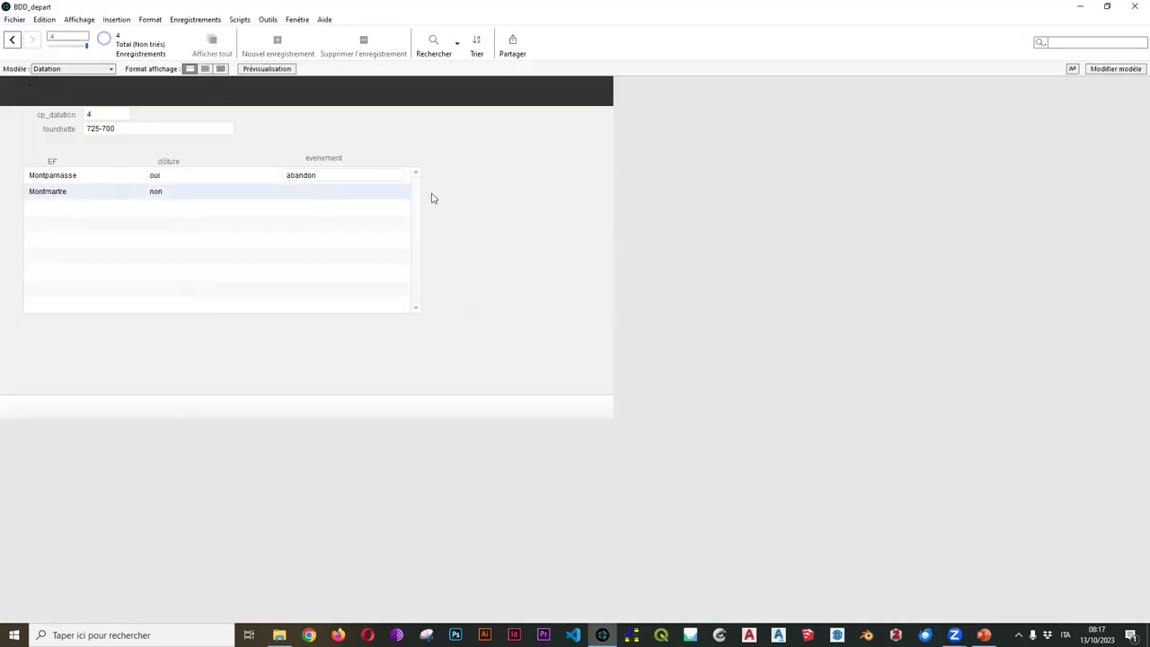
Check which table and field the portal's evenement field takes its data from
left_click(1122, 71)
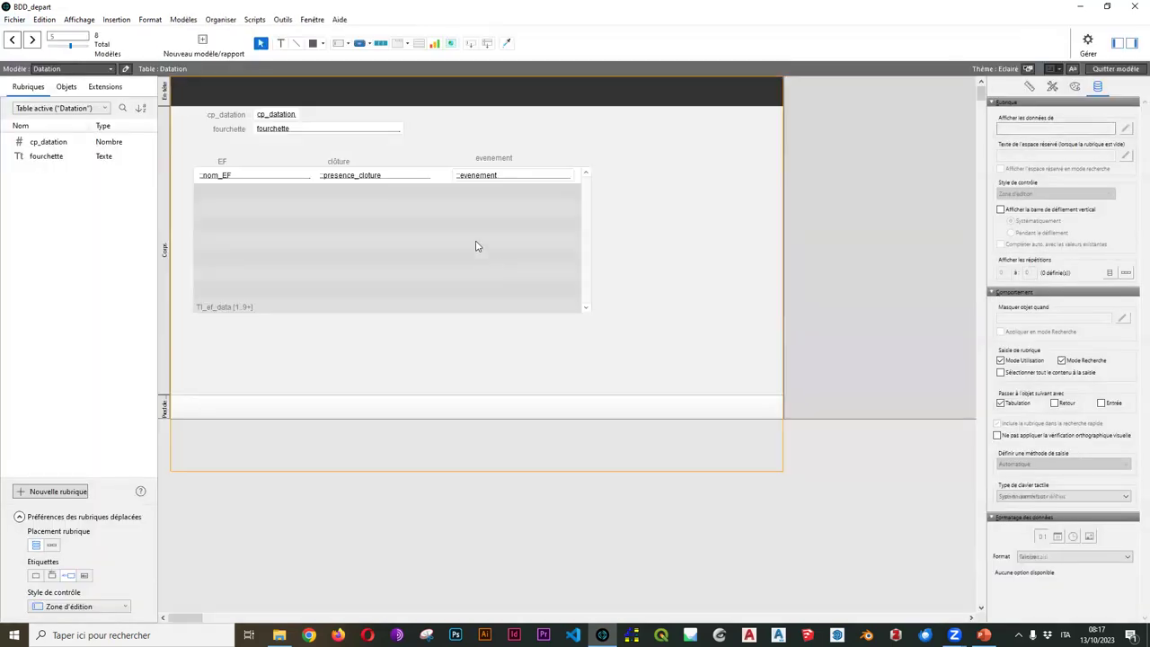
left_click(505, 177)
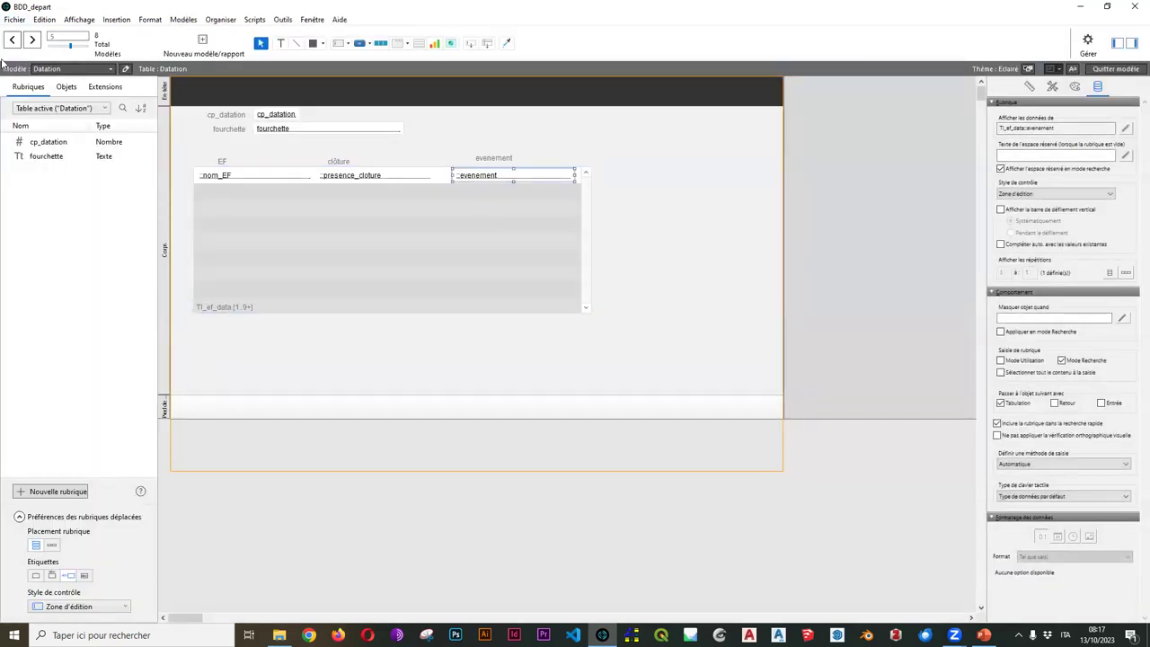
left_click(1115, 69)
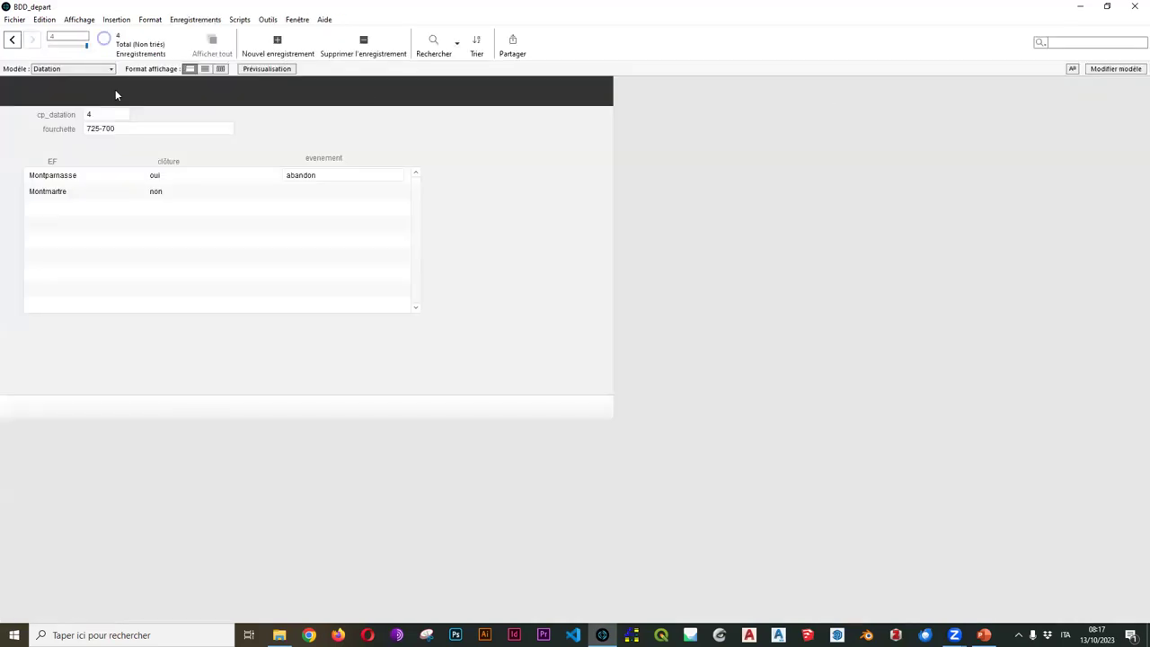
On the Espace funéraire layout, add a second dating row to the Montmartre record with fourchette 749-725 and evenement modification
left_click(60, 69)
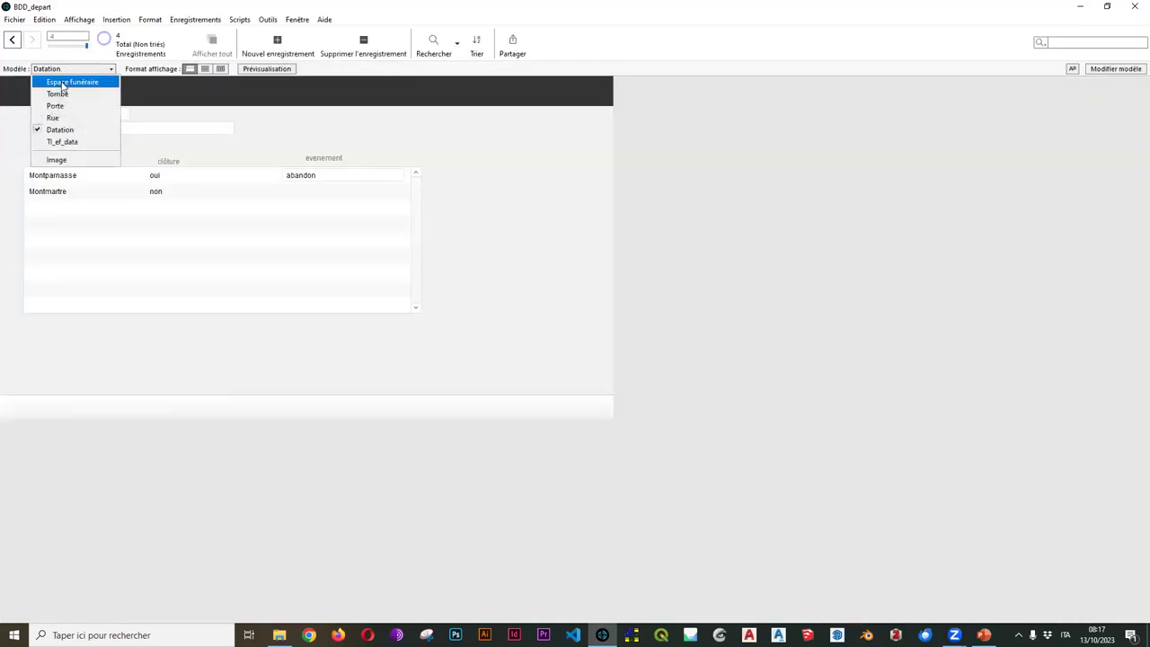
left_click(62, 81)
left_click(483, 155)
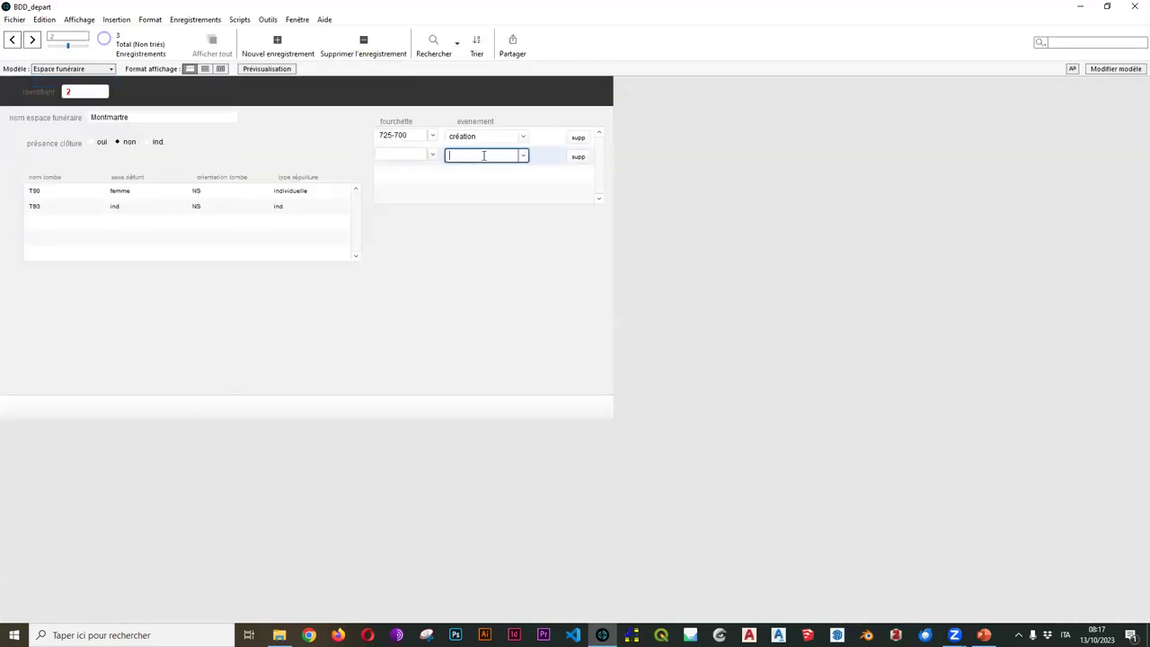
left_click(31, 39)
left_click(12, 40)
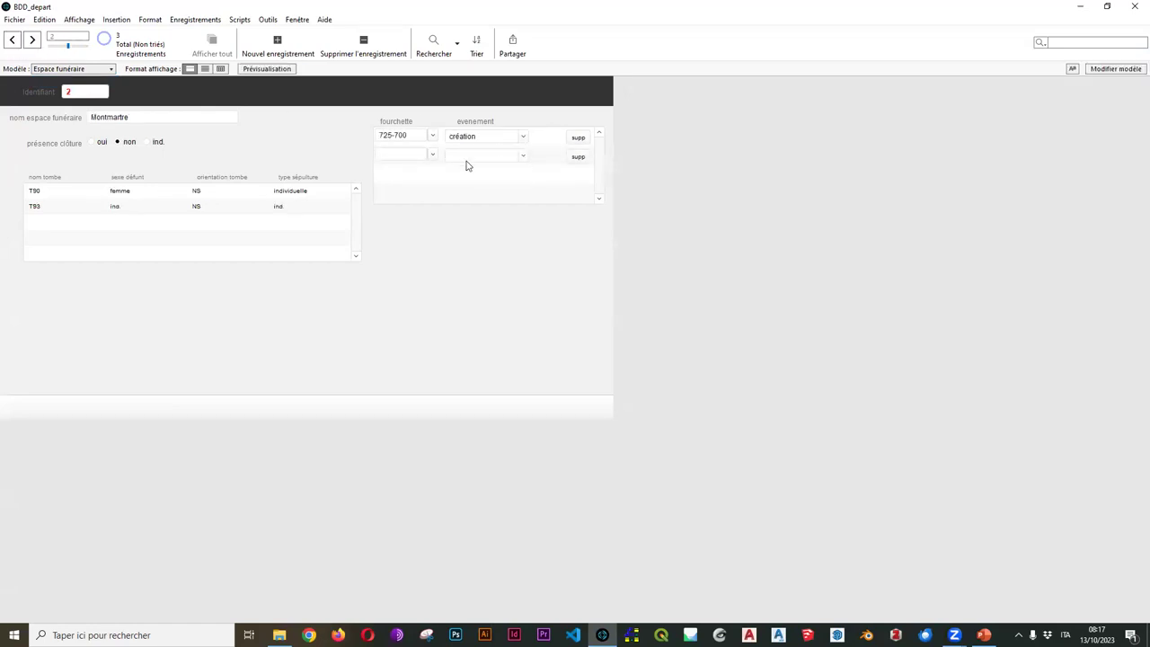
left_click(432, 155)
left_click(440, 178)
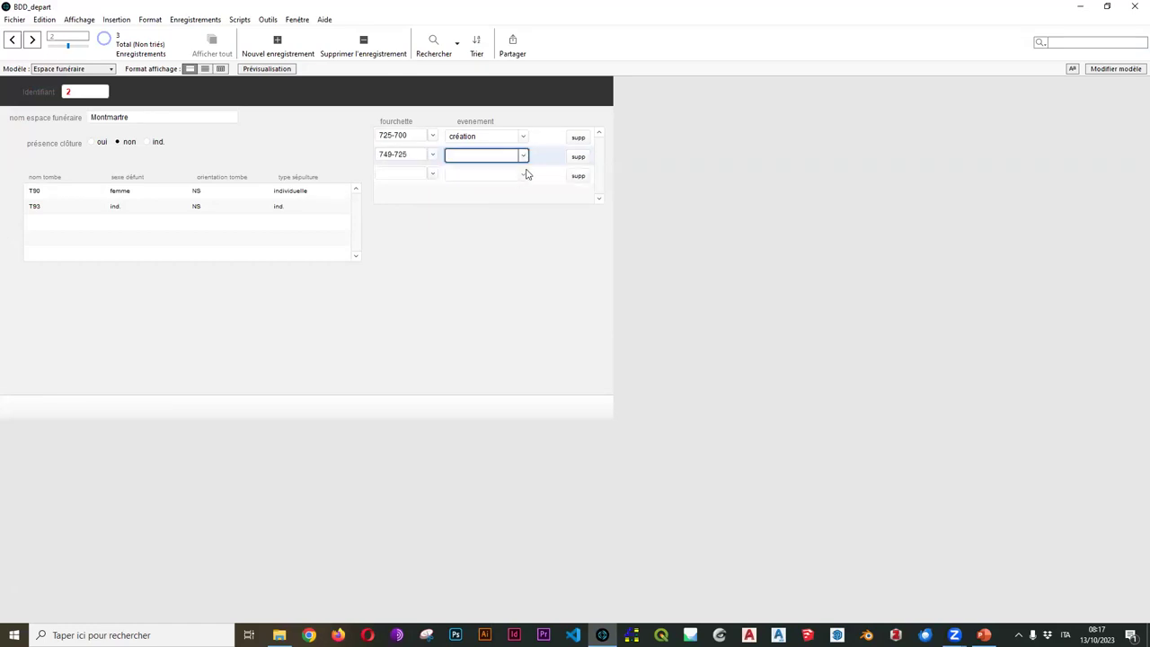
left_click(525, 156)
left_click(481, 181)
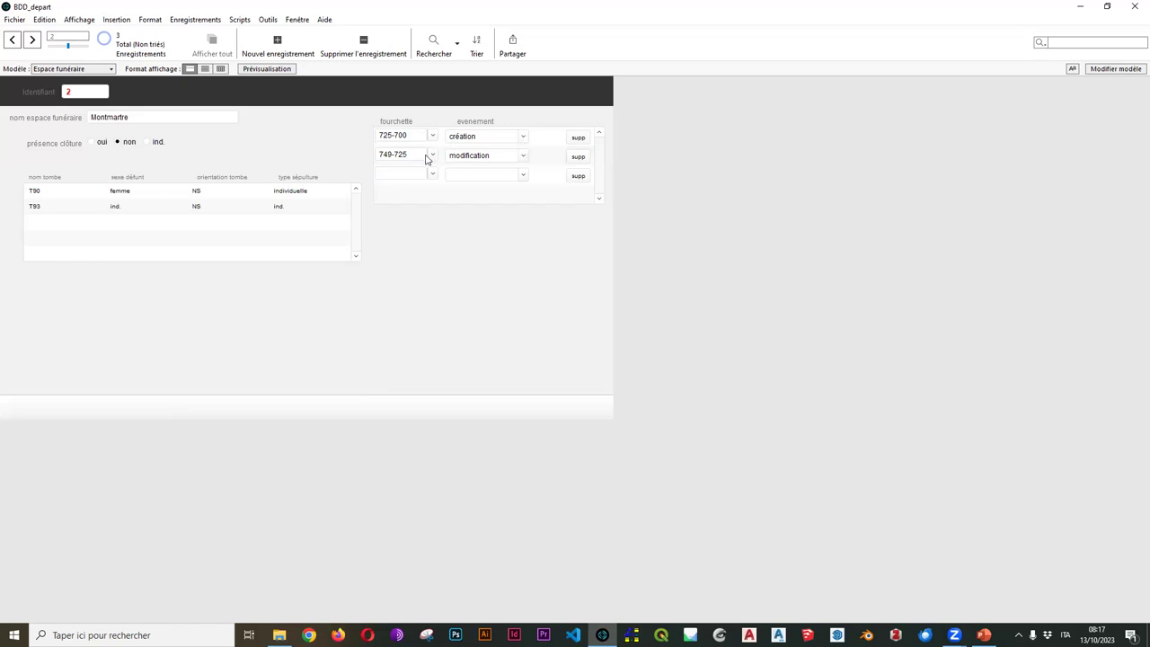
Set Montmartre's evenement to modification for the 725-700 row and to création for the 749-725 row
left_click(432, 157)
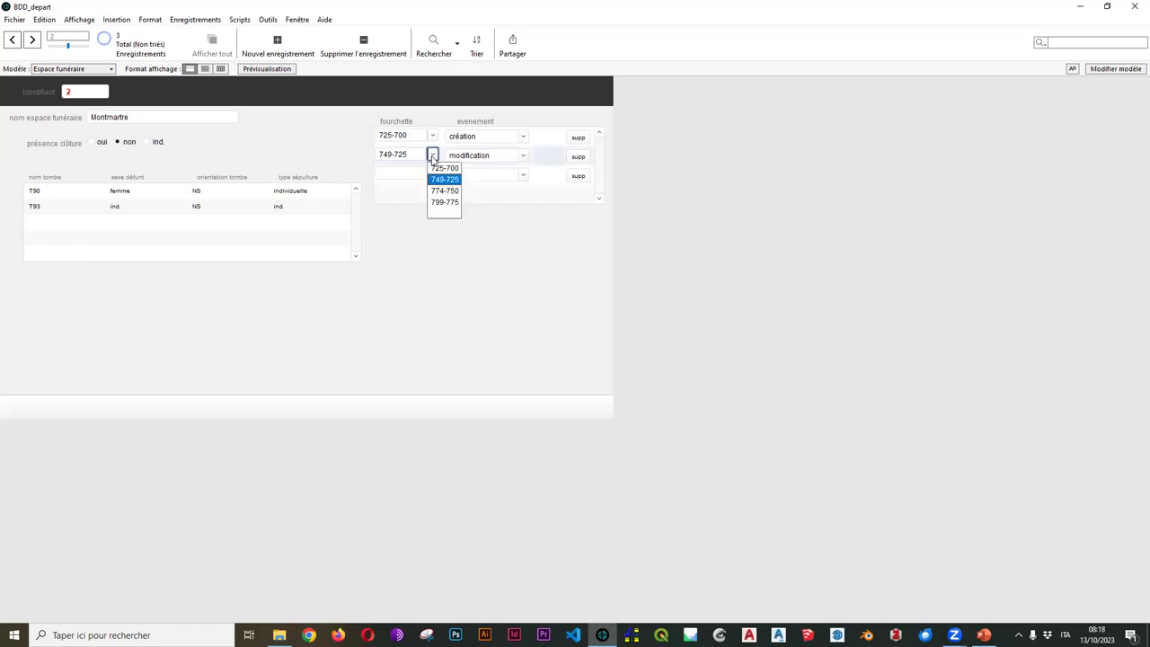
left_click(526, 139)
left_click(494, 162)
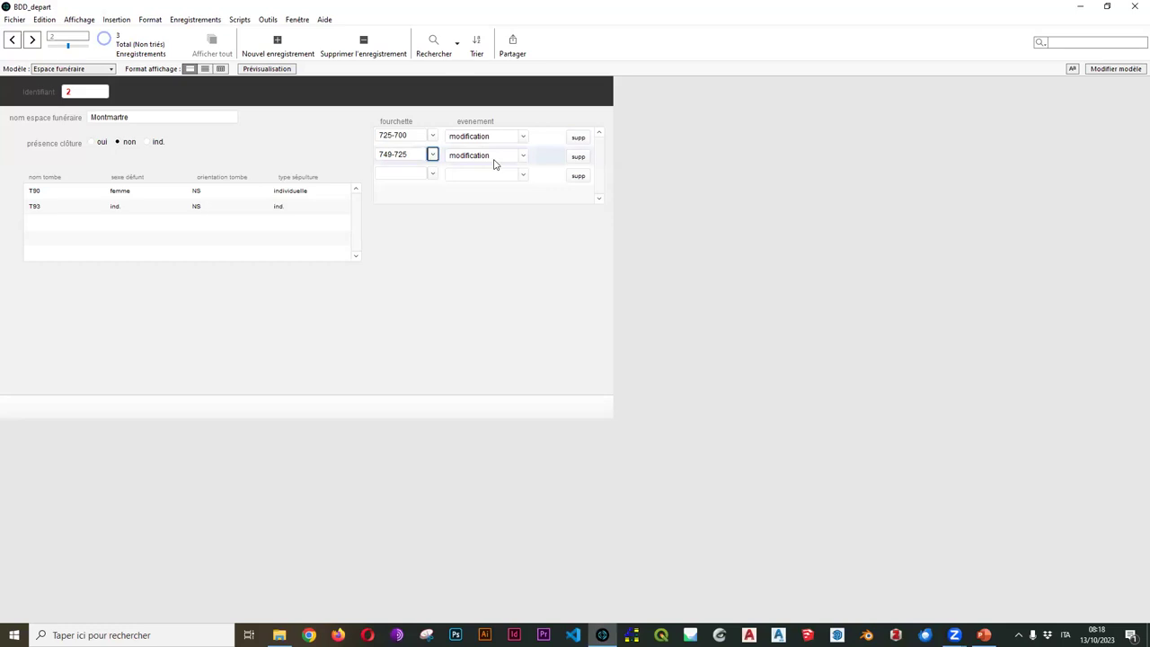
left_click(519, 163)
left_click(491, 171)
Switch to the Datation layout, browse its records and examine the evenement column for the 749-725 and 725-700 ranges
left_click(70, 69)
left_click(54, 128)
left_click(13, 41)
left_click(13, 40)
left_click(12, 40)
left_click(30, 49)
left_click(30, 49)
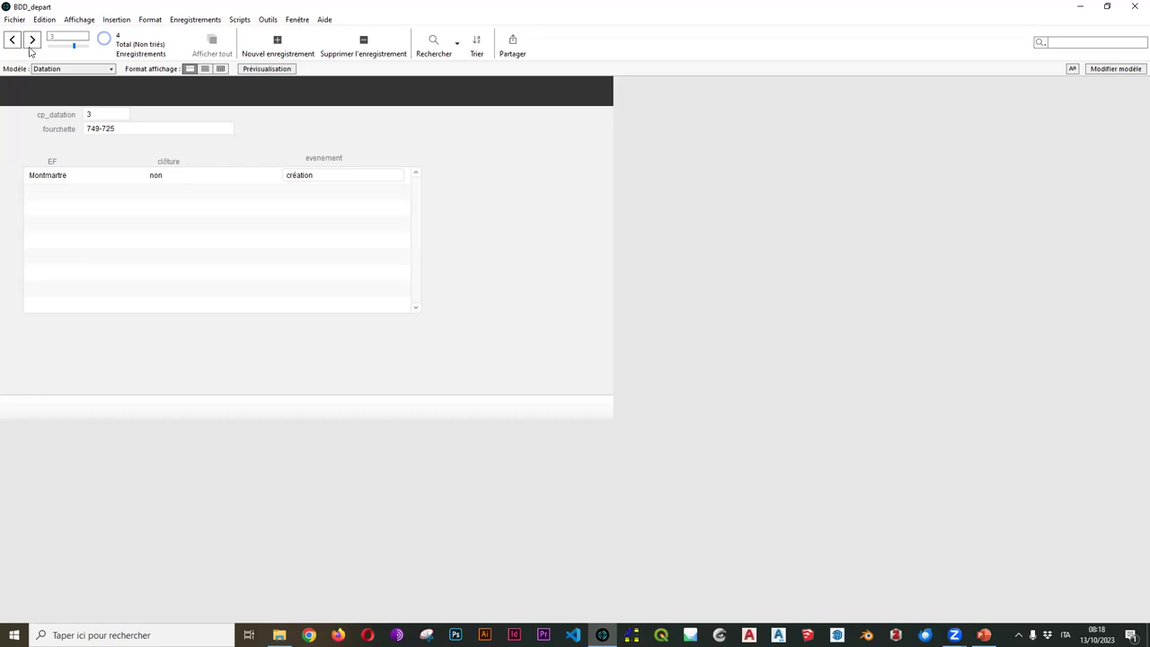
left_click(29, 50)
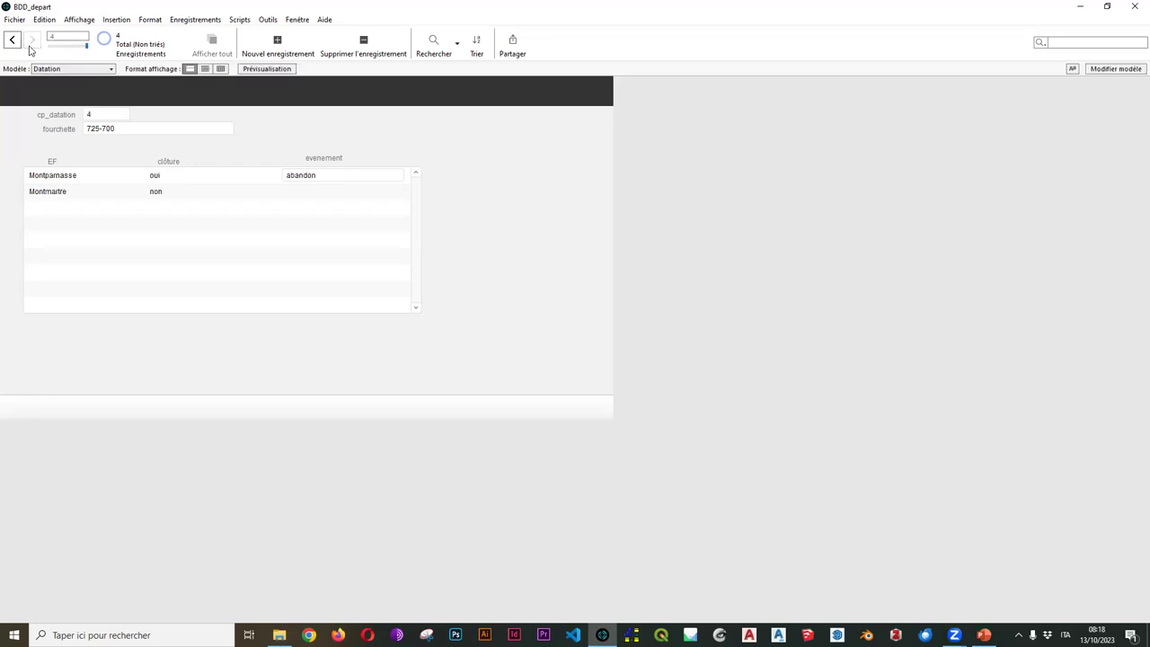
left_click(267, 192)
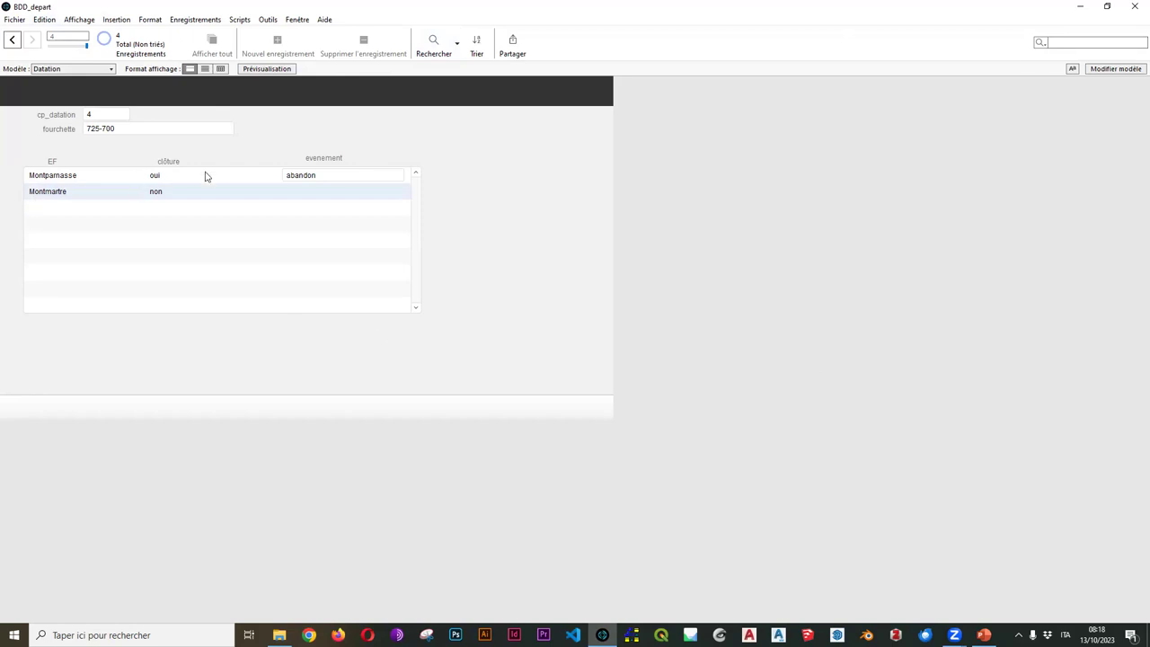
In layout editing, check the data sources of the portal's evenement, nom_EF and presence_cloture fields
left_click(1132, 71)
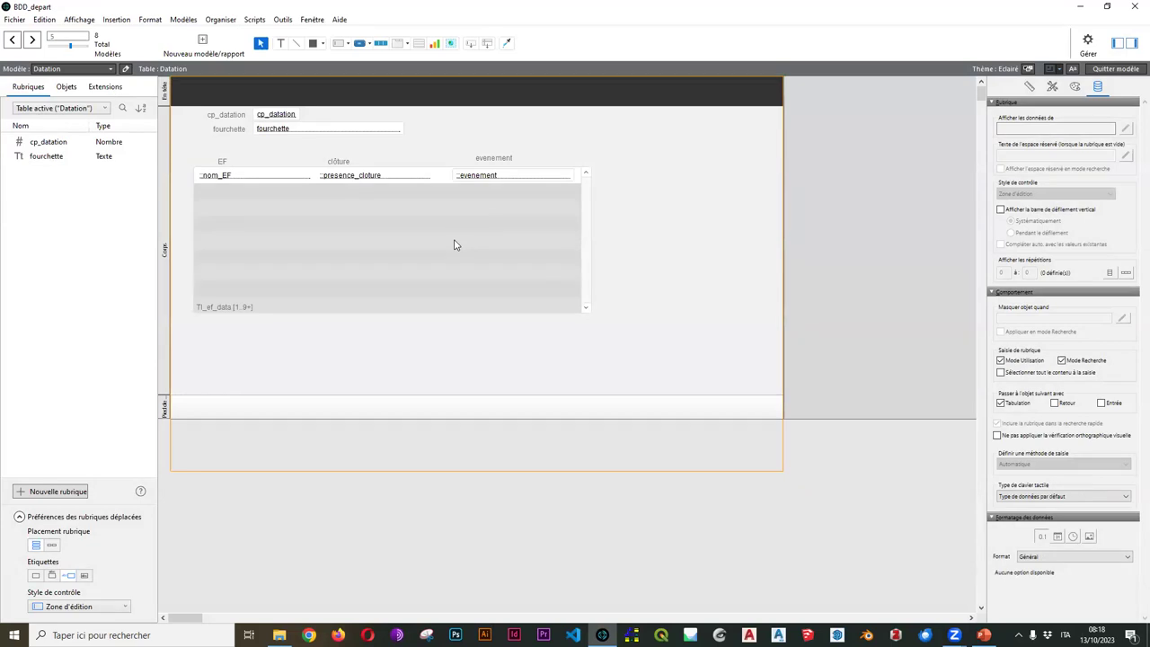
left_click(515, 176)
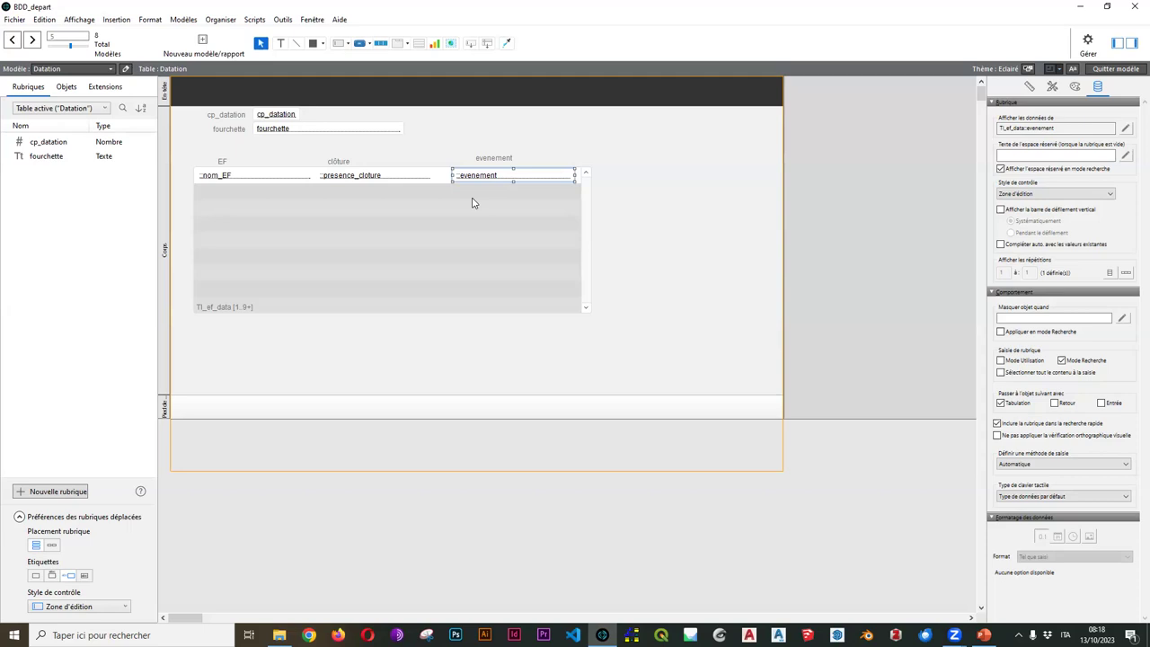
left_click(270, 175)
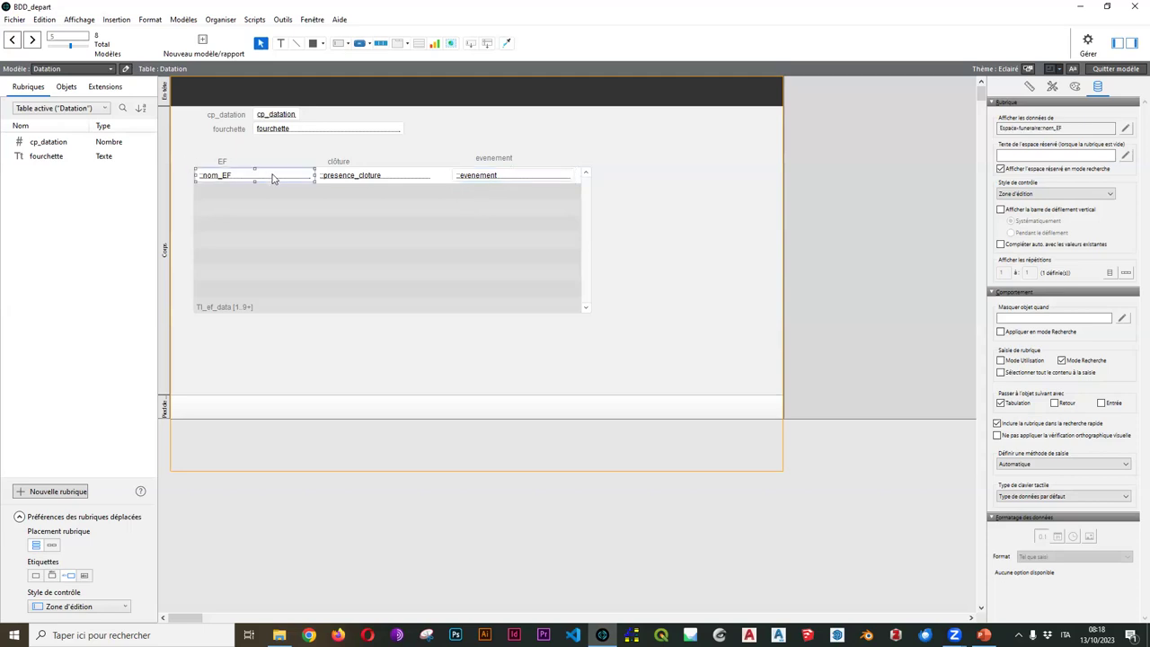
left_click(352, 180)
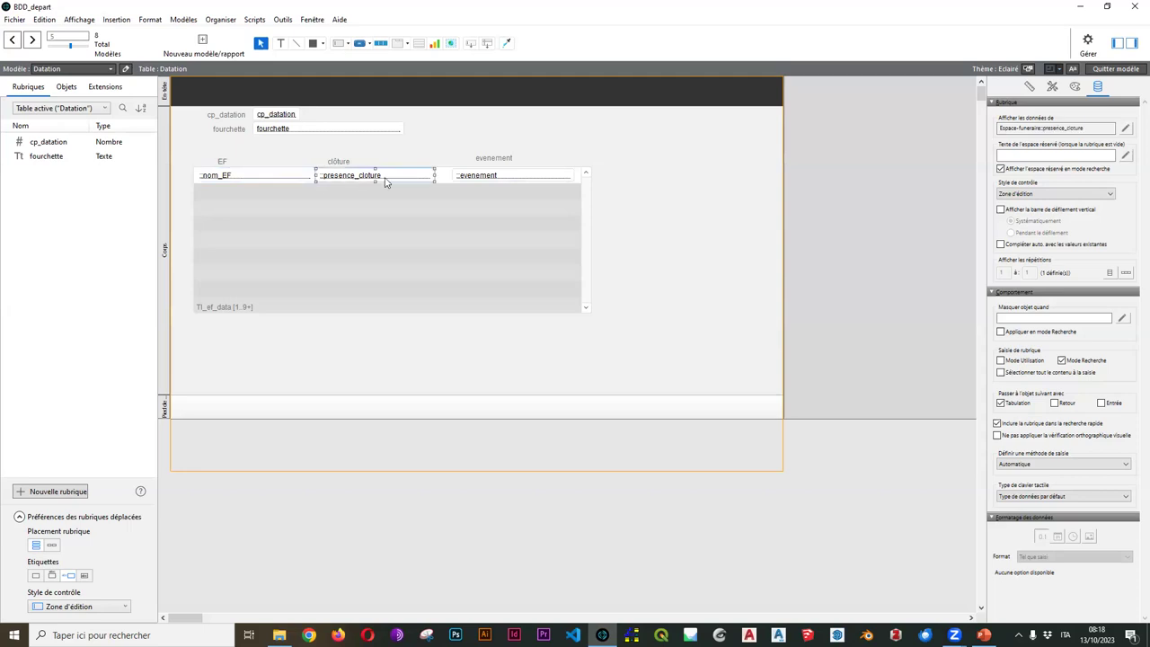
left_click(499, 179)
Reopen the portal setup and confirm TI_ef_data as the table whose records it shows
double_click(500, 221)
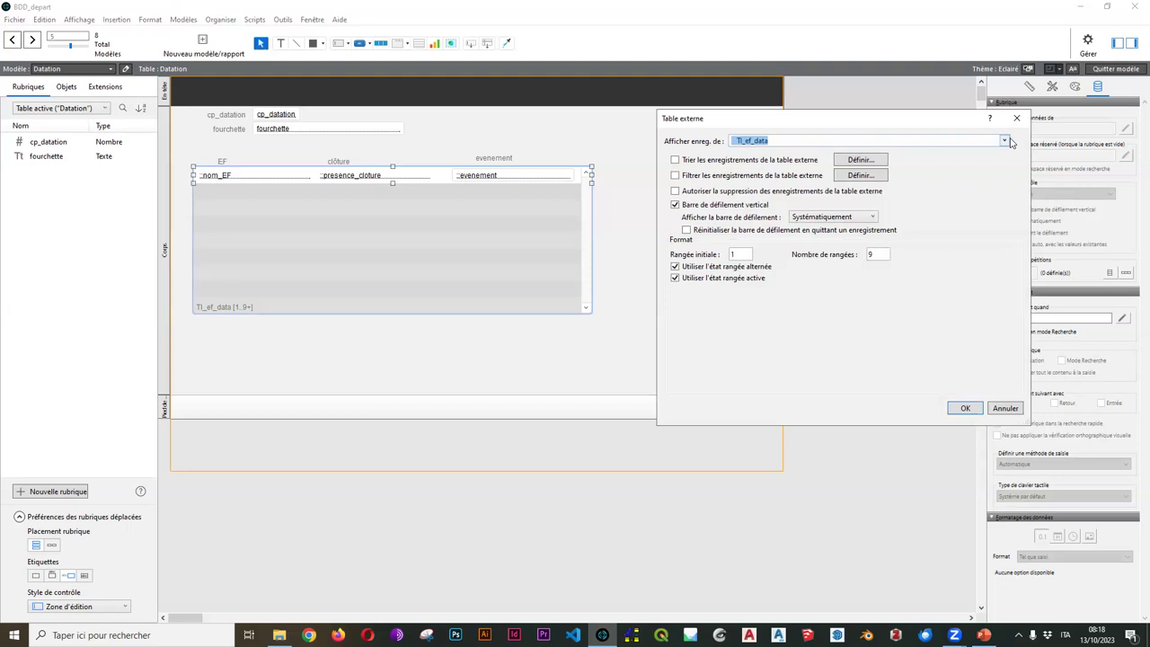
left_click(1005, 141)
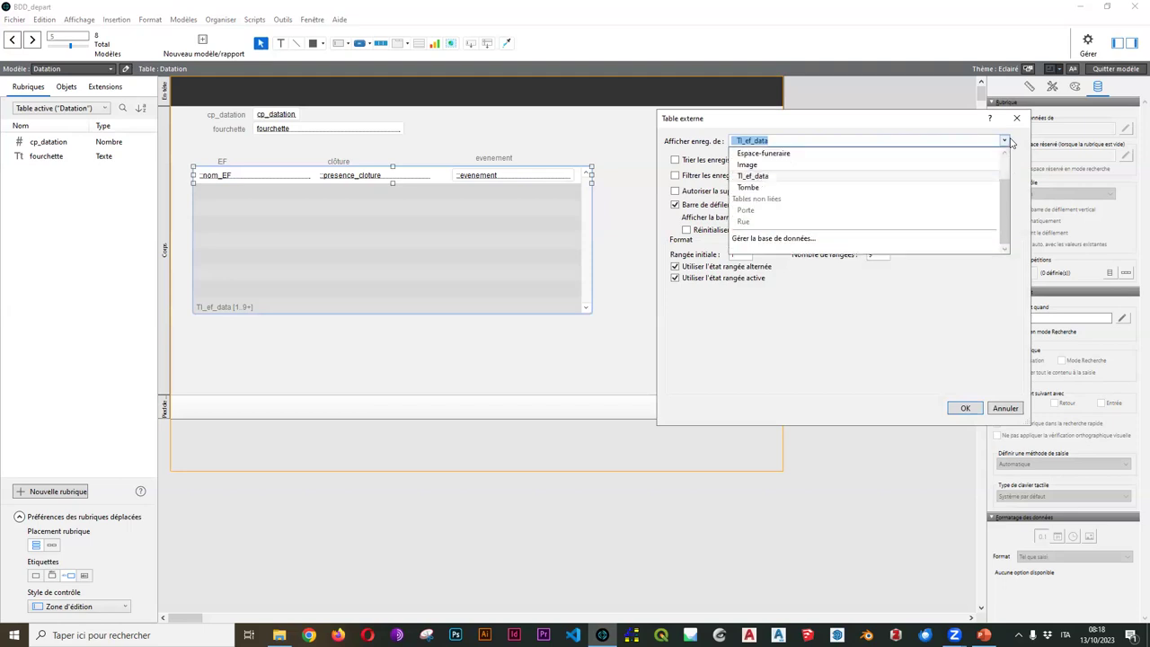
left_click(811, 179)
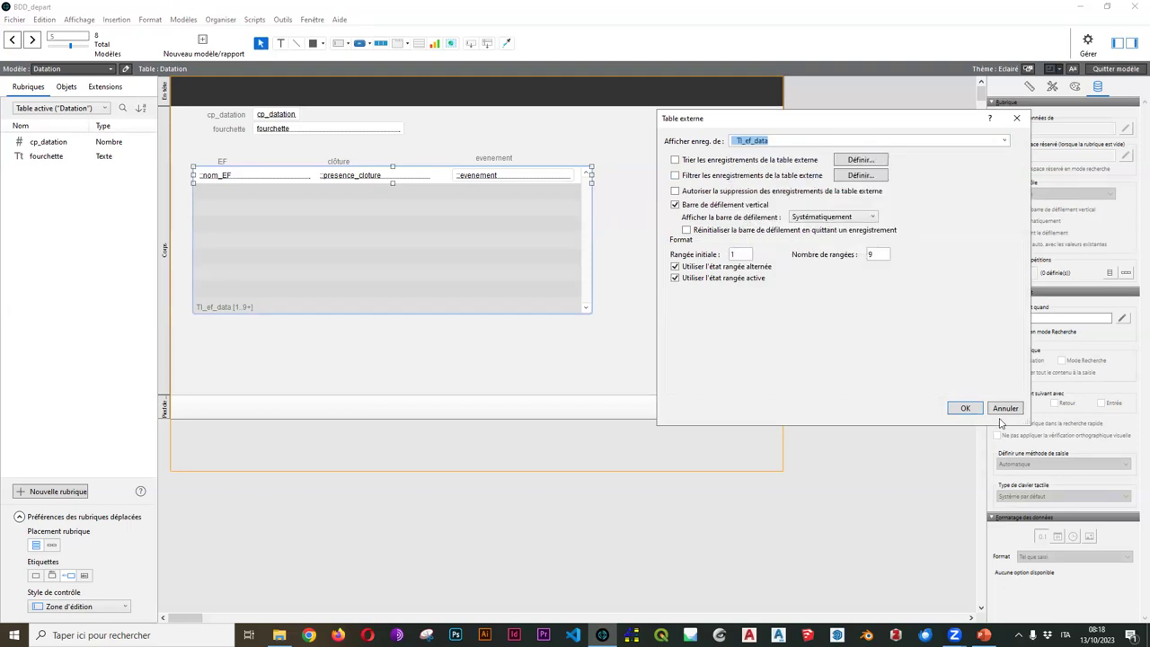
left_click(966, 409)
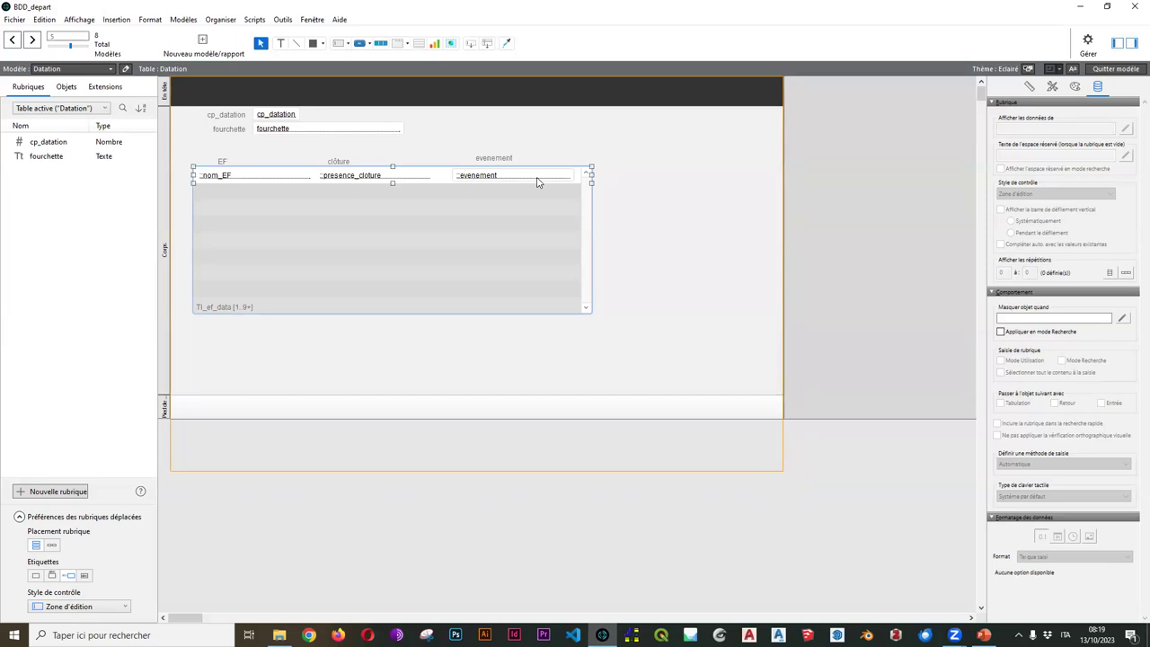
left_click(858, 208)
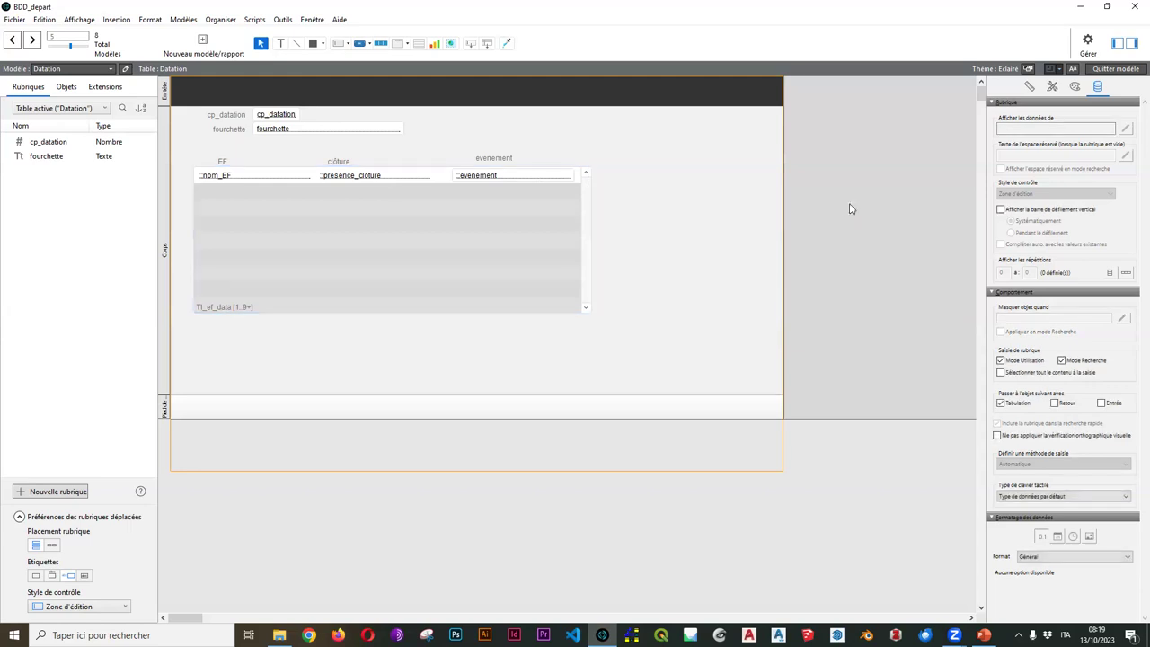
In the database's relationship graph, check the settings of the link between Espace-funeraire and TI_ef_data
left_click(16, 19)
mouse_move(52, 119)
left_click(184, 118)
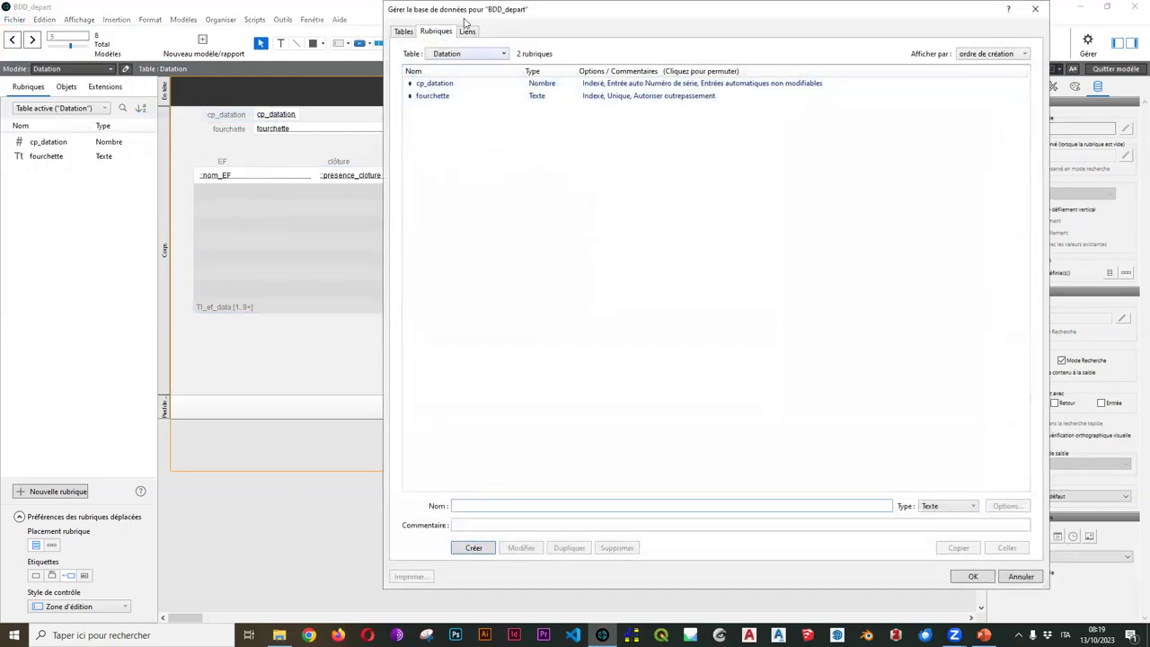
left_click(467, 31)
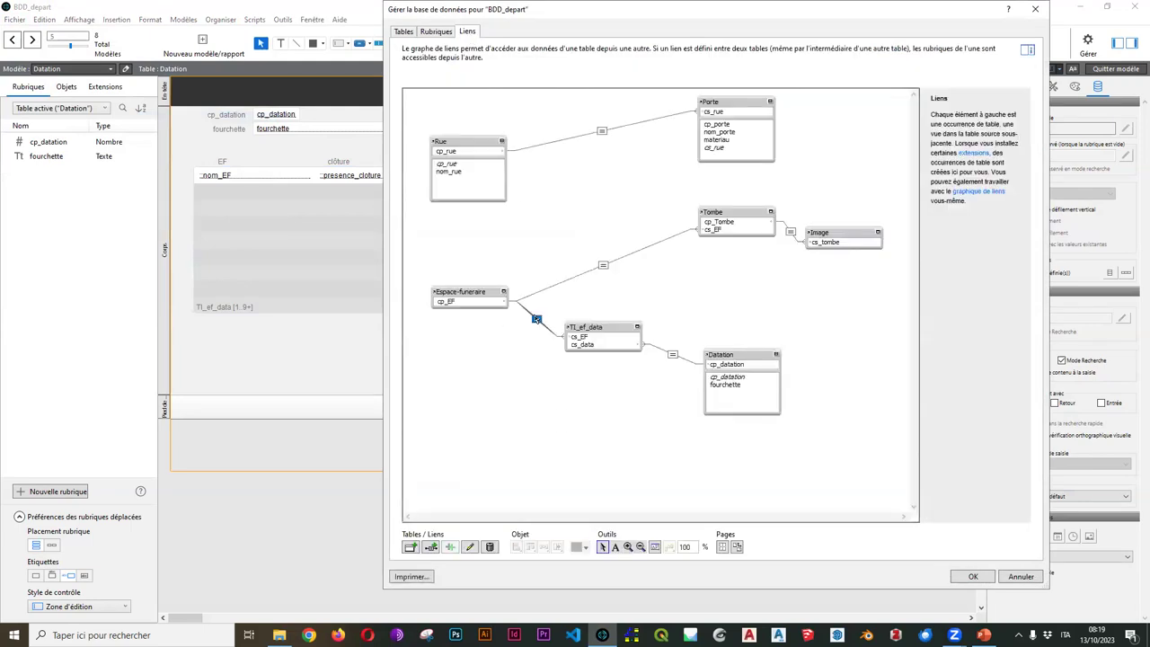
double_click(536, 320)
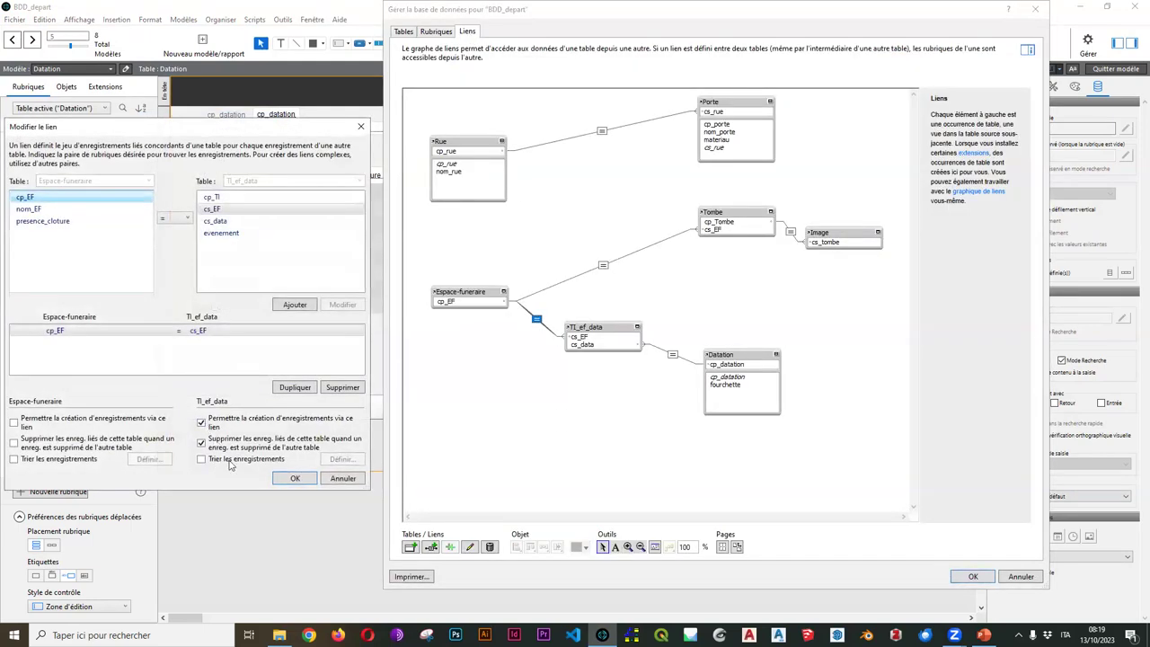
left_click(297, 479)
Toggle the related-record creation and deletion options on one side of the link between TI_ef_data and Datation, and apply the database changes
double_click(672, 356)
left_click(15, 422)
left_click(14, 443)
left_click(298, 479)
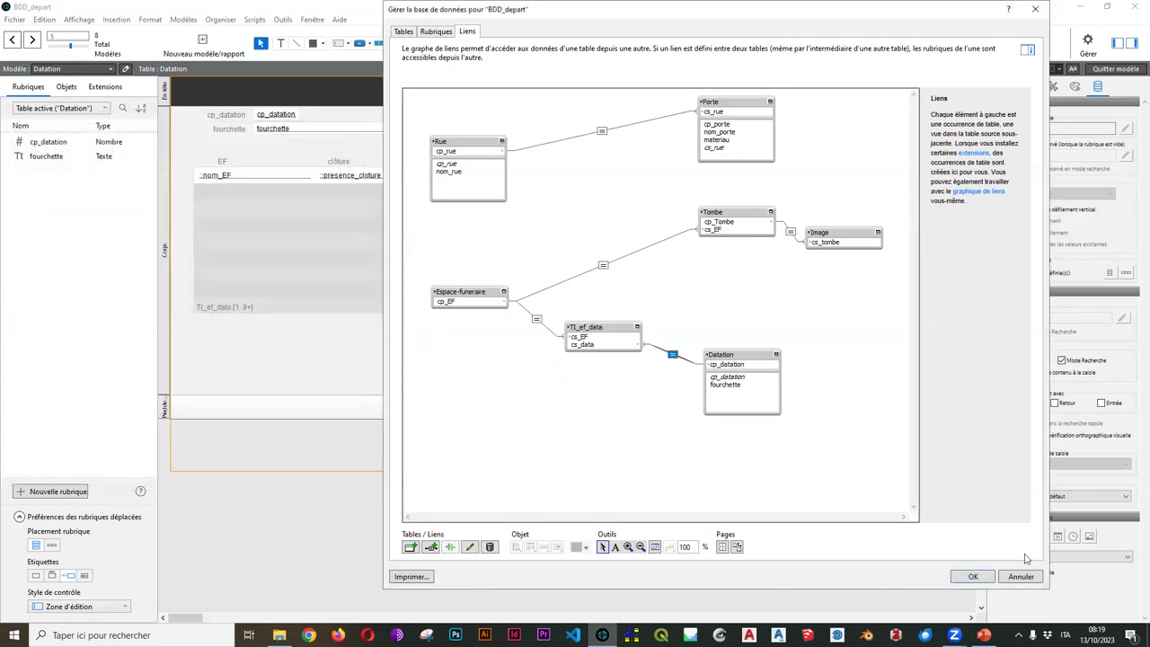
left_click(986, 577)
Leave layout editing and browse the Datation records, examining the evenement column of the portal
left_click(1111, 72)
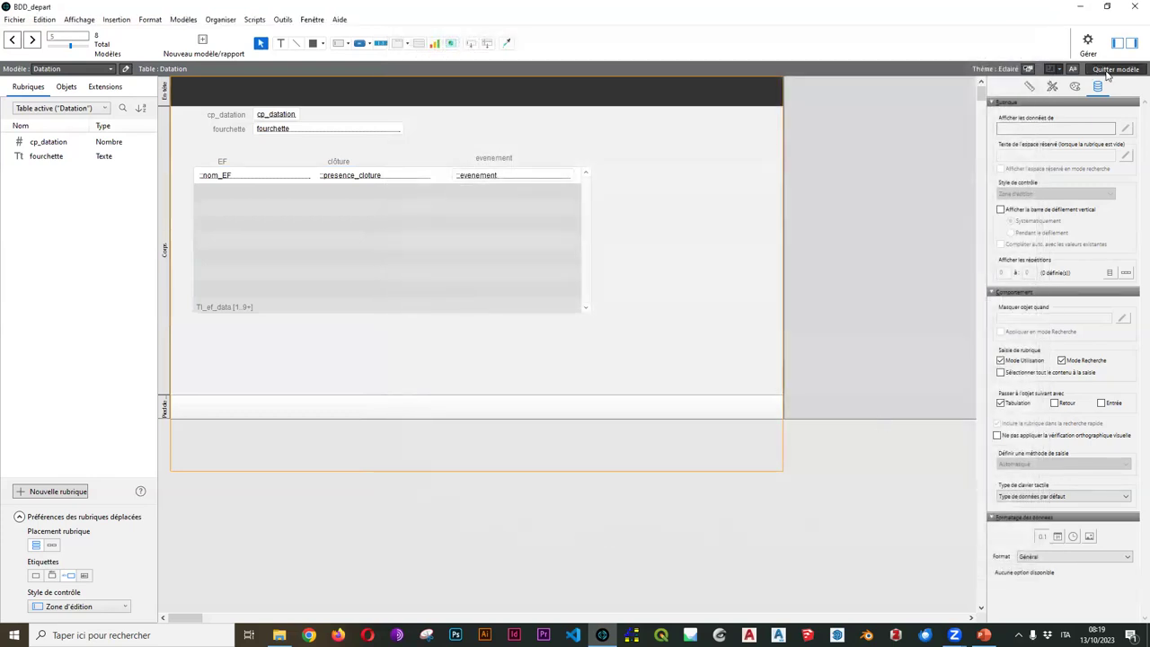
left_click(403, 327)
left_click(347, 199)
left_click(324, 190)
left_click(12, 40)
left_click(11, 40)
left_click(34, 40)
left_click(34, 40)
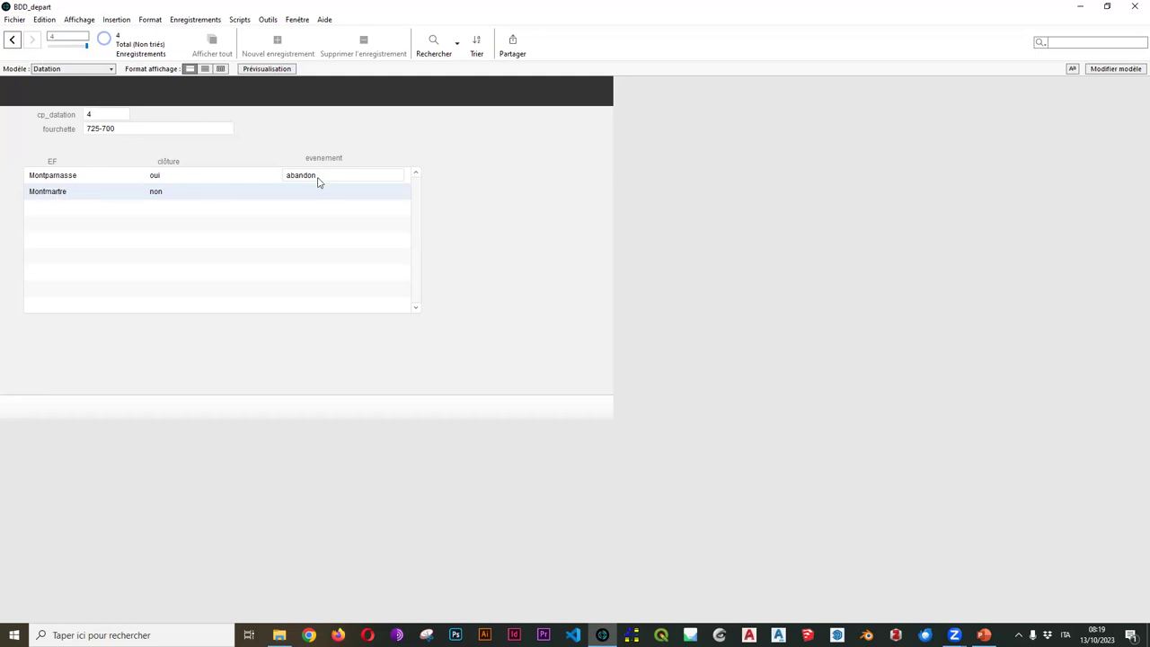
Compare Montmartre's evenement values on the Espace funéraire layout with those shown in the Datation records
left_click(60, 70)
left_click(77, 86)
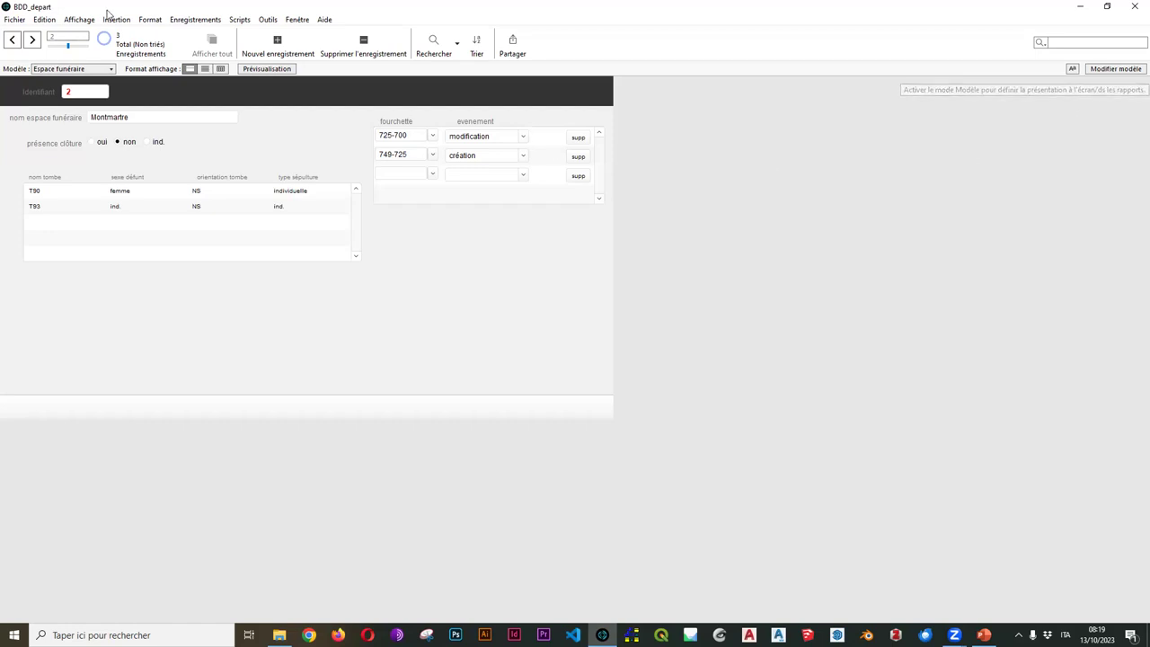
left_click(90, 72)
left_click(84, 130)
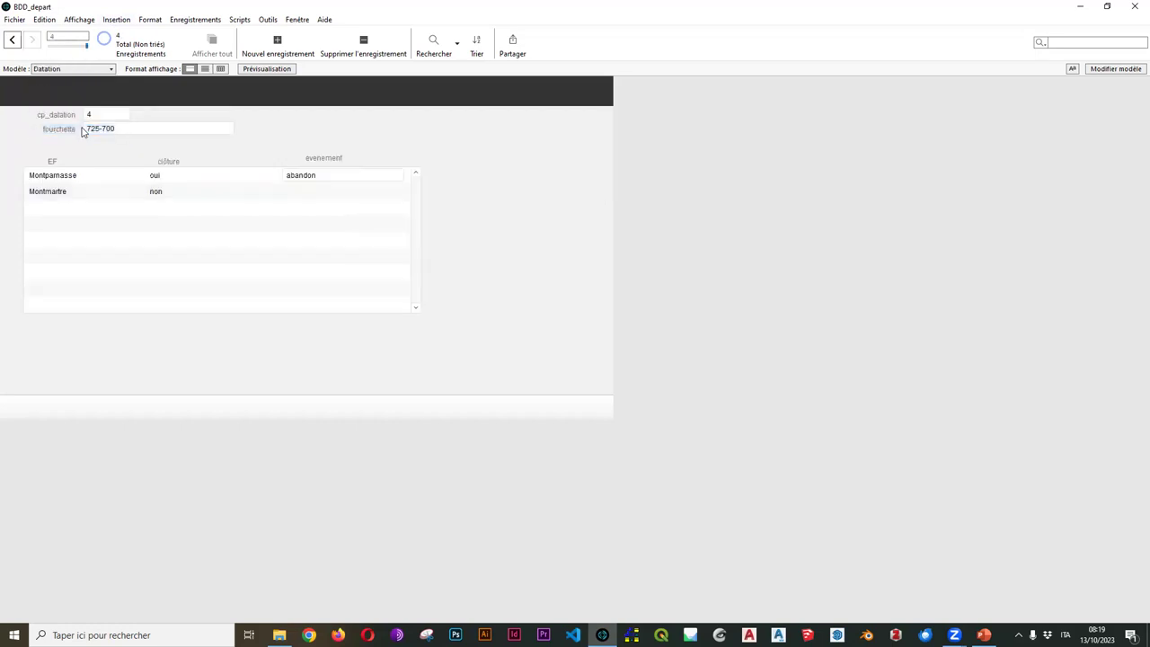
left_click(11, 42)
left_click(11, 43)
left_click(12, 42)
Set the Datation layout's portal to show records from Espace-funeraire and save the layout
left_click(1111, 69)
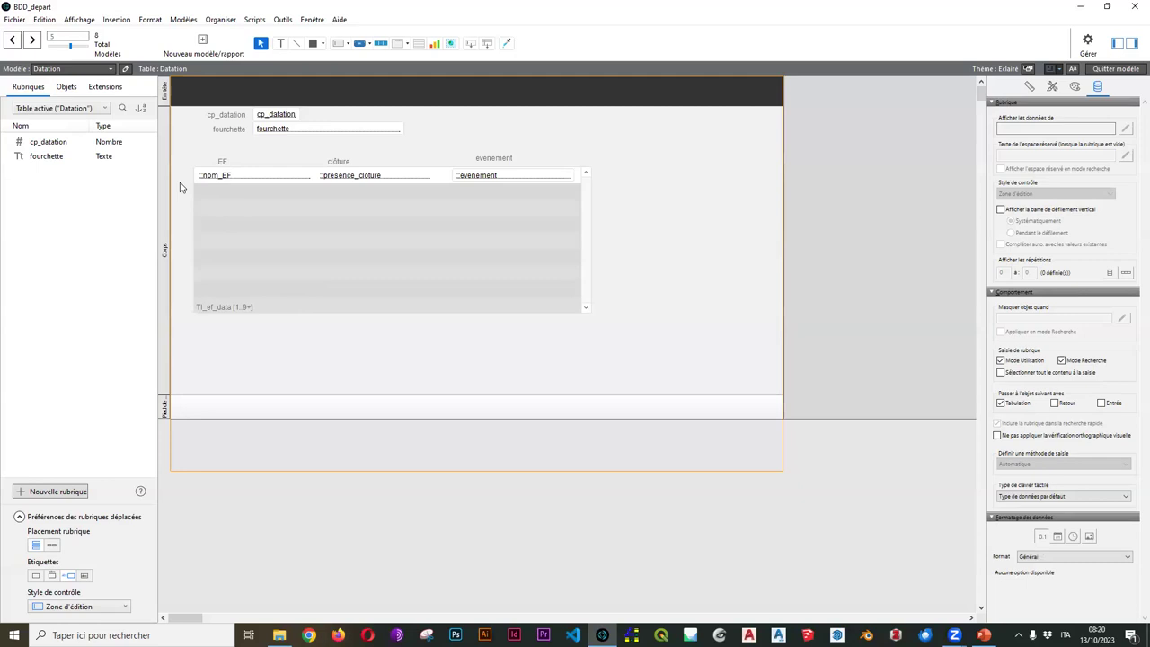
double_click(320, 239)
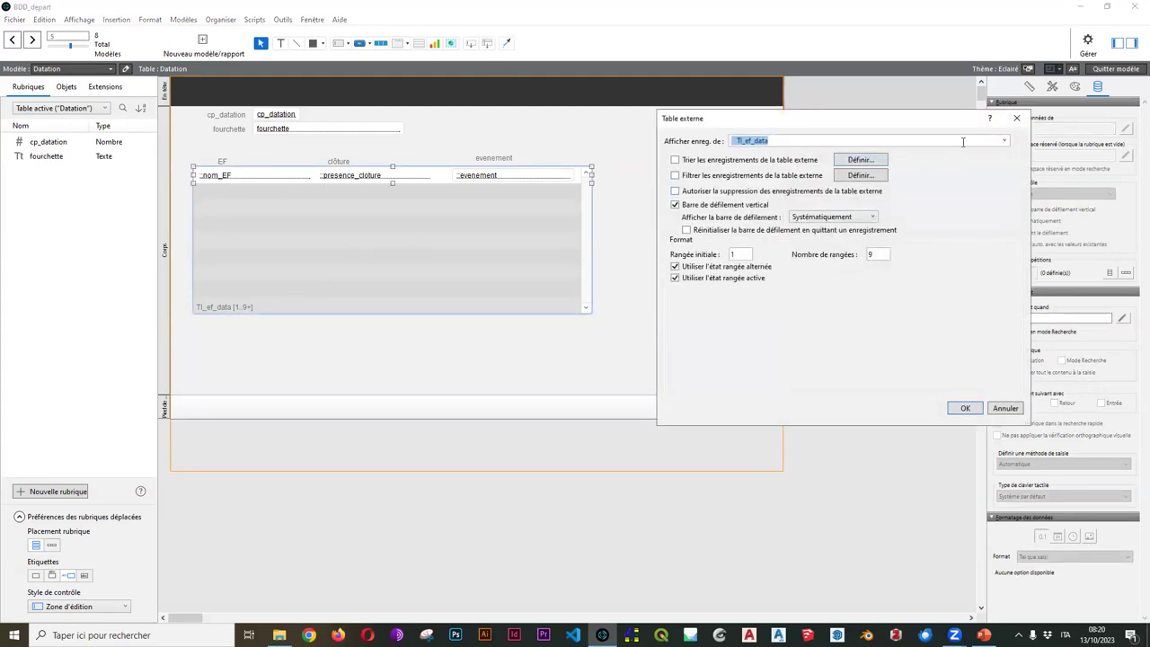
left_click(1006, 144)
left_click(873, 158)
left_click(969, 412)
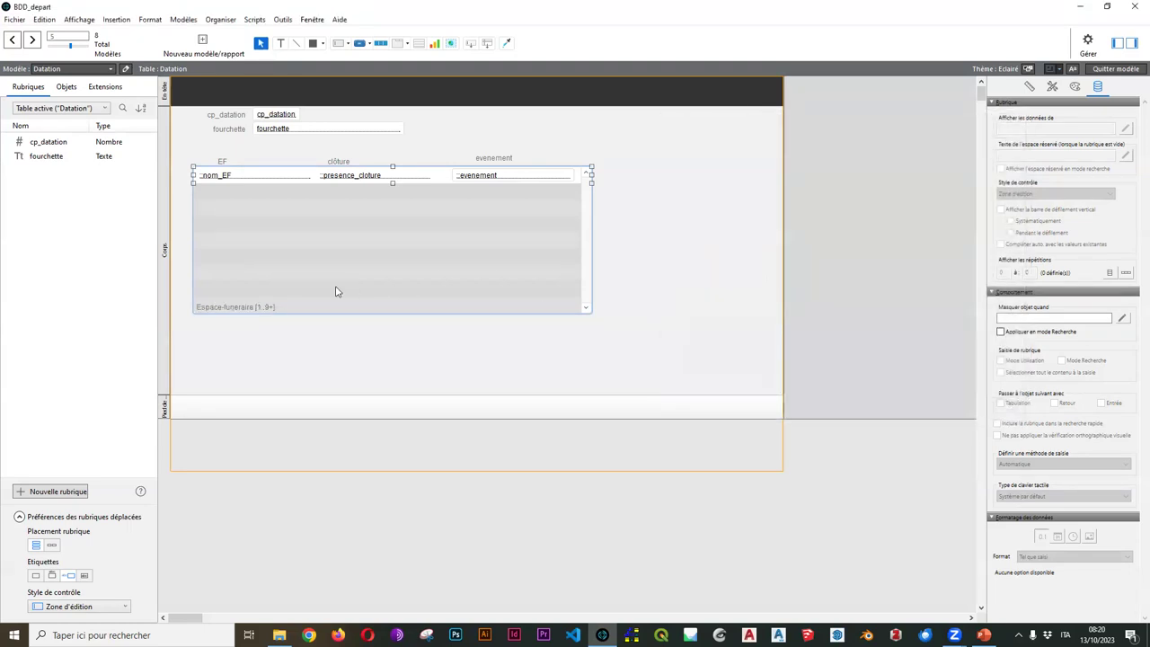
left_click(1116, 68)
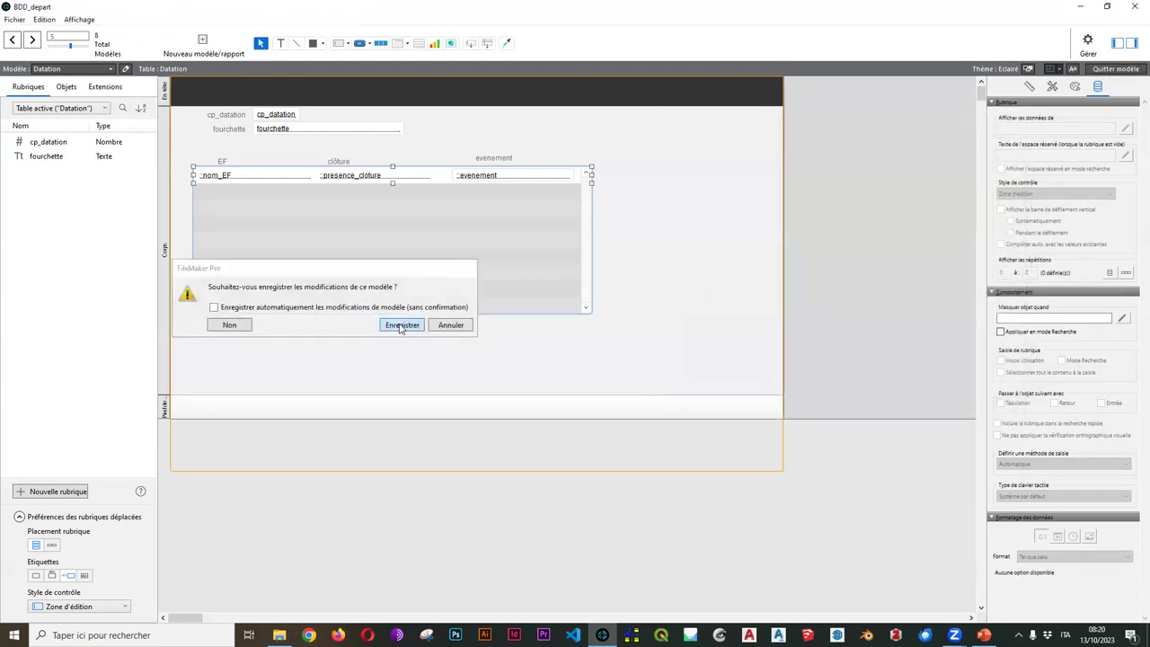
left_click(395, 326)
Browse the Datation records again and examine the evenement value in each portal row, including Montmartre's in 725-700
left_click(11, 40)
left_click(11, 40)
left_click(10, 40)
left_click(33, 41)
left_click(32, 41)
left_click(32, 40)
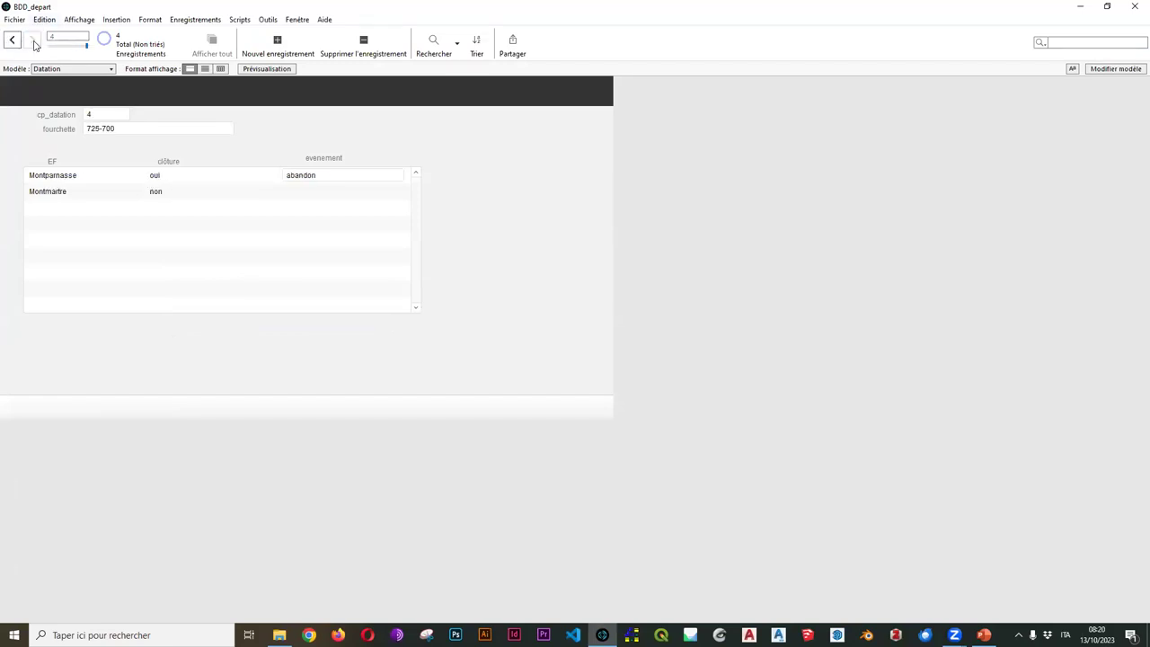
left_click(316, 194)
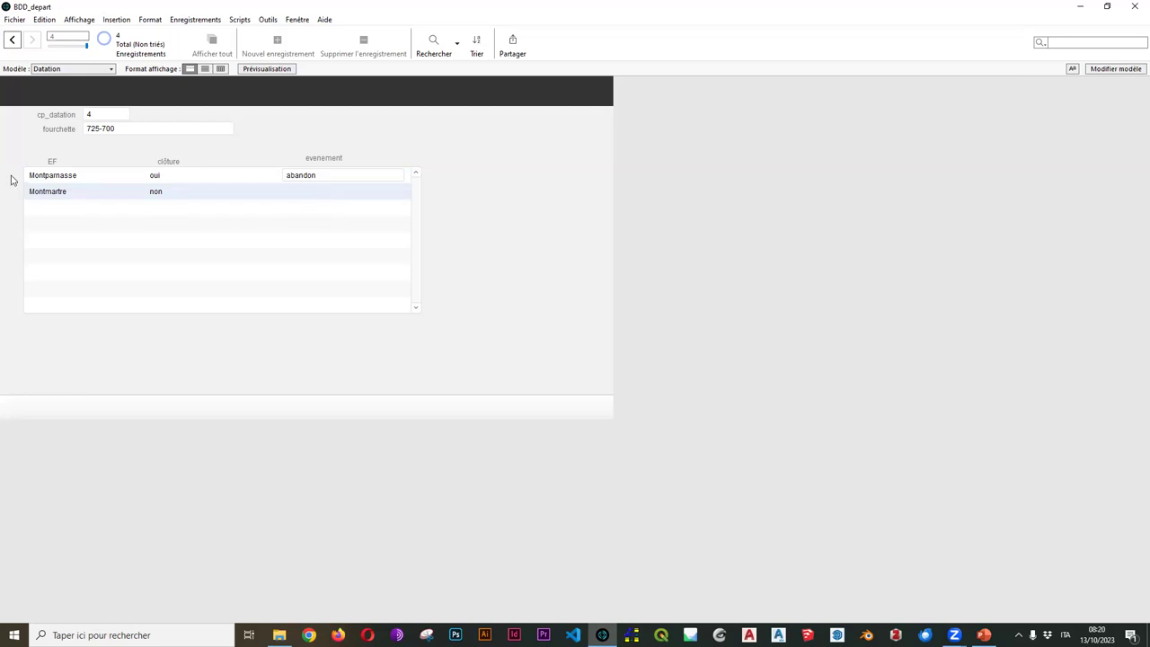
left_click(11, 41)
On the Espace funéraire layout, duplicate the supp button within the TI_ef_data portal row, placing the copy beside the evenement field
left_click(77, 70)
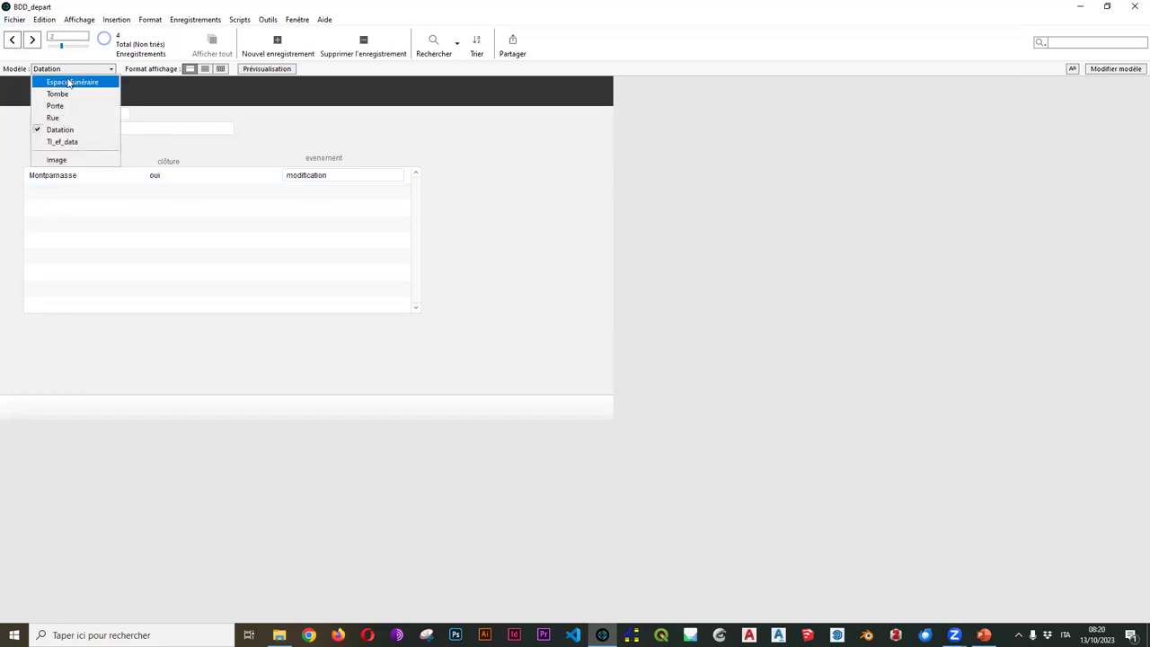
left_click(70, 81)
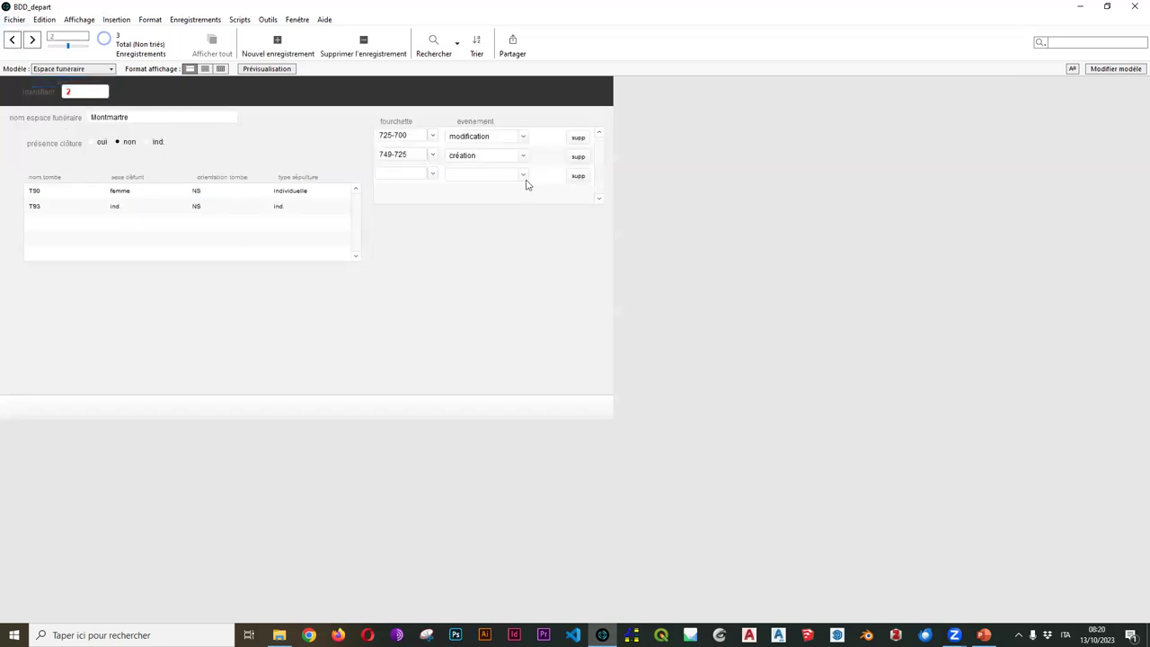
left_click(1118, 70)
left_click(749, 138)
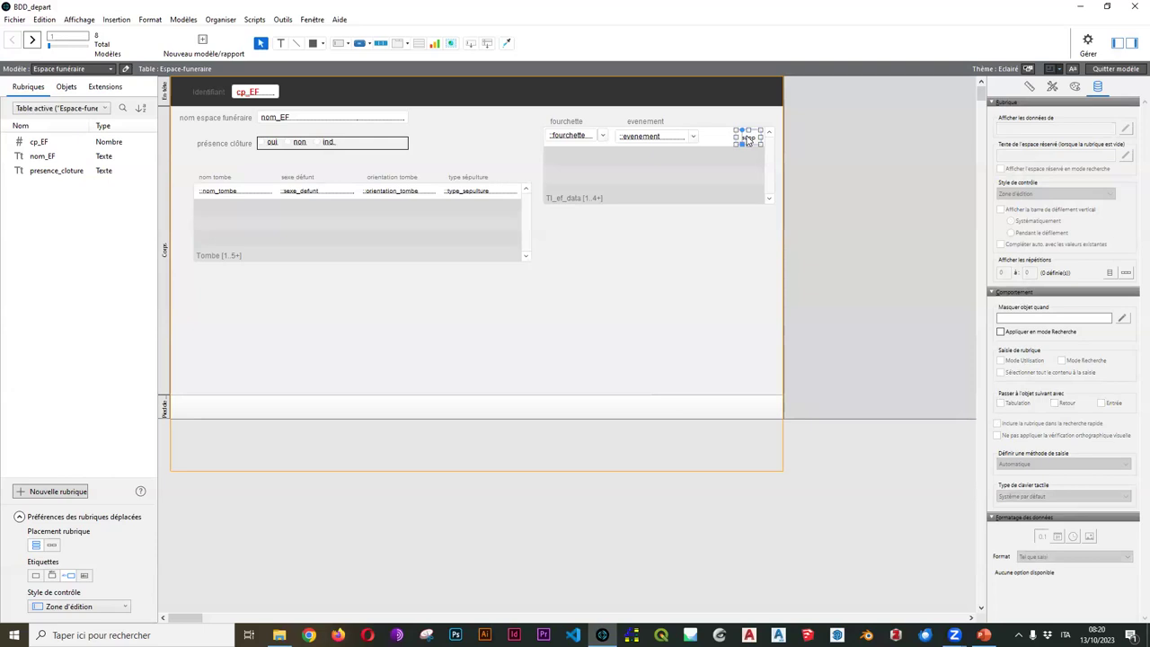
left_click_drag(748, 142, 728, 144)
left_click(836, 150)
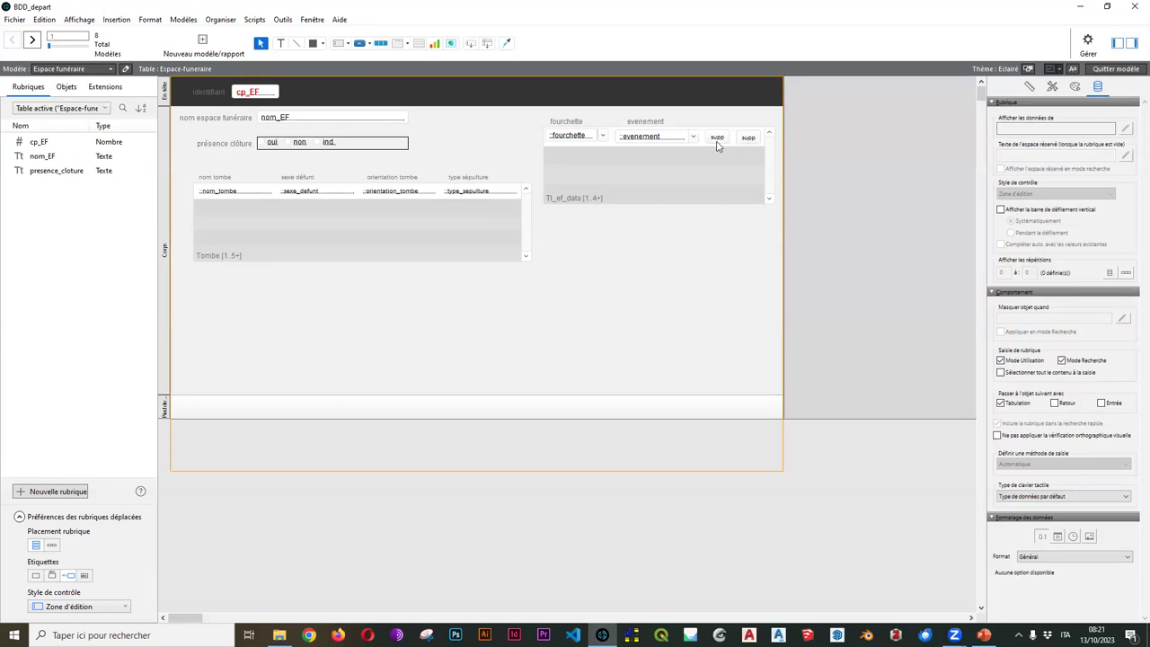
Label the copied button voir and keep its action type as Action unique
double_click(718, 139)
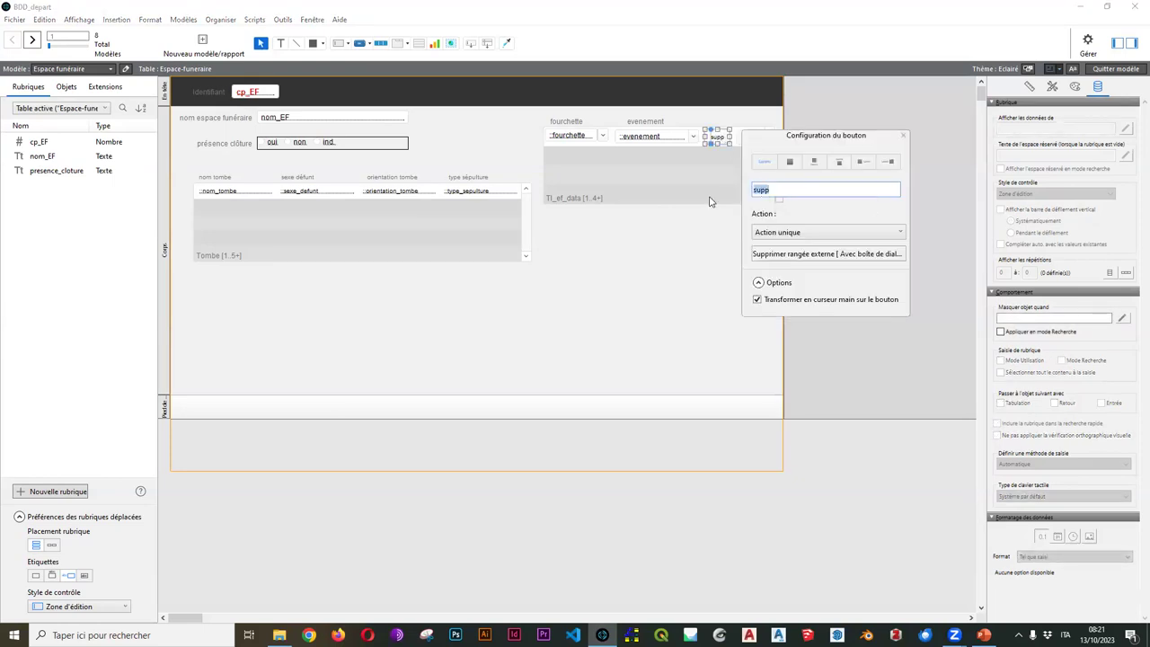
type("voir")
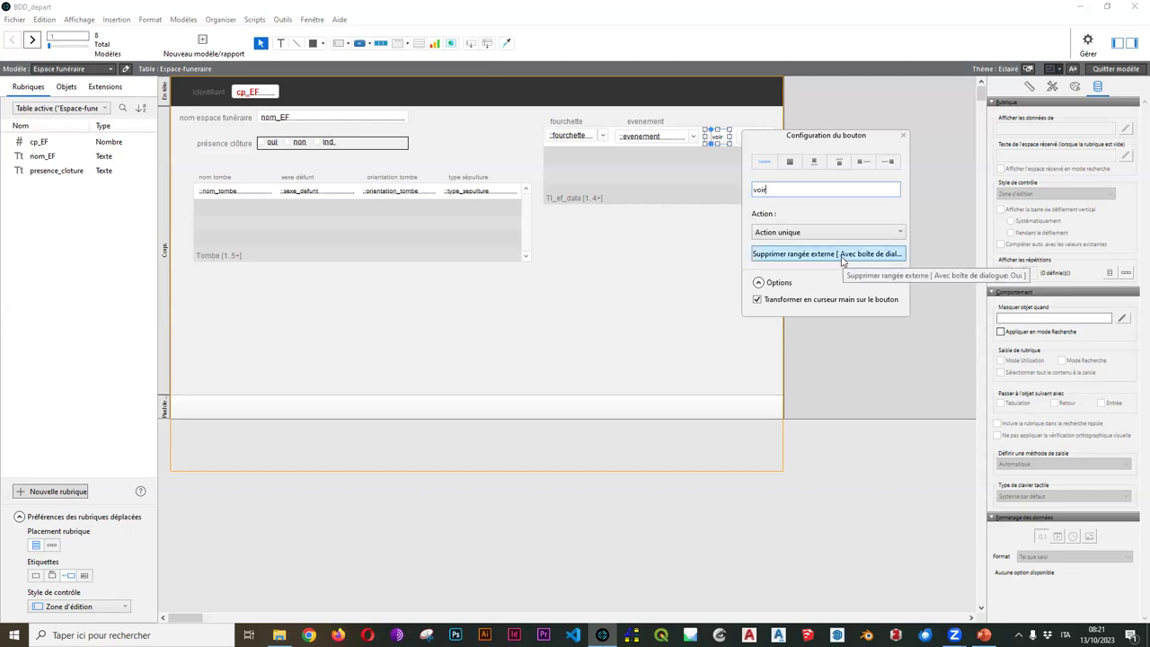
left_click(799, 233)
left_click(780, 249)
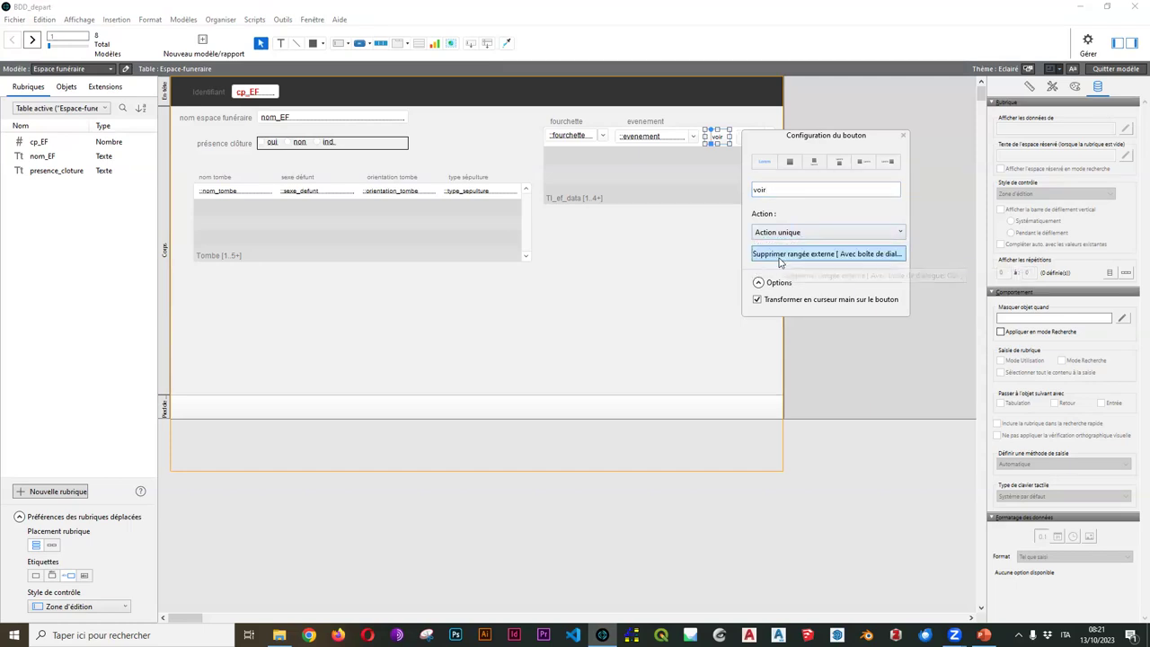
Replace the voir button's delete-row action with Activer enregistrements liés
left_click(783, 258)
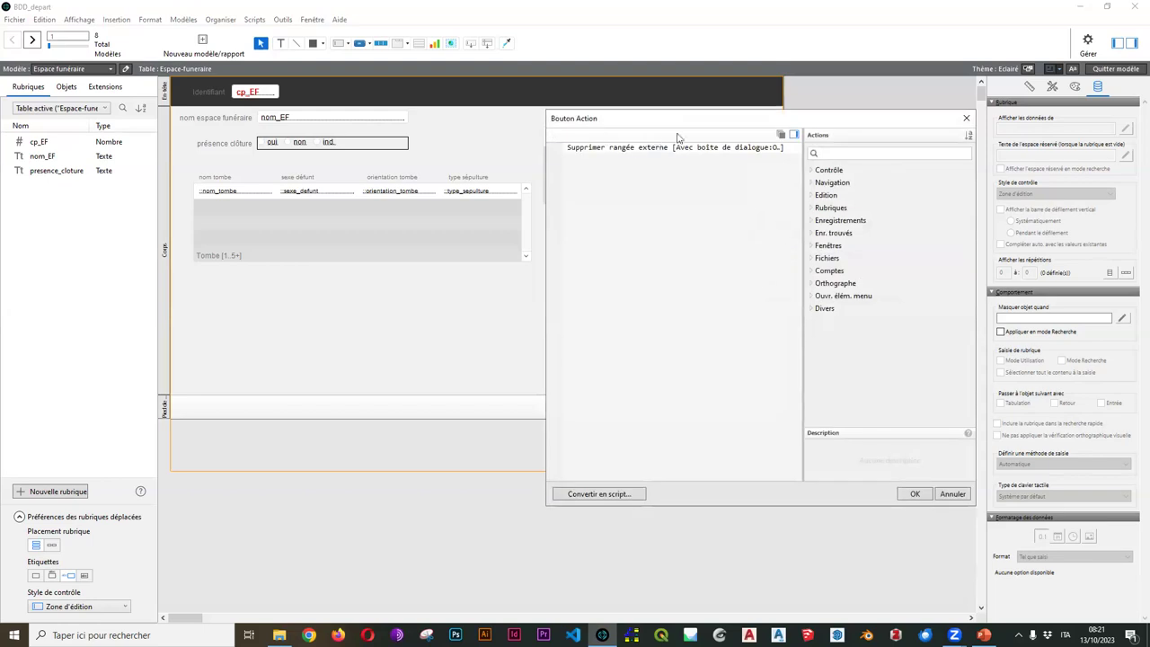
left_click(817, 183)
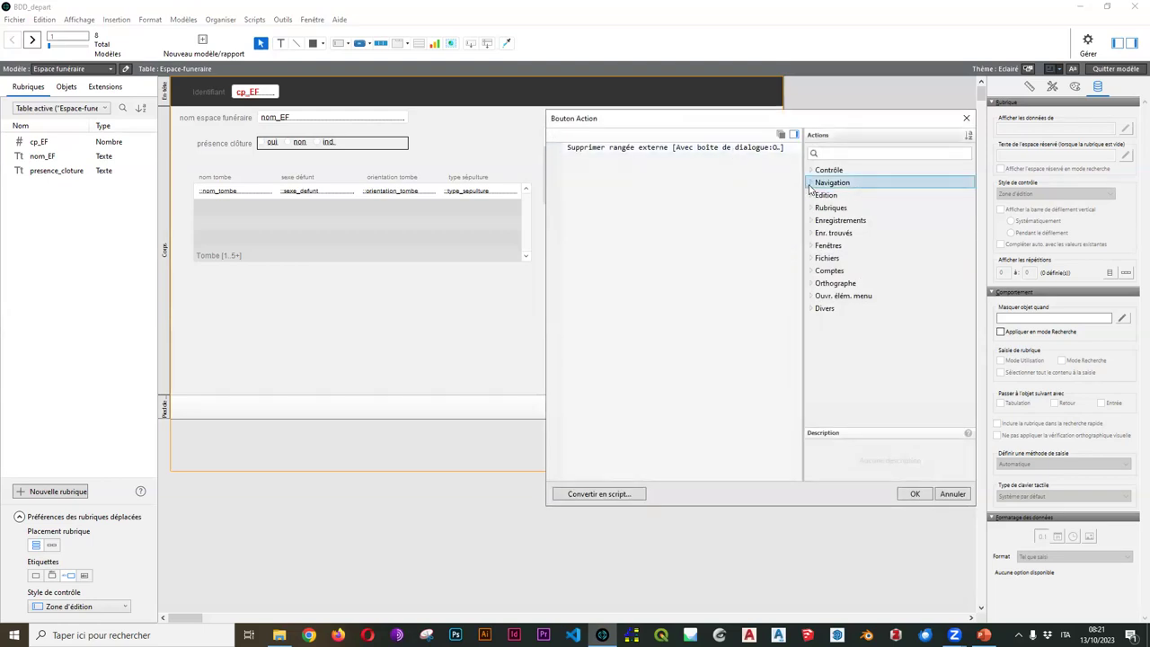
left_click(812, 182)
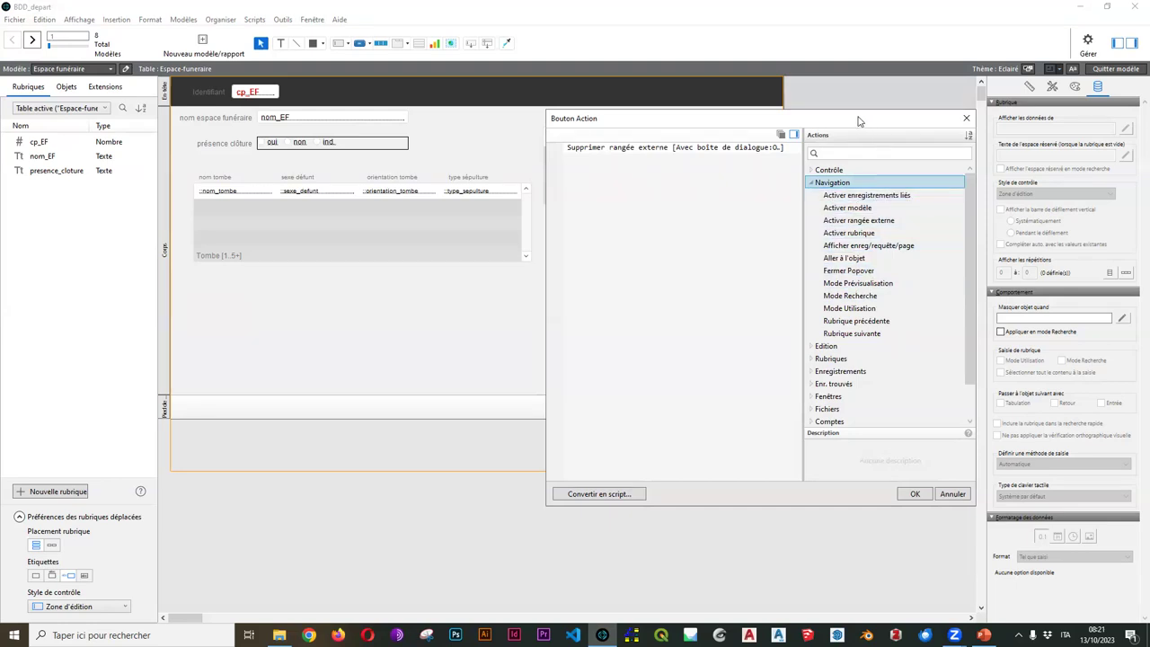
left_click_drag(859, 120, 526, 129)
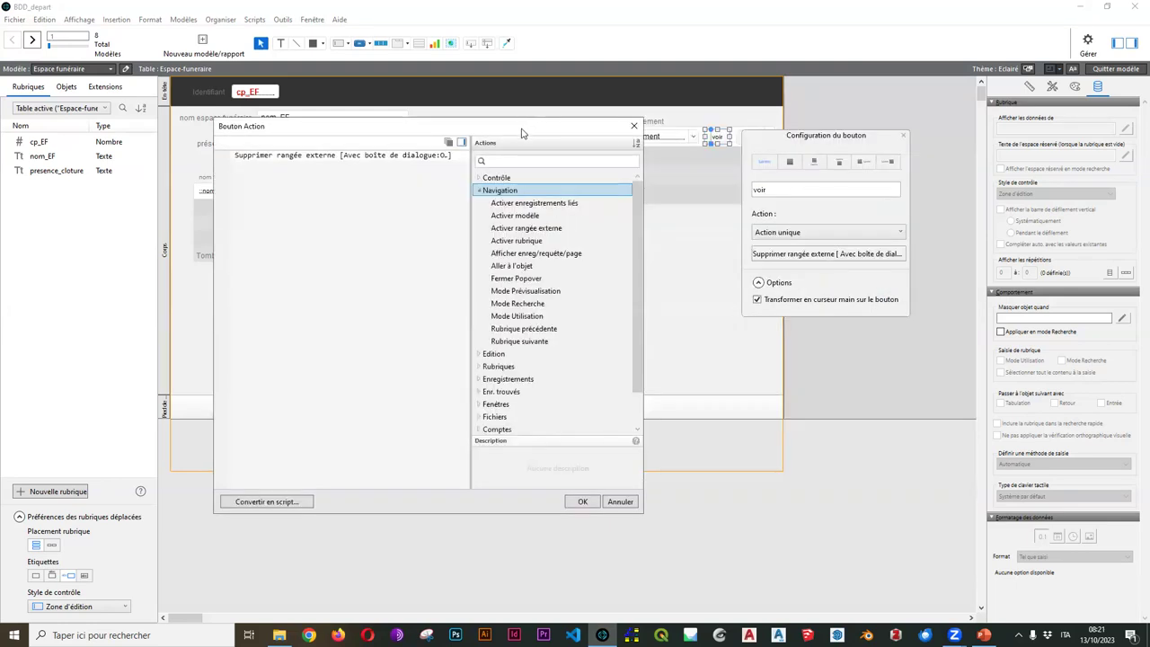
left_click(521, 204)
double_click(521, 204)
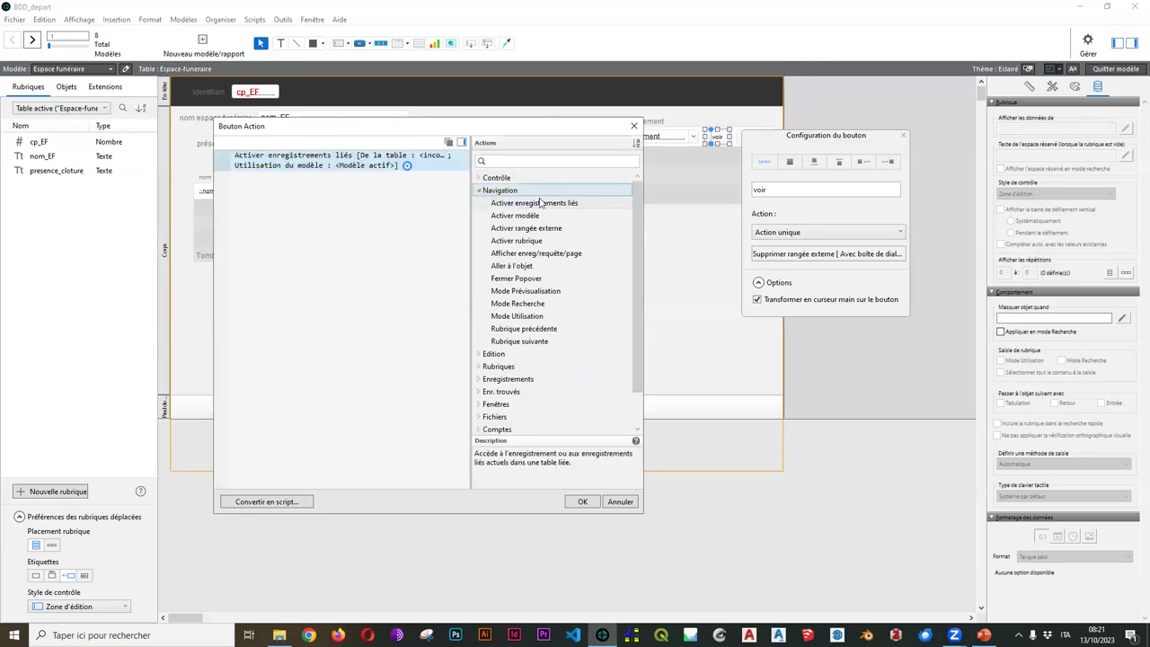
Configure the action to get the related record from Datation, use the Datation layout and show only related records for the current record
left_click(407, 167)
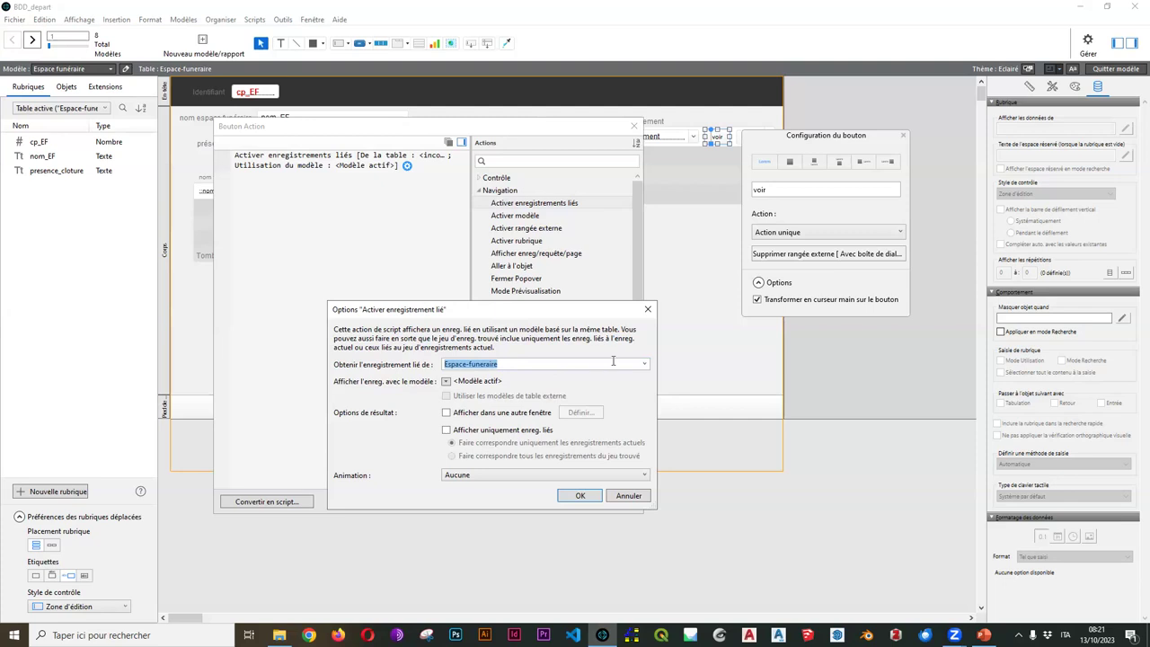
left_click(644, 363)
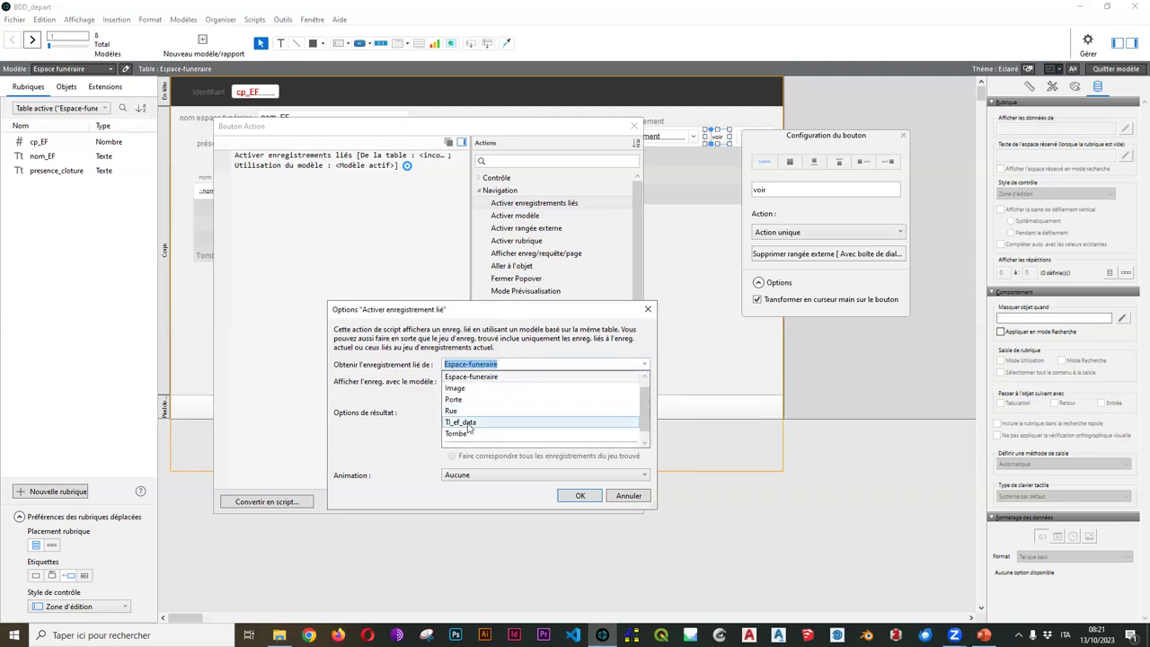
scroll(469, 400, "down", 1)
scroll(469, 418, "up", 2)
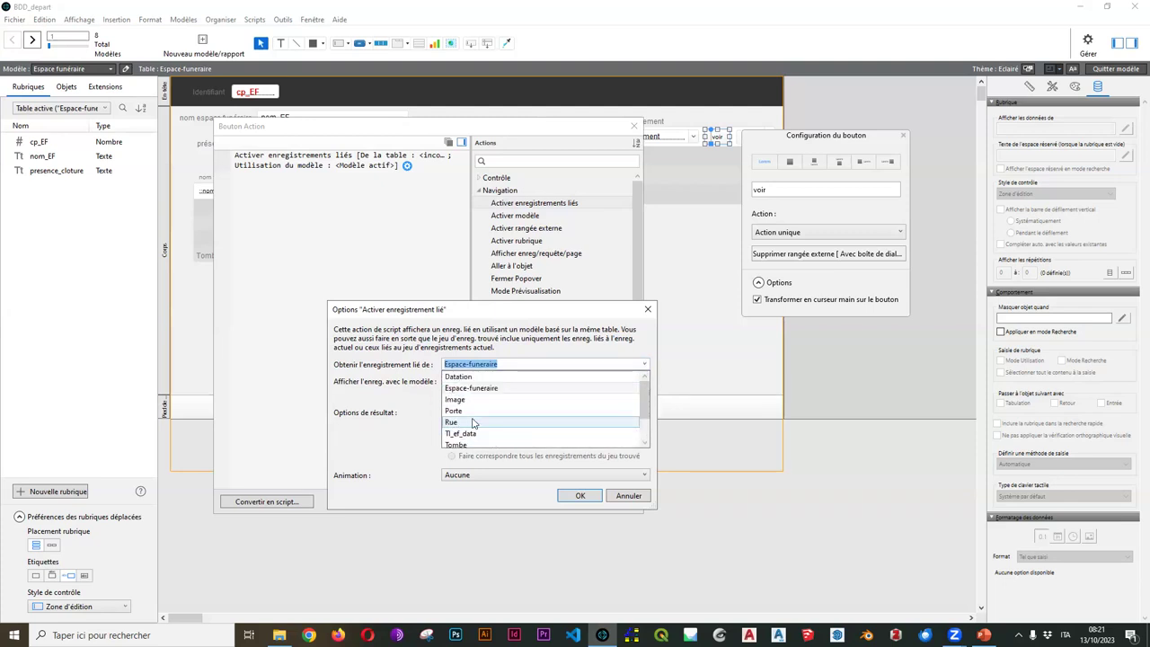
left_click(474, 381)
left_click(447, 381)
left_click(450, 404)
left_click(235, 238)
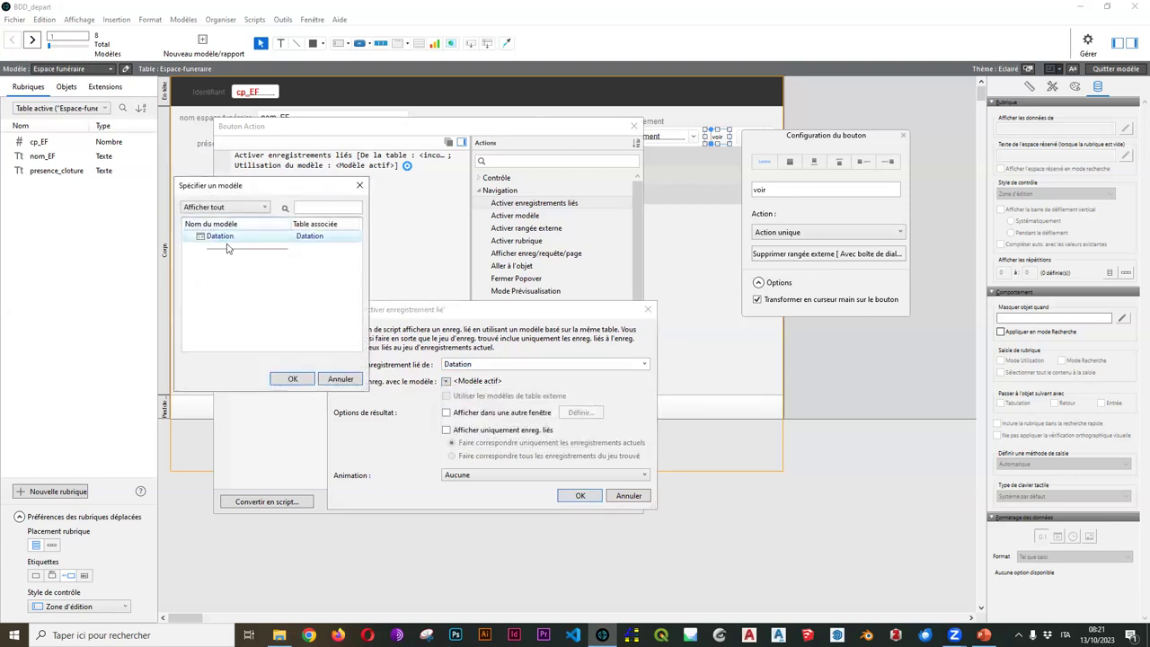
left_click(295, 379)
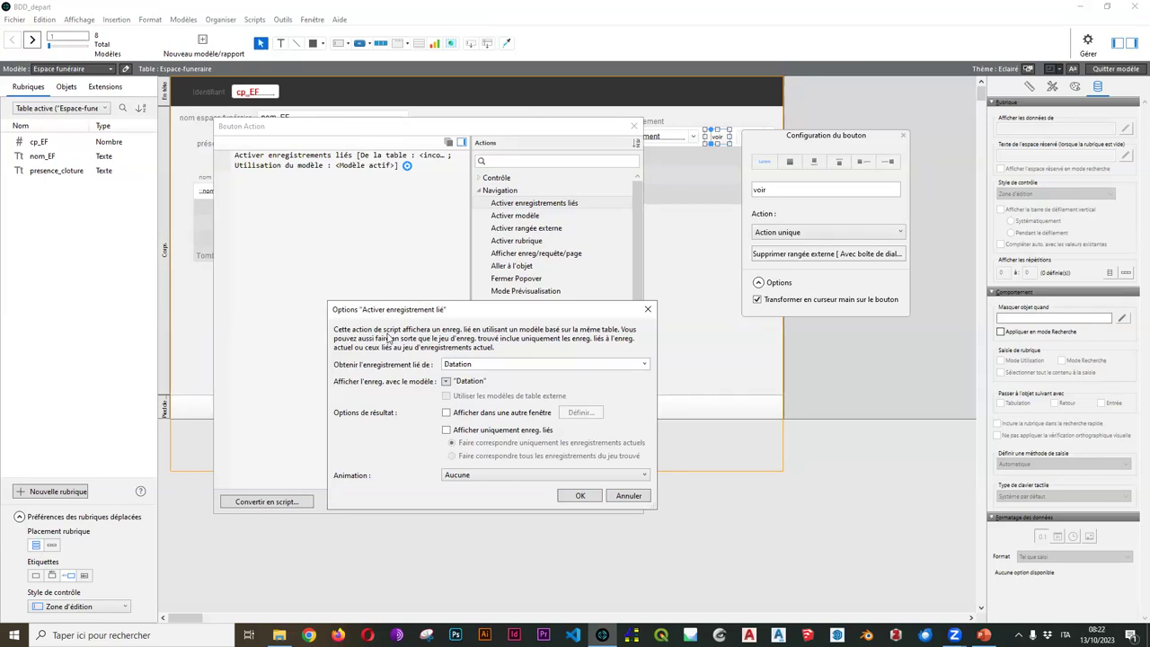
left_click(447, 430)
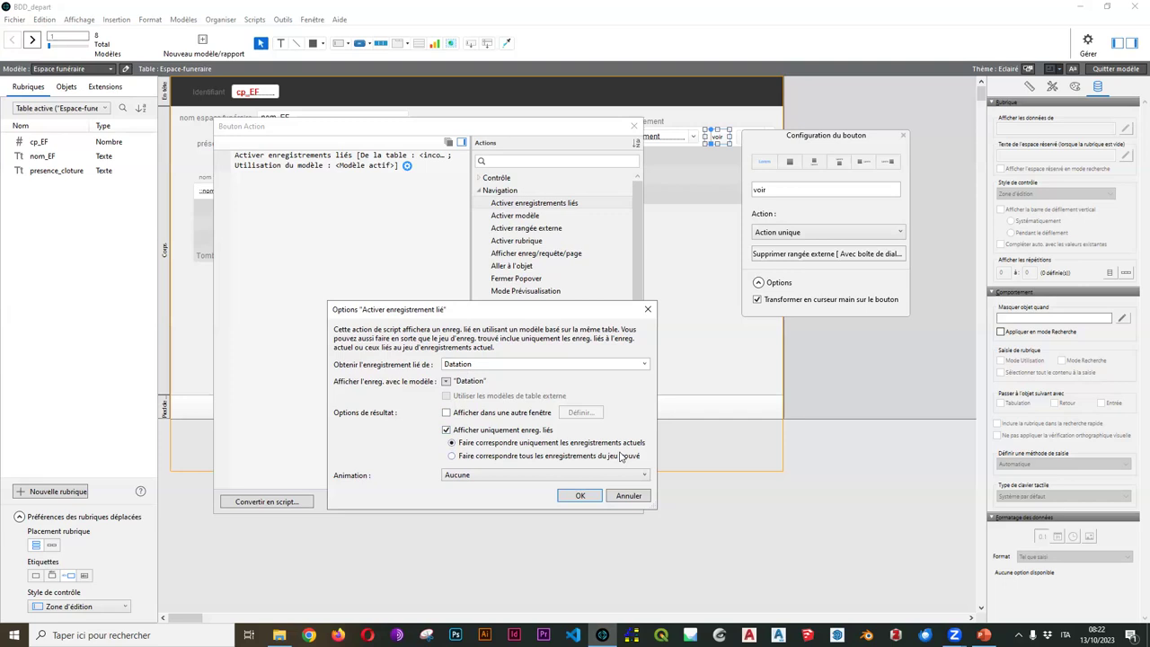
left_click(581, 496)
left_click(582, 500)
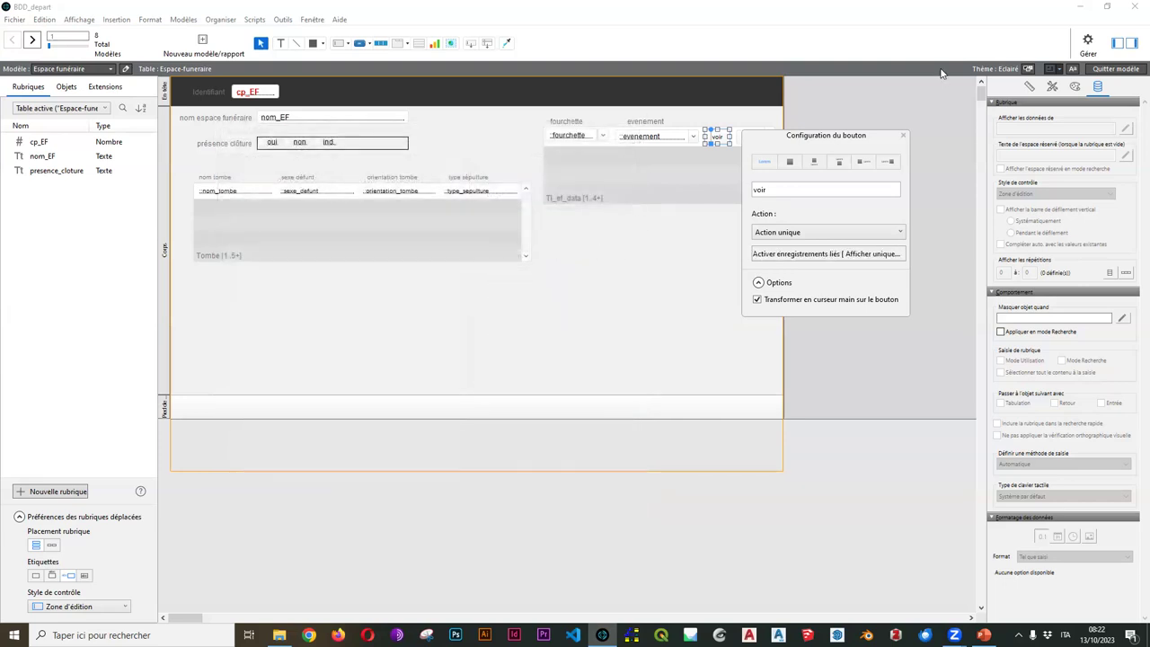
Save the Espace funéraire layout and test the voir button on Montmartre's 725-700 row
left_click(905, 136)
left_click(1115, 69)
left_click(394, 324)
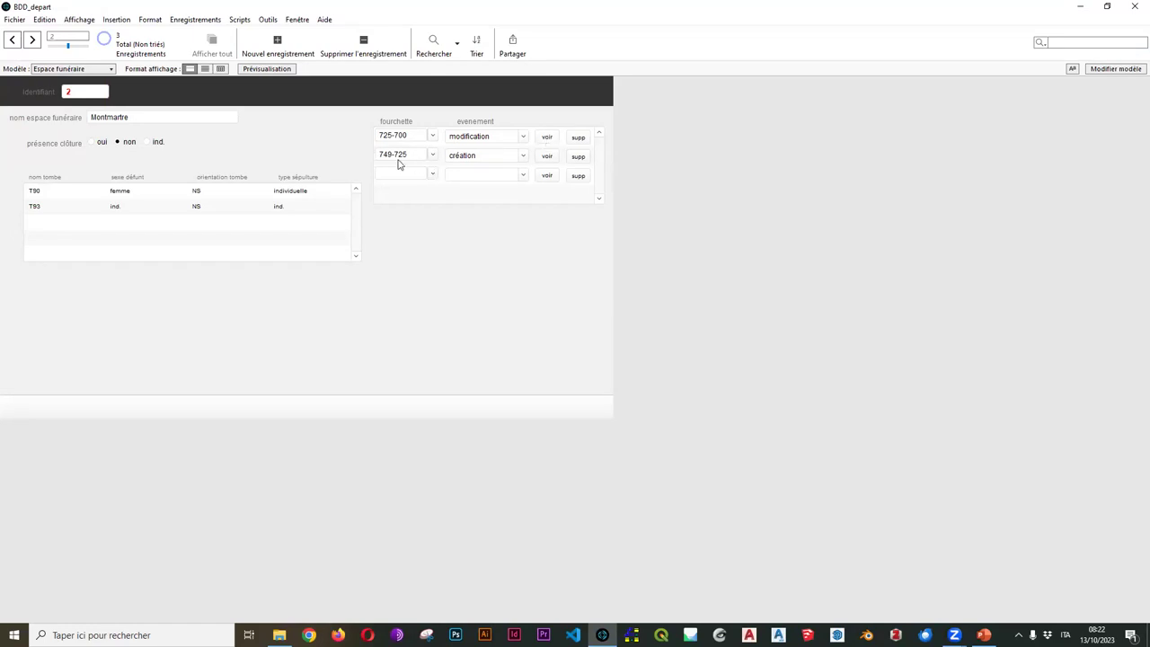
left_click(548, 137)
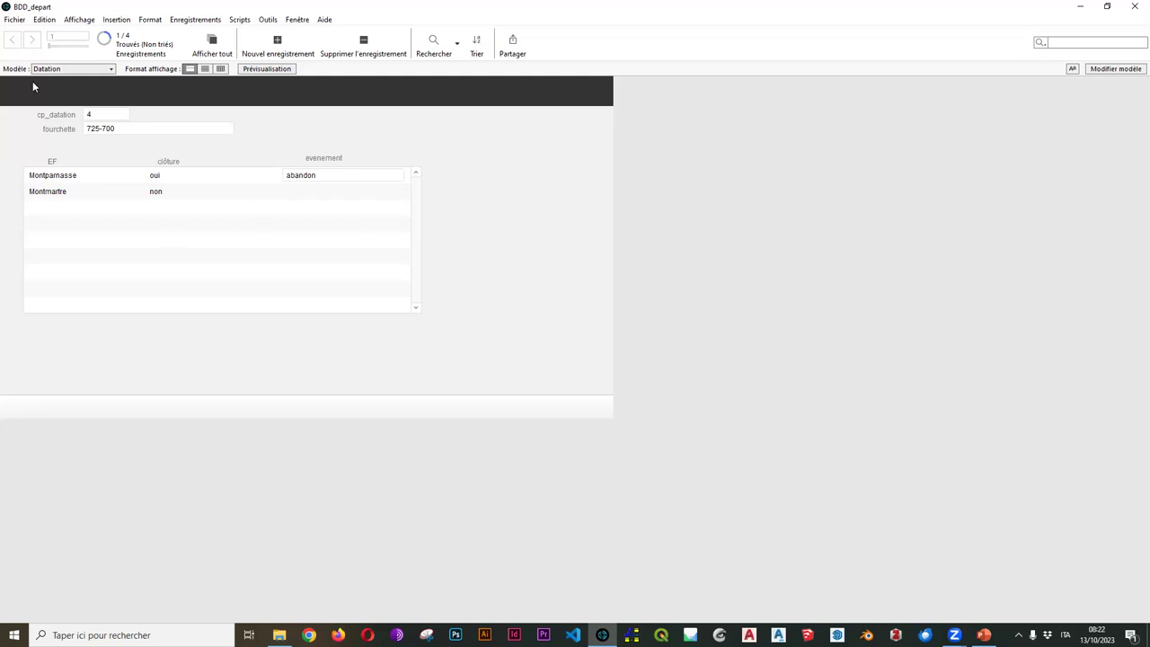
Return to the Espace funéraire layout and test the voir button on Montmartre's 749-725 row
left_click(68, 70)
left_click(65, 80)
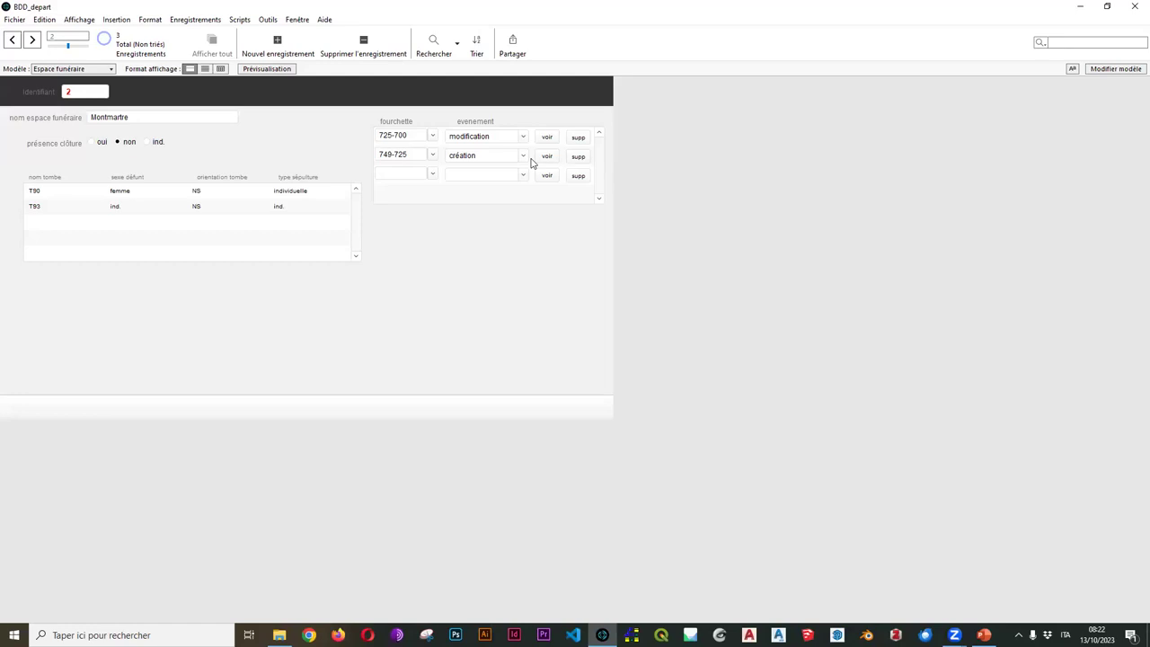
left_click(550, 157)
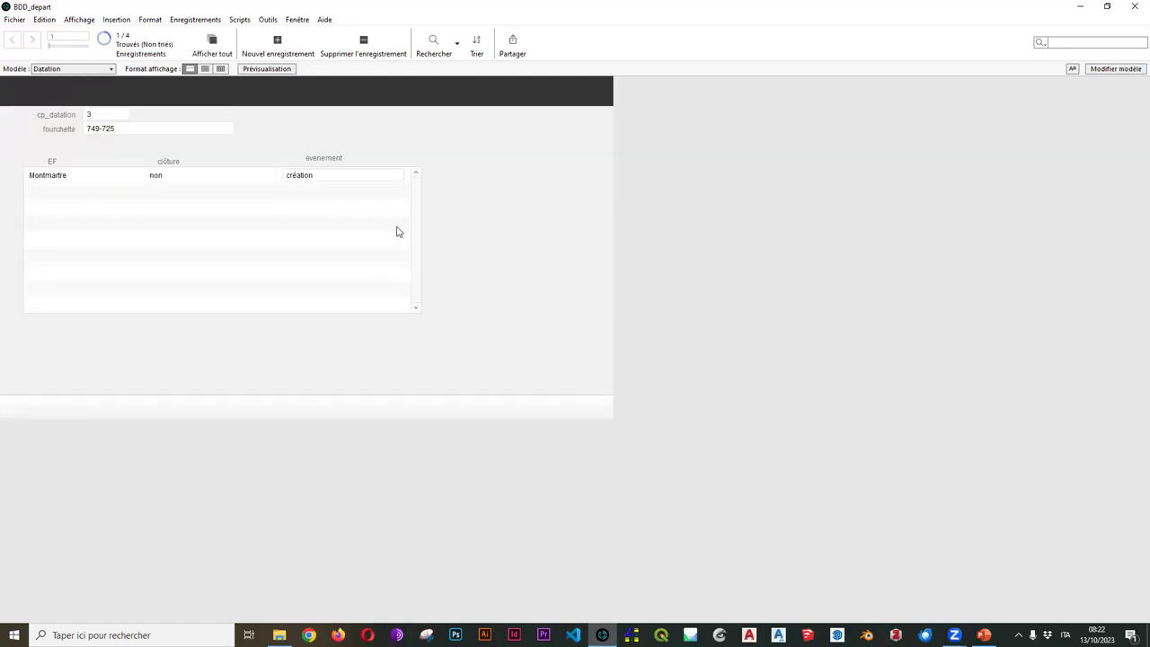
Go back to Espace funéraire, display the Montparnasse record and test the voir button on its 774-750 row
left_click(62, 70)
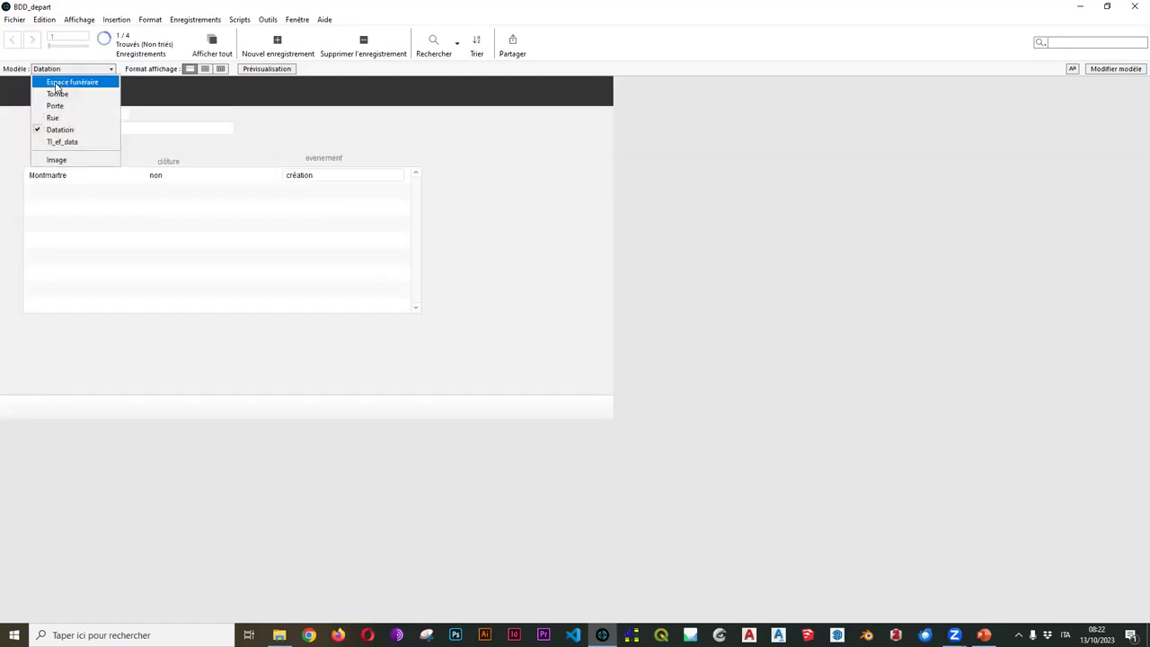
left_click(56, 83)
left_click(11, 40)
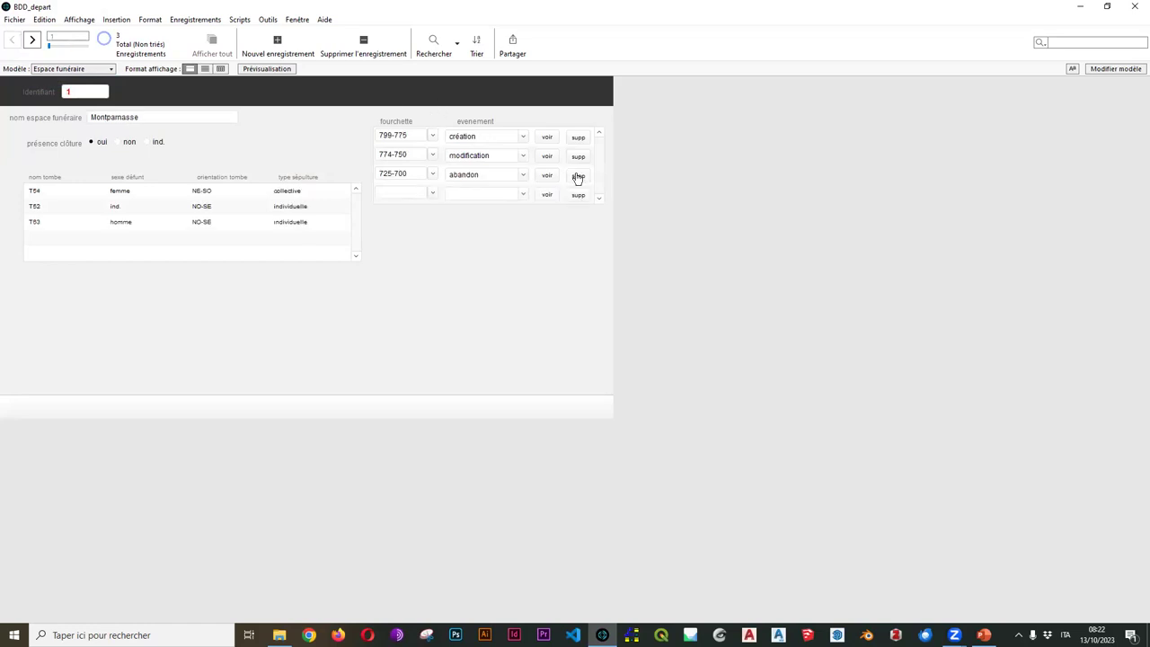
left_click(551, 159)
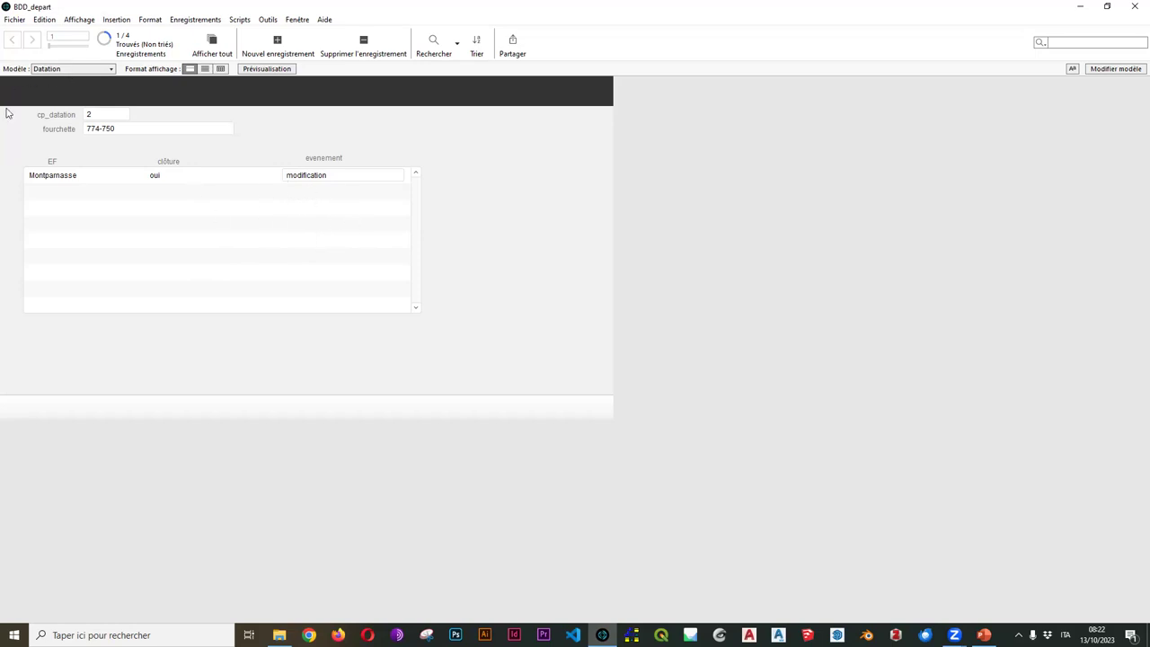
Return to the Espace funéraire layout, examine its records in table view and restore the form view
left_click(103, 68)
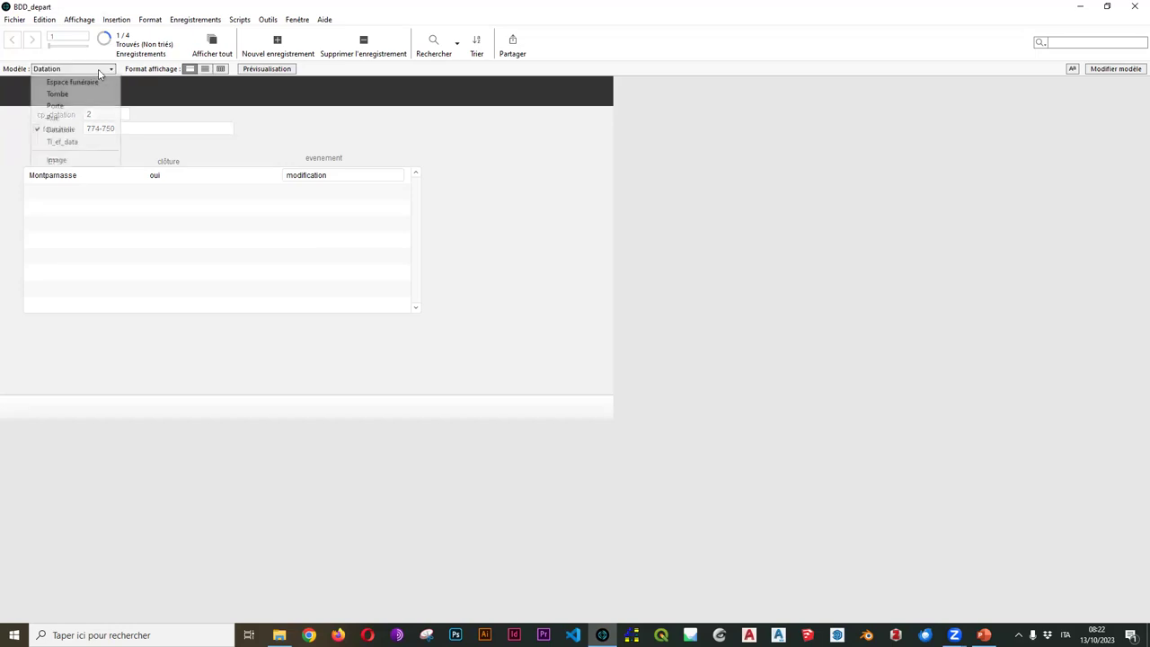
left_click(83, 81)
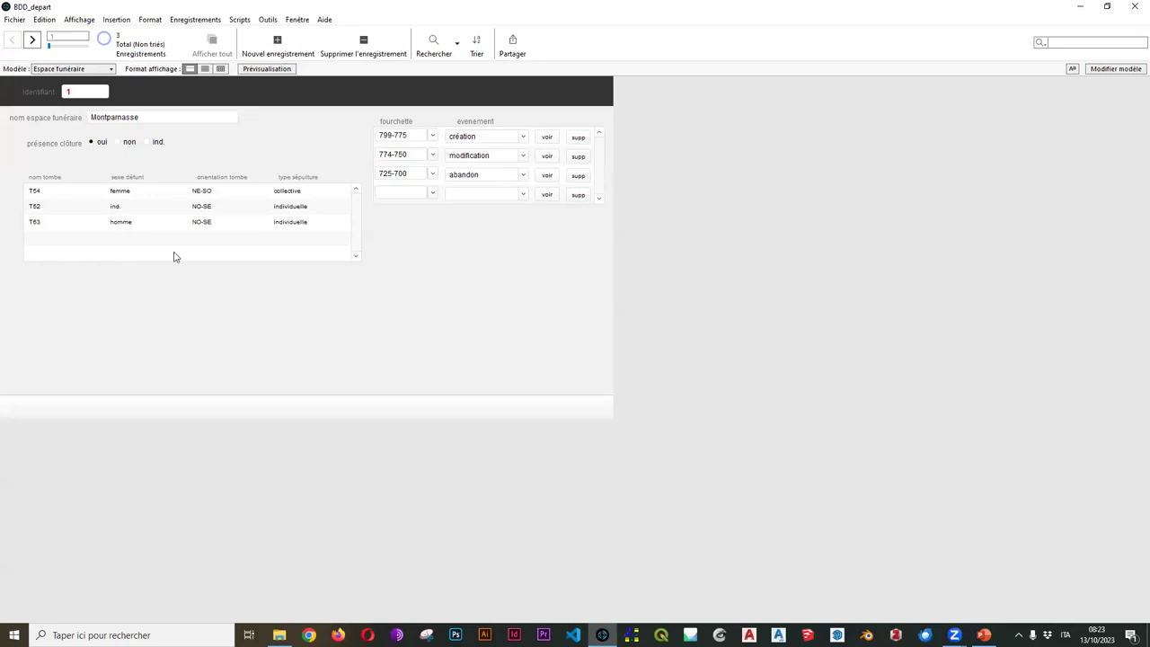
left_click(205, 69)
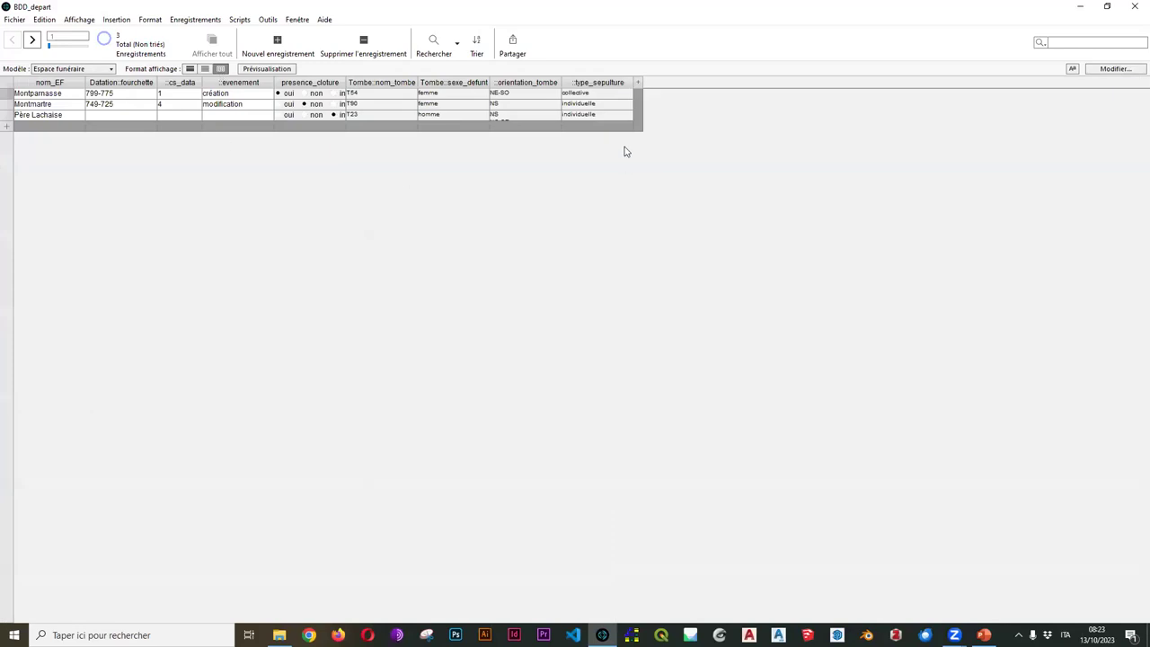
left_click(190, 69)
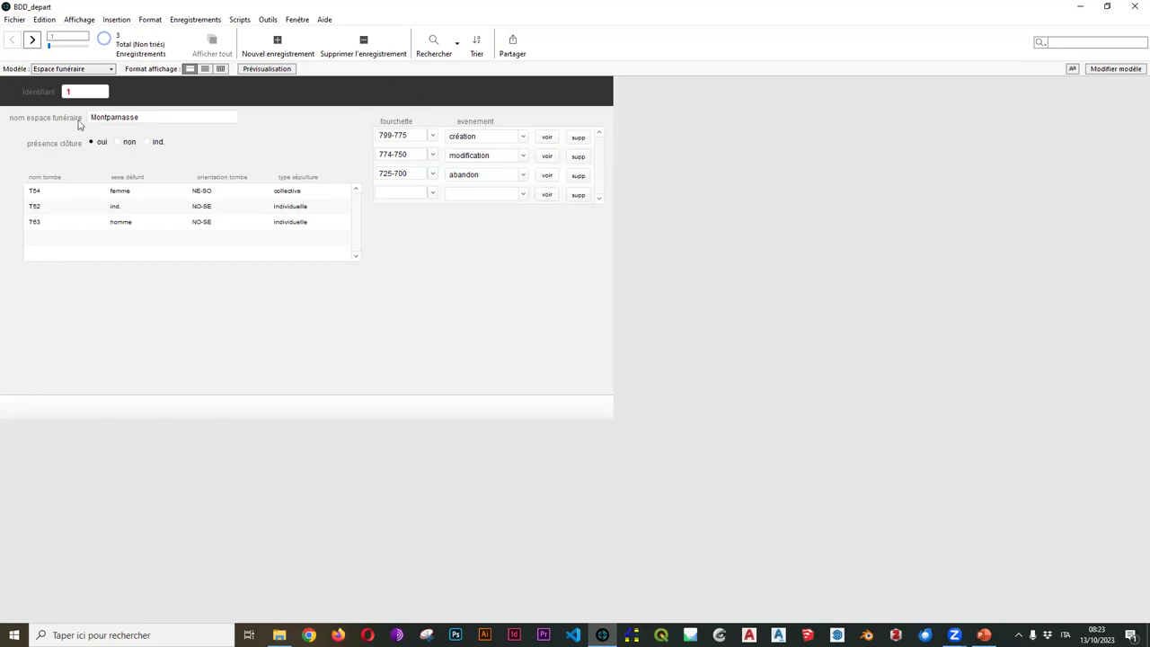
Correct the evenement column label above the dating portal to événement and save the Espace funéraire layout
left_click(1128, 70)
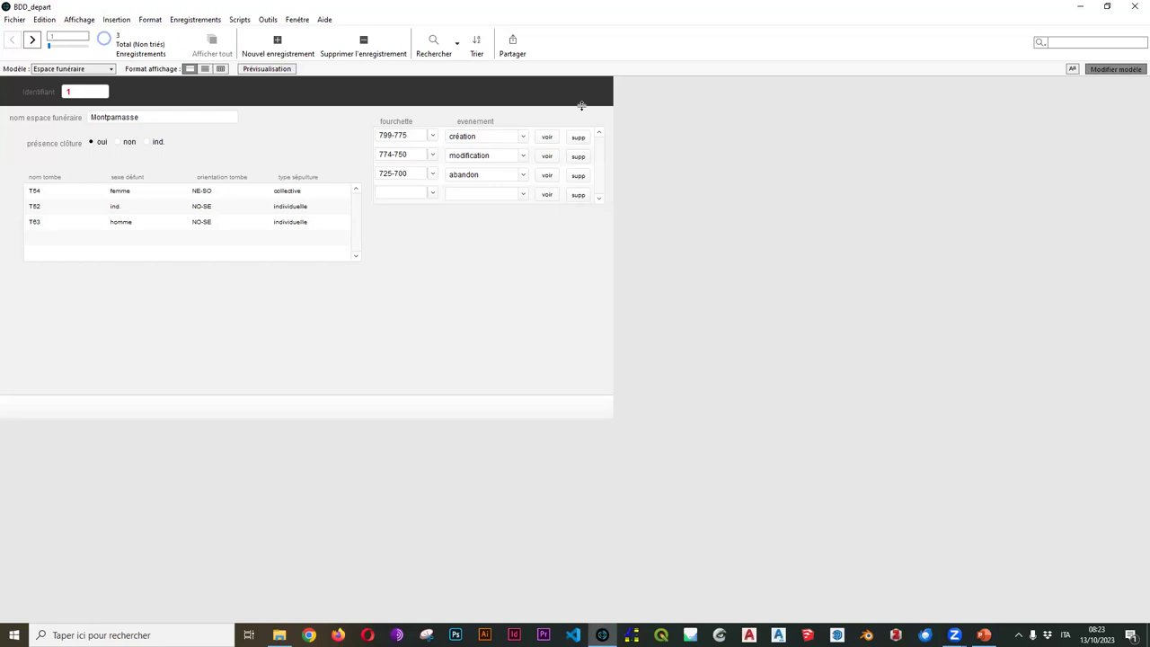
left_click(644, 122)
double_click(645, 122)
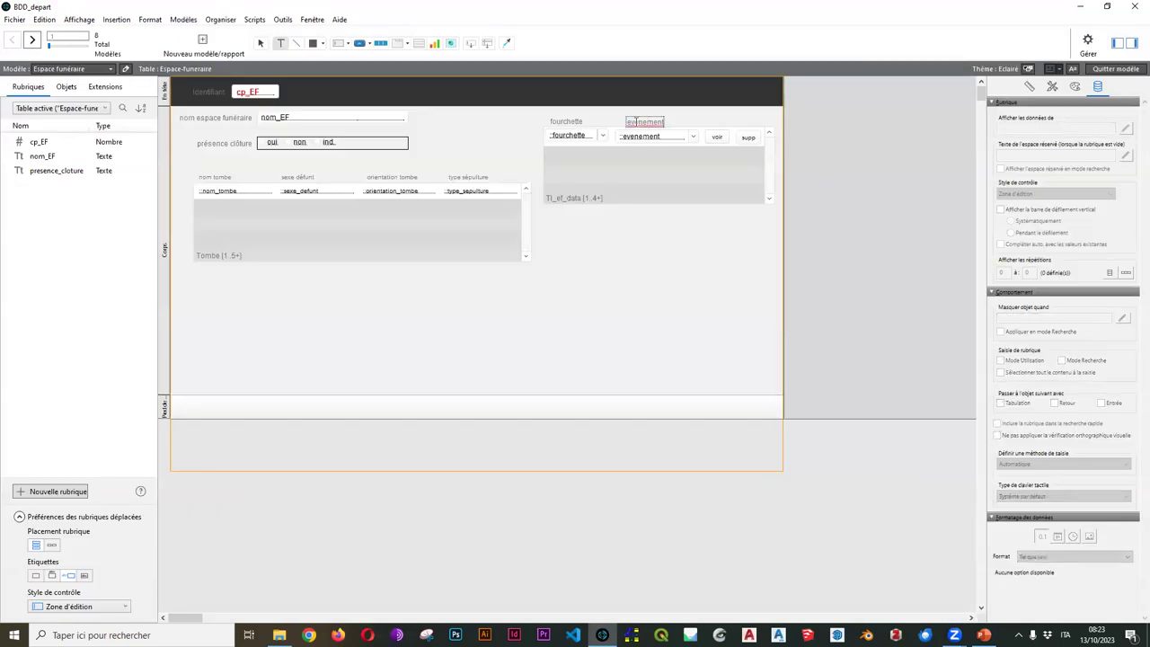
type("événementvé")
left_click(809, 171)
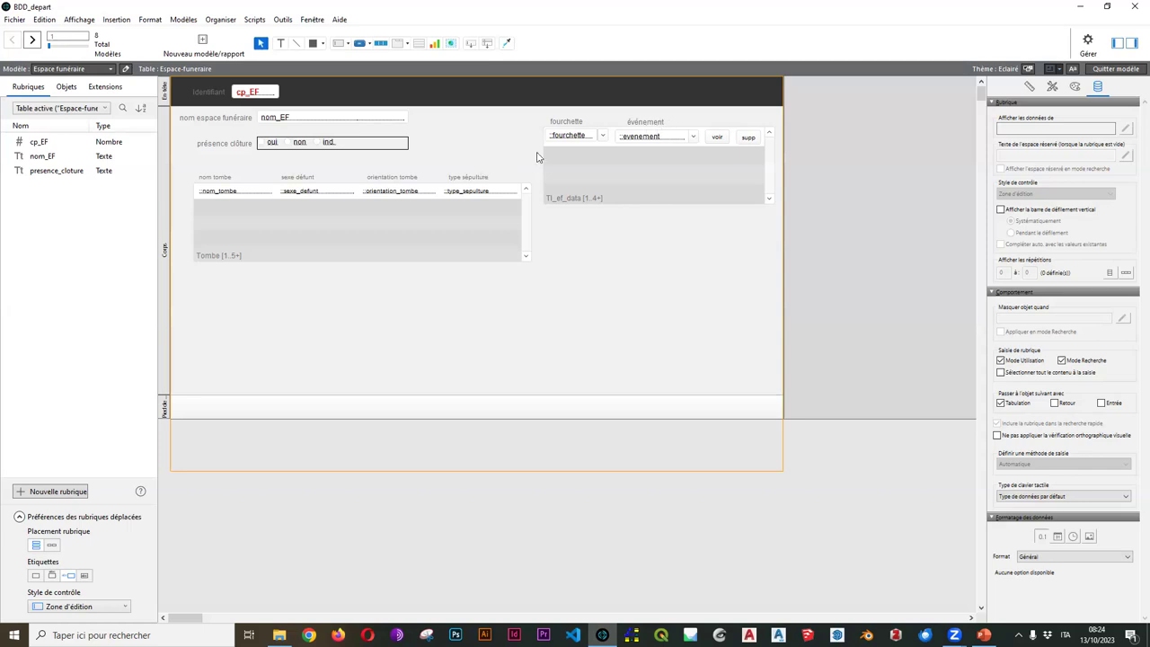
left_click(1132, 70)
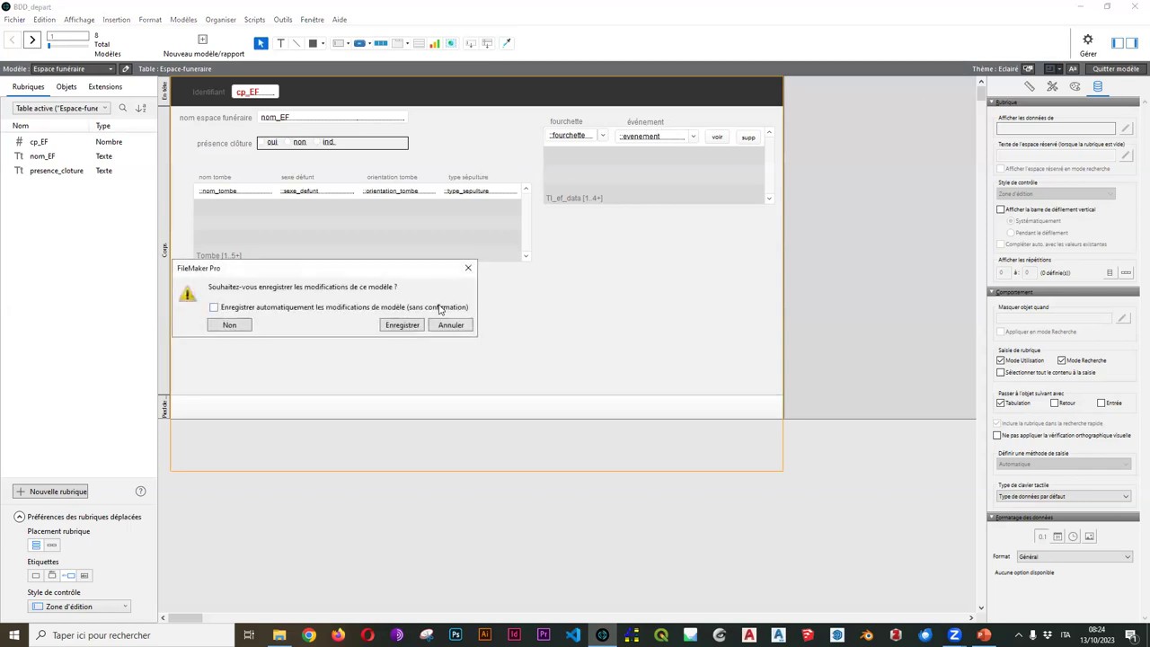
left_click(396, 327)
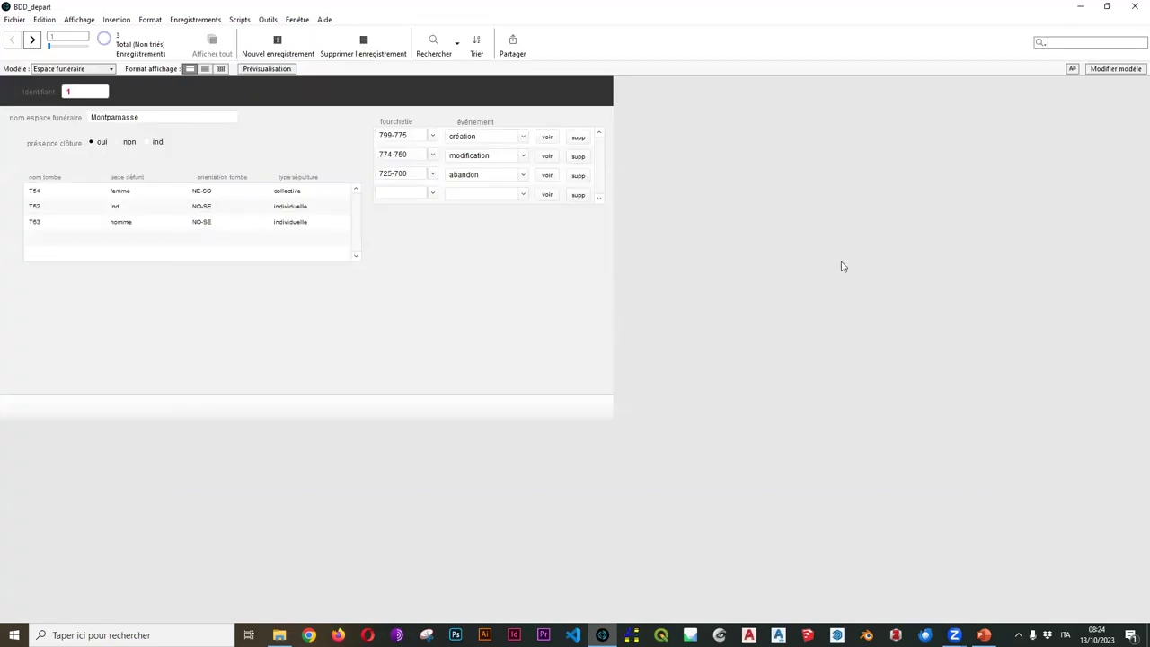